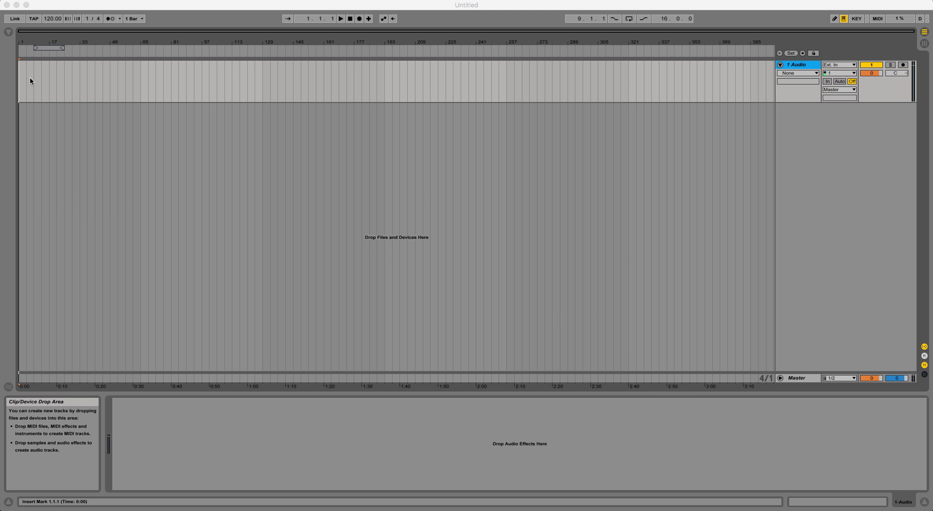
Load the _LC_CUES.adg drum rack from the Ableton Packs folder onto a new track, unfold it and preview the OUTRO pad
click(11, 35)
click(10, 35)
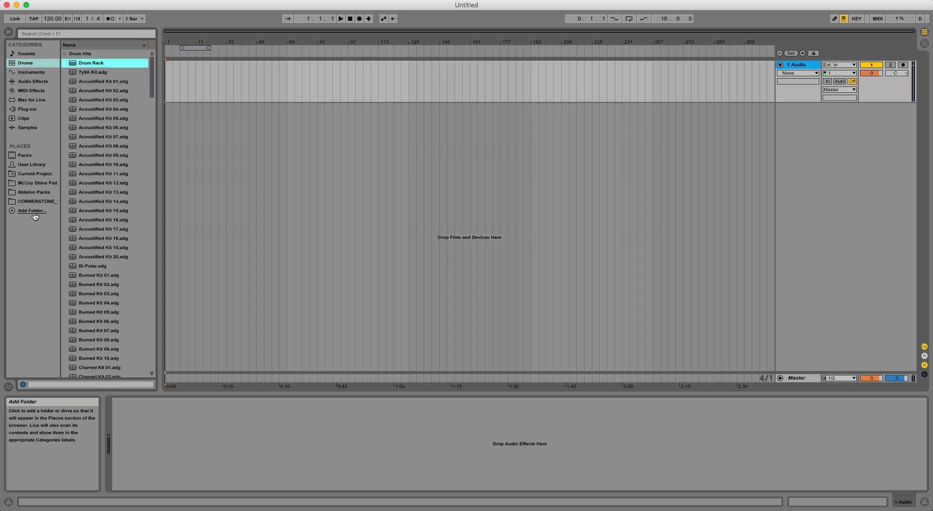
click(33, 194)
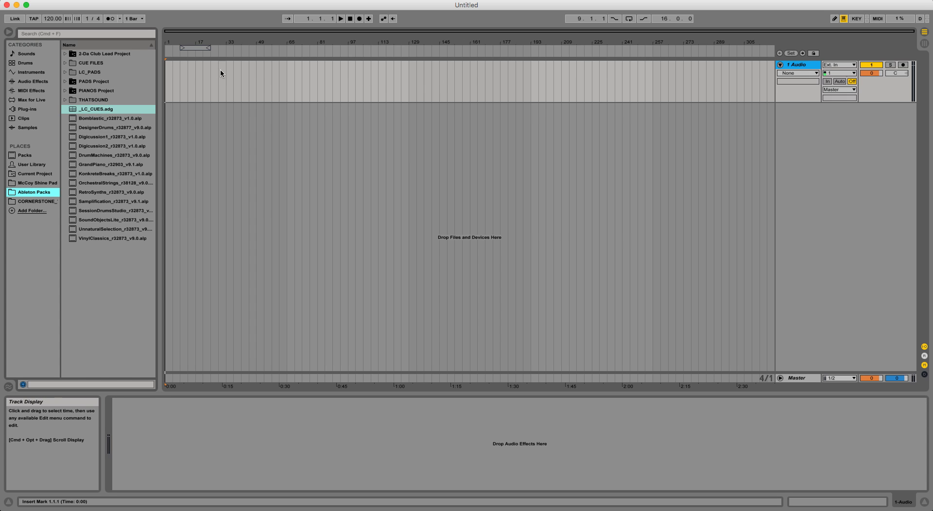
click(89, 108)
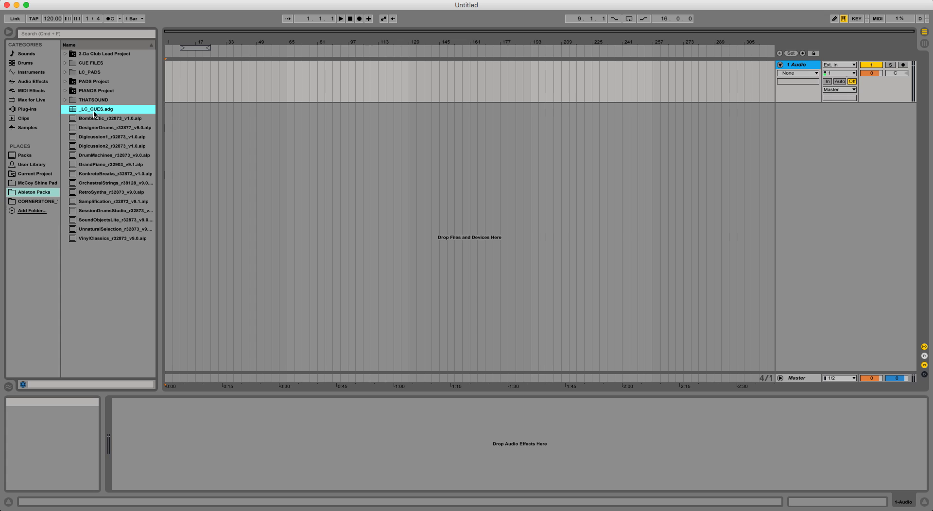
drag(93, 113, 203, 123)
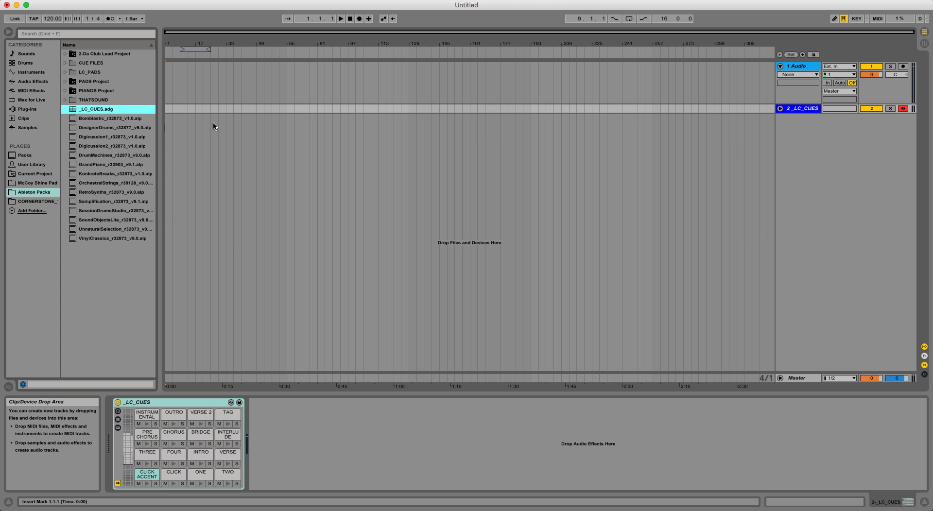
click(780, 108)
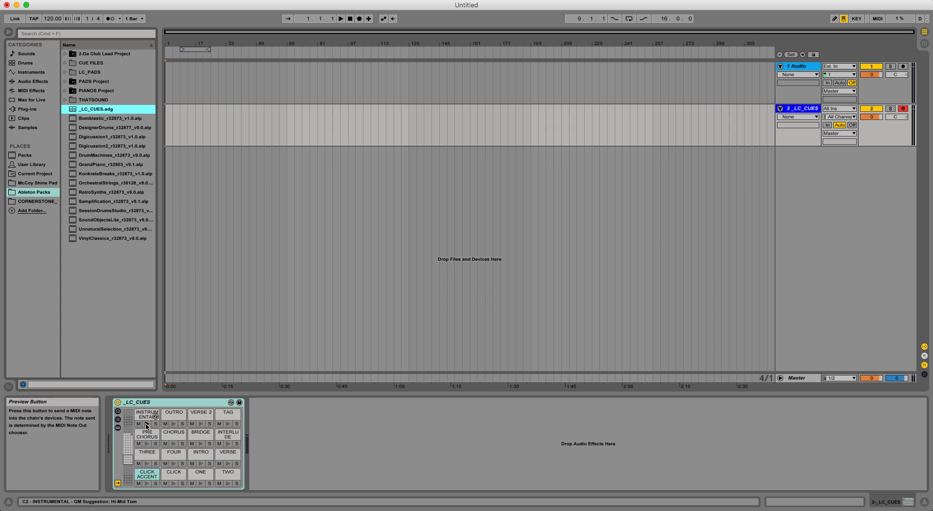
click(174, 424)
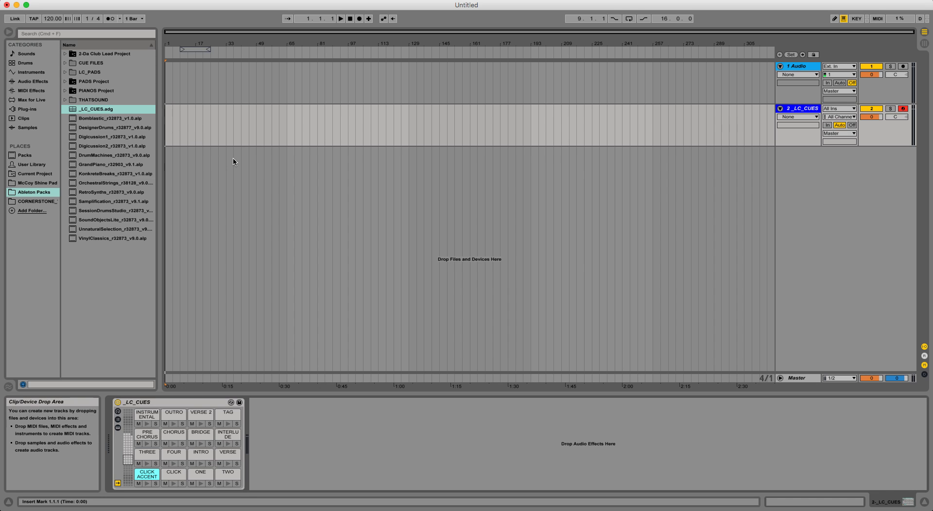
Import the CORNERSTONE_72_C click and cues files onto two new audio tracks and delete the empty 1 Audio track
click(32, 202)
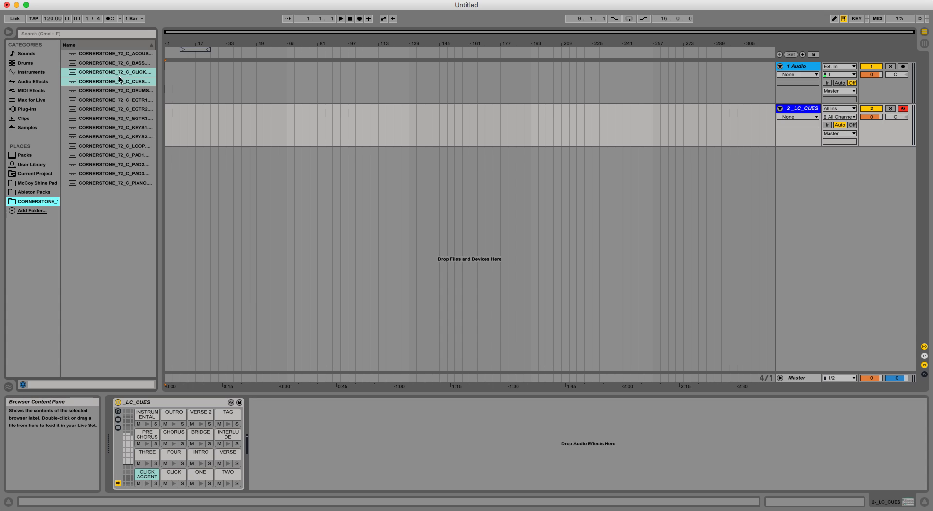
drag(109, 74, 166, 154)
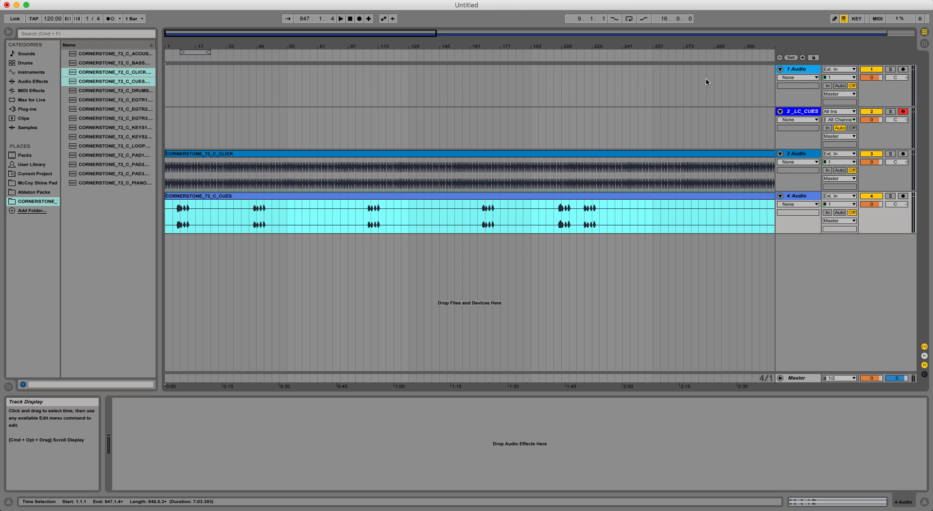
click(809, 70)
key(Delete)
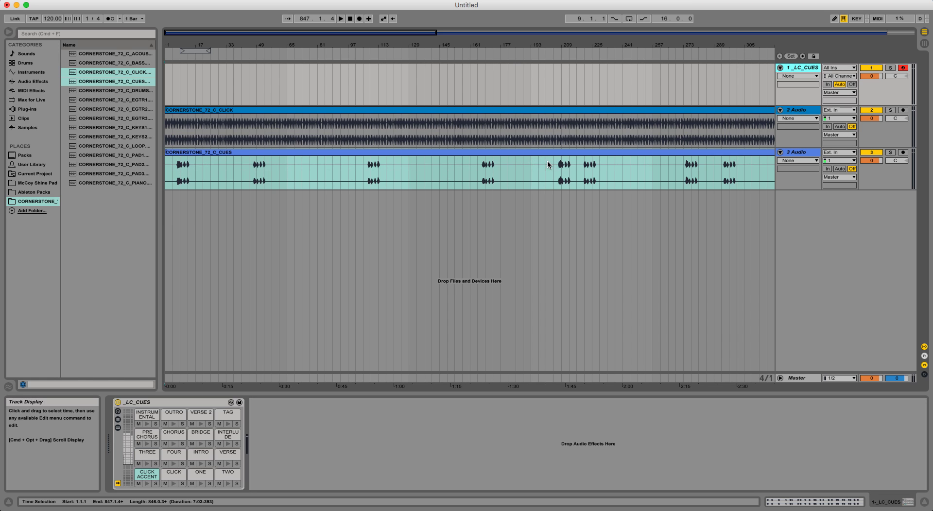
Hide the browser and rename the _LC_CUES track as CUES
drag(479, 46, 479, 26)
click(576, 200)
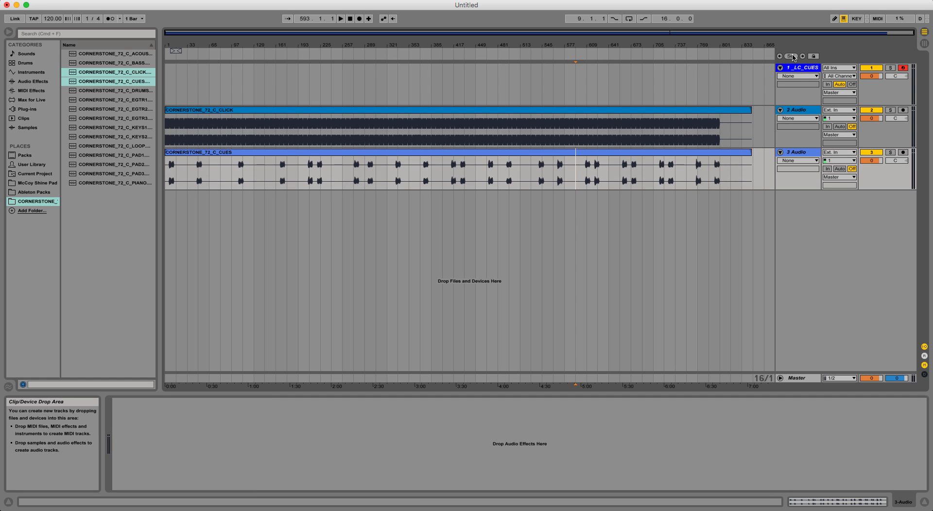
click(8, 32)
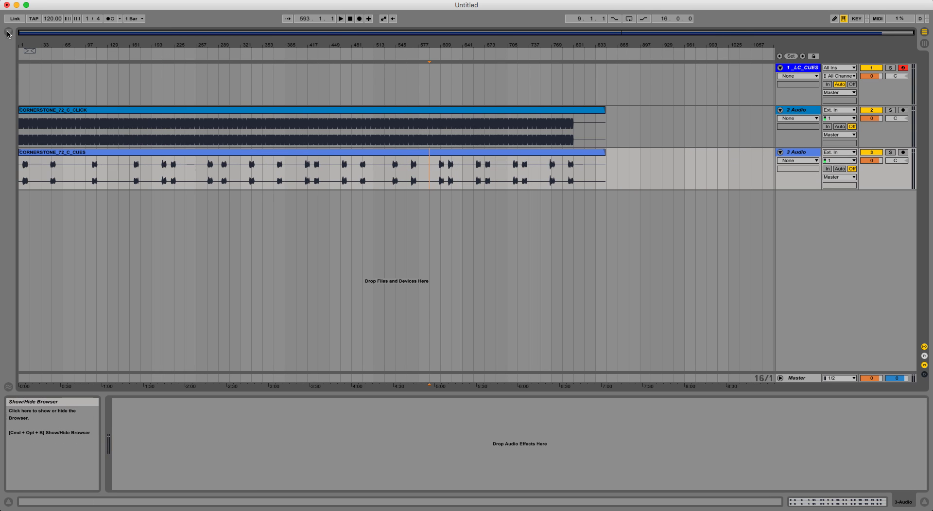
click(797, 69)
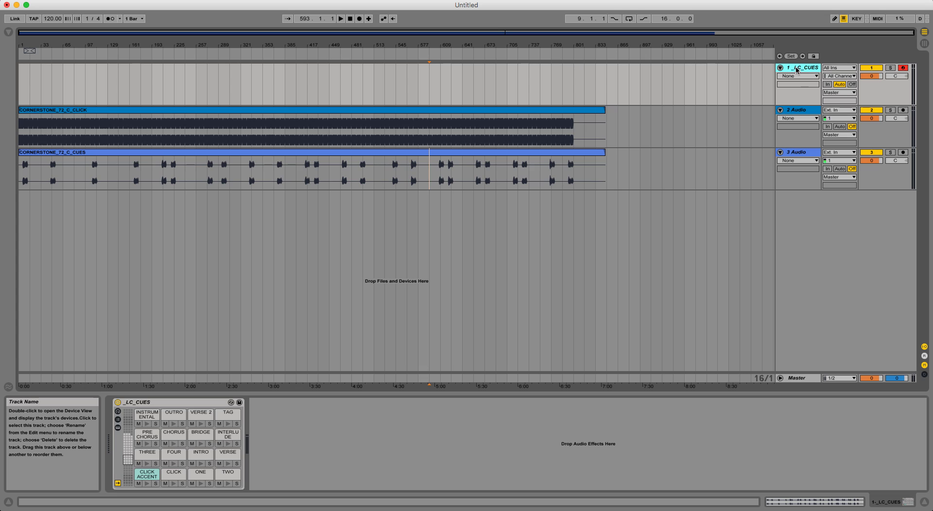
right_click(791, 69)
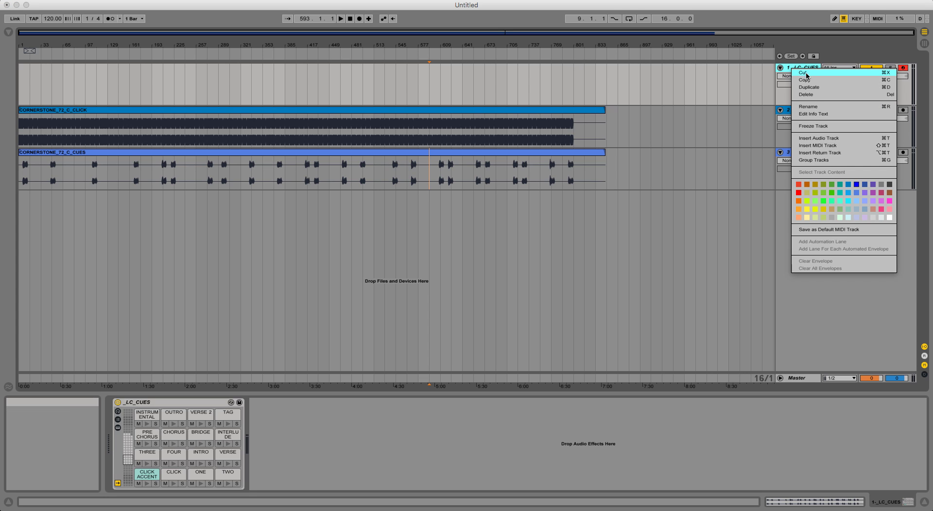
click(808, 105)
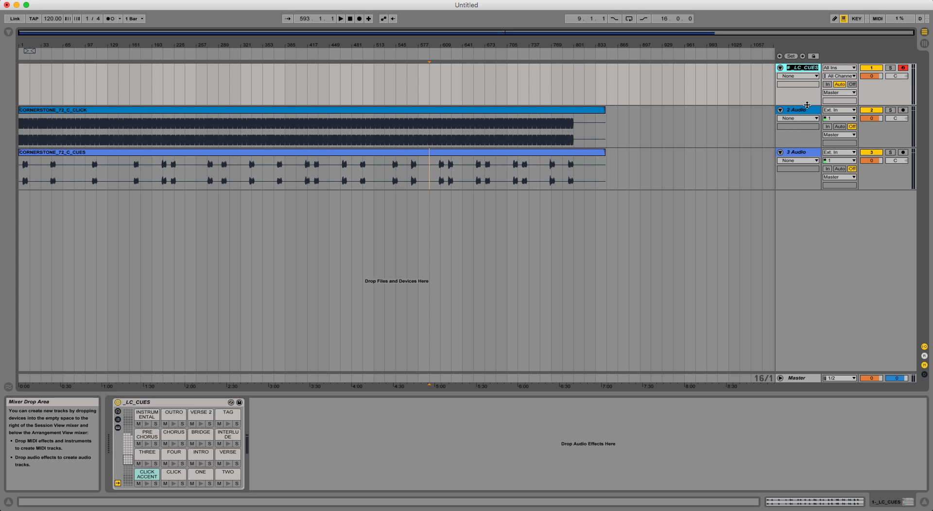
text(CUES)
key(Return)
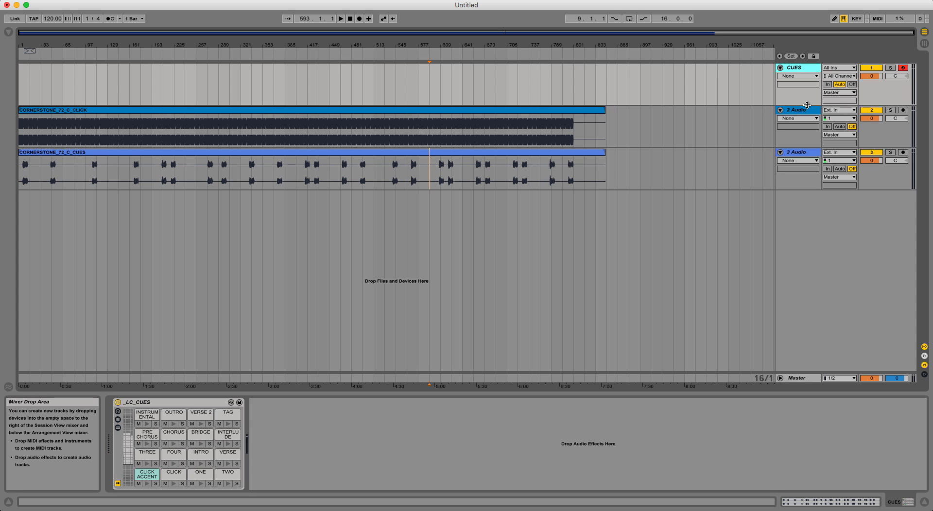
Rename the click audio track as ORIG CLICK and the cues audio track as ORIG CUES
click(803, 112)
key(super+r)
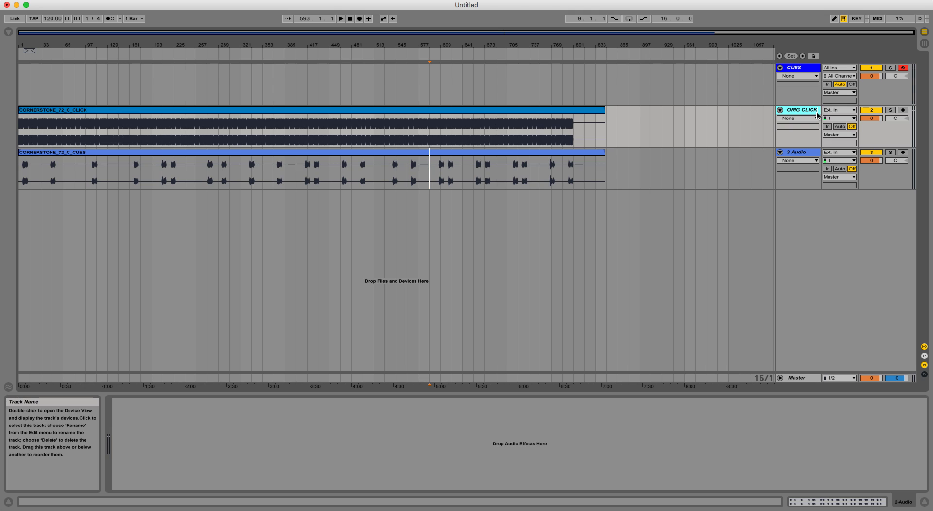
key(Down)
key(super+r)
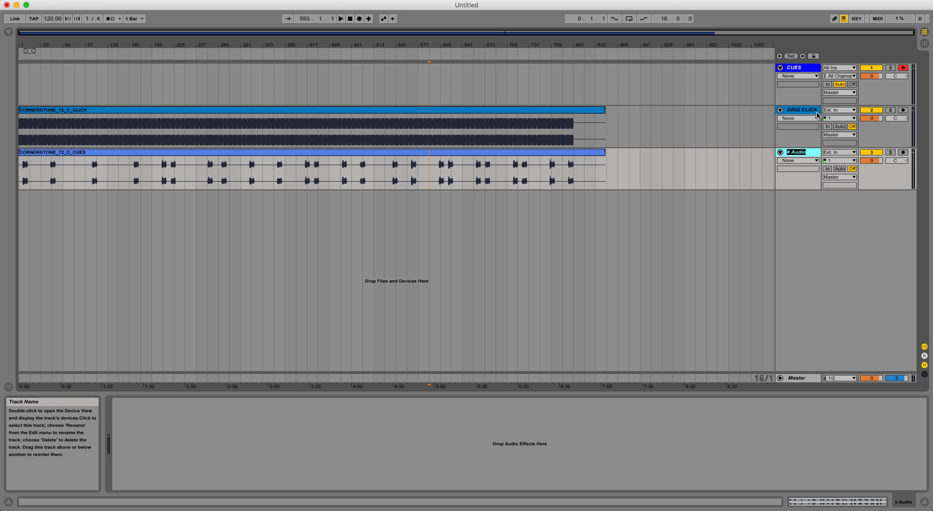
text(ORIG CUES)
key(Return)
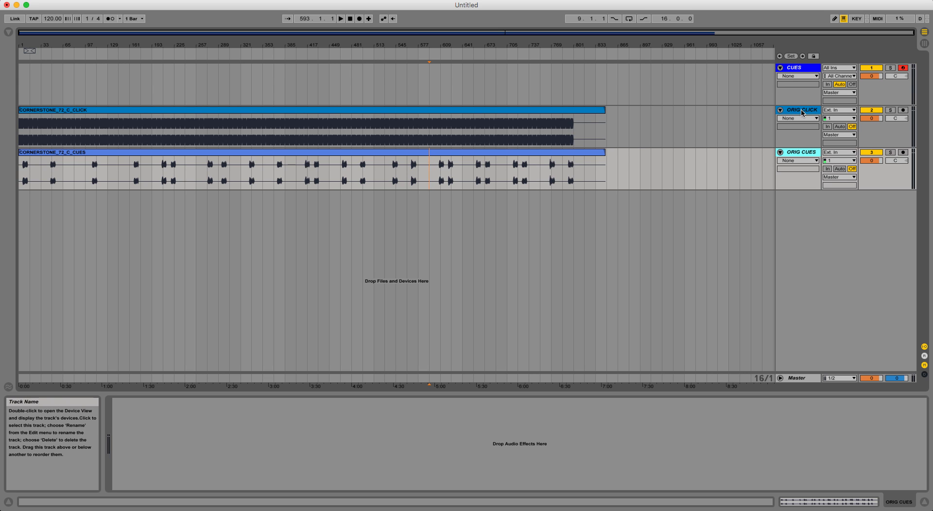
Color the ORIG CLICK and ORIG CUES tracks bright green
click(802, 112)
right_click(801, 109)
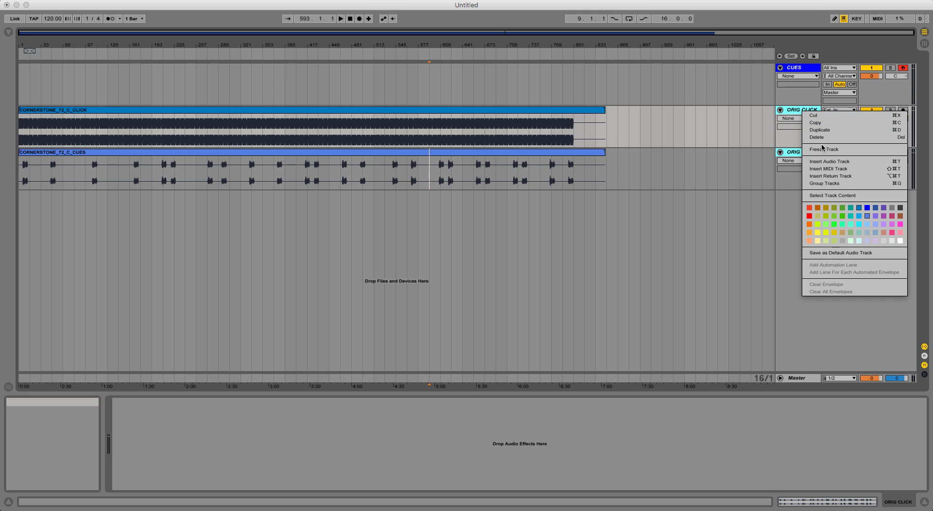
click(834, 224)
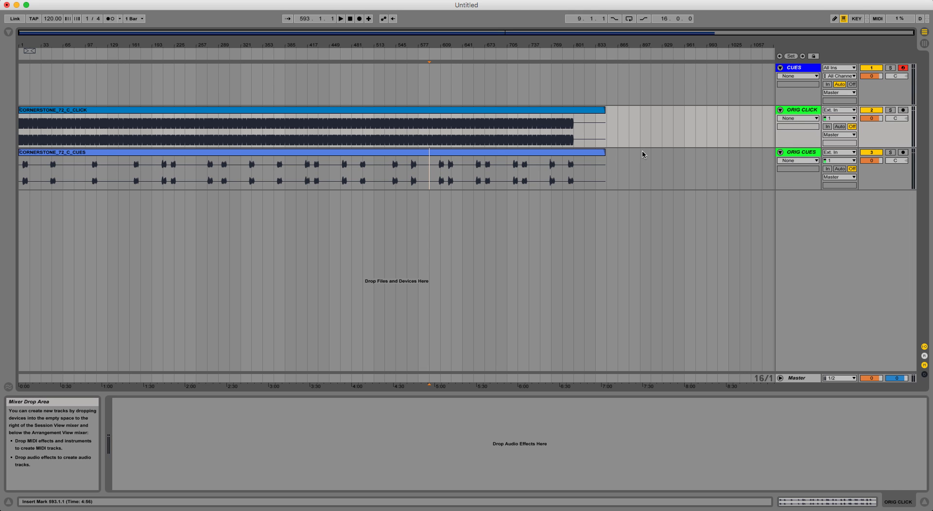
Color the CORNERSTONE click and cues clips bright green to match their tracks
click(574, 111)
click(579, 153)
right_click(579, 154)
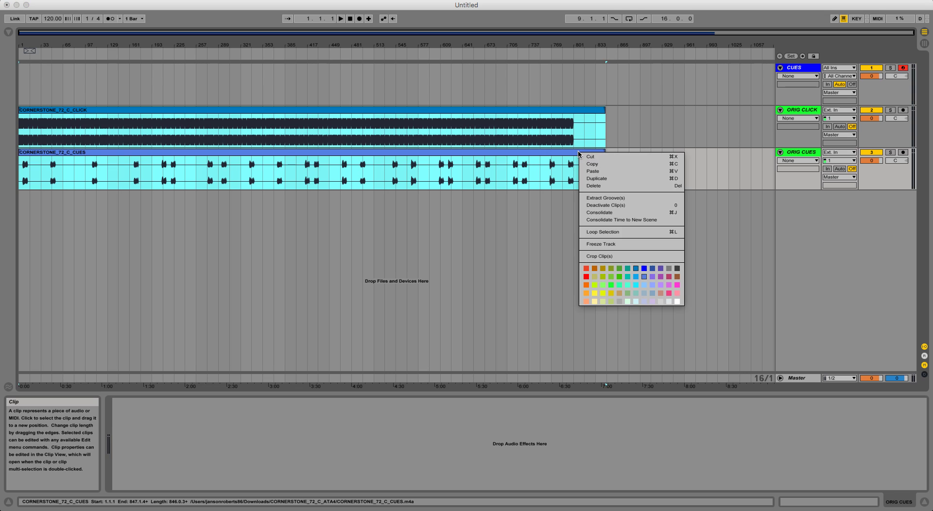
click(611, 285)
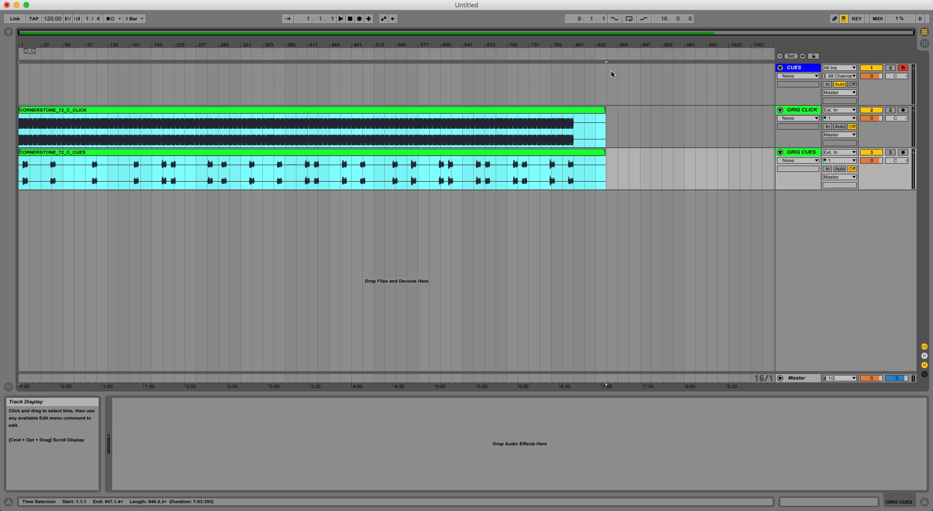
click(635, 124)
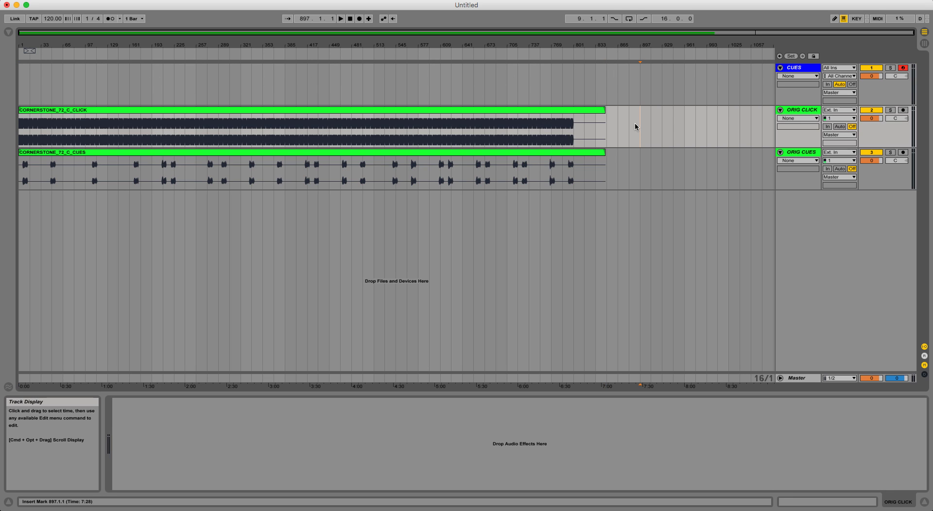
Color the CUES track red and move the ORIG CUES track above ORIG CLICK
click(798, 65)
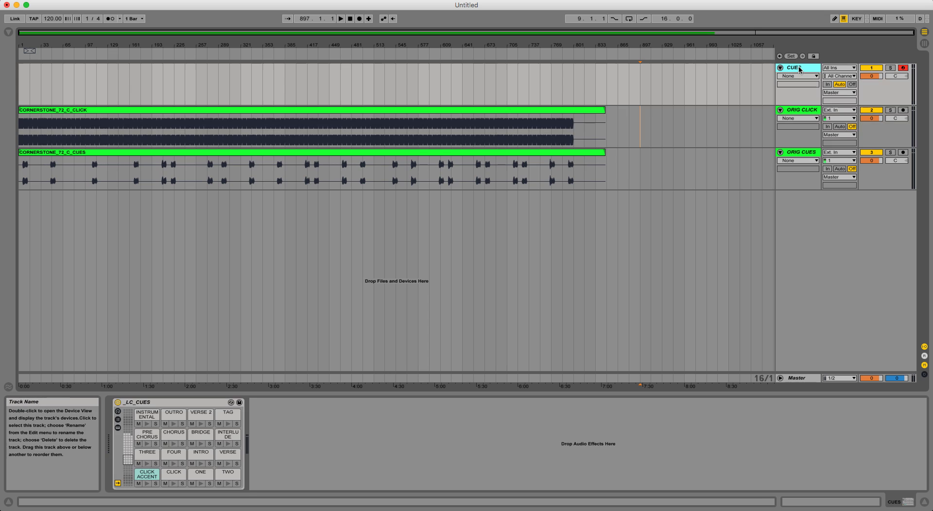
right_click(798, 66)
click(807, 187)
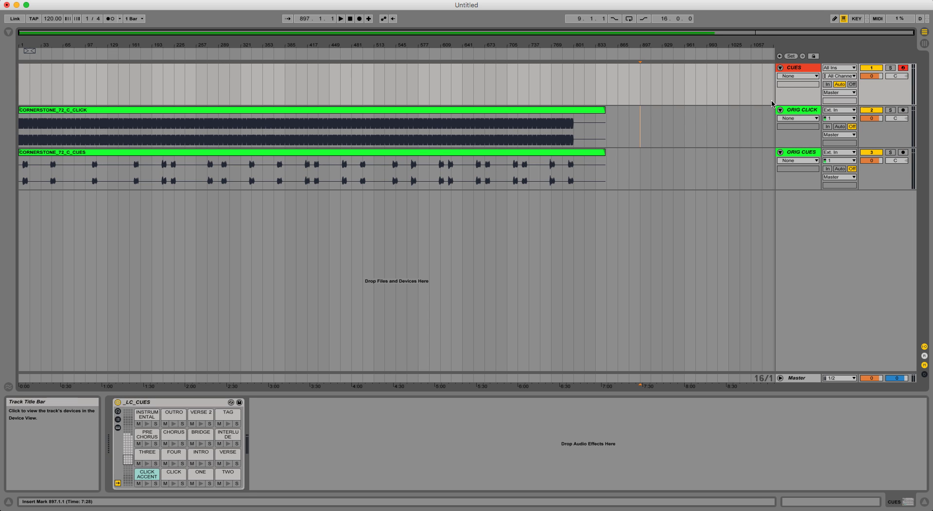
click(562, 85)
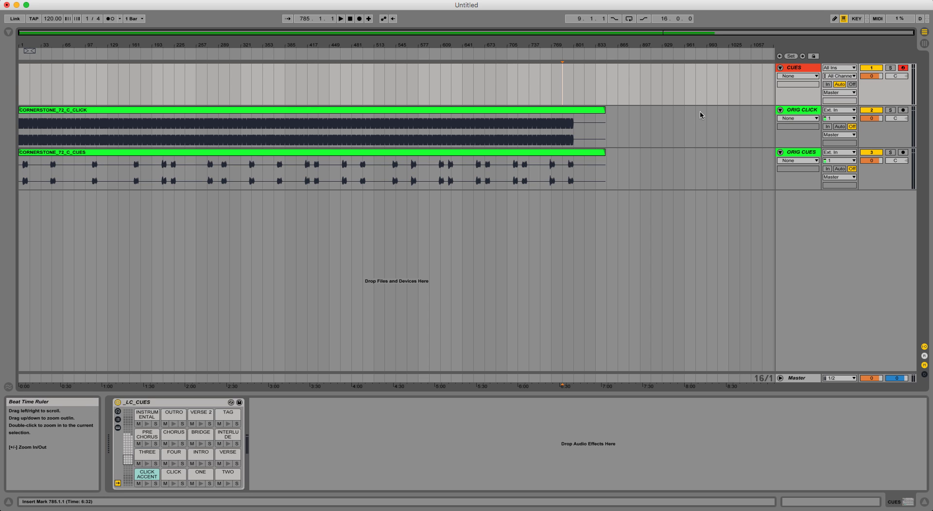
click(807, 153)
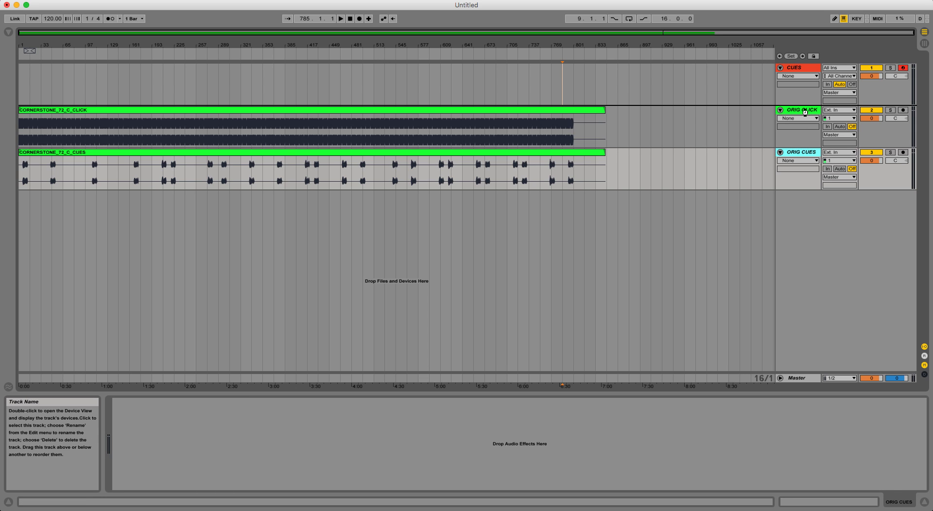
drag(805, 113, 804, 112)
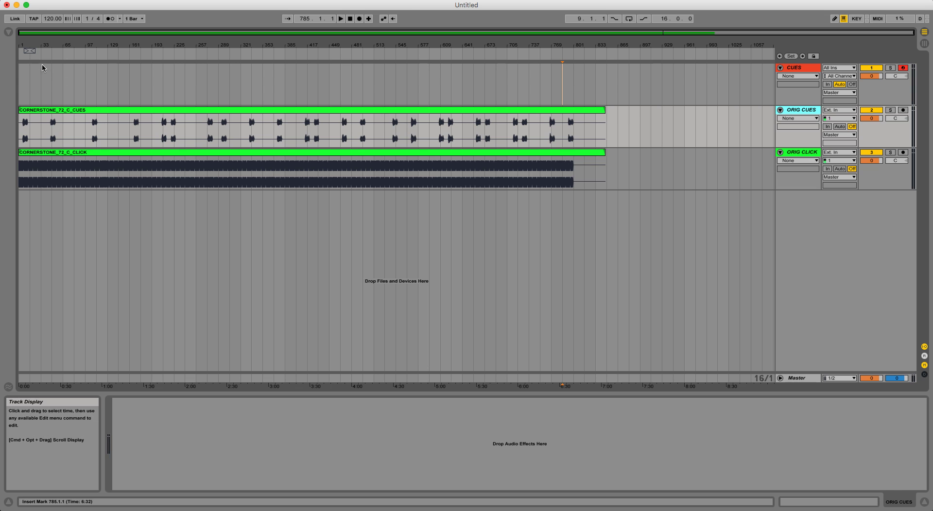
Turn on the metronome and play the arrangement from the beginning to compare it with the original click and cues
drag(42, 52, 41, 112)
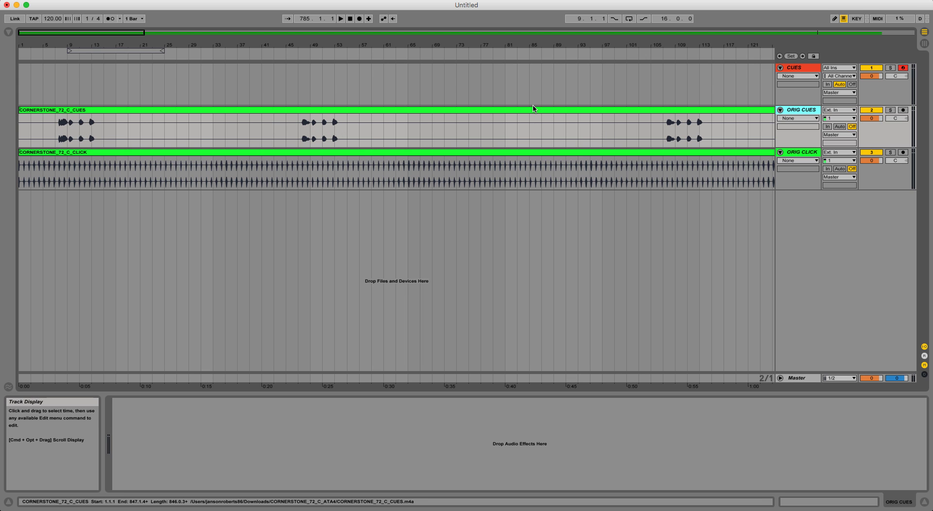
scroll(535, 128, right, 10)
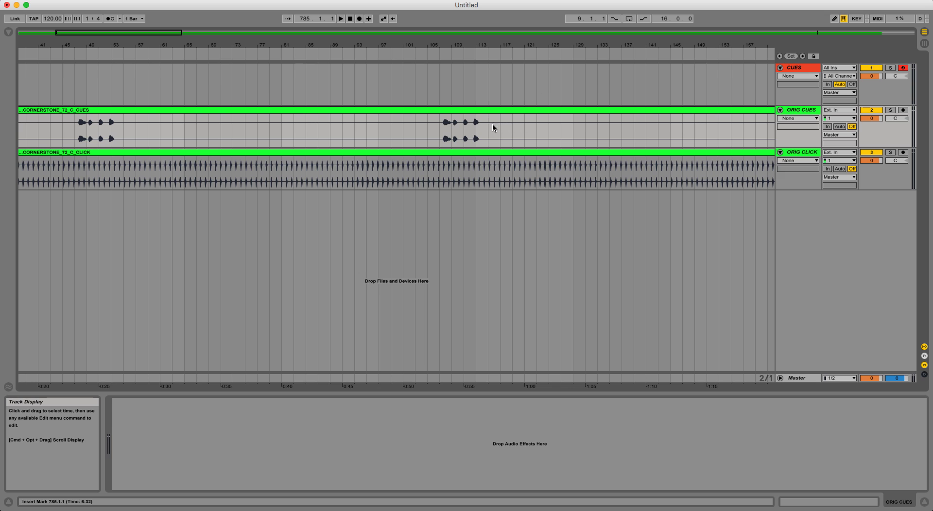
scroll(491, 124, right, 2)
scroll(494, 131, right, 8)
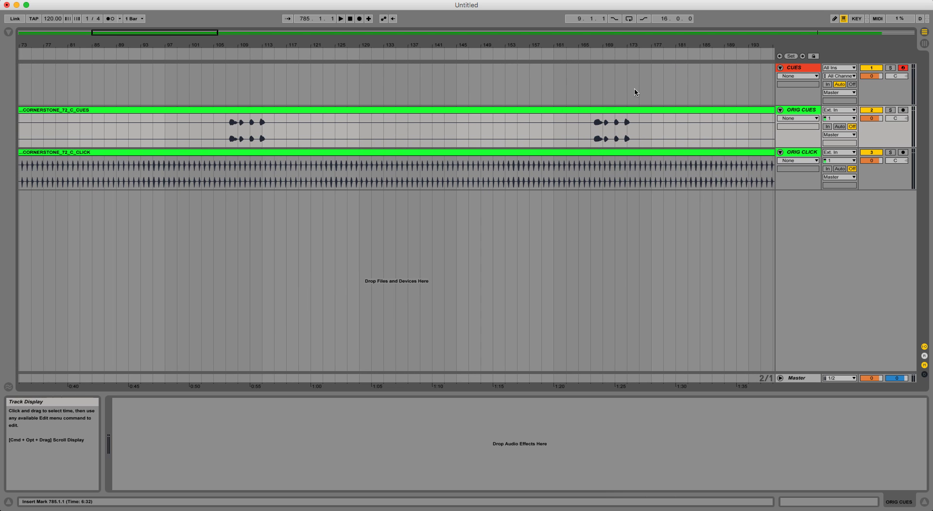
scroll(600, 123, right, 15)
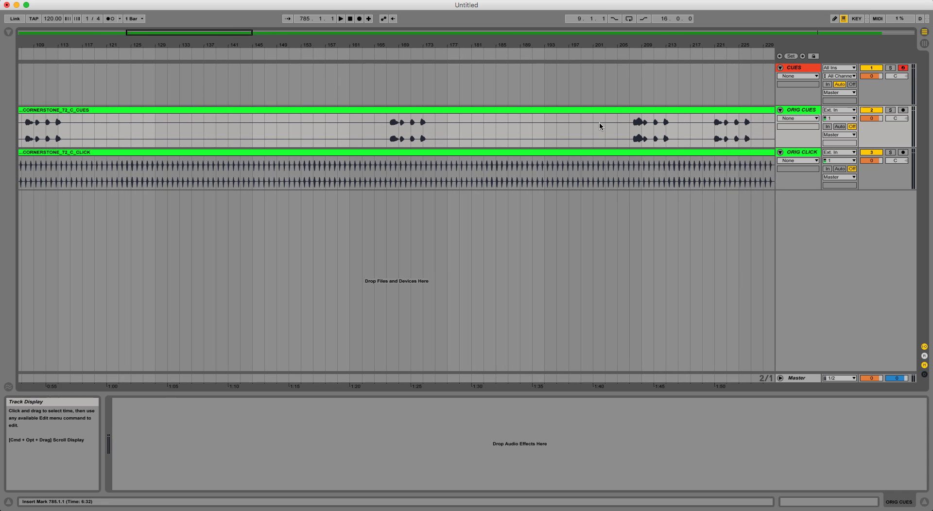
scroll(600, 124, left, 20)
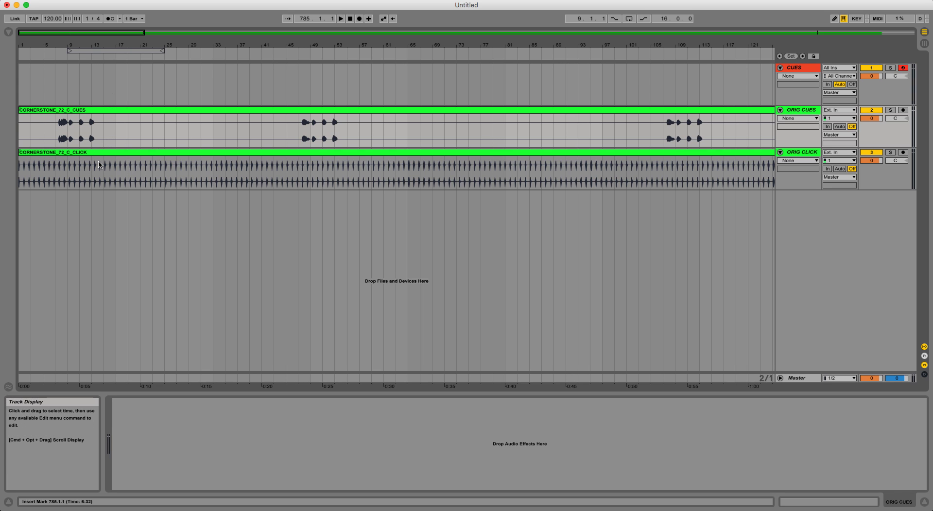
click(109, 19)
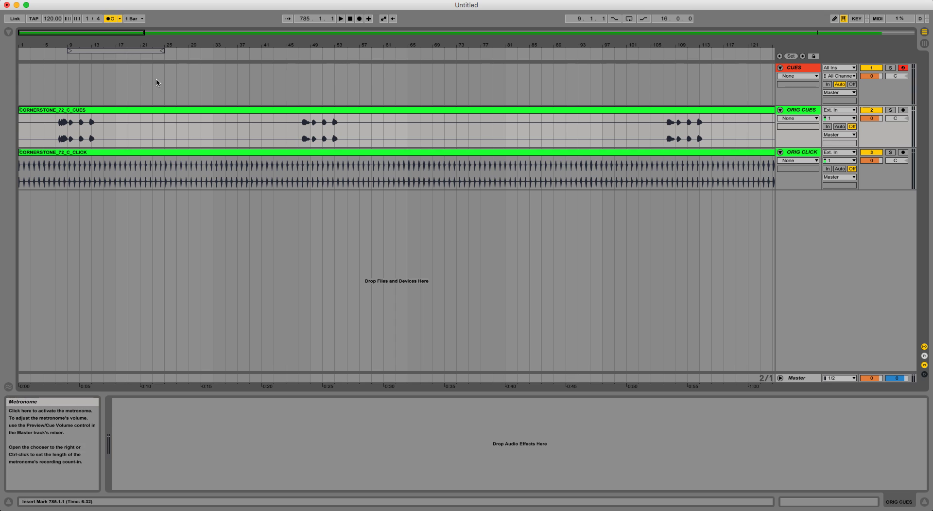
click(350, 19)
click(341, 19)
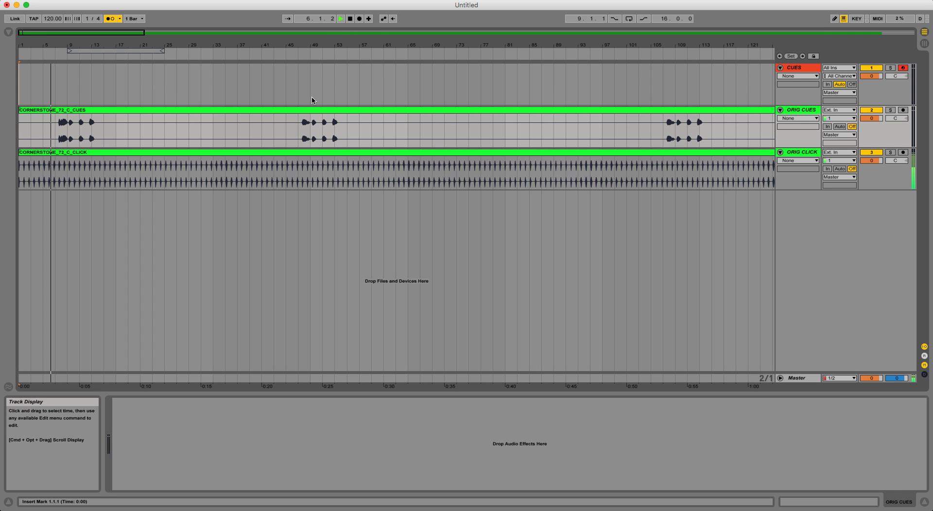
Stop playback and set the song tempo to 72 BPM
click(350, 19)
click(350, 18)
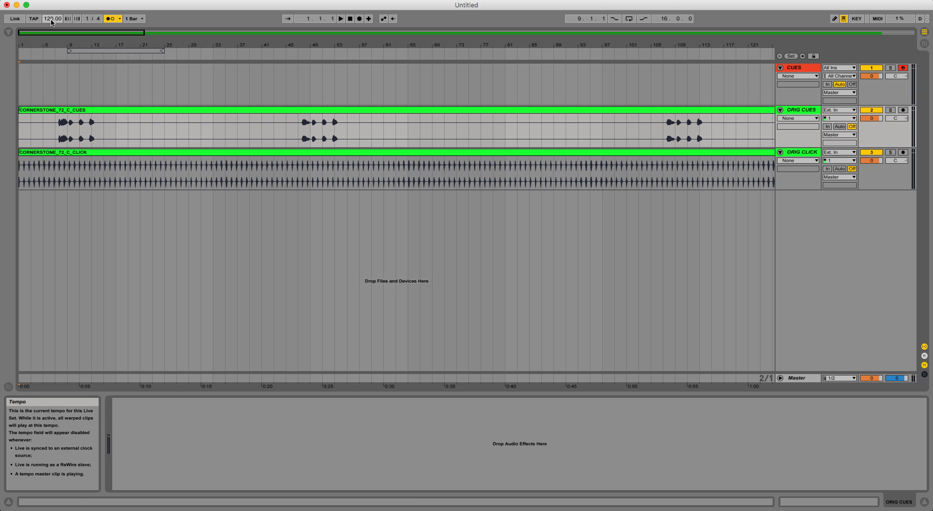
text(72)
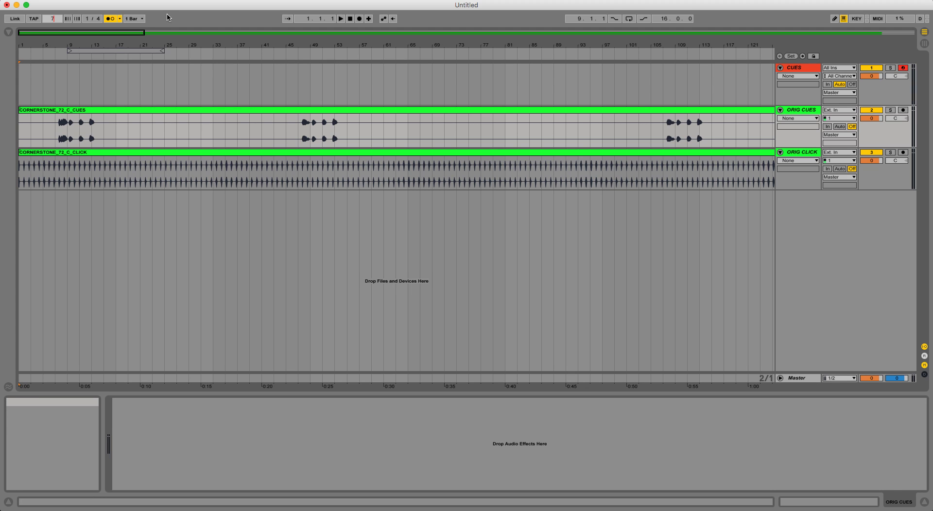
key(Return)
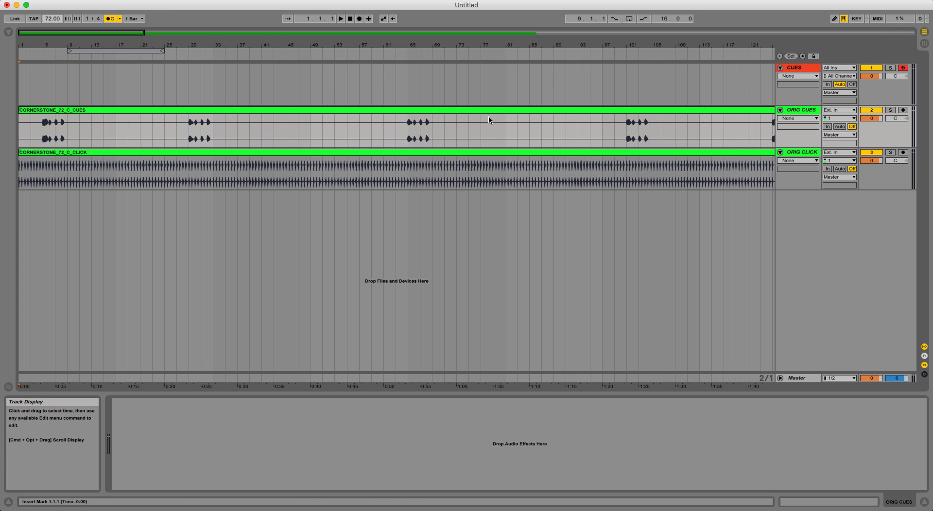
Play the start of the arrangement to check the metronome against the original click, and turn the metronome off
click(341, 18)
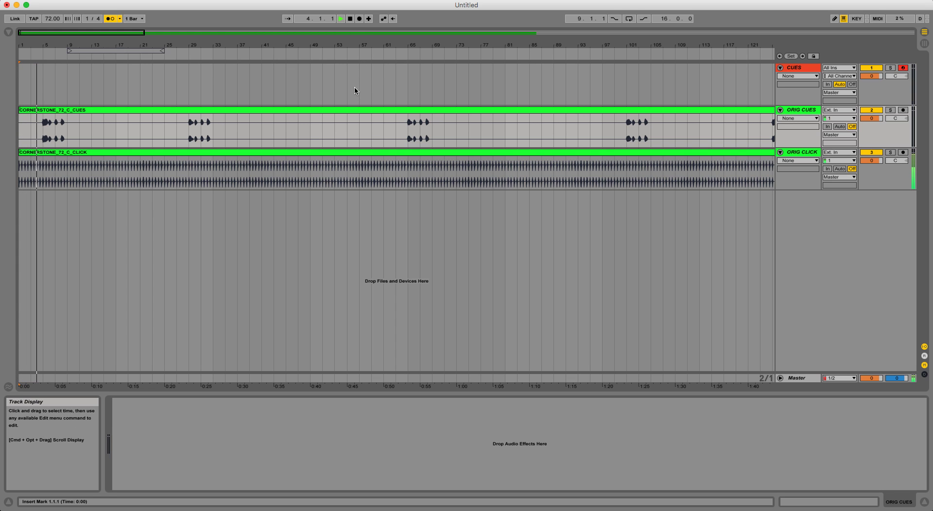
key(space)
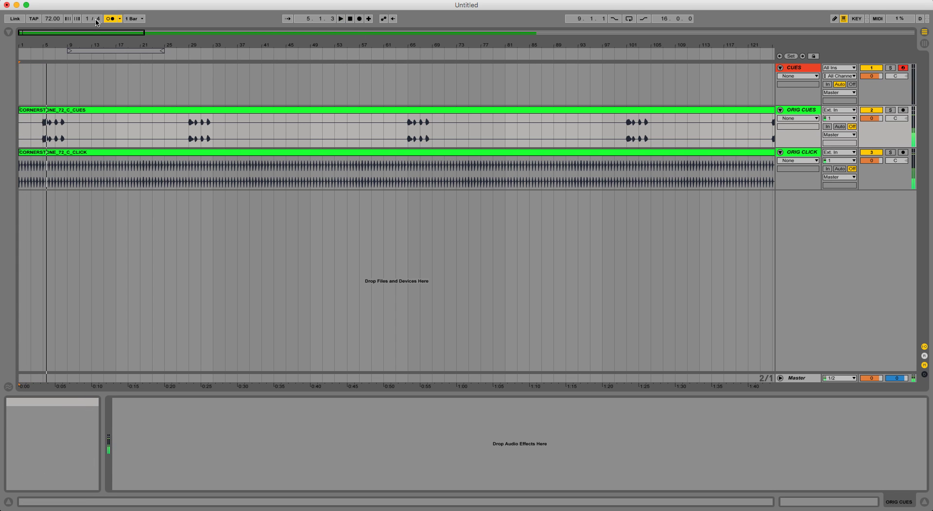
click(111, 19)
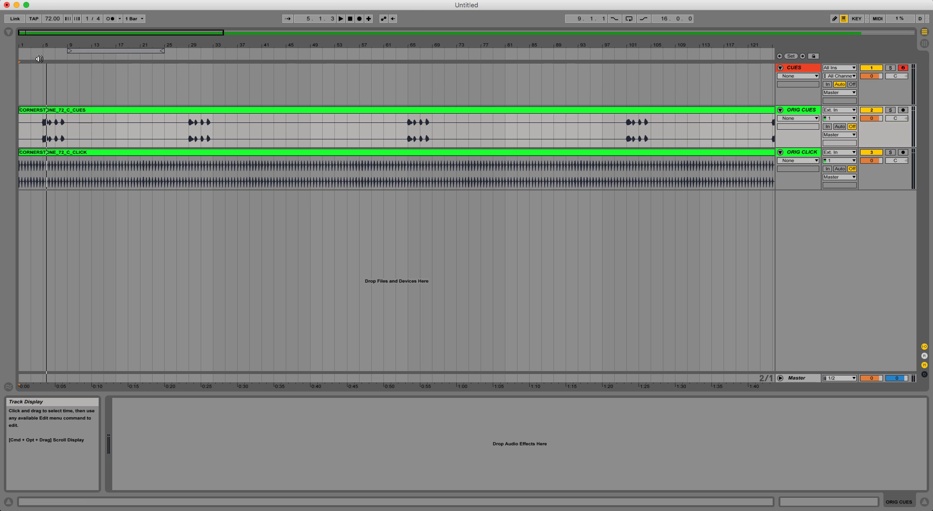
Play the opening original cues and insert an empty MIDI clip on the CUES track from bar 5 to bar 9
drag(22, 43, 22, 97)
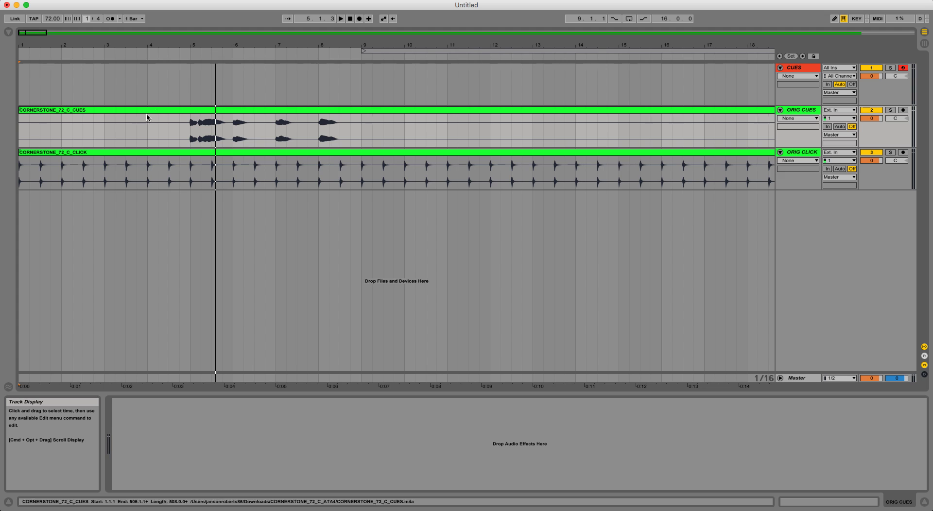
click(340, 19)
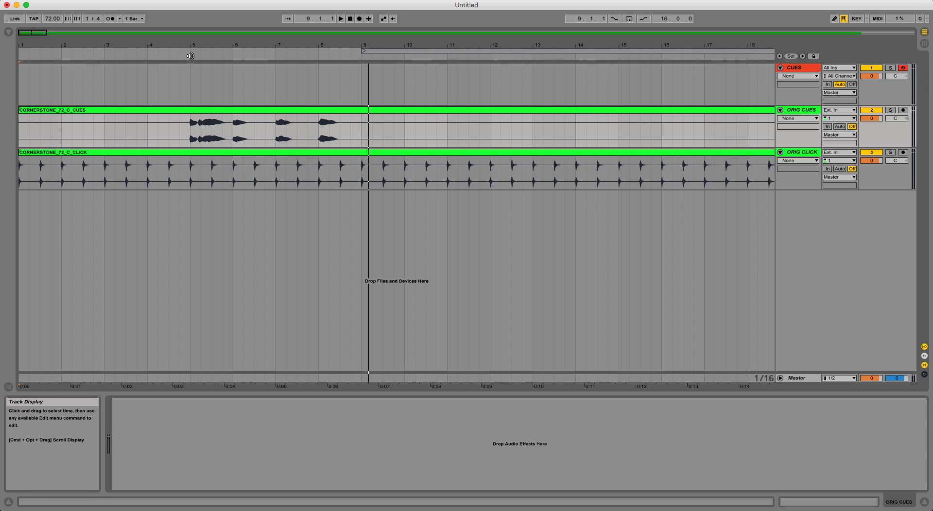
drag(191, 91, 238, 89)
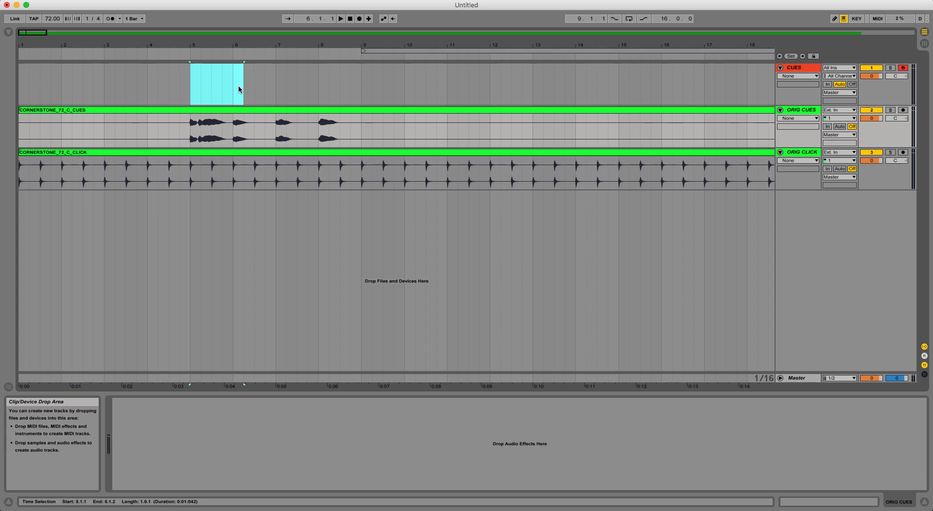
drag(360, 85, 360, 85)
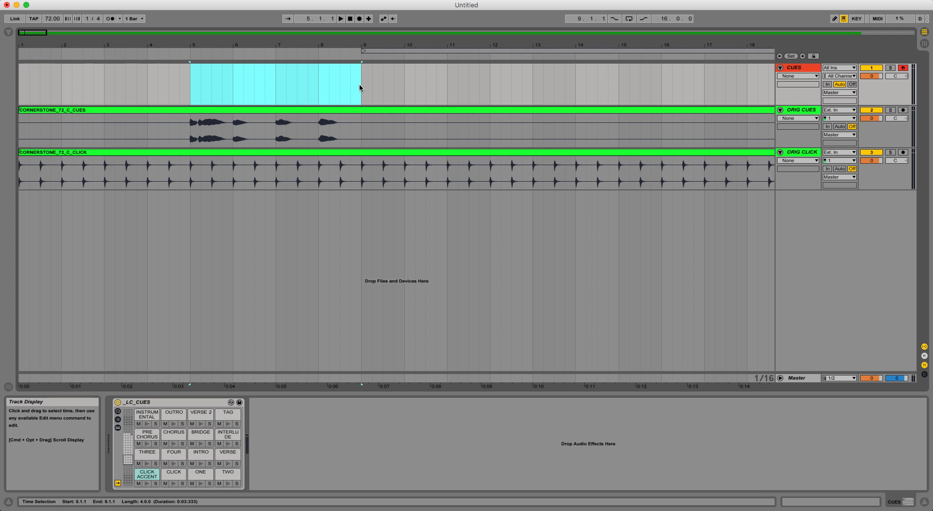
right_click(272, 77)
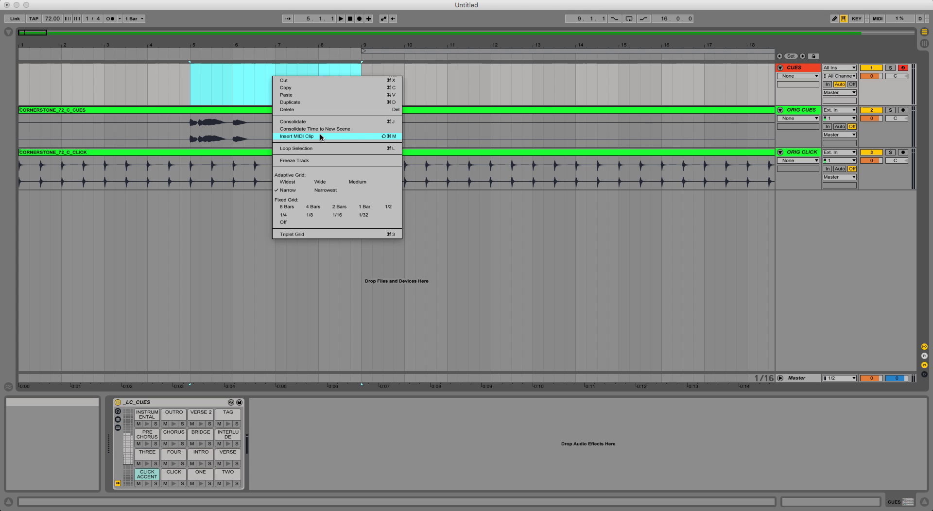
click(301, 136)
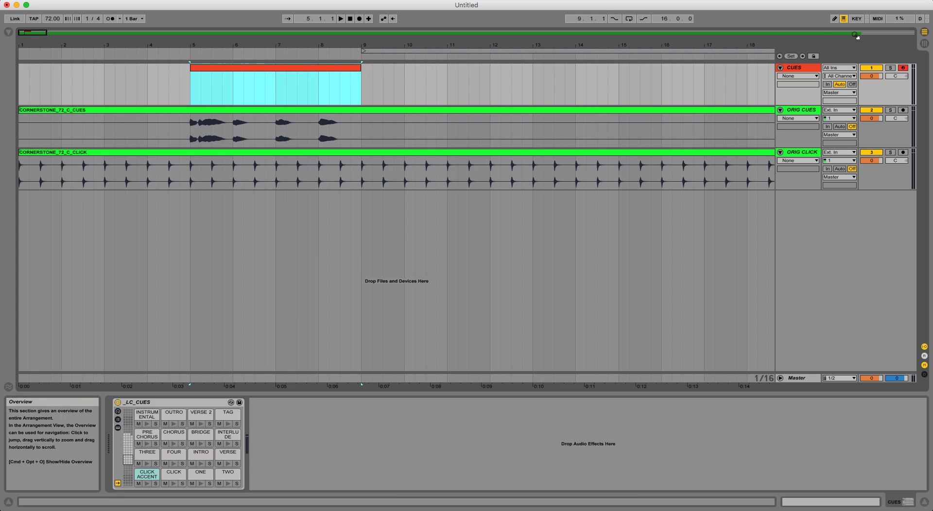
Open the new CUES clip in the note editor and enlarge the editor to show more drum rack cue rows
double_click(264, 70)
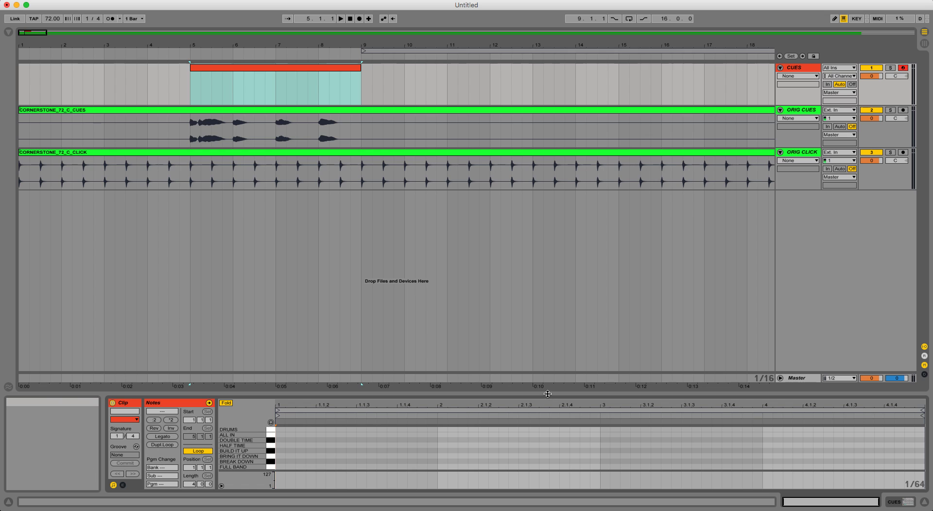
drag(544, 395, 543, 242)
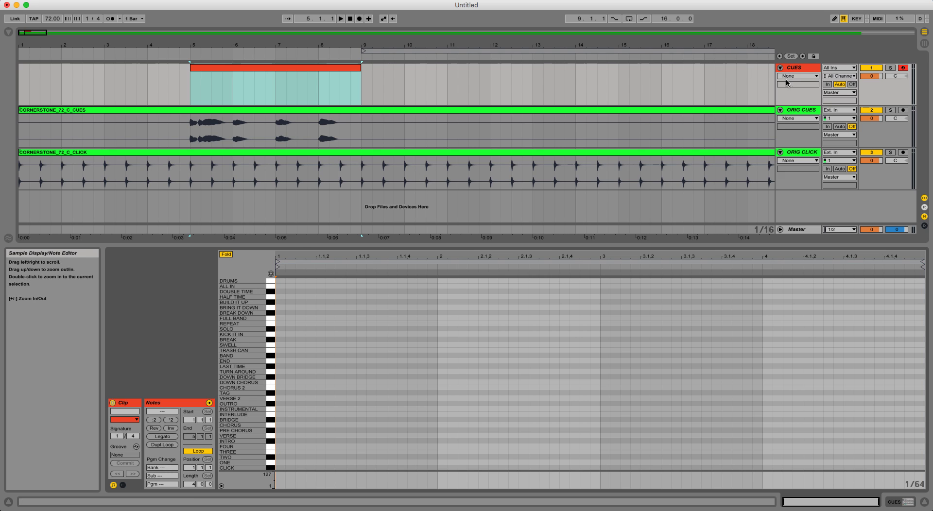
click(800, 67)
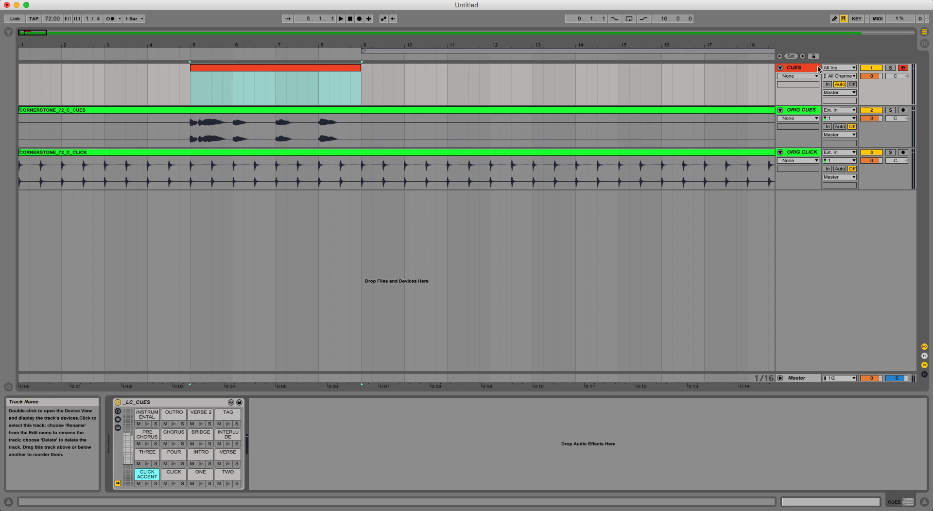
double_click(296, 68)
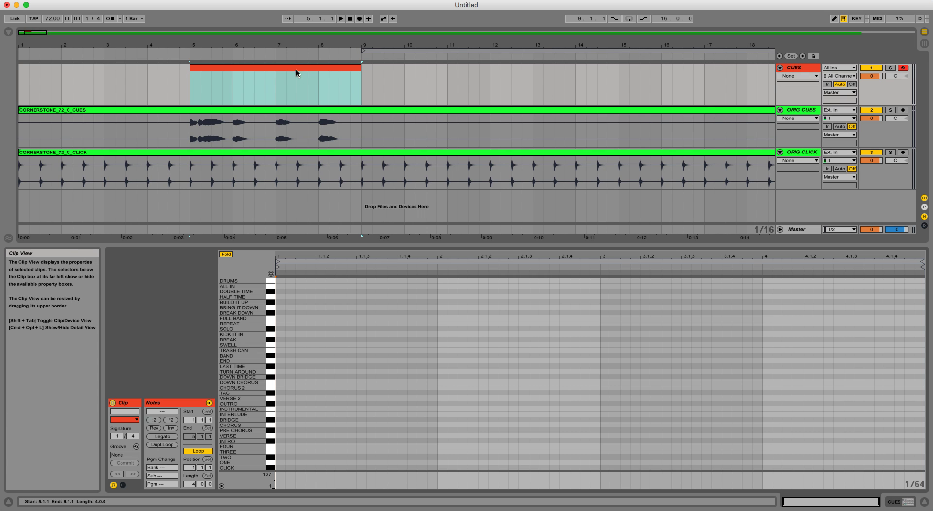
Turn on note preview, audition several cue sounds, and enlarge the note rows to show the cues from TAG to CLICK ACCENT
click(270, 273)
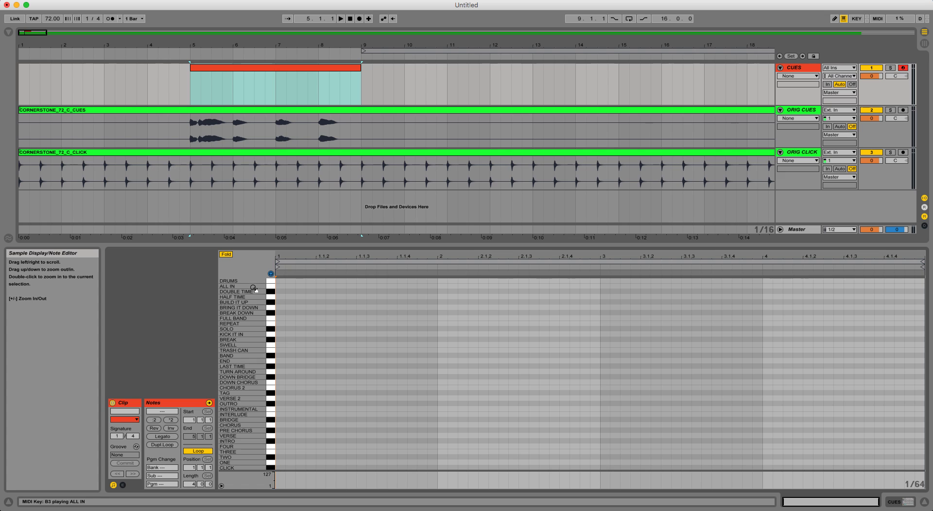
click(271, 320)
click(271, 335)
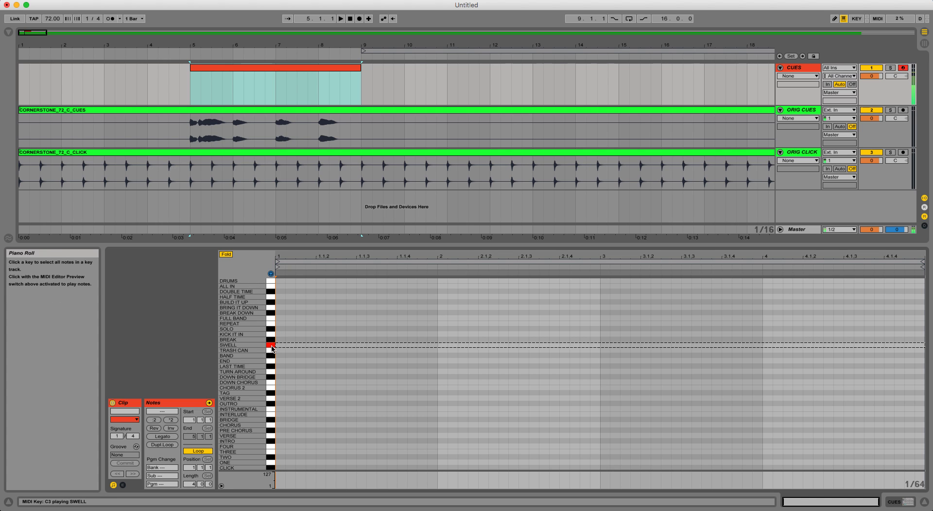
click(272, 378)
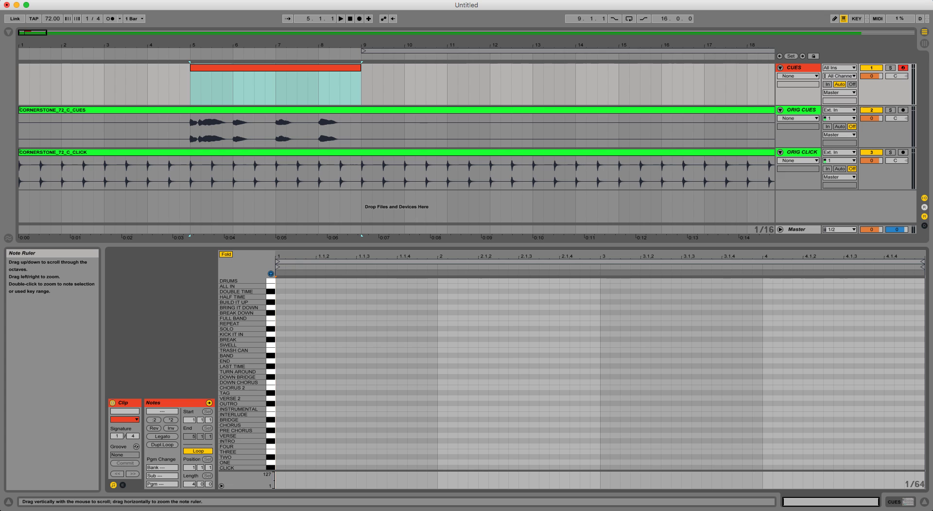
drag(240, 292, 302, 292)
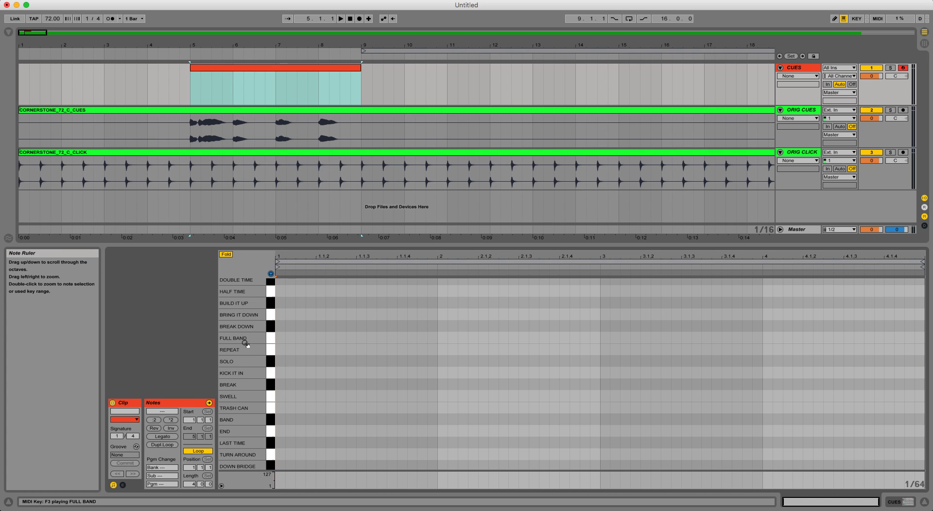
scroll(250, 346, down, 6)
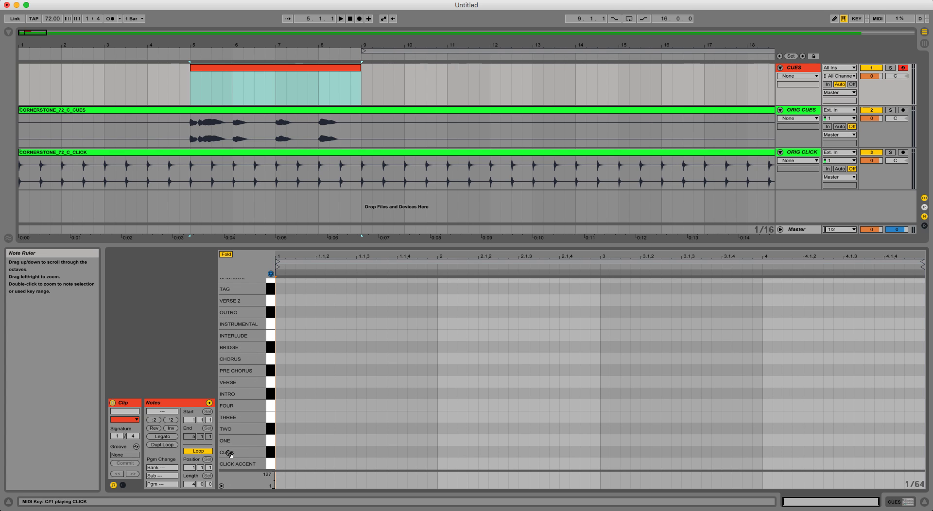
click(271, 462)
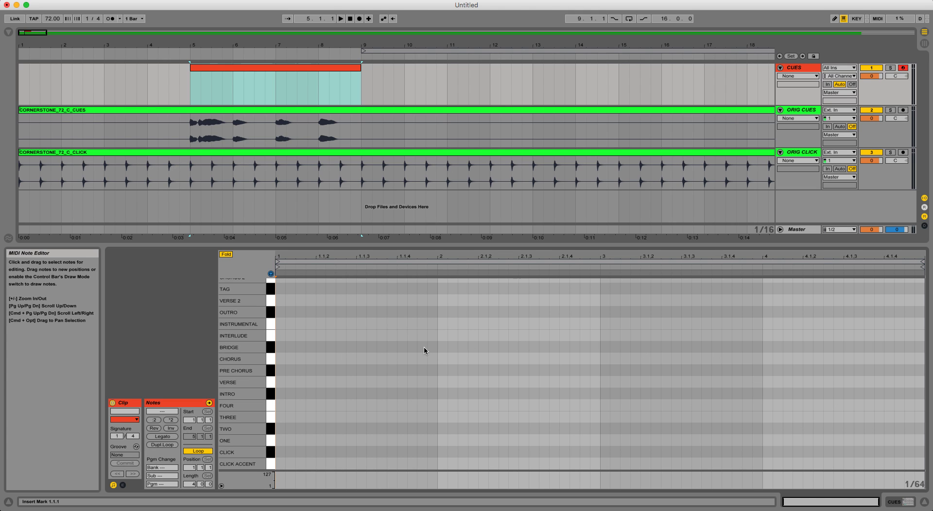
Set the note editor to a fixed 1/4 grid
right_click(378, 320)
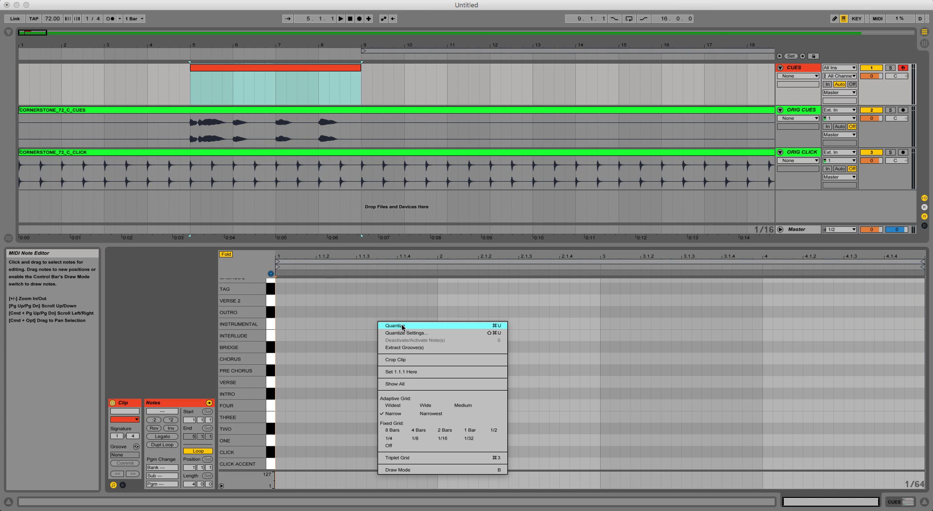
click(392, 440)
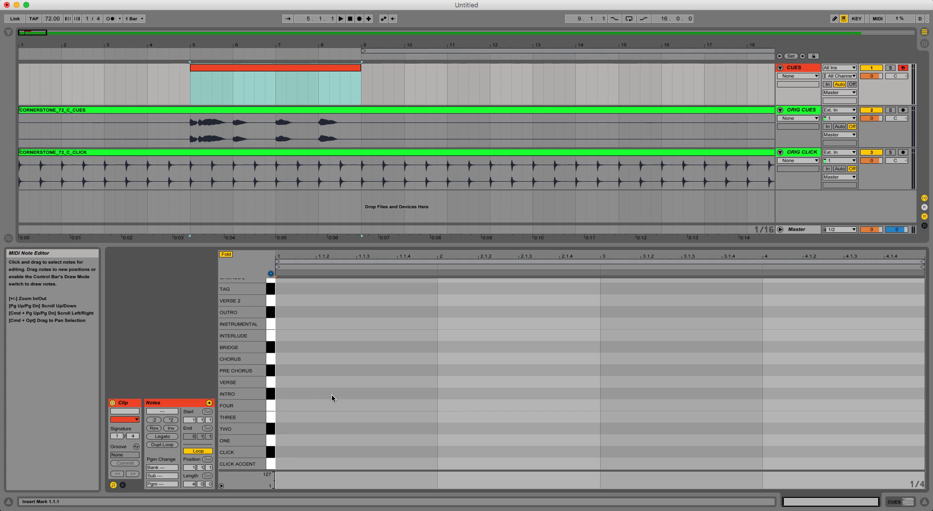
double_click(348, 395)
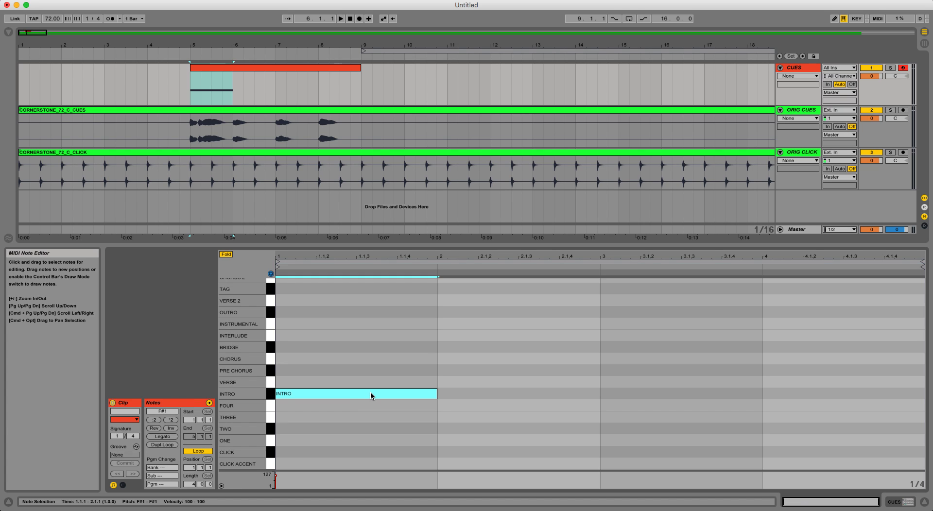
click(482, 429)
click(692, 418)
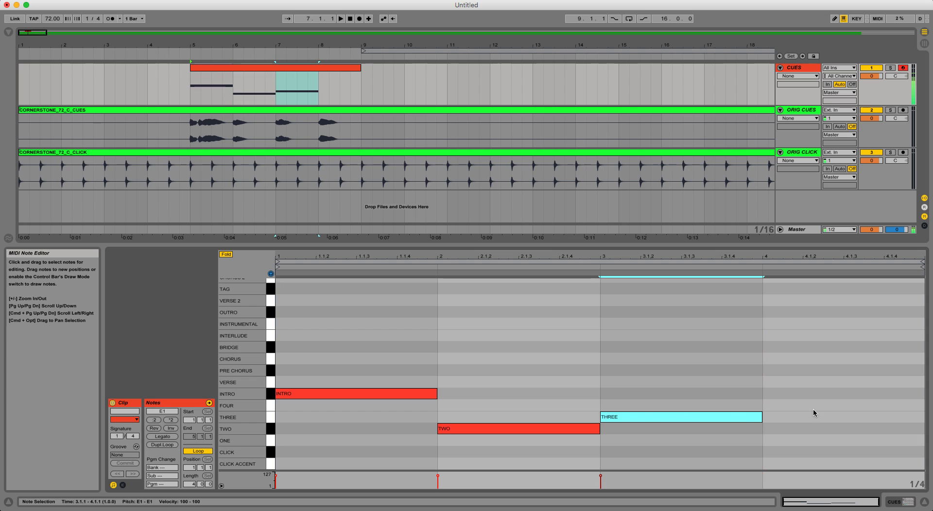
click(818, 406)
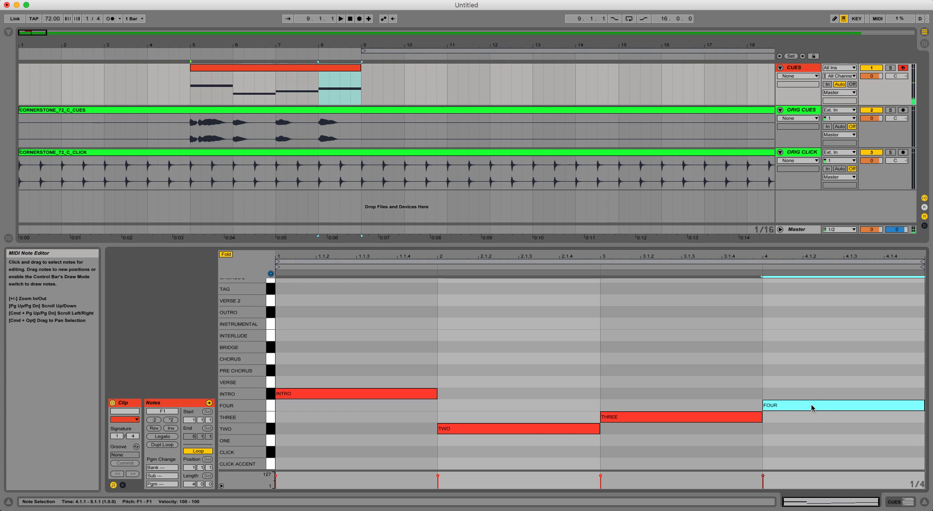
click(811, 405)
click(696, 417)
click(547, 429)
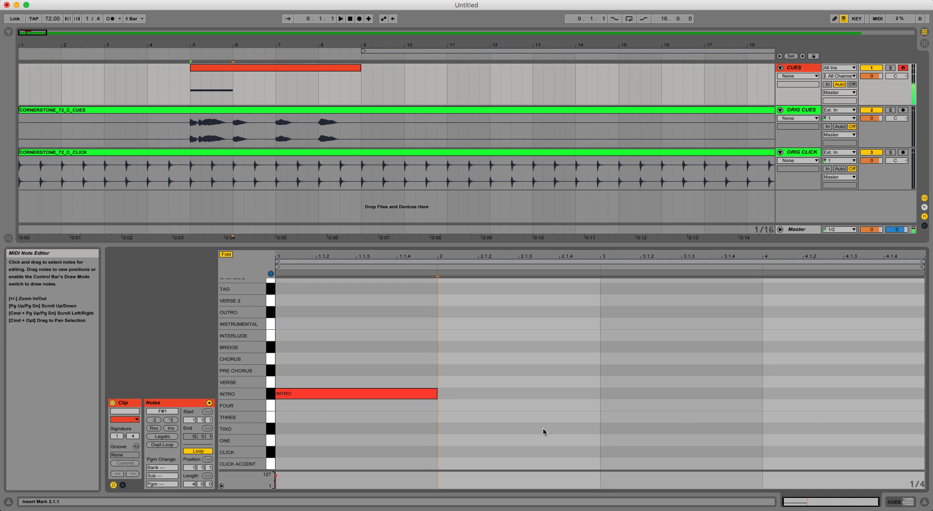
click(361, 394)
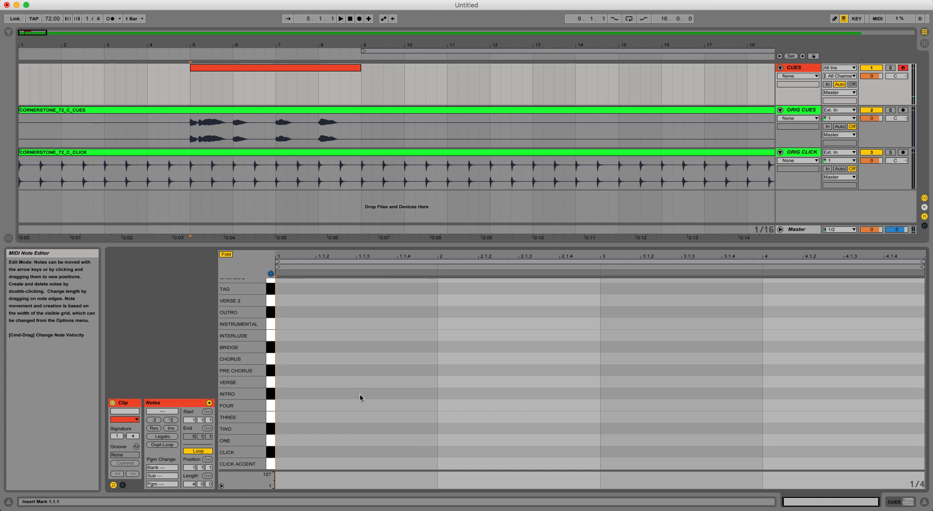
Using Draw Mode, add quarter-note cues INTRO, TWO, THREE and FOUR on the clip's four successive beats
click(835, 20)
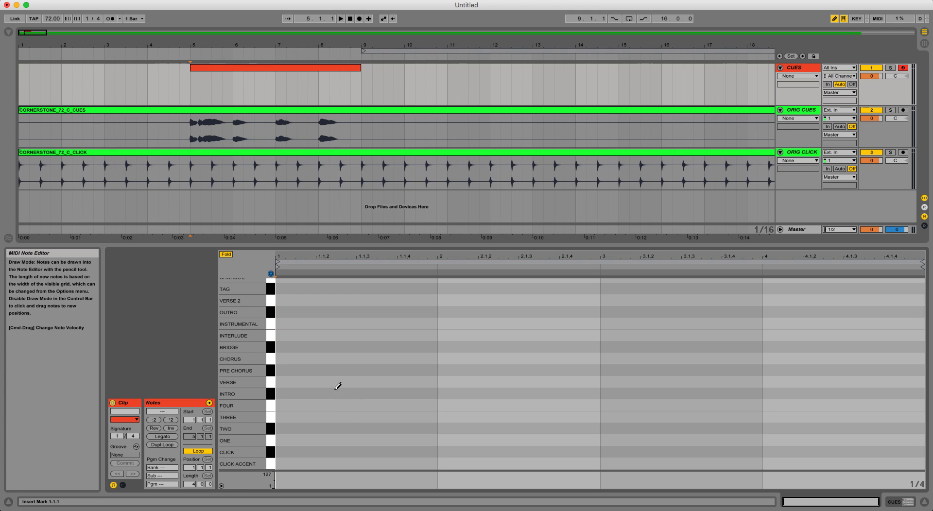
click(320, 393)
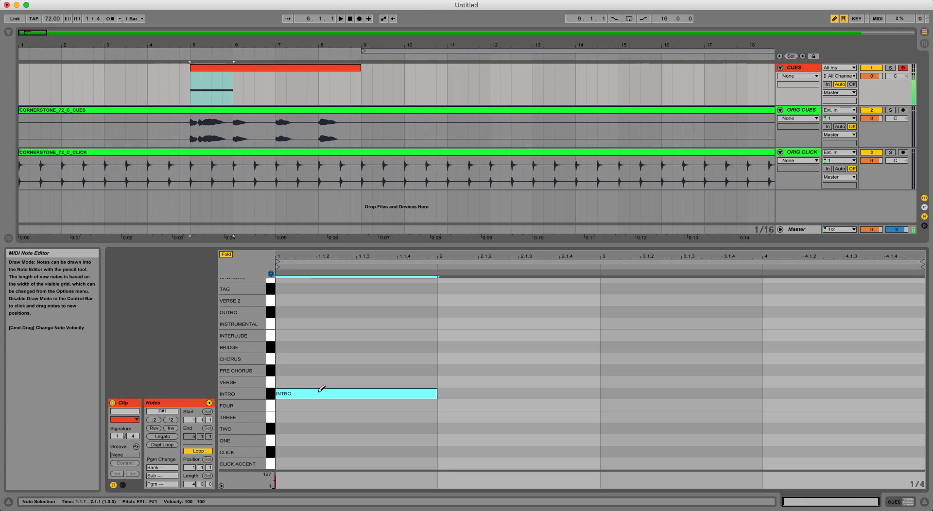
click(508, 428)
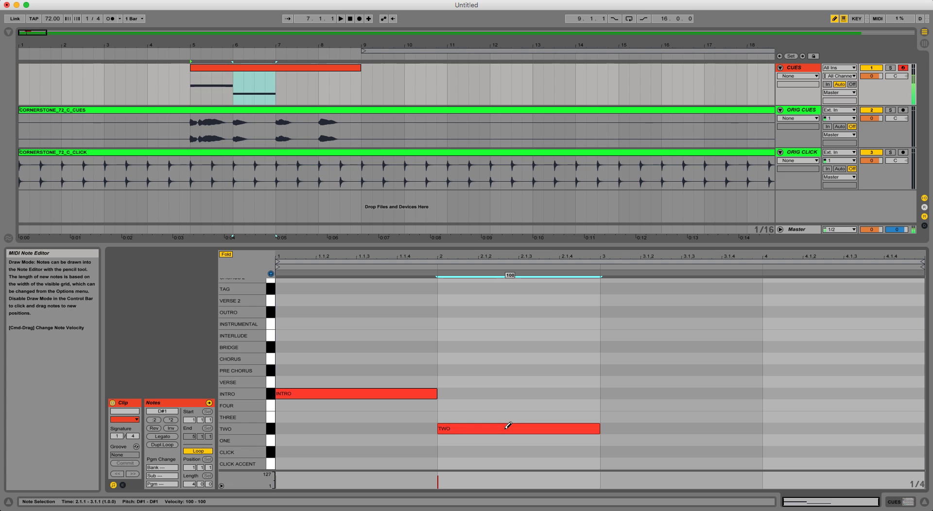
click(633, 417)
click(837, 405)
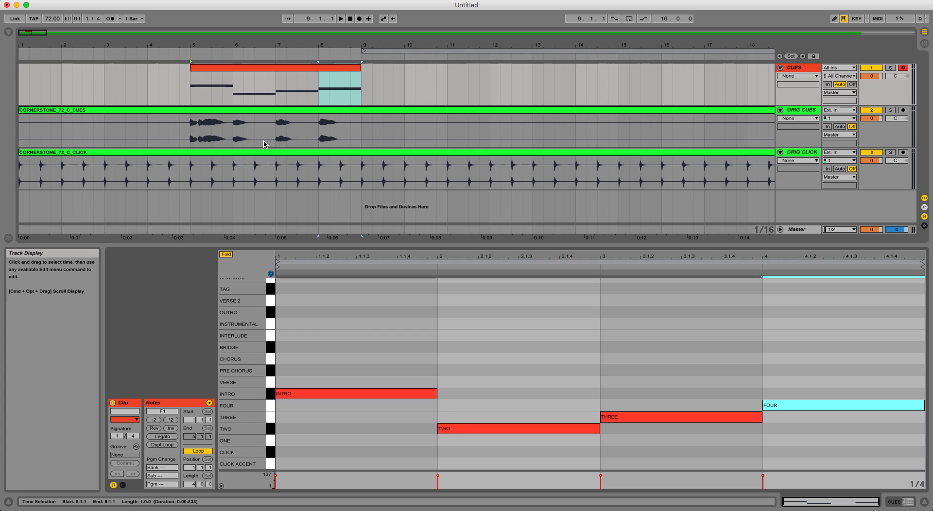
Mute the ORIG CUES and ORIG CLICK tracks
click(874, 113)
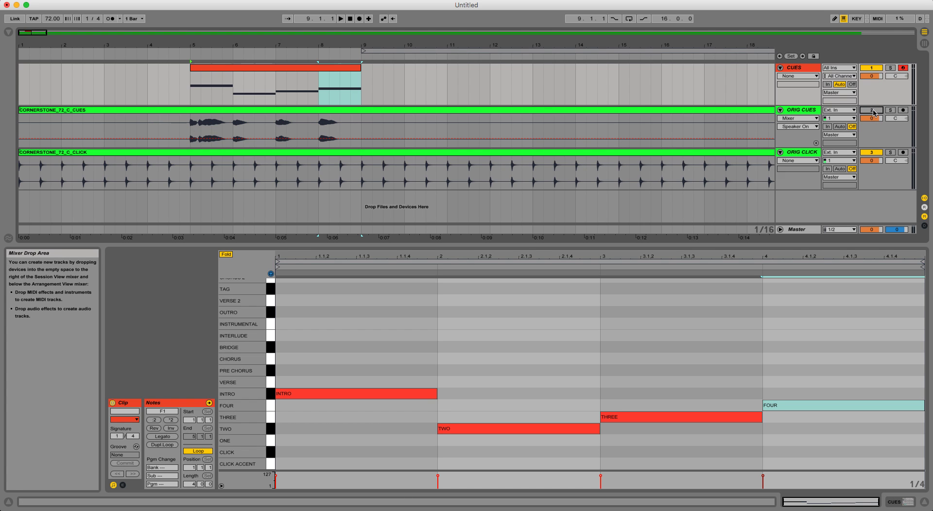
click(873, 154)
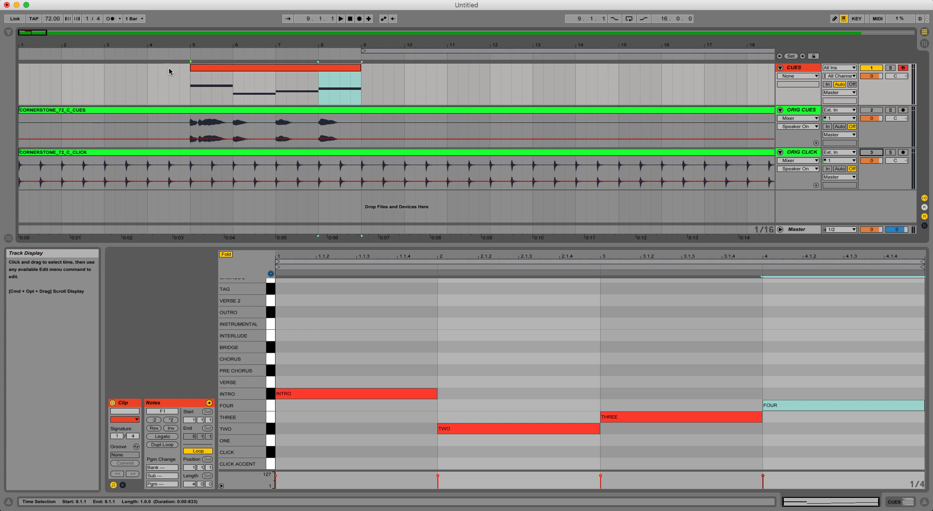
Play back the new count-in cues on the CUES track, stop, and return to the start of the song
key(space)
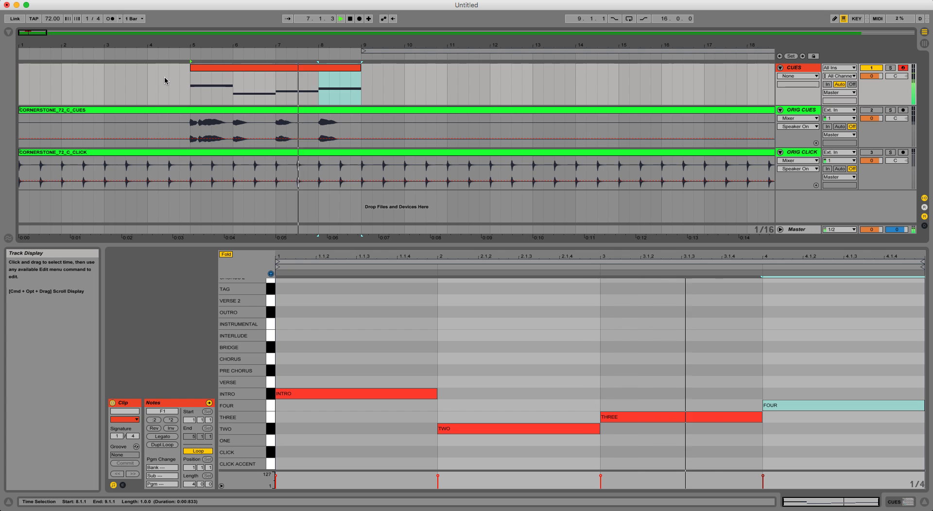
click(350, 19)
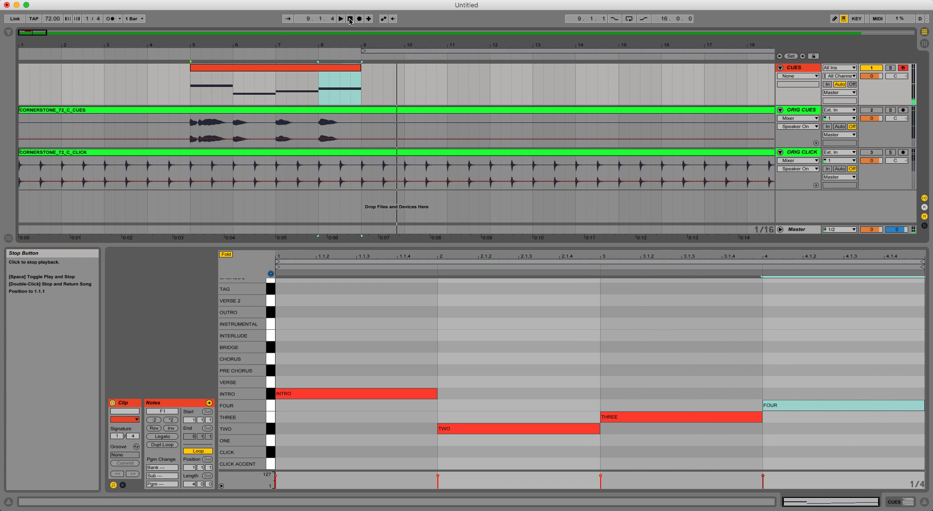
click(350, 20)
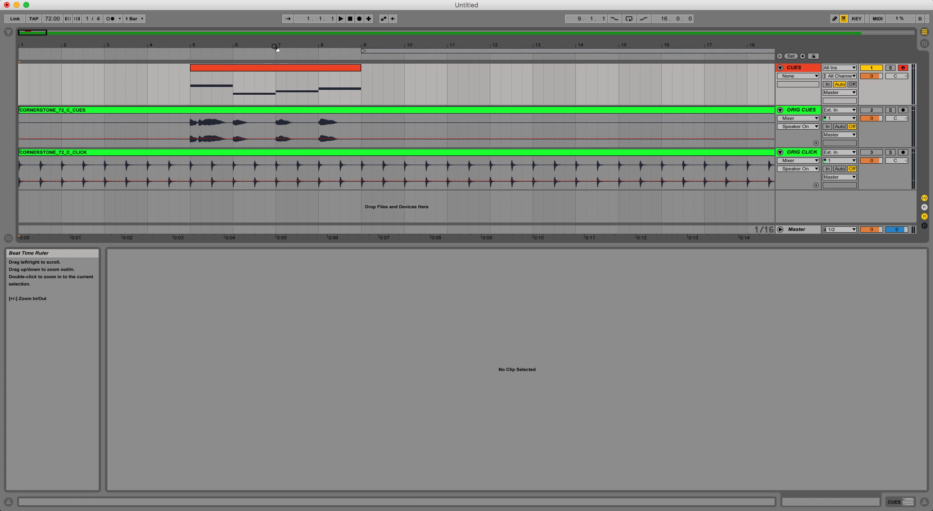
Copy the four-beat cue clip from bar 5 and paste it at bar 29 on the CUES track
drag(277, 47, 65, 22)
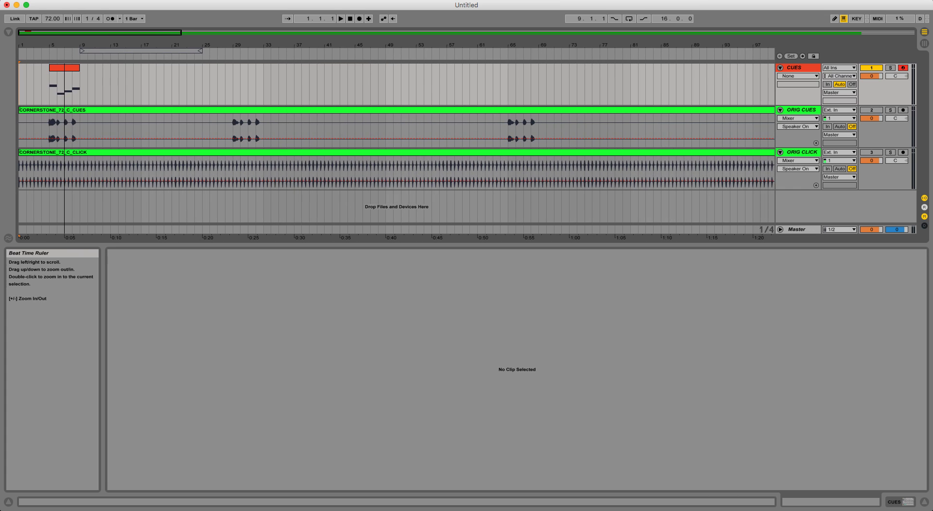
click(64, 72)
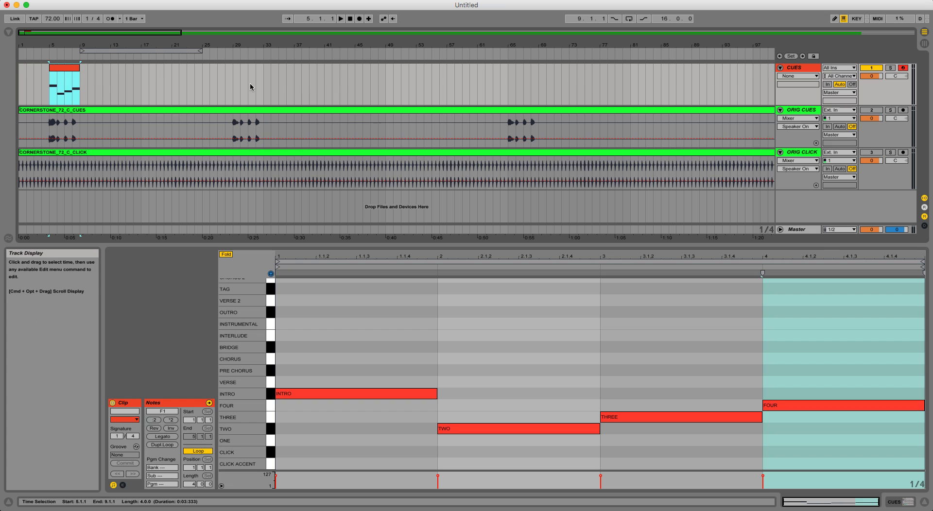
drag(235, 47, 235, 54)
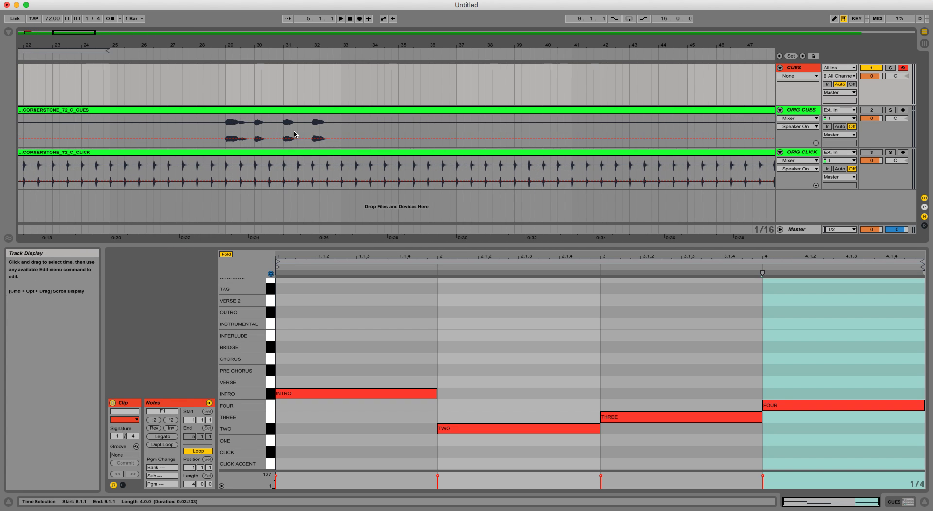
click(226, 79)
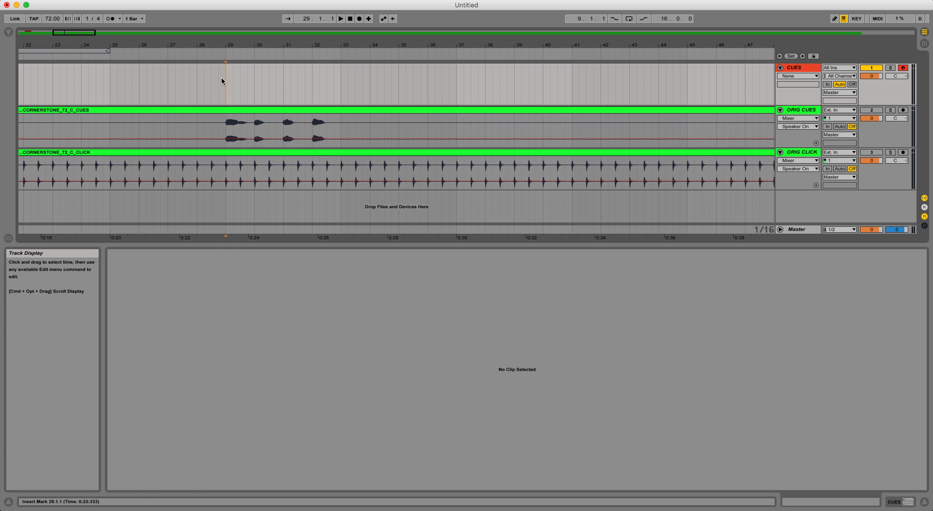
key(super+v)
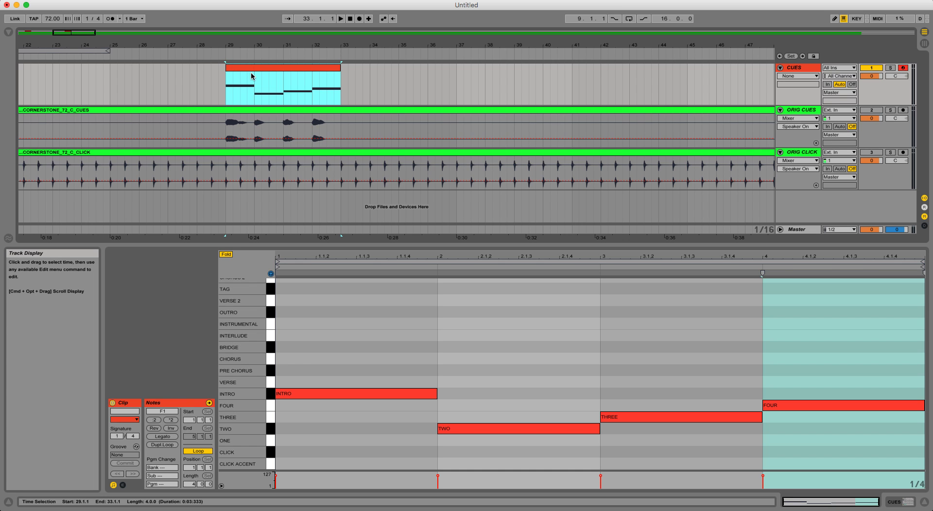
Mute CUES, unmute ORIG CUES, and listen to the original cue at bar 29
click(875, 70)
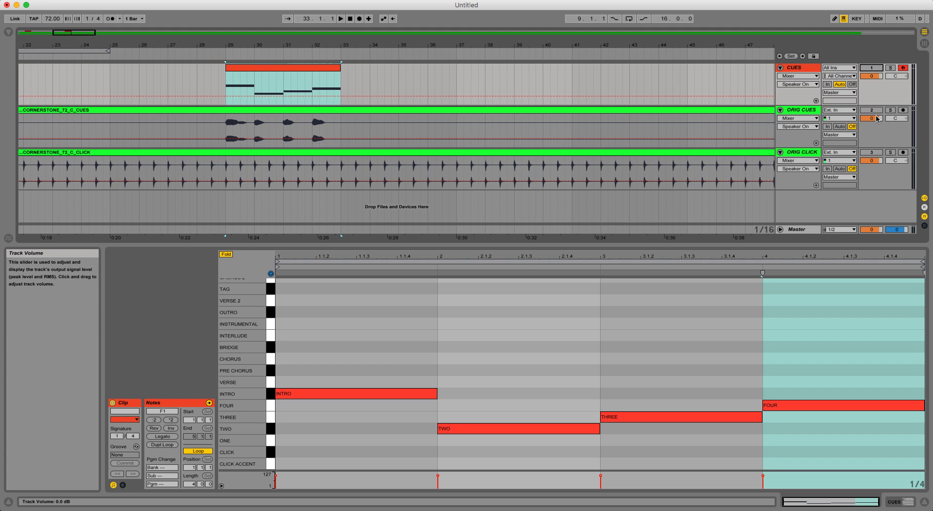
click(872, 111)
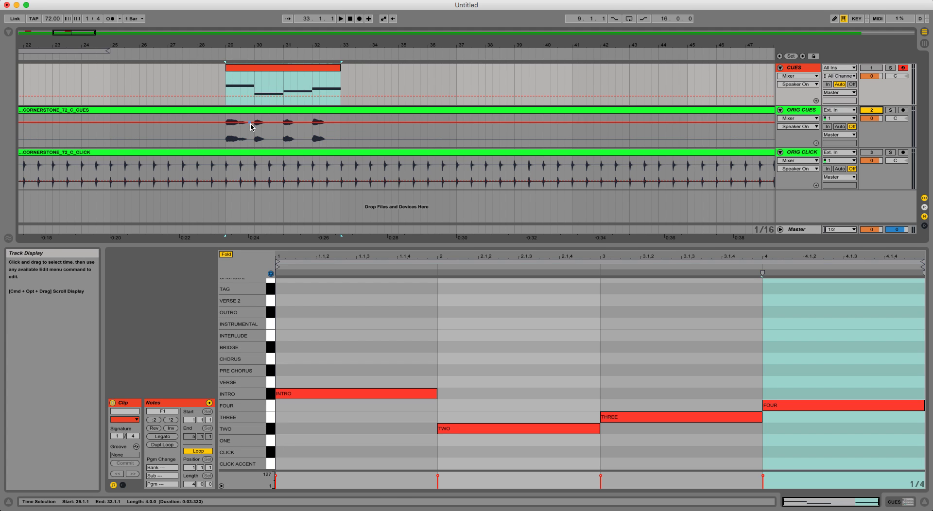
key(space)
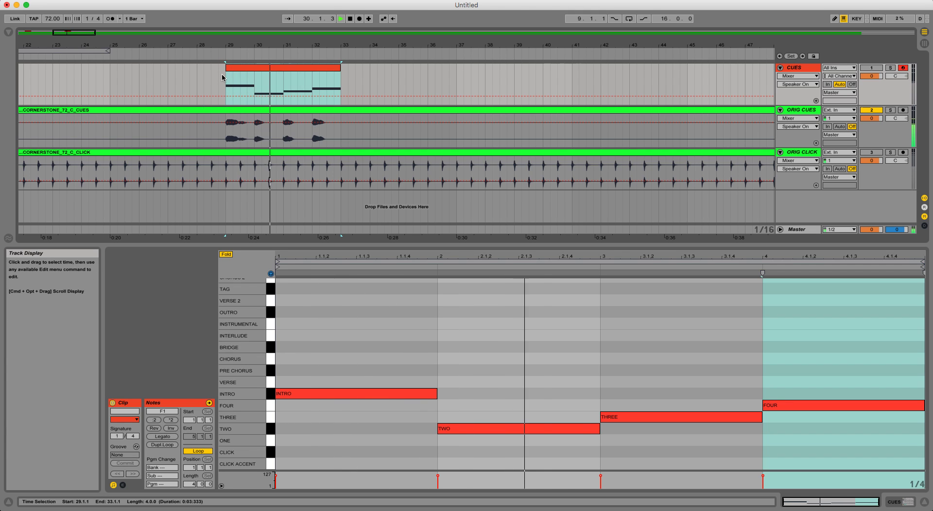
key(space)
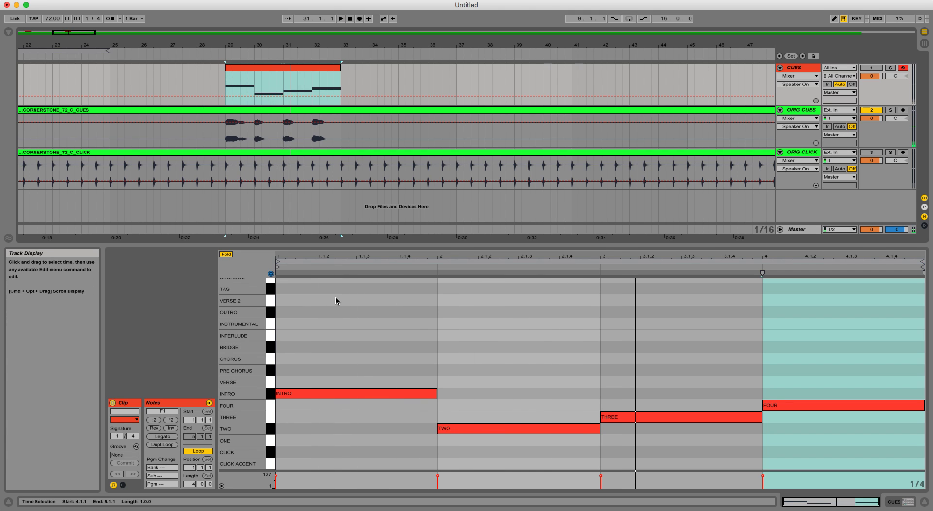
Replace the INTRO note with a VERSE note on the first beat of the clip at bar 29
click(274, 72)
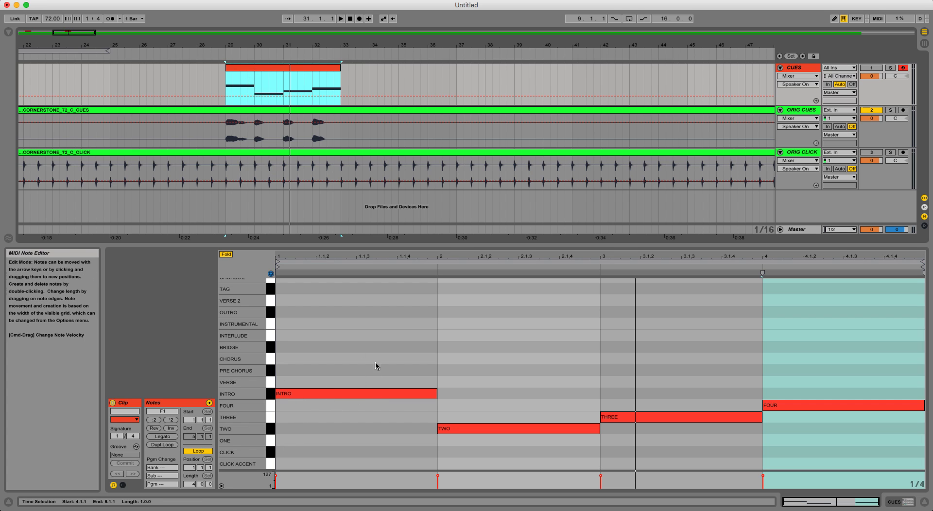
click(356, 394)
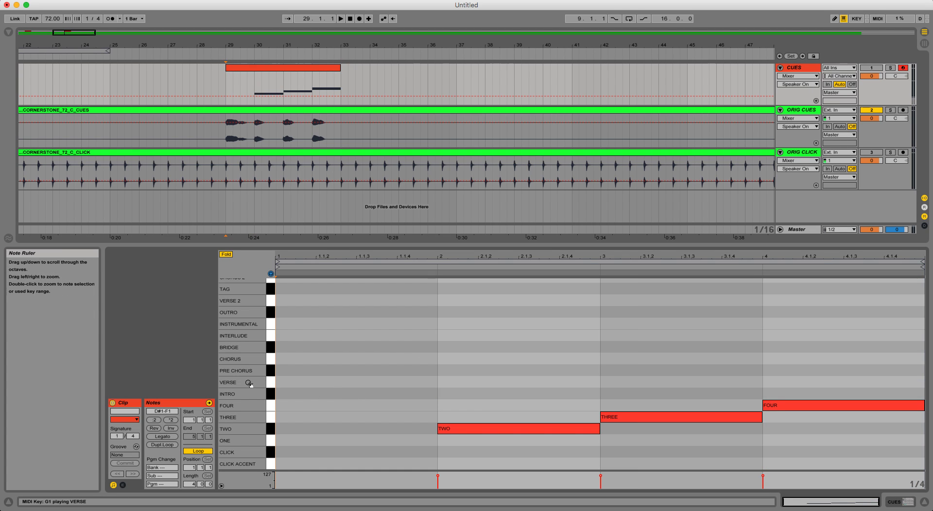
click(334, 382)
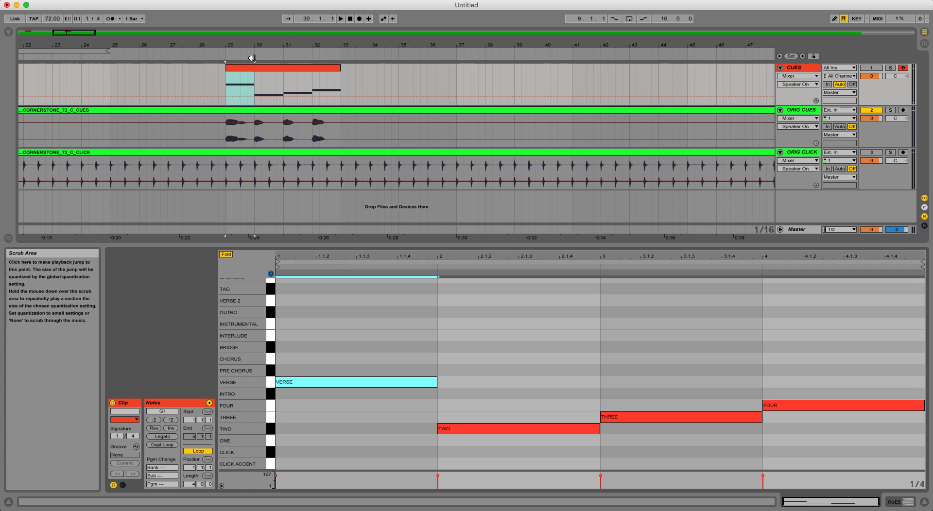
Unmute CUES, mute ORIG CUES, and play back the new VERSE cue at bar 29
click(871, 68)
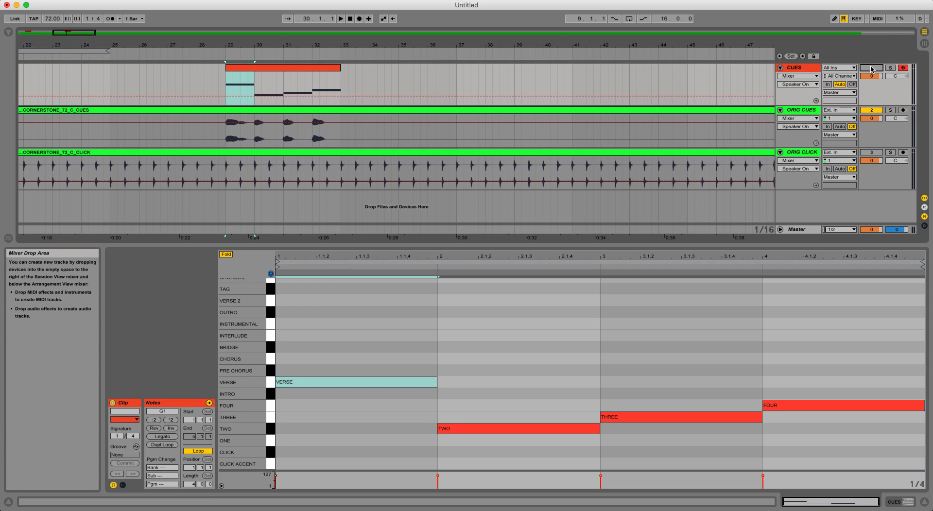
click(871, 68)
click(871, 111)
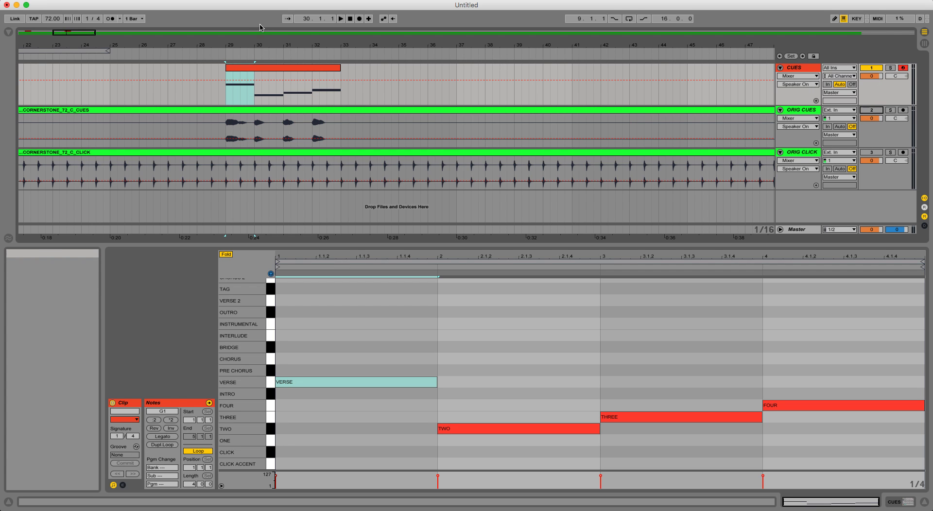
click(207, 52)
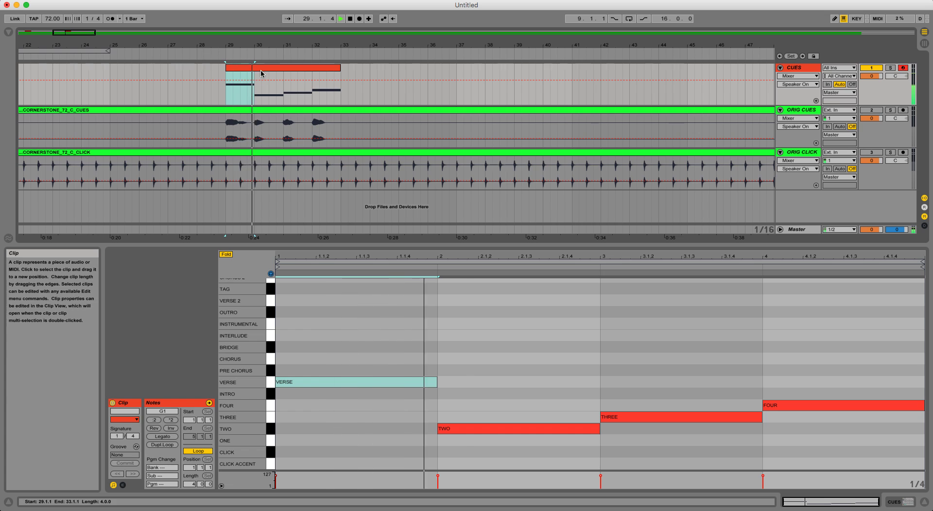
key(space)
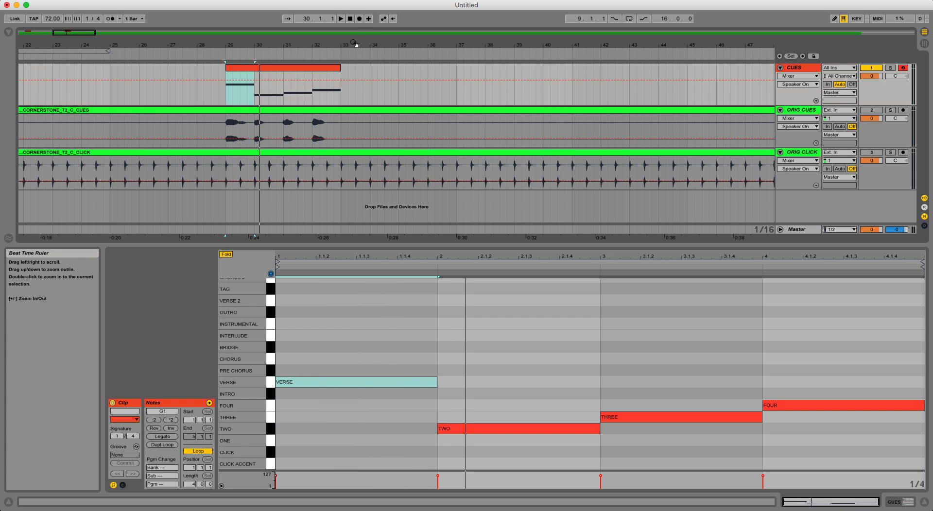
Enlarge the arrangement area by shrinking the detail view, and hide and restore the Info View
drag(355, 44, 354, 24)
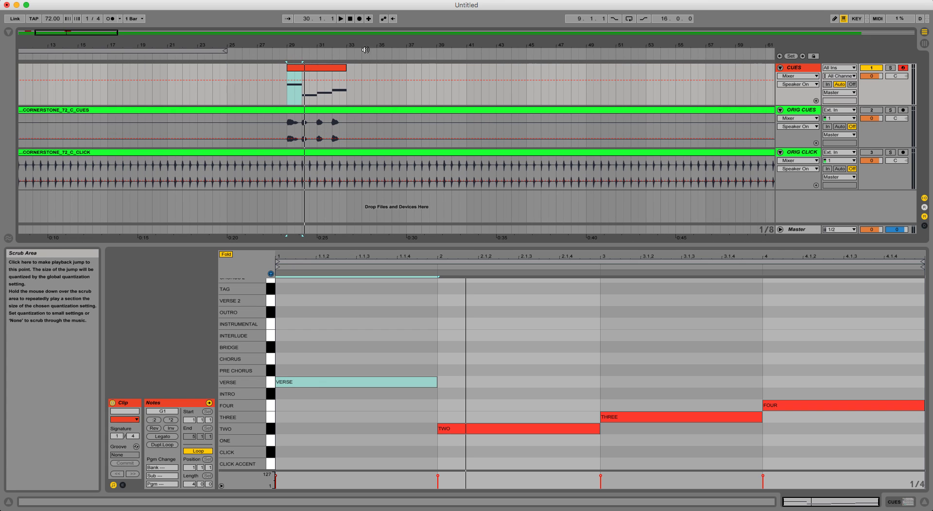
drag(327, 45, 261, 26)
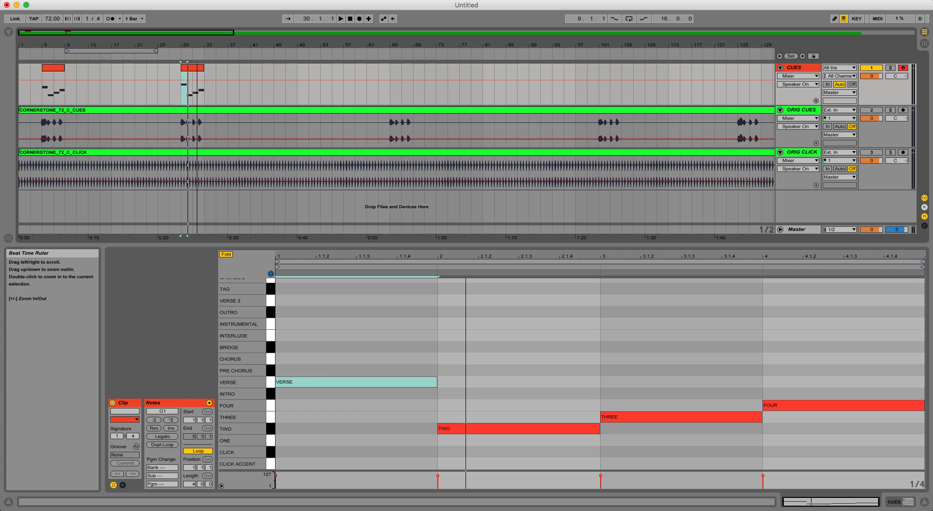
click(366, 92)
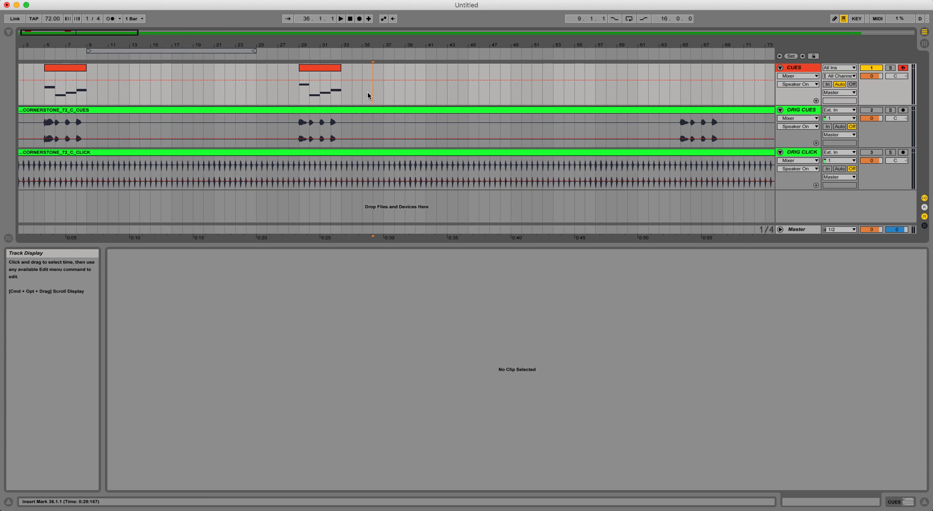
scroll(264, 89, left, 2)
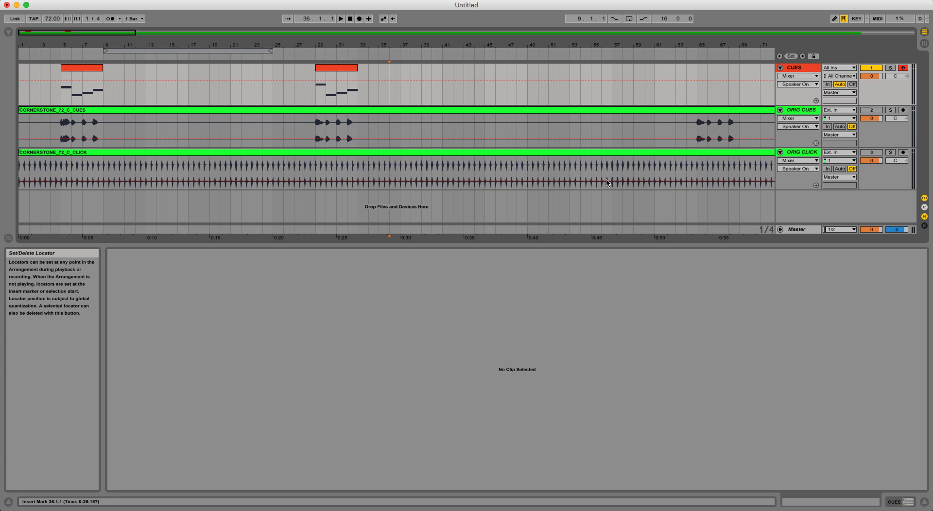
drag(535, 244, 544, 388)
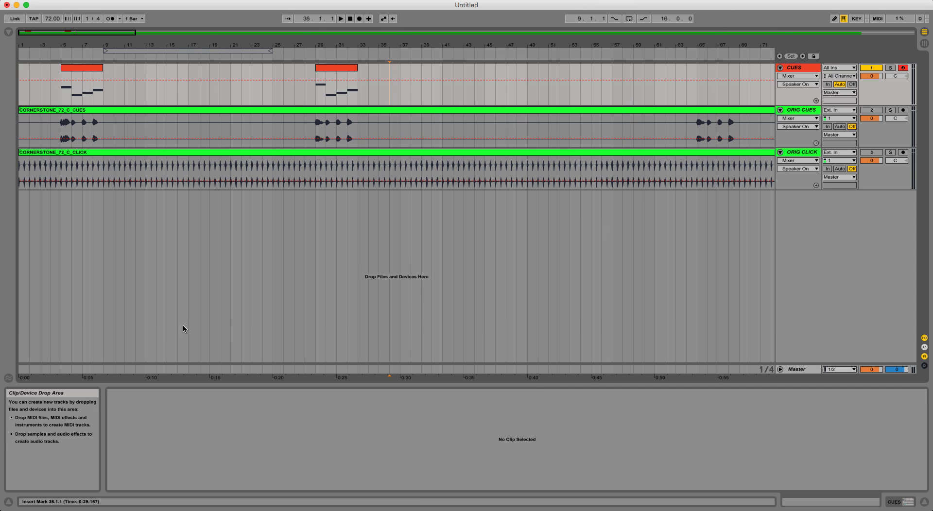
click(9, 503)
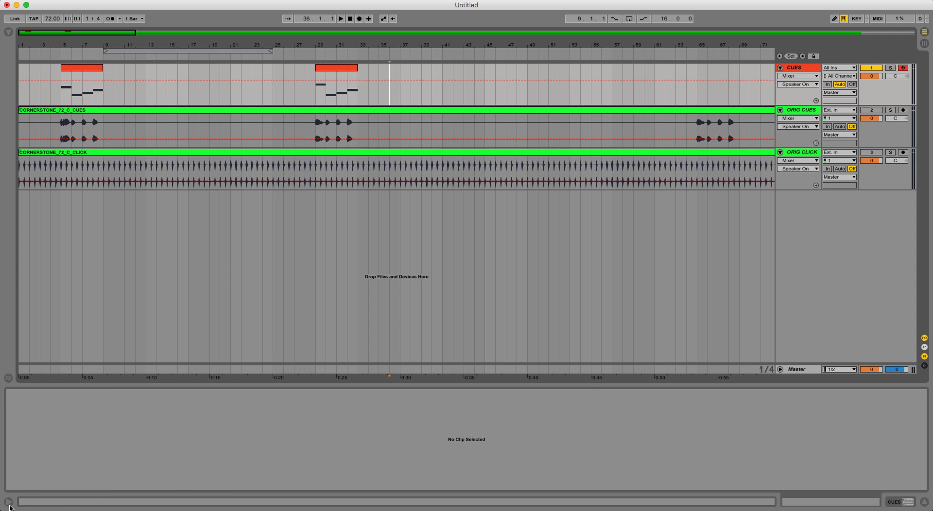
click(9, 504)
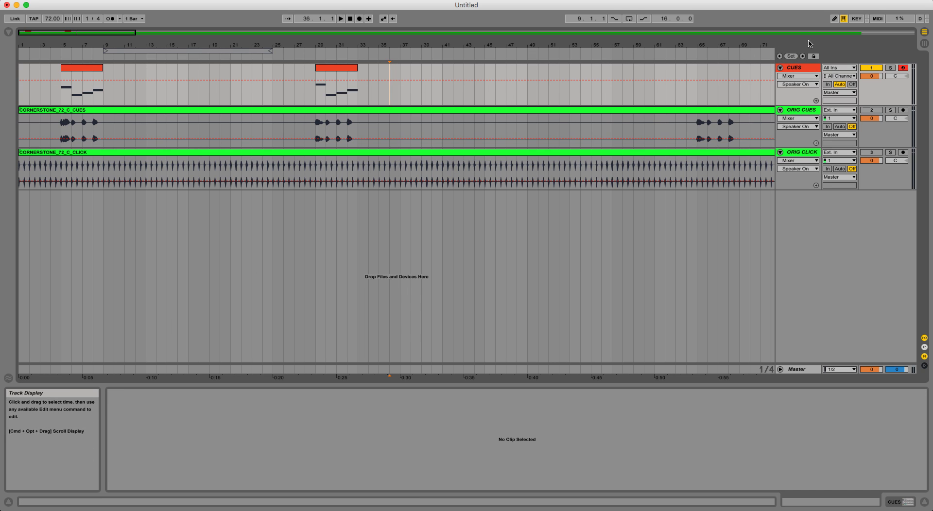
Map the locator Set command to the A key and turn off the Computer MIDI Keyboard
click(856, 19)
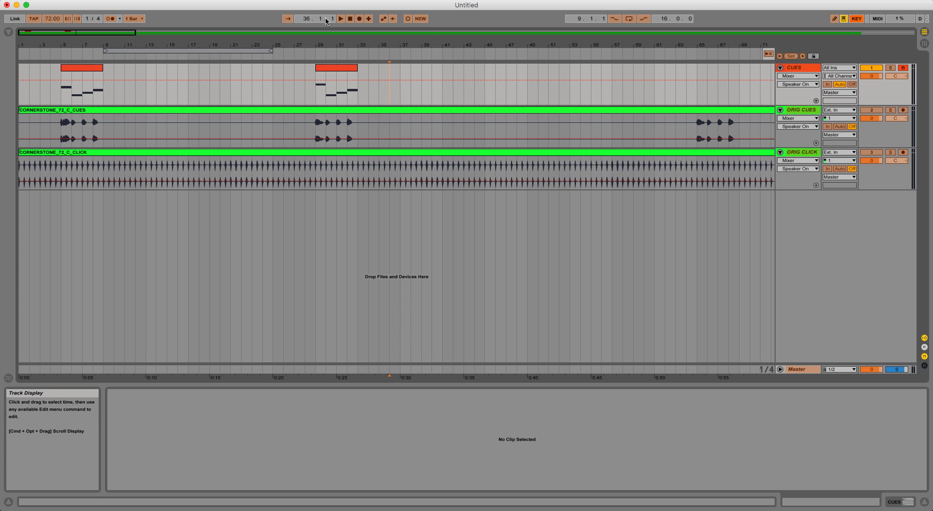
click(792, 57)
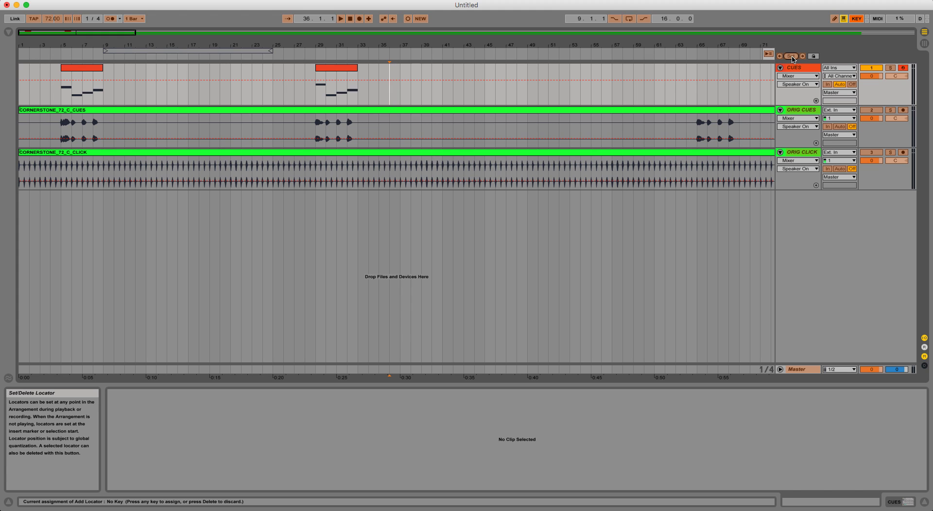
key(a)
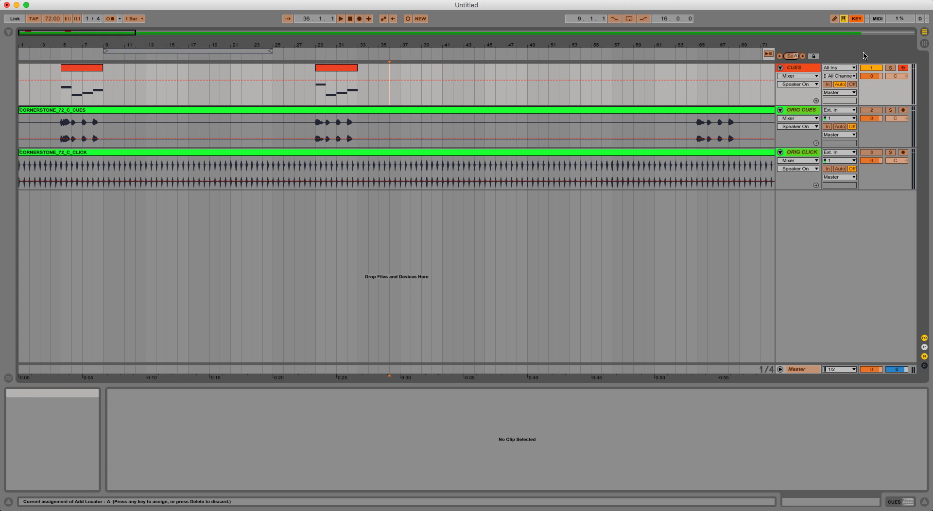
click(856, 19)
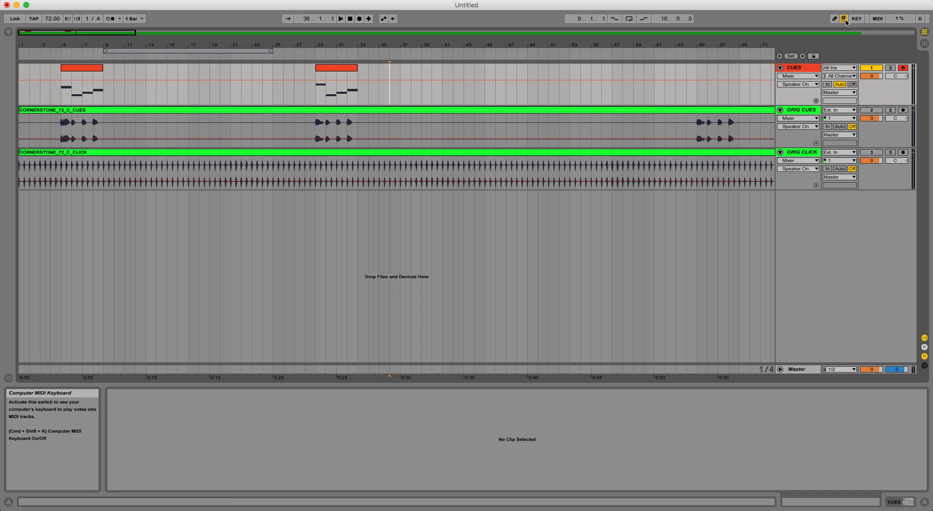
click(845, 19)
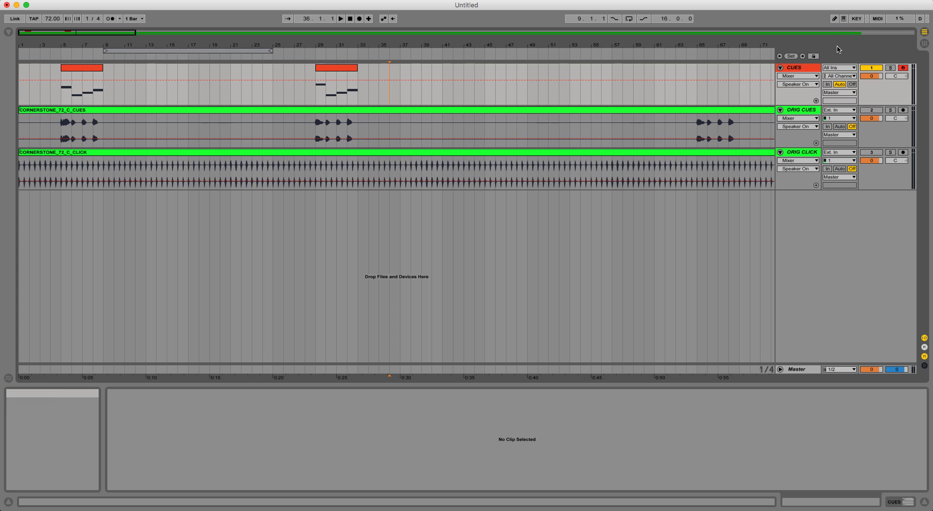
Set a locator at bar 37 during playback and rename it VERSE 1
click(387, 54)
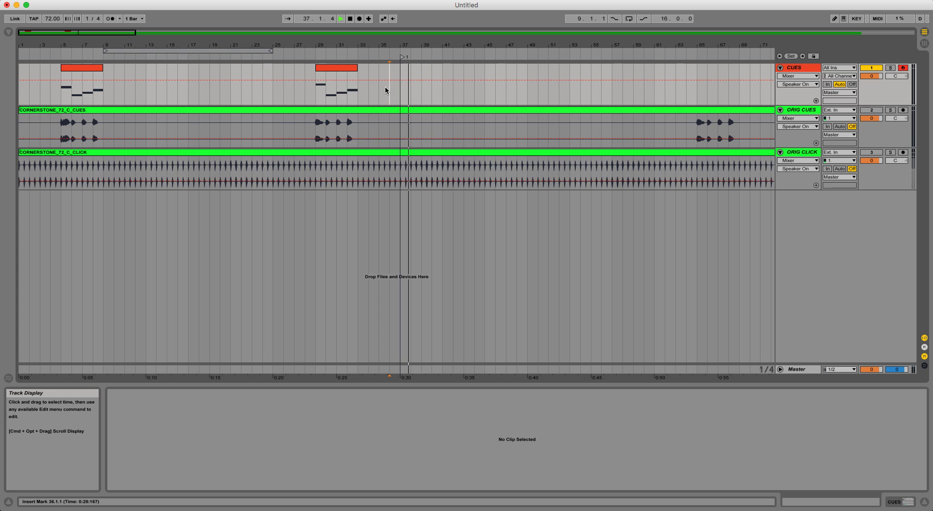
key(space)
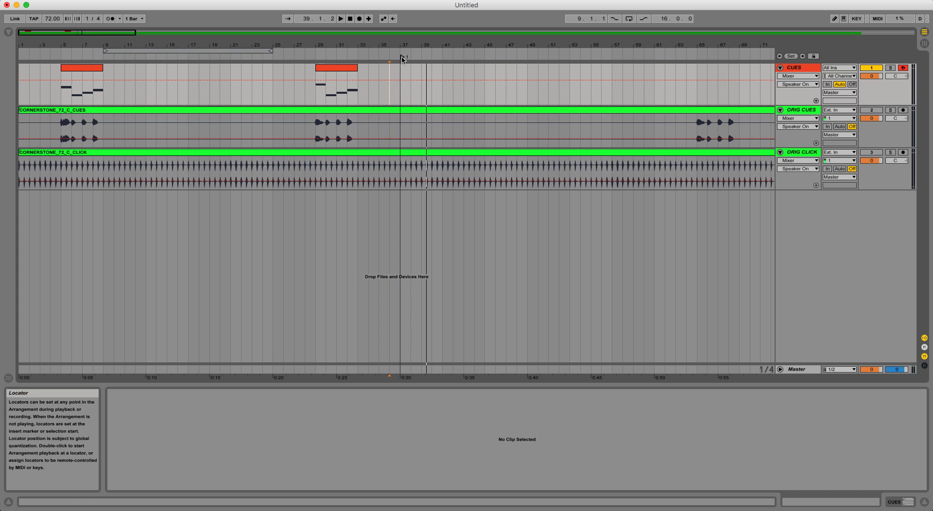
right_click(401, 58)
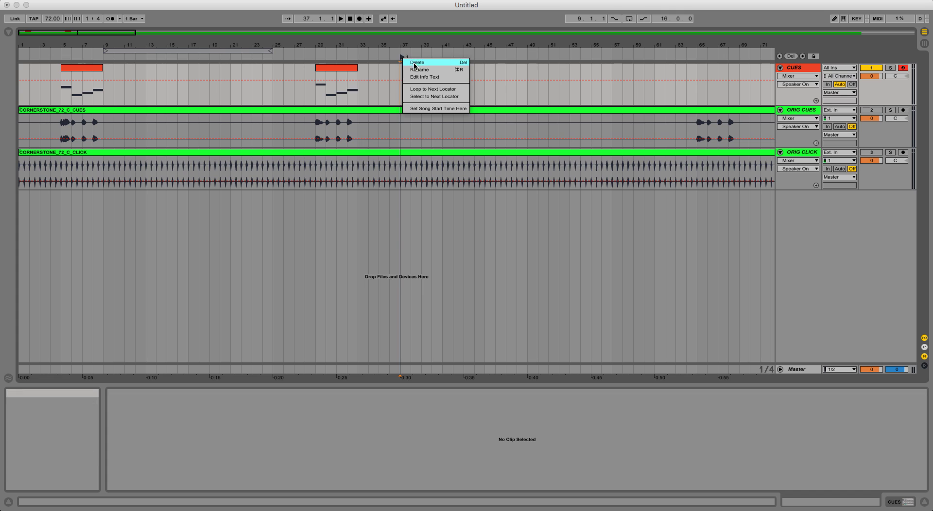
click(416, 70)
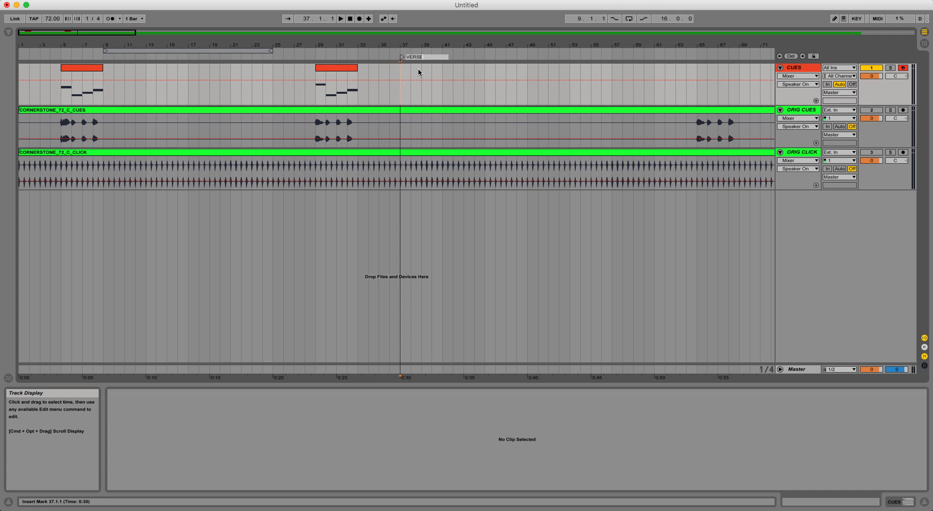
text(VERSE 1)
key(Return)
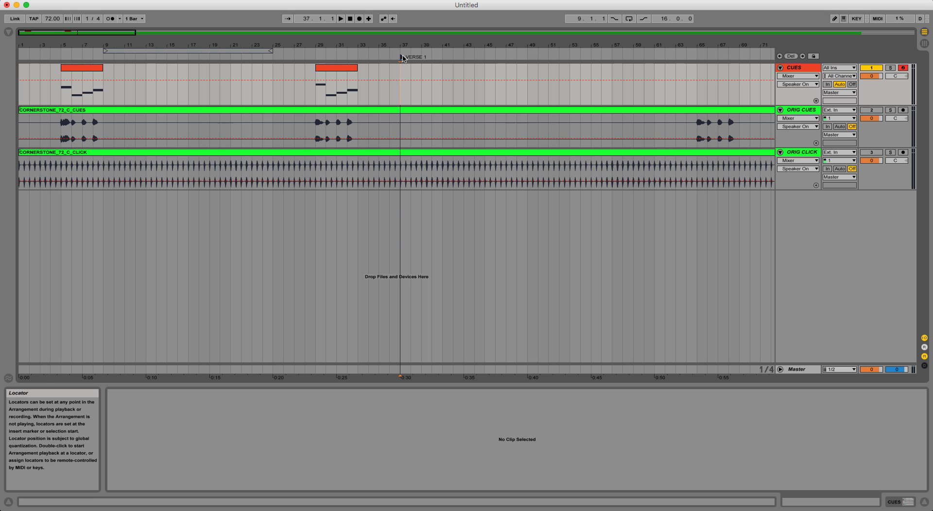
Move the VERSE 1 locator to bar 33, play the arrangement around it, and return playback to the start
drag(402, 59, 362, 60)
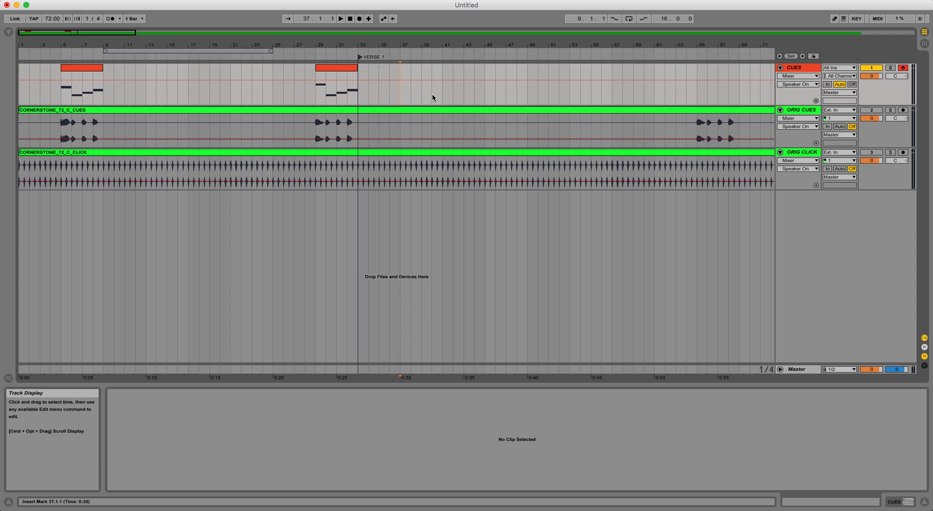
click(310, 58)
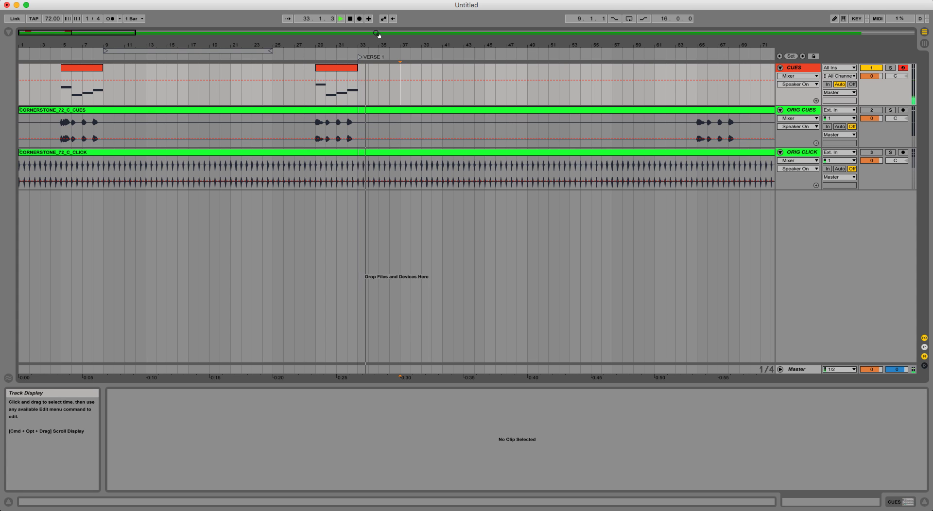
click(350, 18)
click(350, 18)
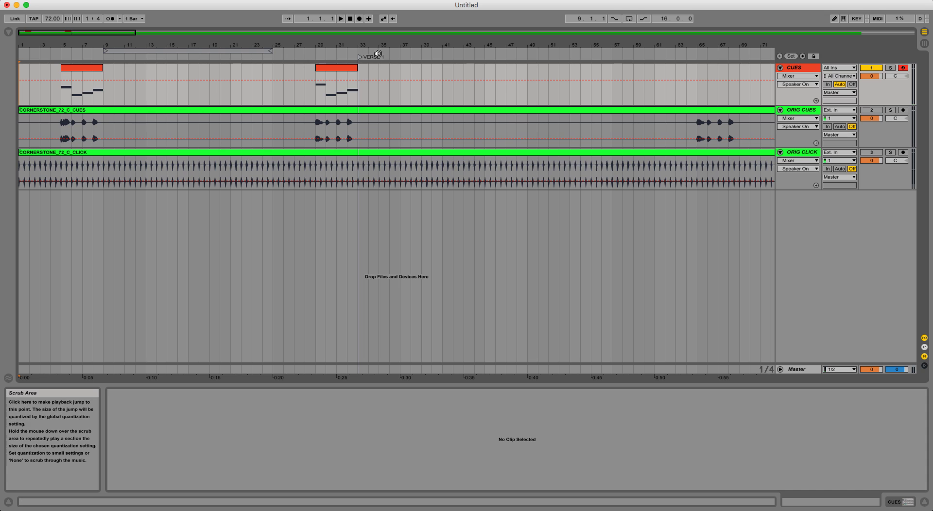
Add a second locator during playback and place it at bar 9 with the name INTRO
click(419, 53)
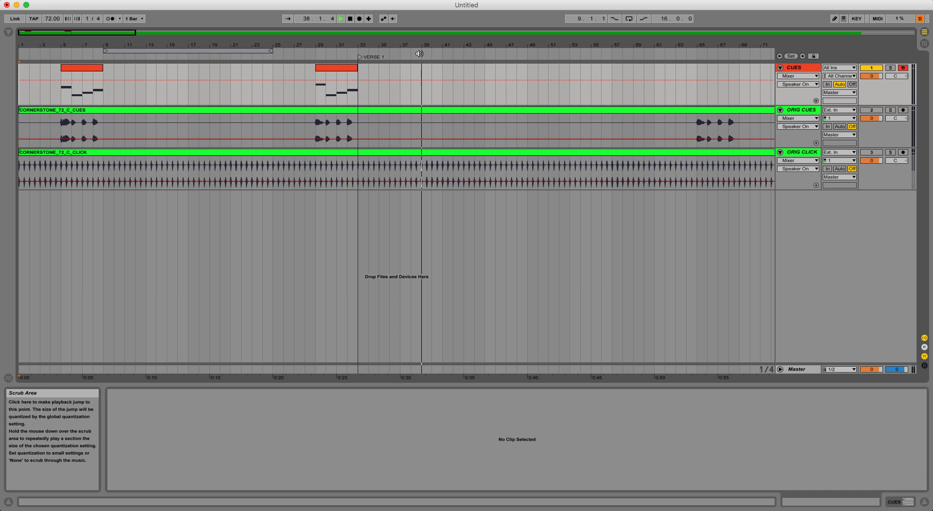
key(space)
drag(438, 56, 104, 58)
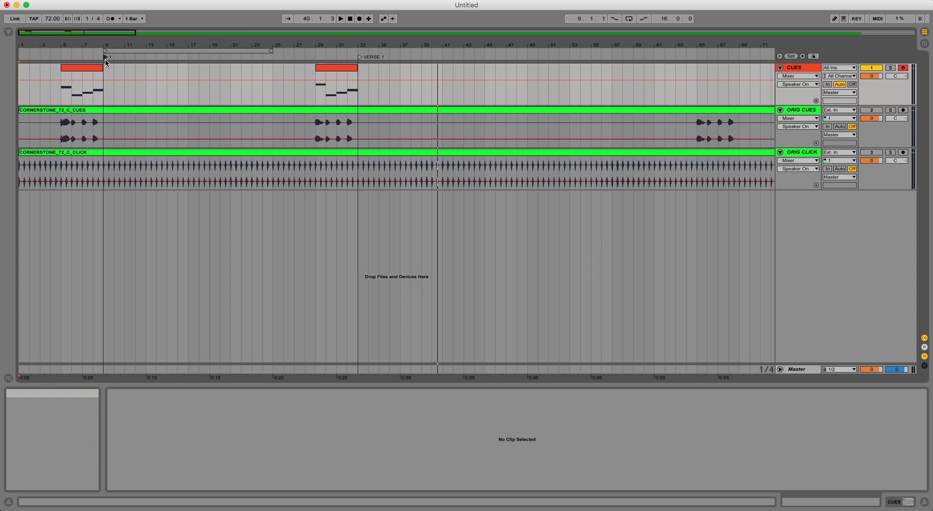
key(super+r)
text(INTRO)
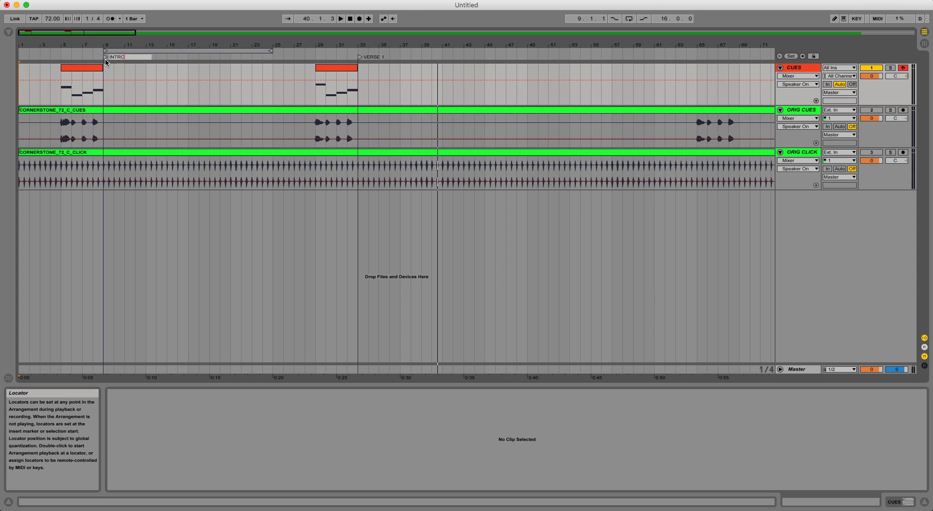
key(Return)
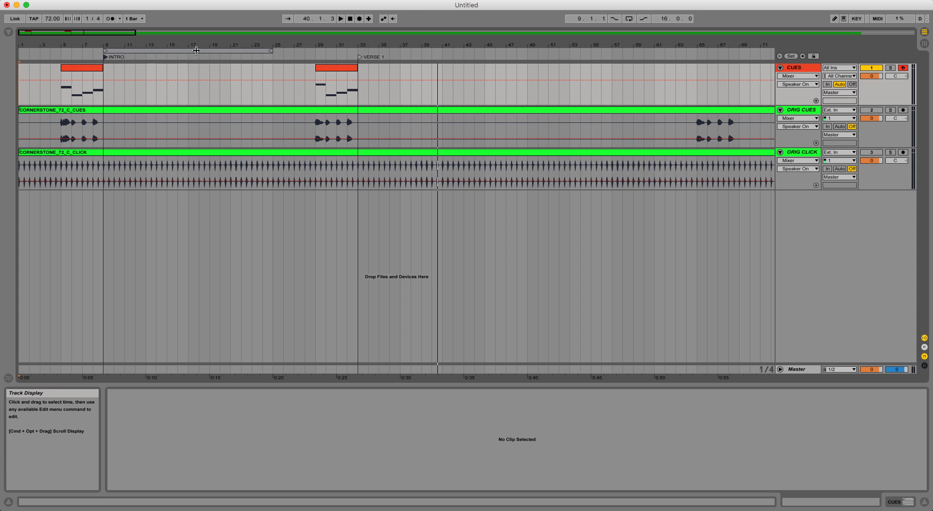
Show the whole song and examine the cue note list of the clip at bar 29 in a temporarily enlarged note editor
drag(198, 45, 198, 17)
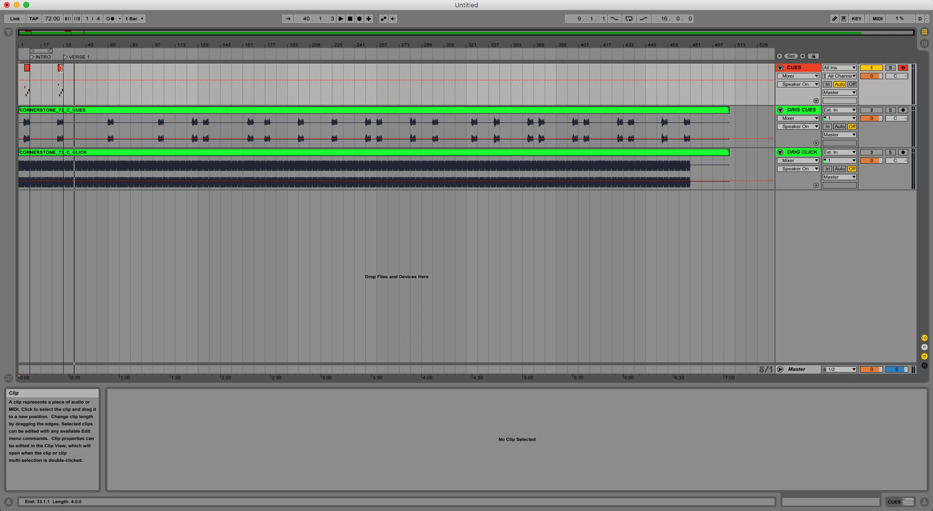
click(60, 80)
scroll(332, 435, down, 2)
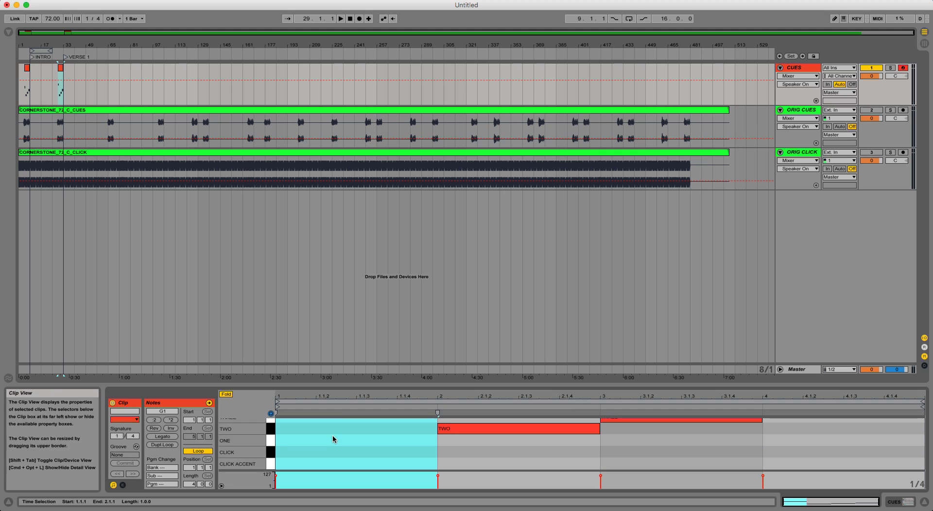
drag(351, 384, 348, 215)
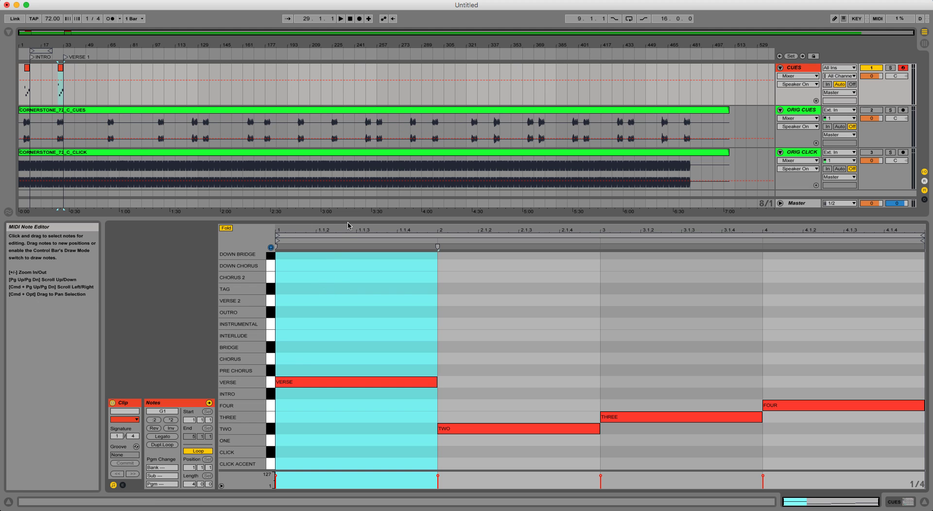
drag(357, 218, 356, 419)
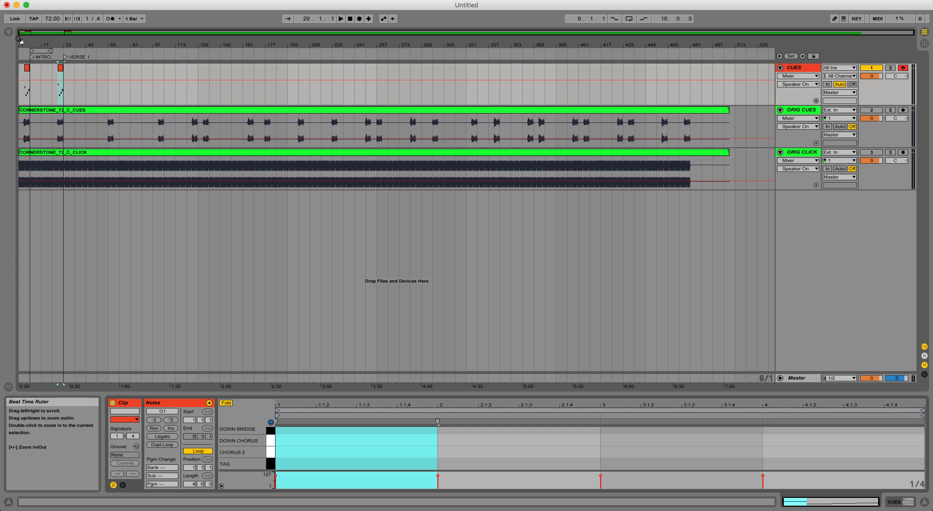
Delete the CUES track and move the ORIG CLICK track above ORIG CUES
click(798, 70)
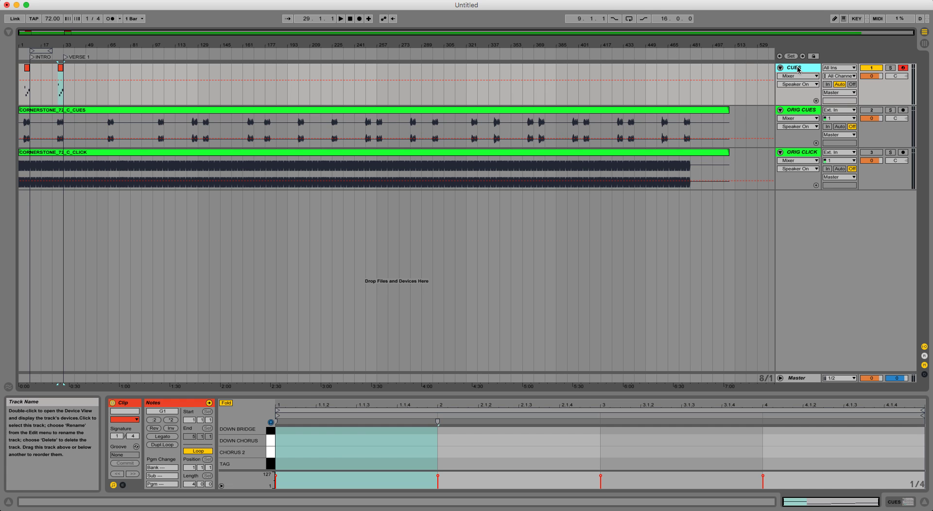
key(Delete)
click(800, 110)
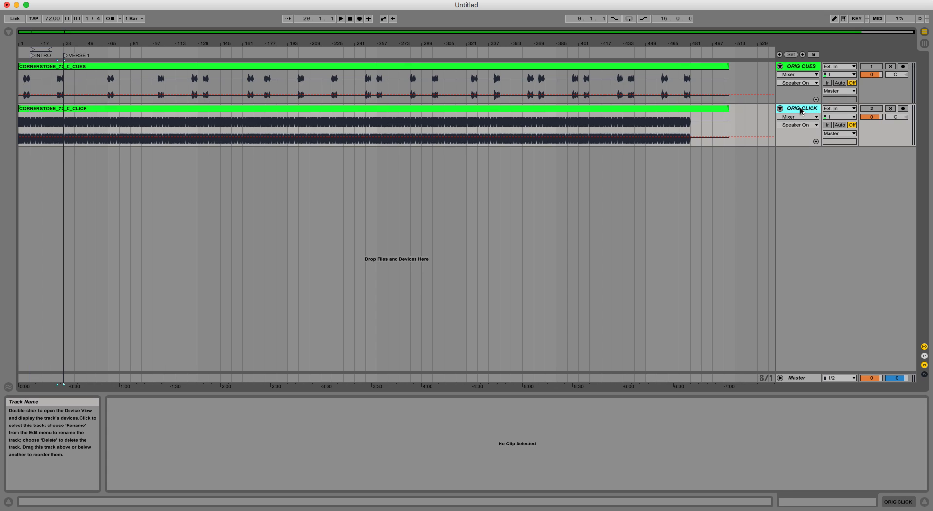
drag(800, 108, 803, 66)
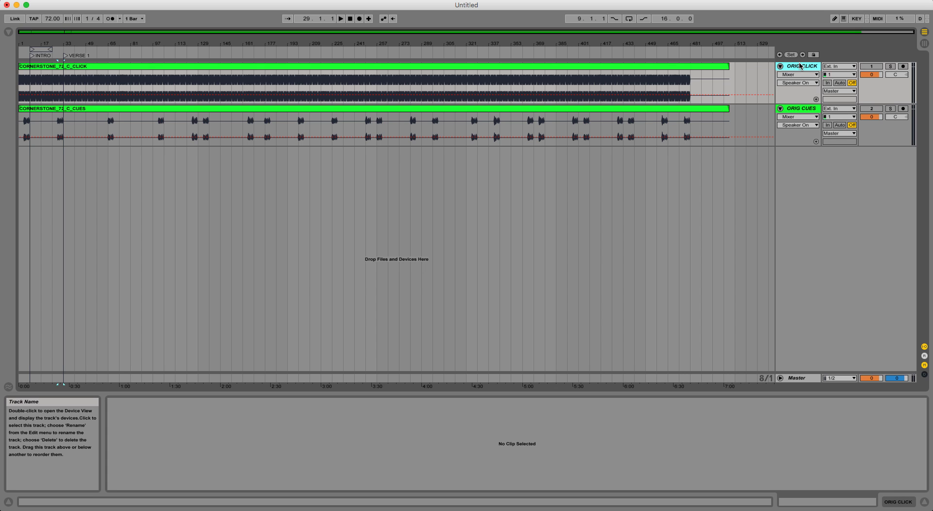
Unmute ORIG CUES and ORIG CLICK, and place the insert marker at bar 473 on ORIG CUES
click(872, 108)
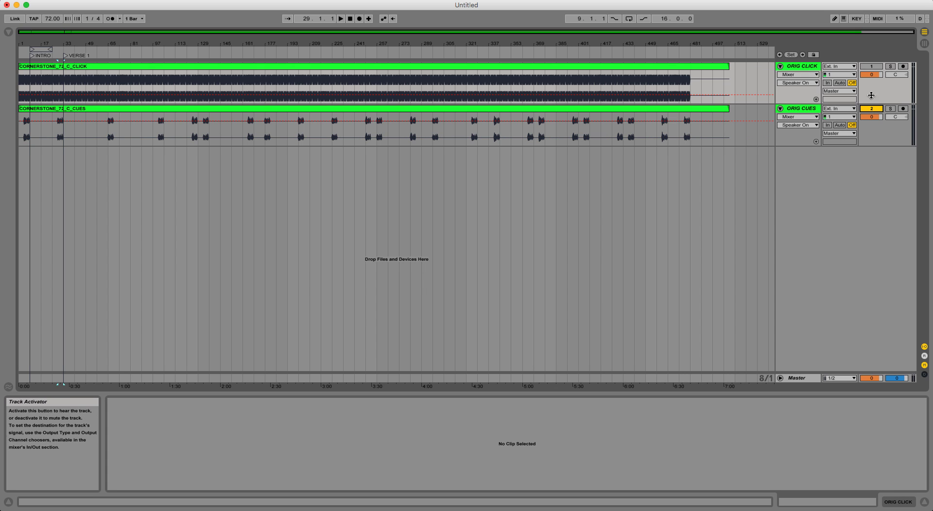
click(871, 66)
click(678, 130)
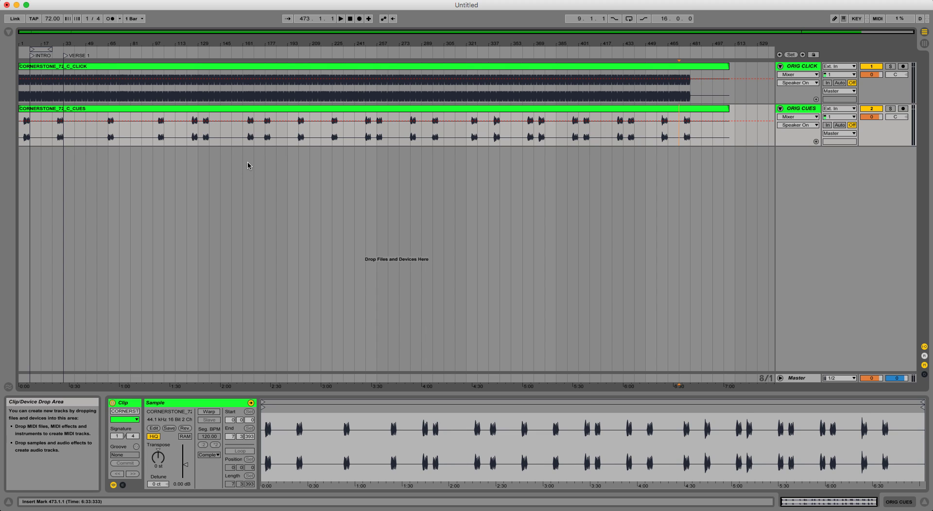
Show the browser and import the CORNERSTONE_72_C_ACOUSTIC stem onto a new track at bar 1
click(8, 32)
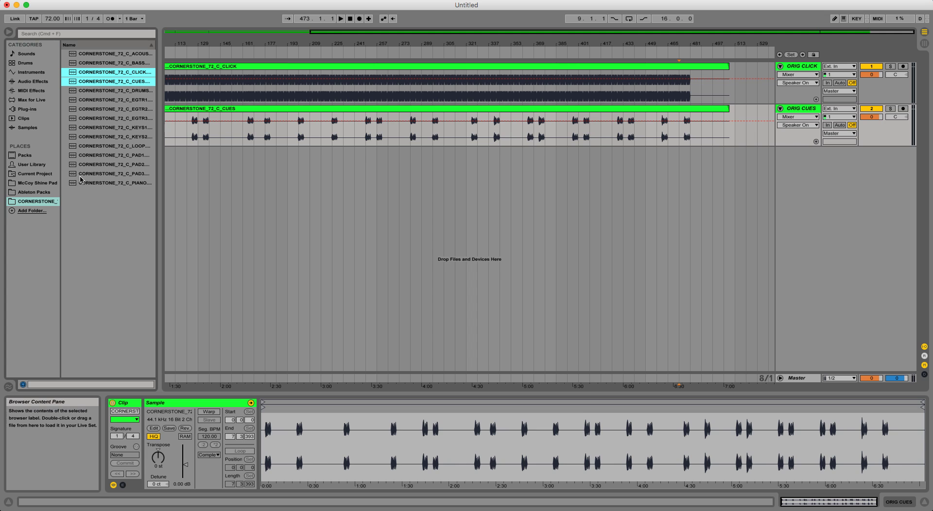
drag(115, 57, 169, 164)
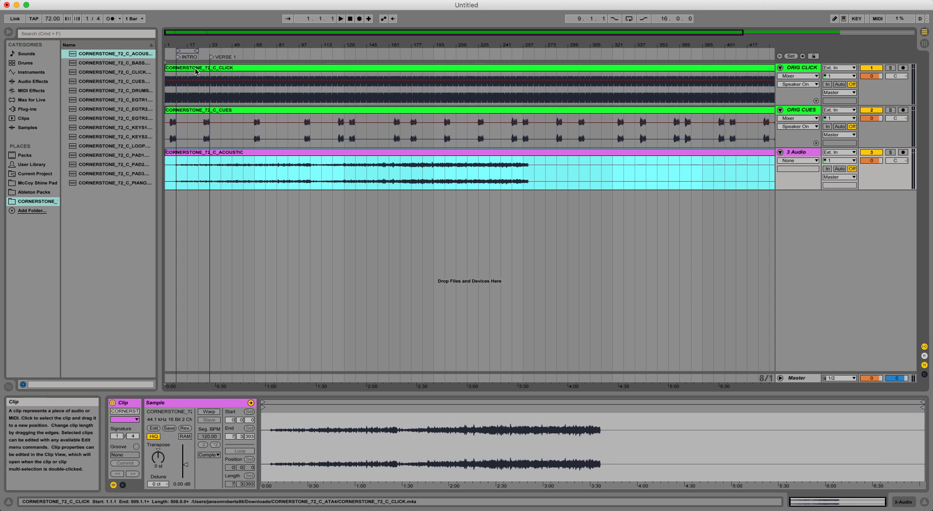
Delete the VERSE 1 and INTRO locators
click(212, 58)
key(Delete)
key(Delete)
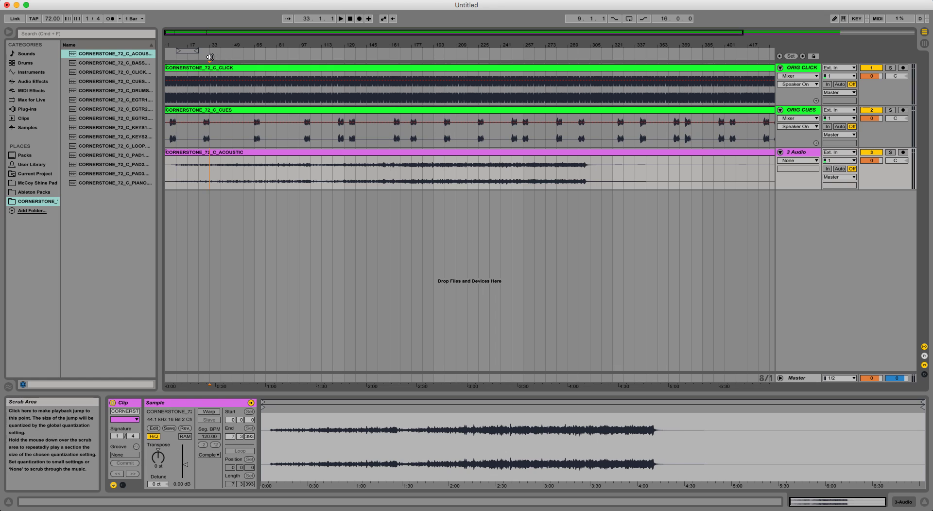
Import the CORNERSTONE_72_C BASS, EGTR1, EGTR3 and KEYS1 stems onto separate new tracks starting at bar 1
click(125, 64)
drag(125, 64, 173, 206)
click(131, 101)
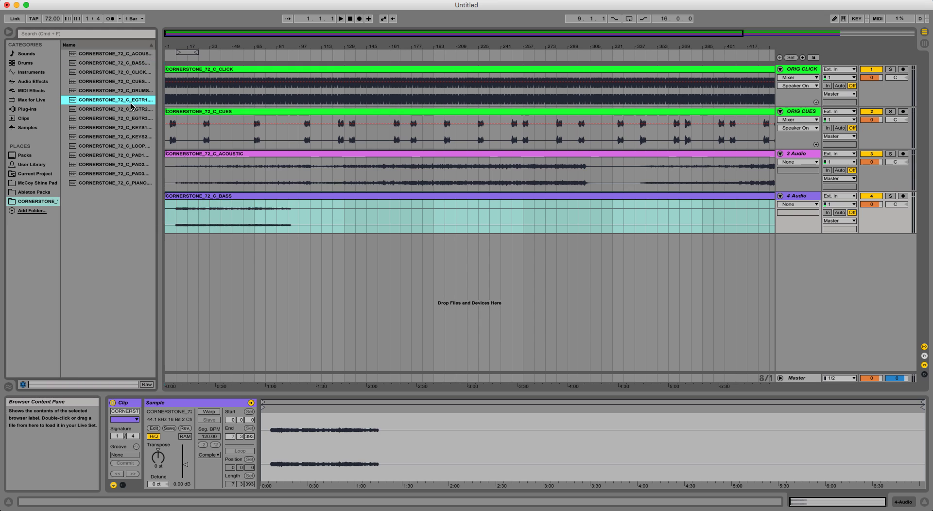
drag(135, 108, 170, 243)
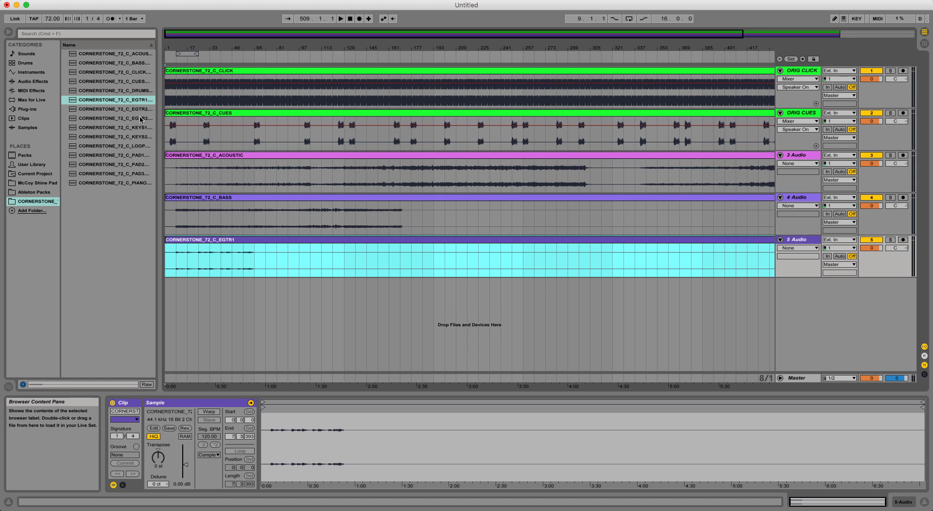
drag(115, 118, 169, 291)
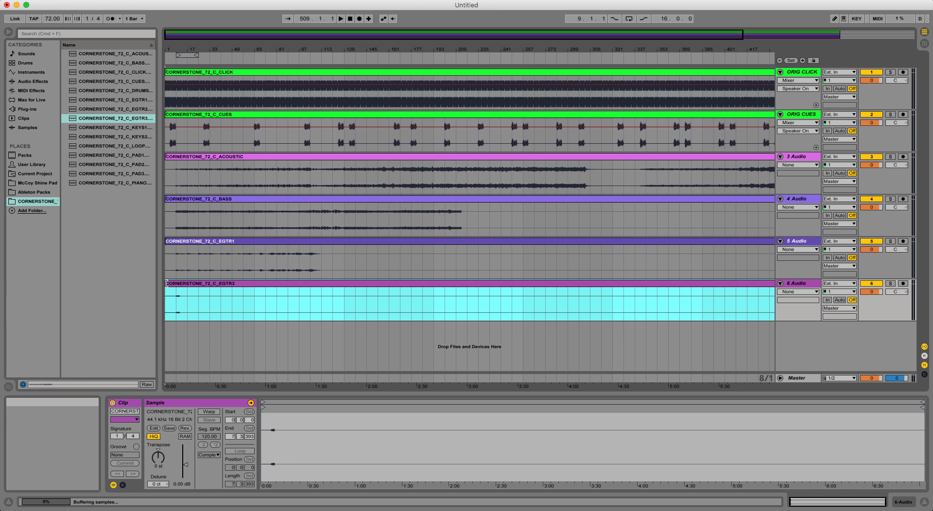
click(132, 129)
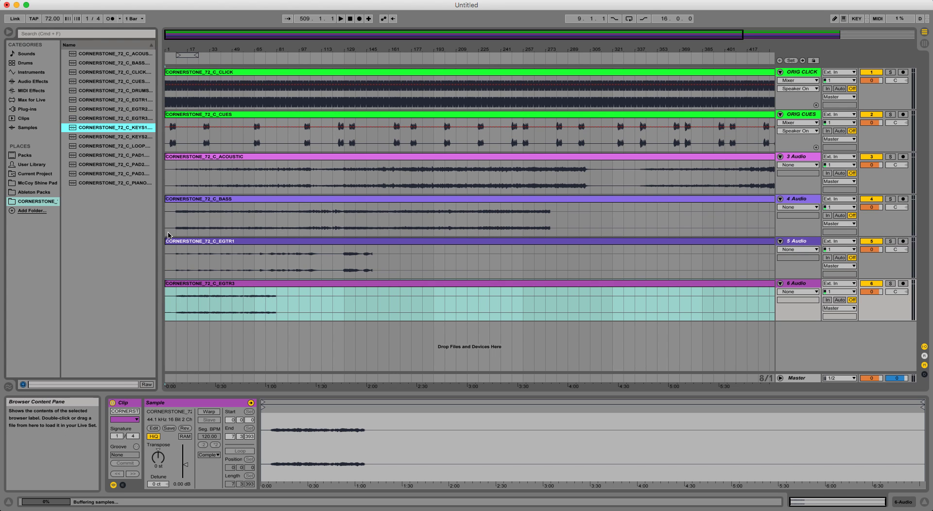
drag(176, 333, 168, 331)
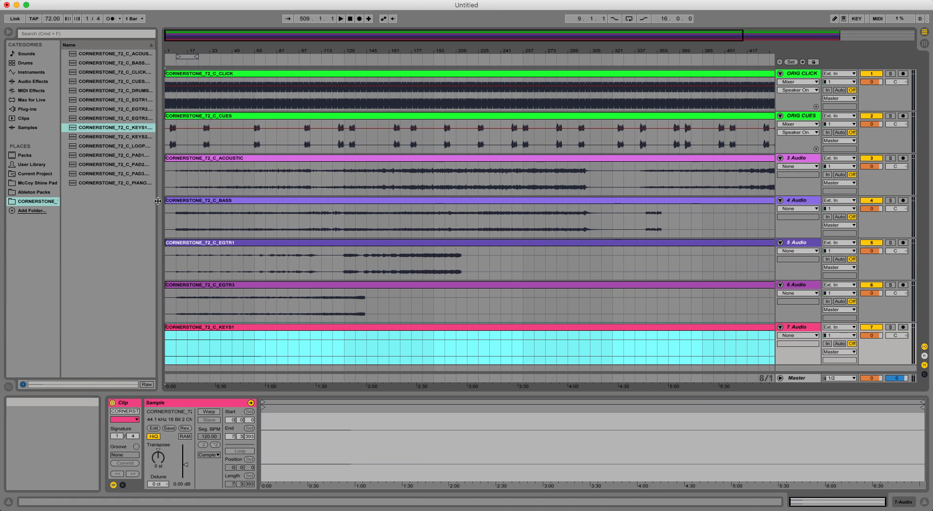
Fold tracks 3 through 7 and import the CORNERSTONE_72_C_PIANO stem onto a new track at bar 1
click(136, 182)
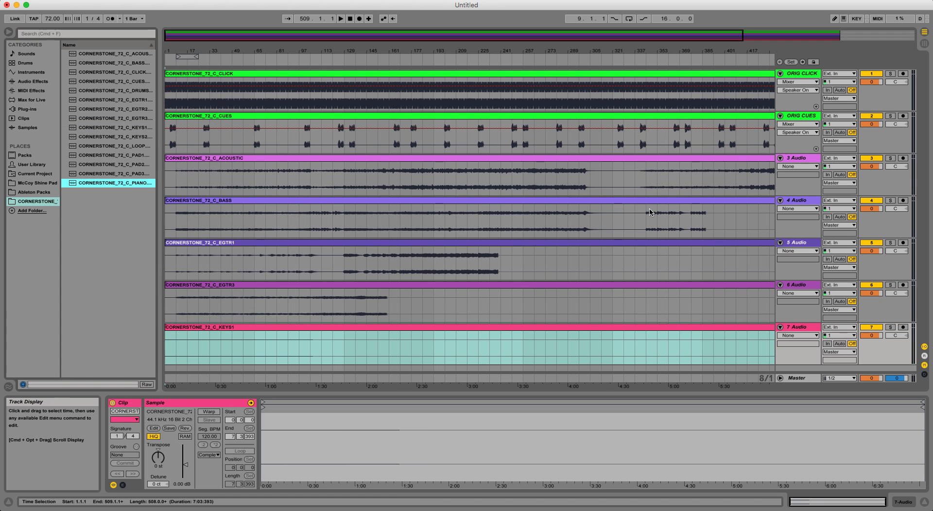
click(781, 158)
click(781, 167)
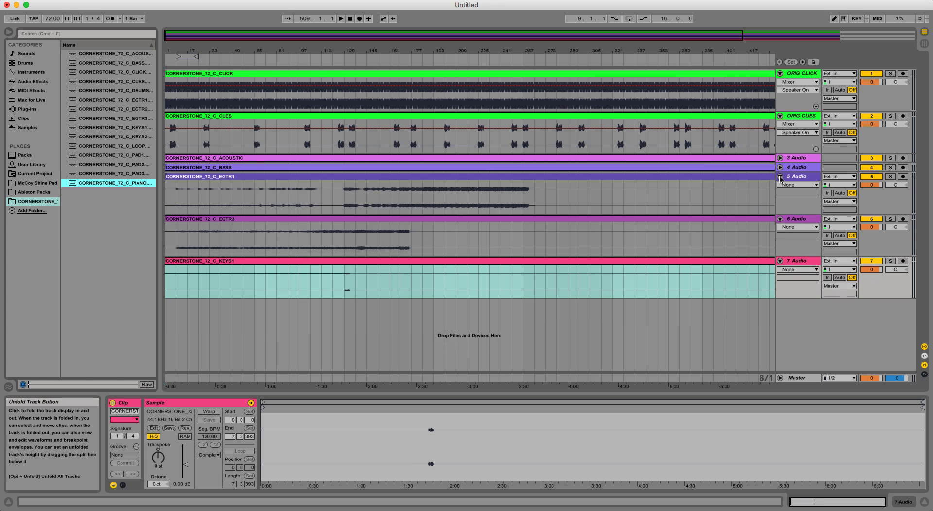
click(780, 176)
click(780, 186)
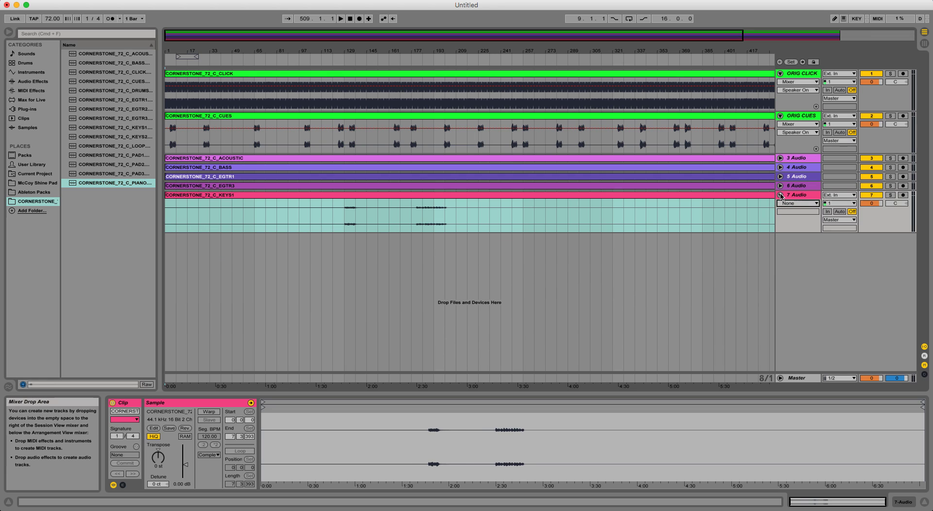
click(781, 195)
drag(114, 183, 167, 208)
click(260, 261)
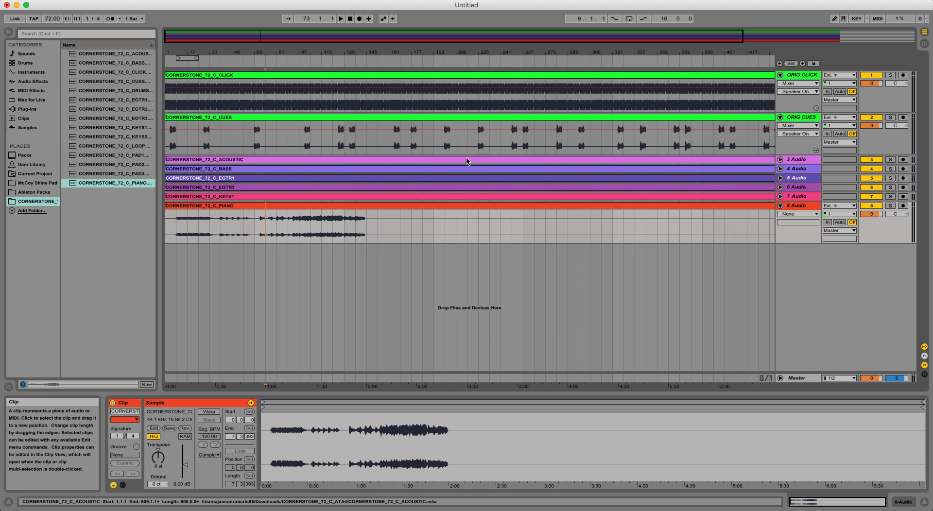
Colour the six stem clips, ACOUSTIC through PIANO, the same green as the click and cues clips
key(minus)
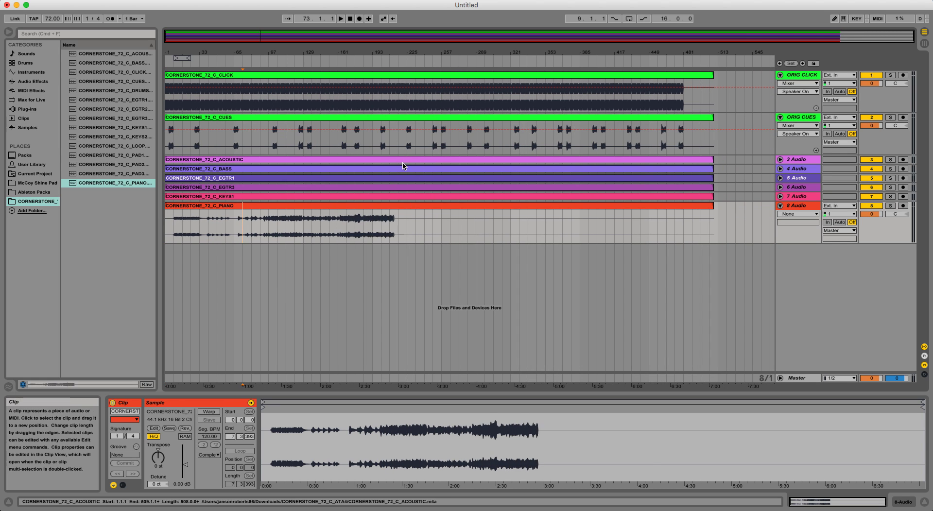
key(super+a)
click(407, 206)
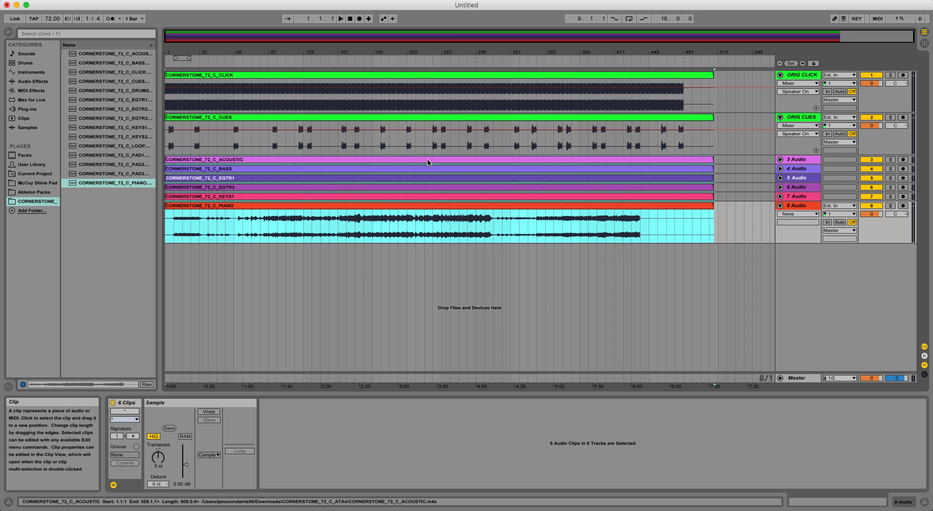
right_click(394, 161)
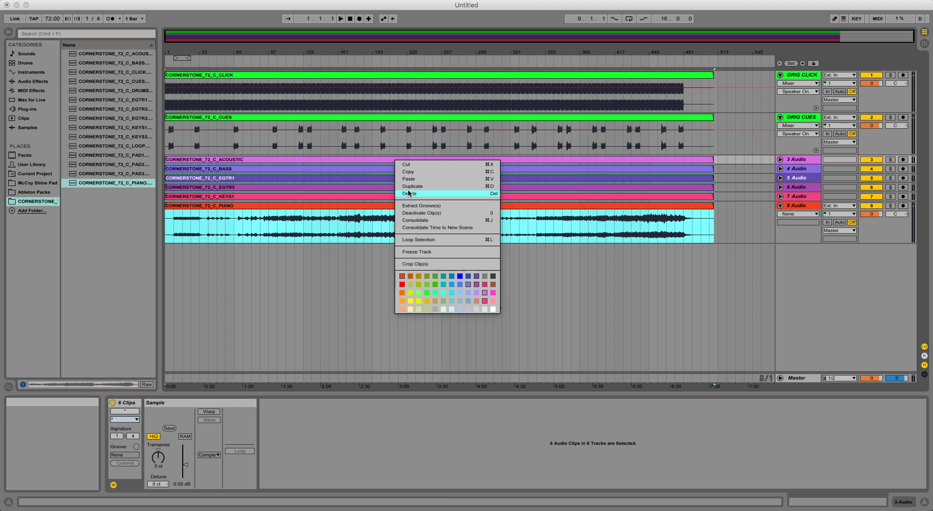
click(425, 289)
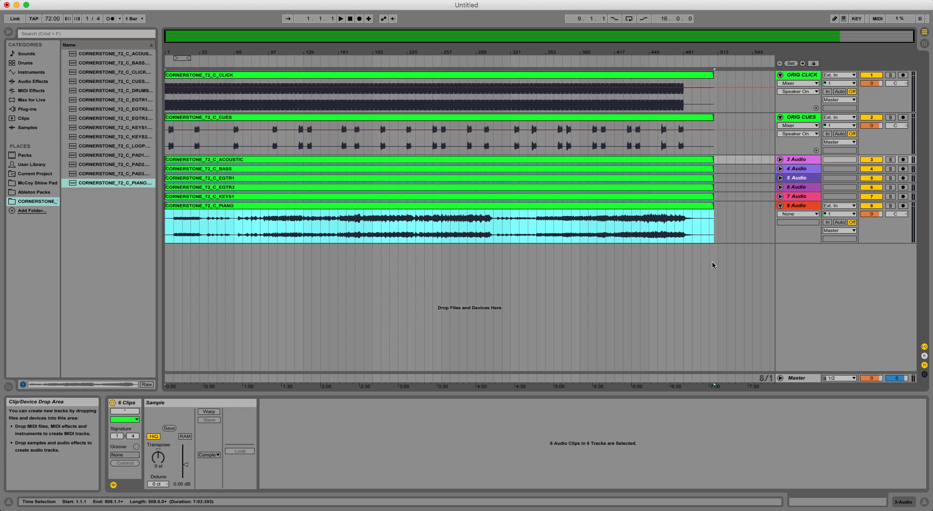
Colour tracks 3 through 8 the same green as the ORIG CLICK and ORIG CUES tracks
click(794, 206)
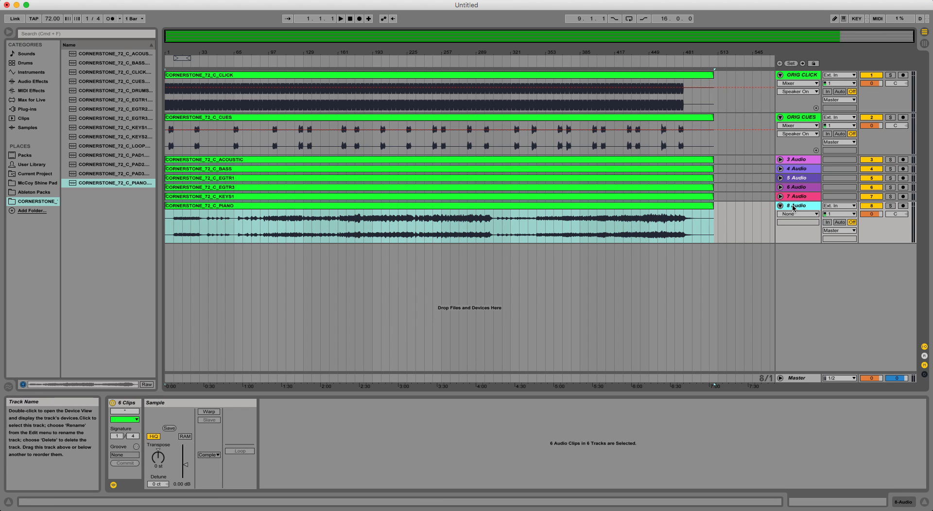
shift+click(800, 161)
right_click(799, 161)
click(828, 271)
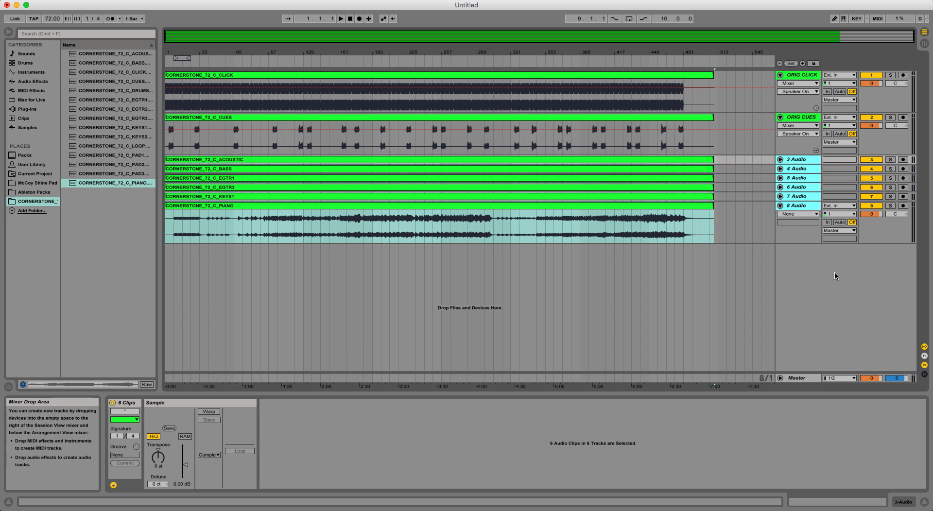
right_click(807, 162)
click(844, 272)
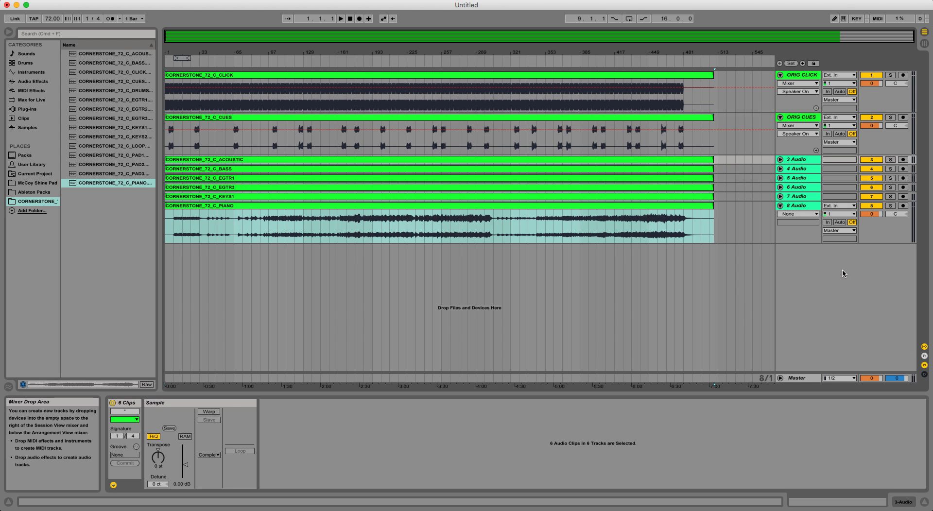
right_click(799, 160)
click(829, 271)
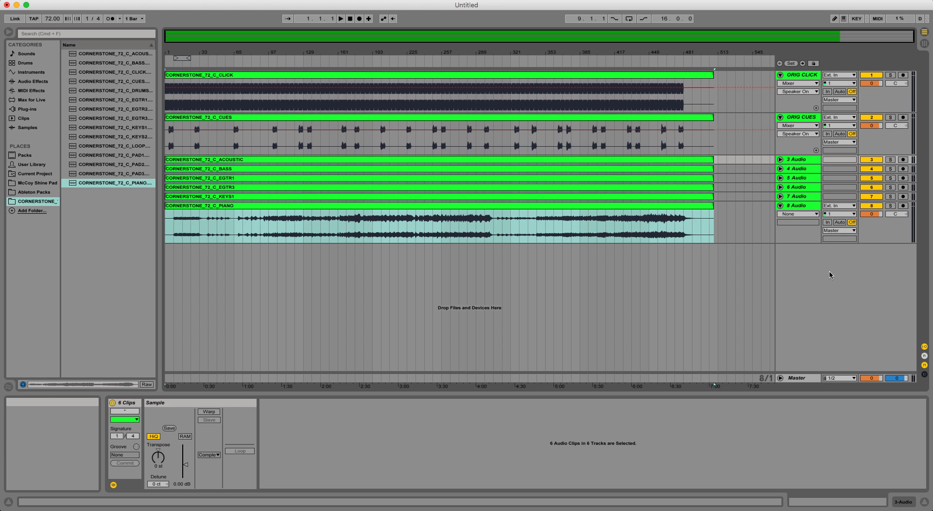
click(761, 179)
Rename track 3 as ACOUSTIC and track 4 as BASS
click(803, 162)
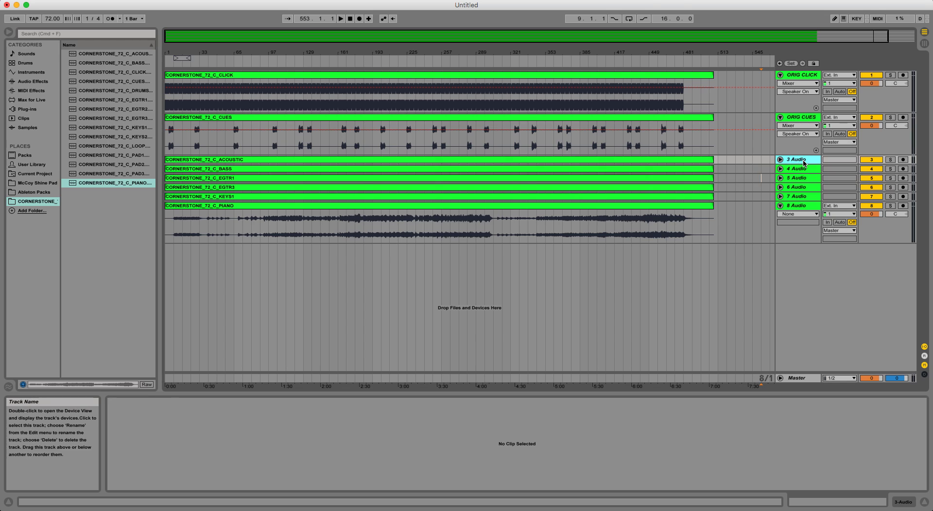
key(super+r)
text(ACOUTI)
key(BackSpace)
key(BackSpace)
text(STIC)
key(Tab)
text(BASS)
key(Tab)
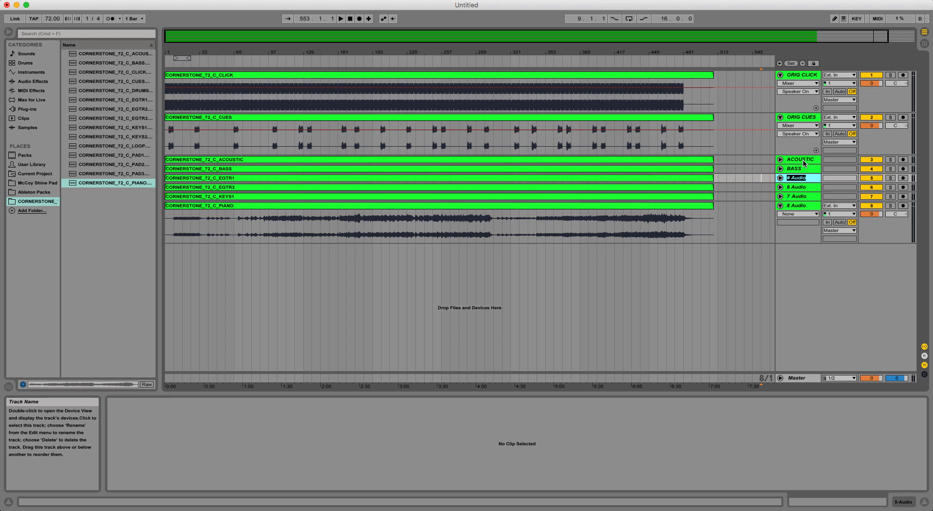
Rename tracks 5 through 8 as EG1, EG2, KEYS1 and PIANO
text(EG1)
key(Tab)
text(EG2)
key(Tab)
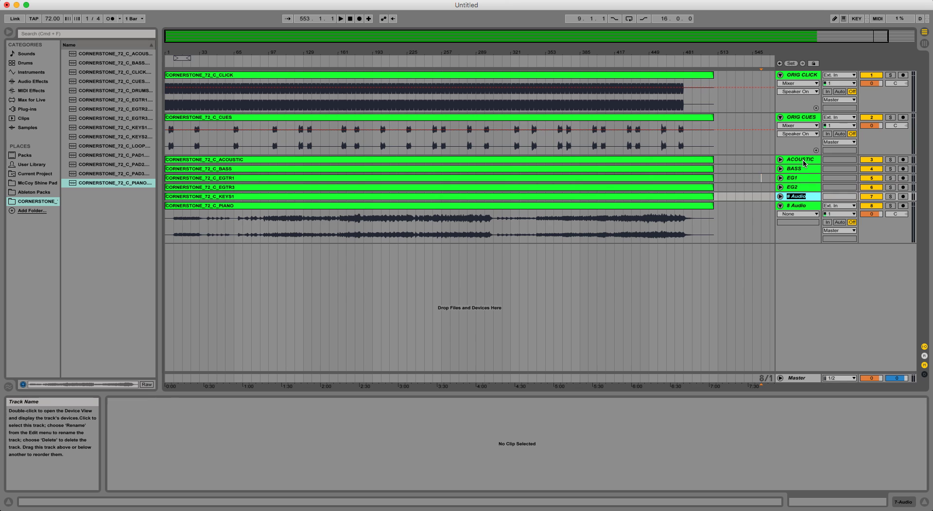
text(KEYS1)
key(Tab)
text(PIANO)
key(Return)
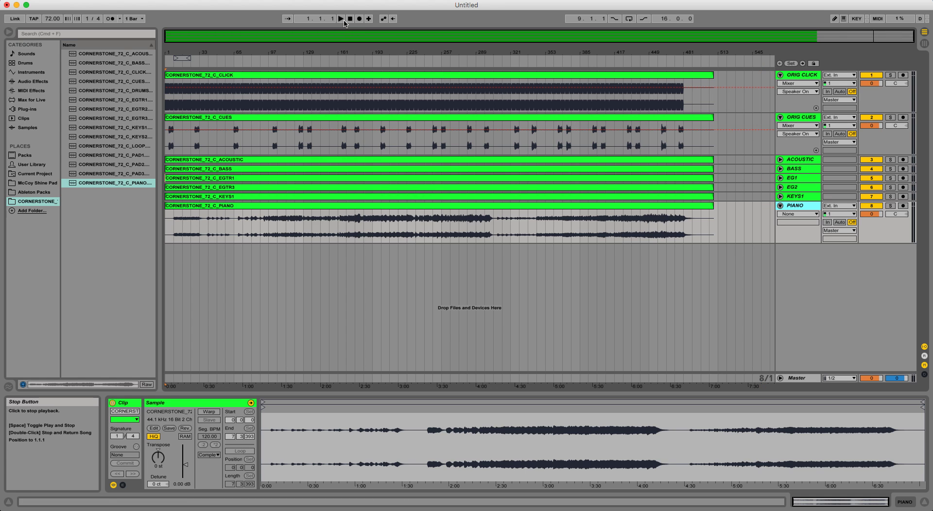
Start playback from bar 1, hide the browser and fold the PIANO track
click(341, 18)
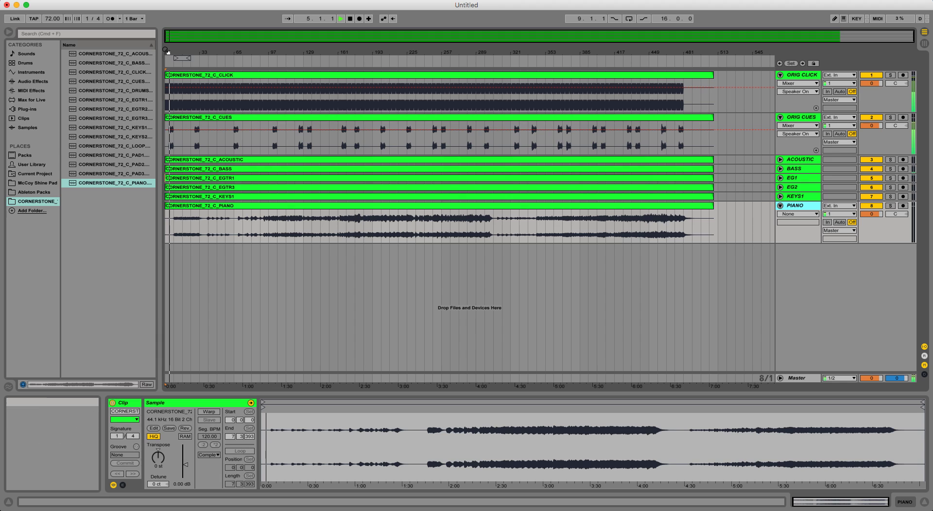
click(9, 33)
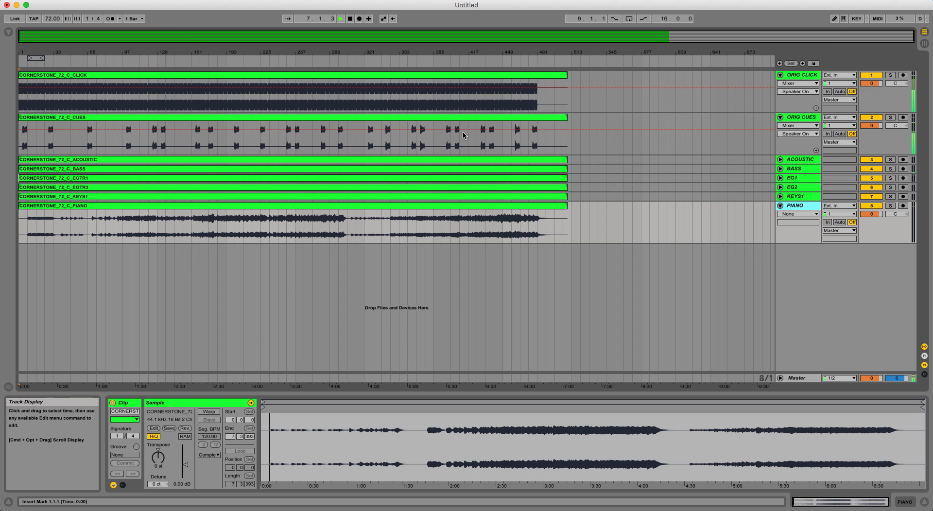
click(780, 206)
click(701, 214)
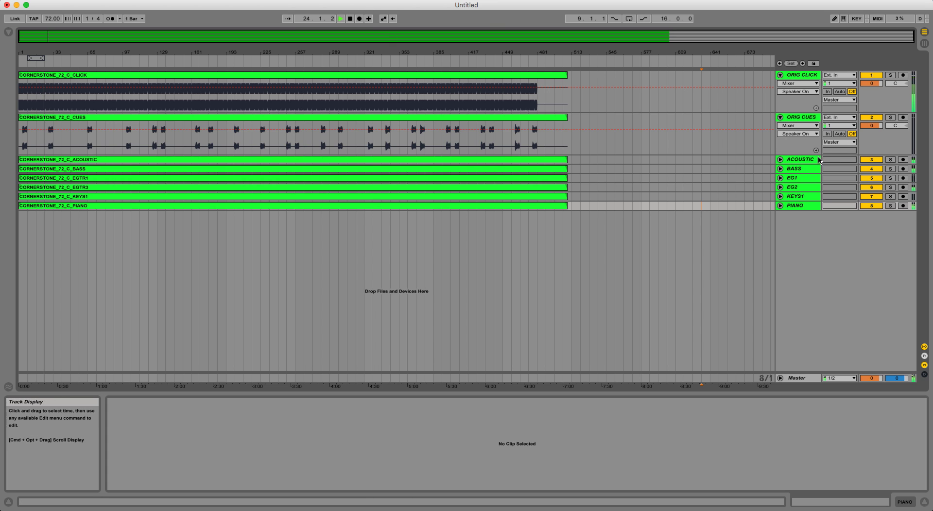
Solo ACOUSTIC, BASS, EG1, EG2 and PIANO in turn to hear each stem, and finish by stopping playback and clearing the solo
click(891, 160)
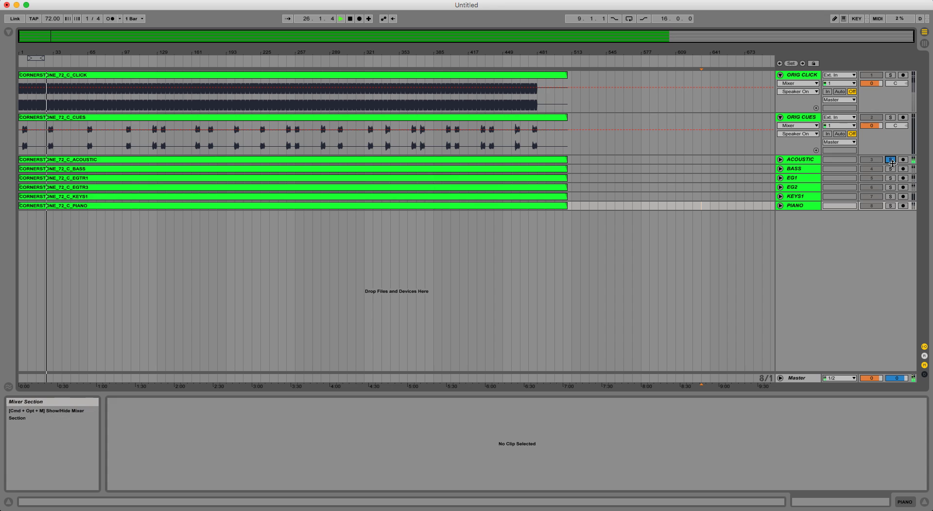
click(892, 169)
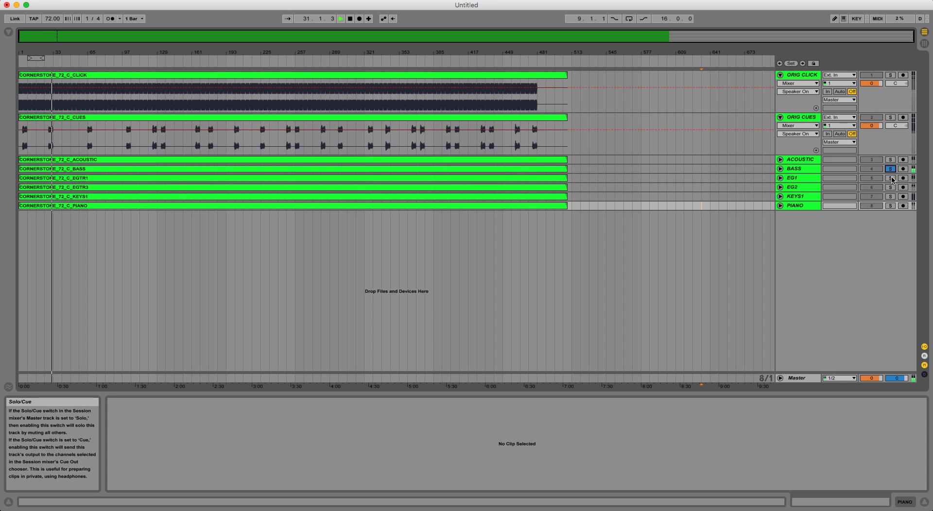
click(891, 178)
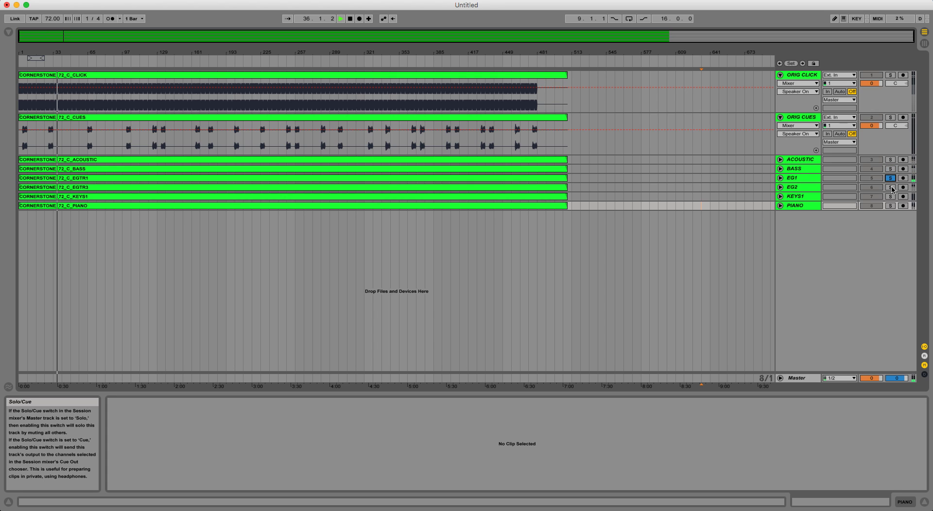
click(892, 188)
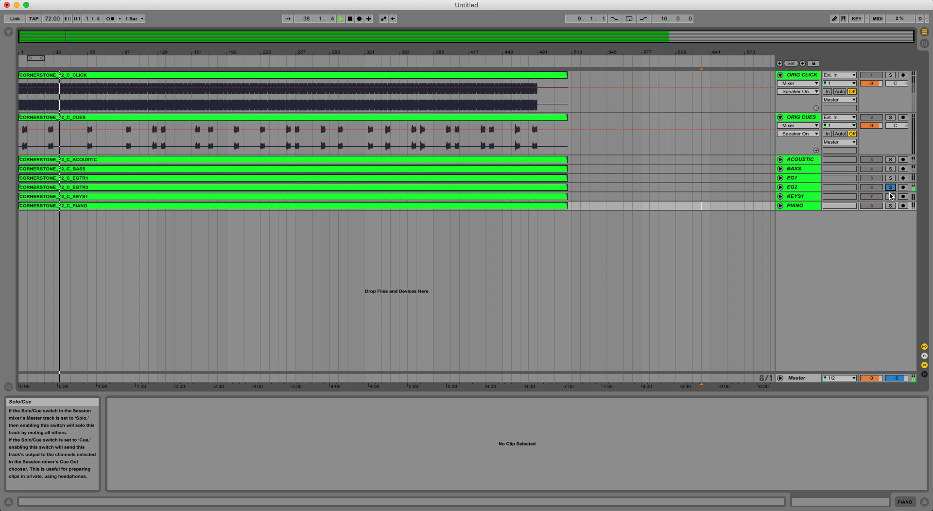
click(891, 206)
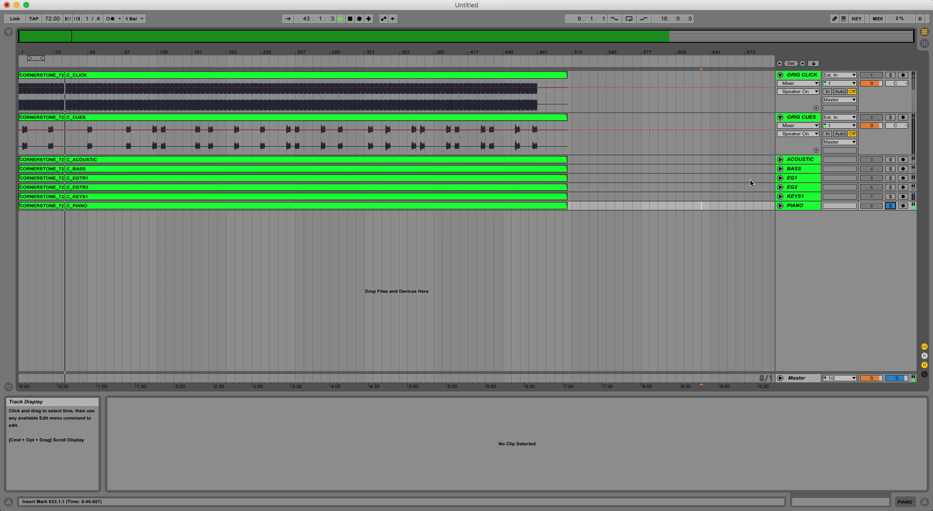
key(space)
click(890, 206)
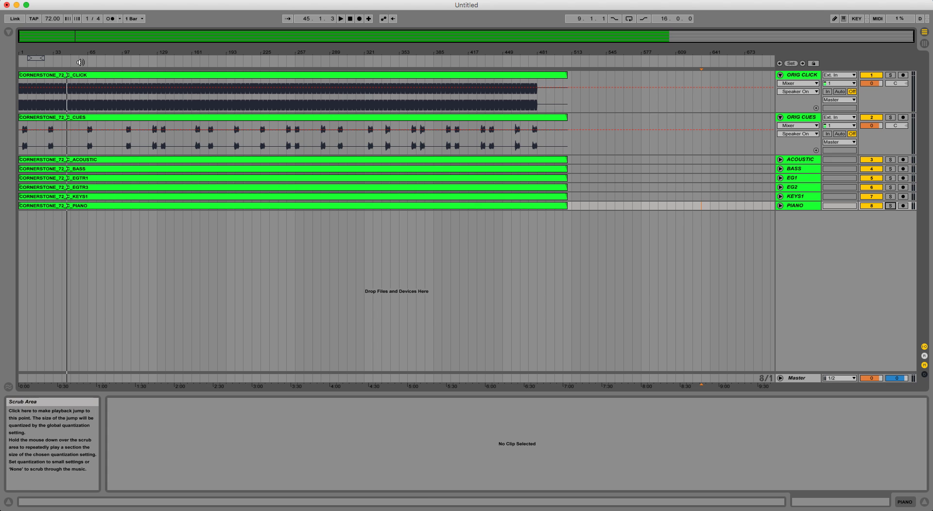
Import the CORNERSTONE_72_C_DRUMS stem onto a new track at bar 1 and colour its clip green
click(8, 32)
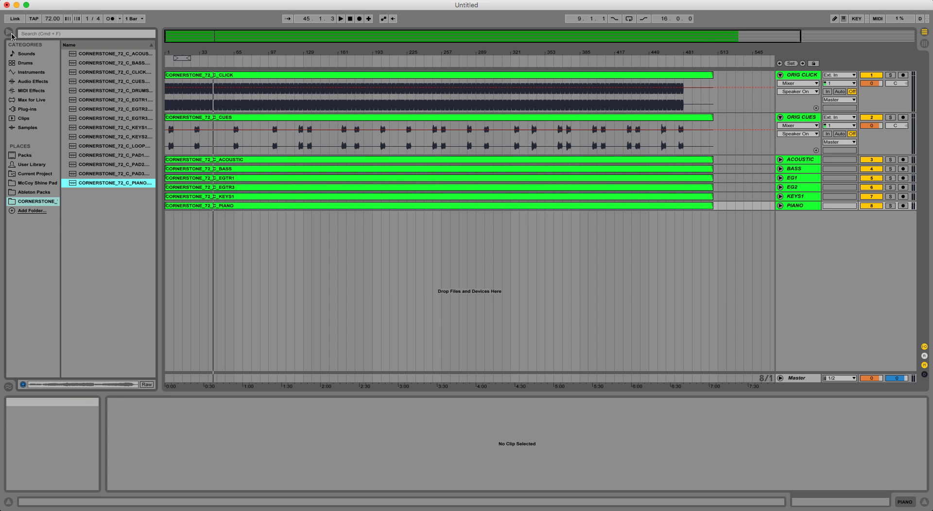
mouse_move(119, 94)
mouse_down()
mouse_move(209, 221)
mouse_move(170, 218)
mouse_up()
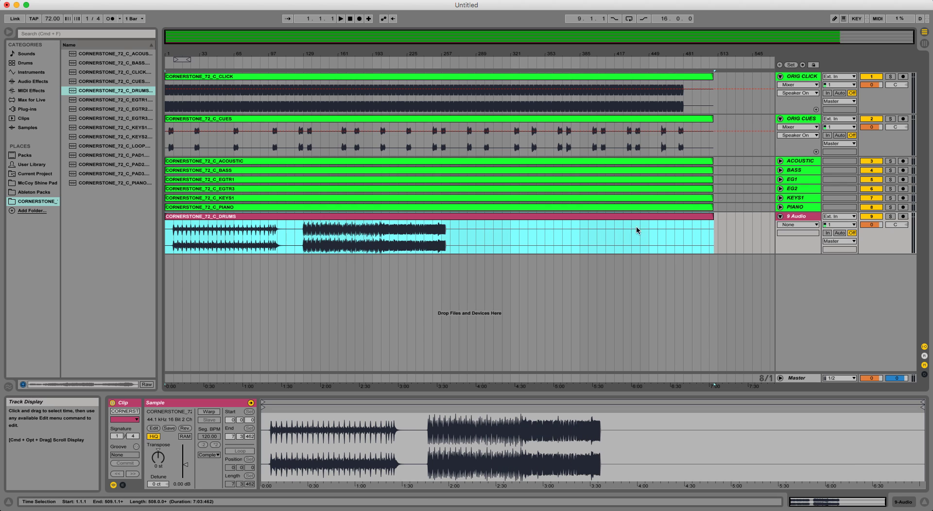
right_click(623, 217)
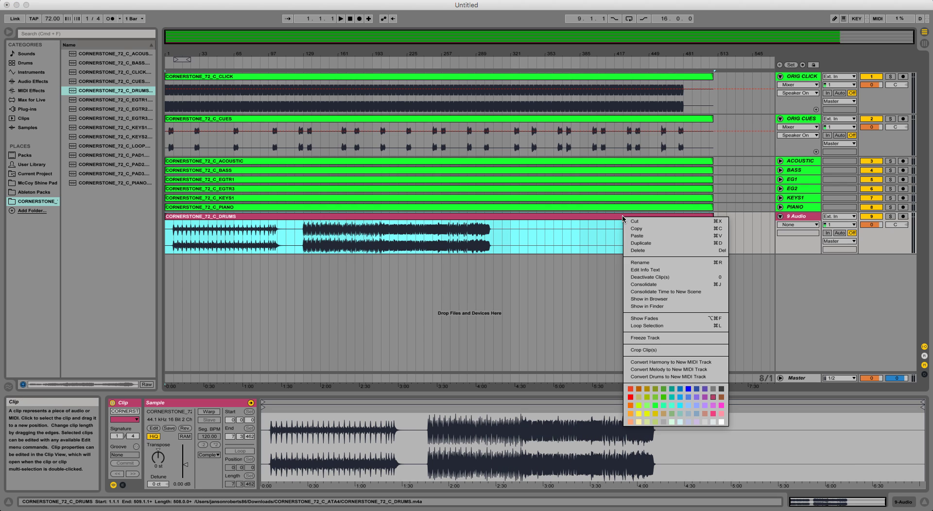
click(654, 405)
Colour the new drums track green like the others and rename it DRUMS
click(801, 218)
right_click(801, 217)
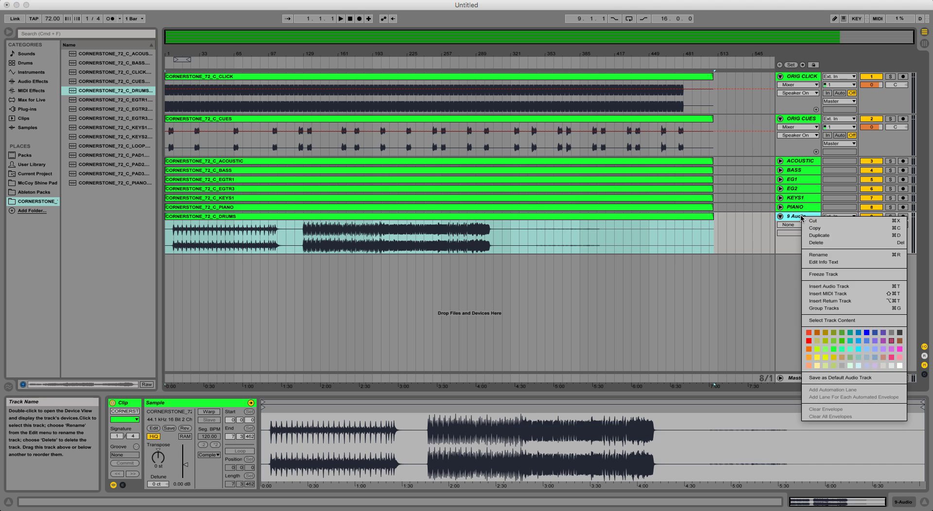
click(833, 347)
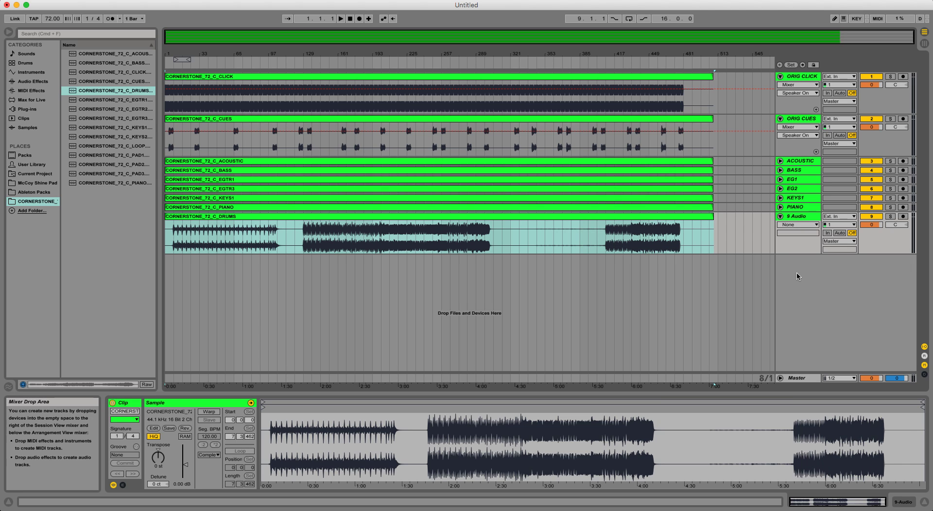
key(super+r)
text(DRUMS)
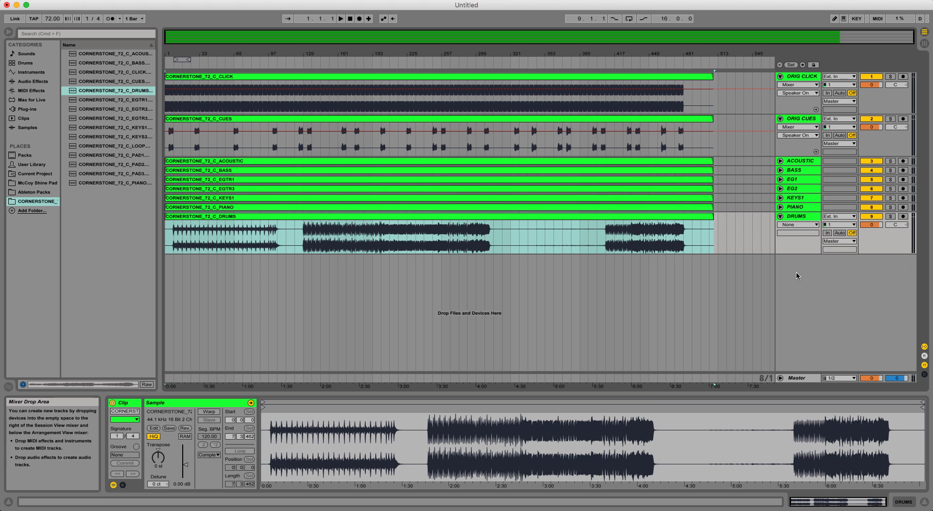
click(744, 235)
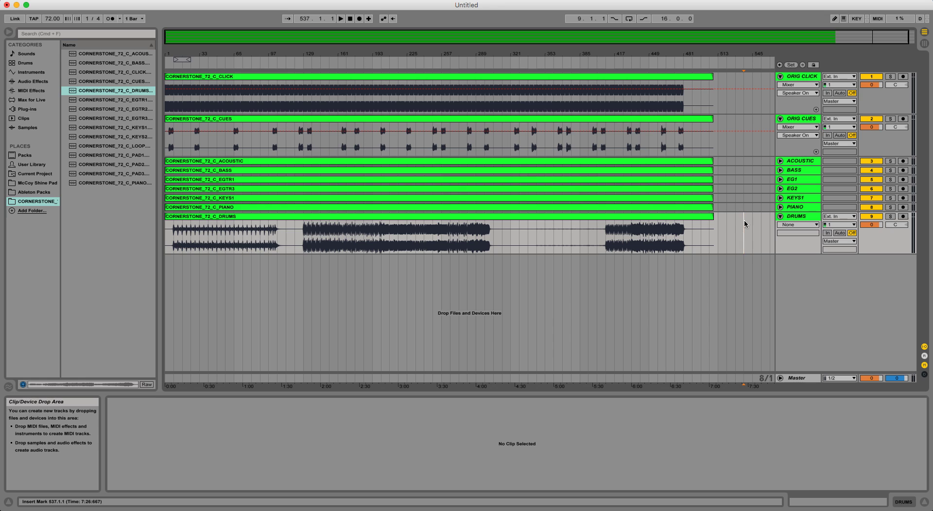
Fold the ORIG CLICK track and delete the KEYS1 track while playing the arrangement from bar 1
click(780, 77)
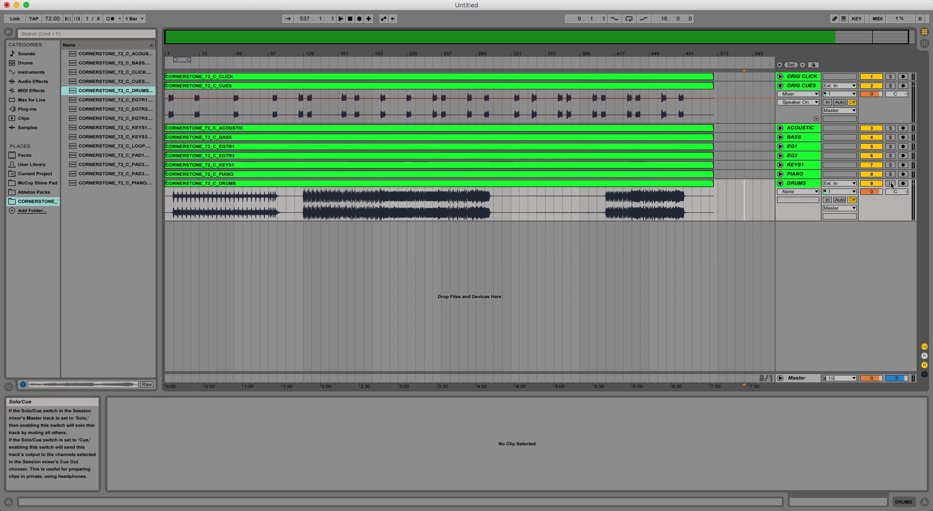
click(341, 18)
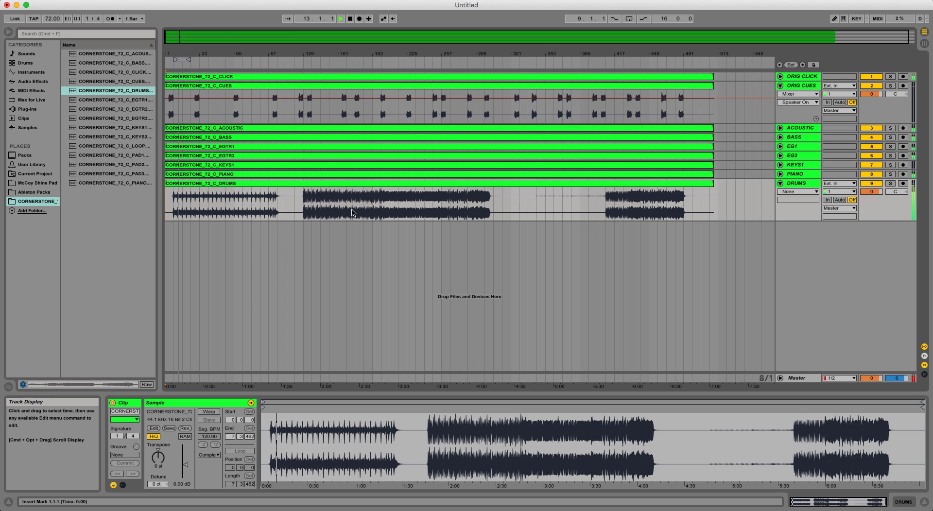
click(799, 168)
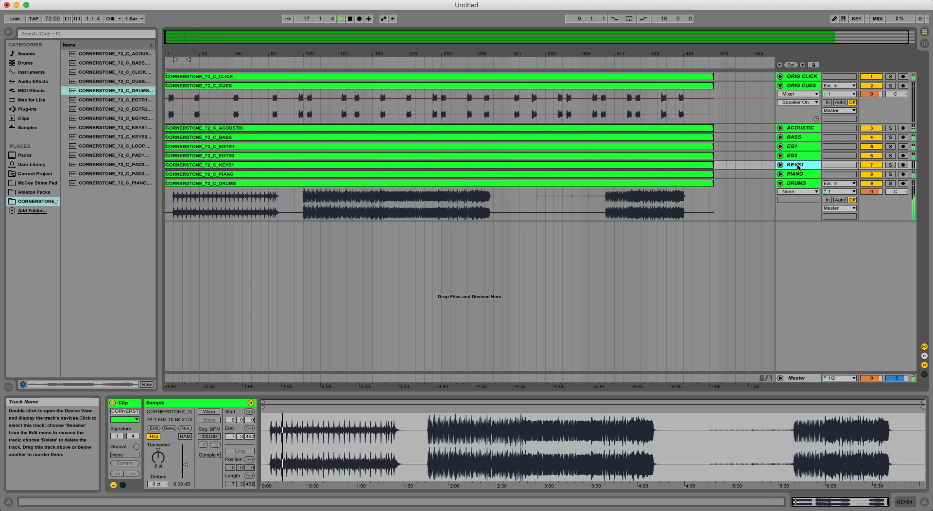
key(Delete)
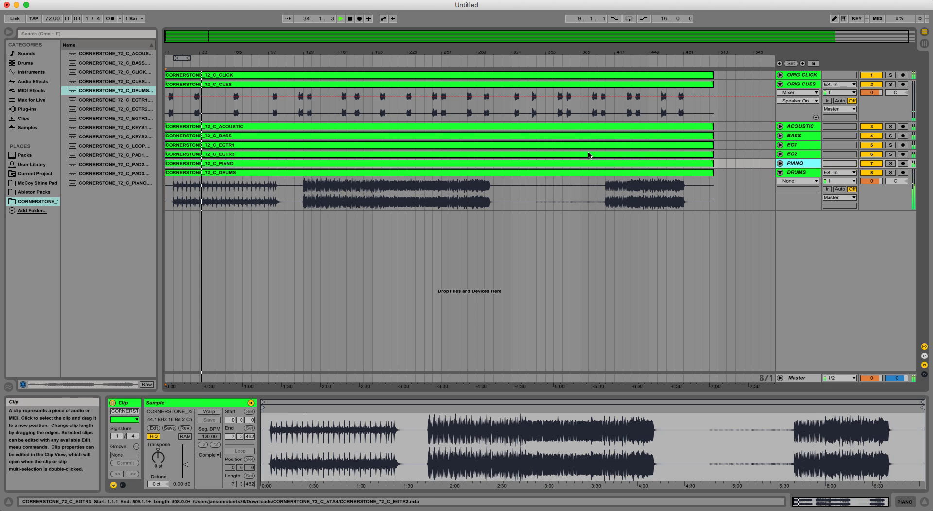
Solo the DRUMS track and listen to it from bar 129 and from about bar 177
click(892, 174)
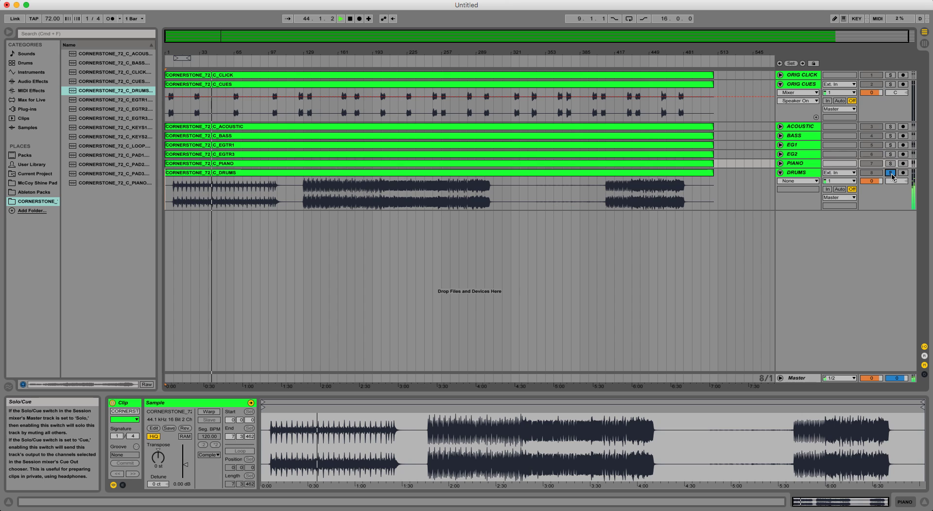
click(302, 59)
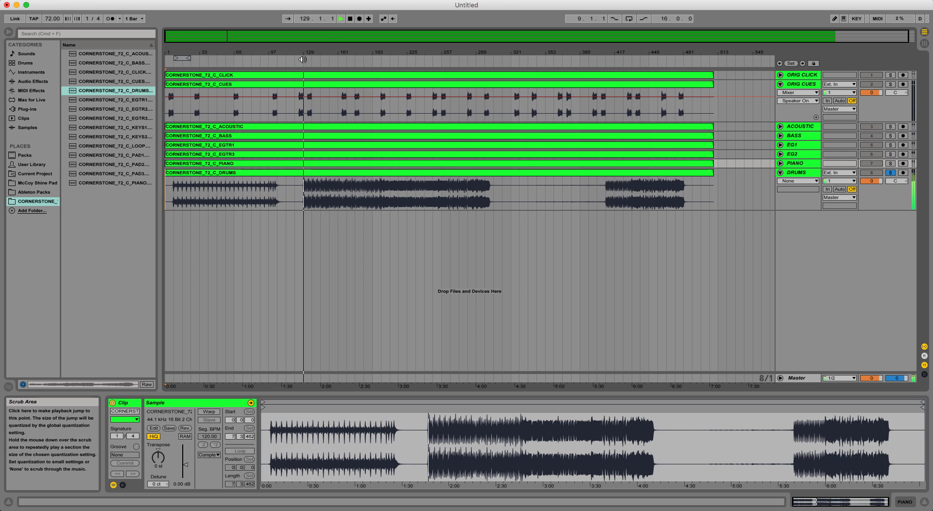
click(355, 60)
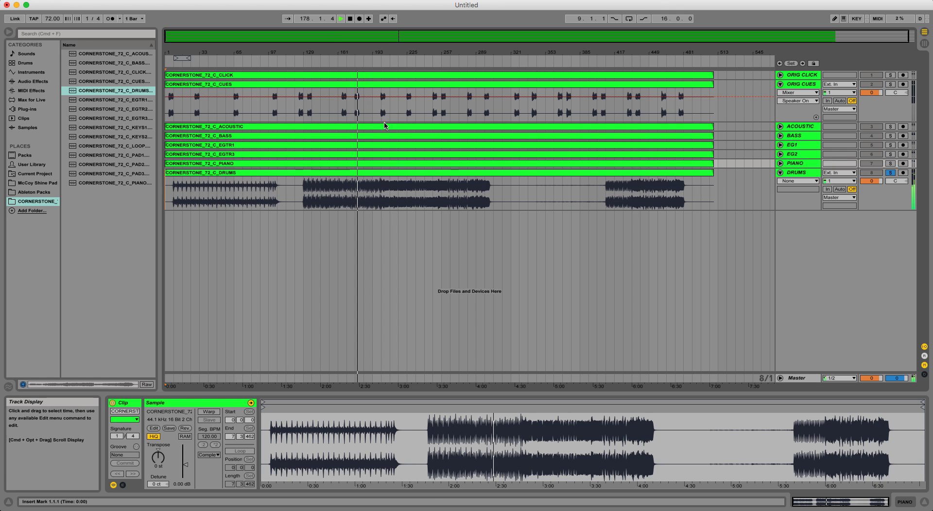
Audition the soloed DRUMS track from about bars 197, 212, 268 and 415, and stop playback
click(375, 59)
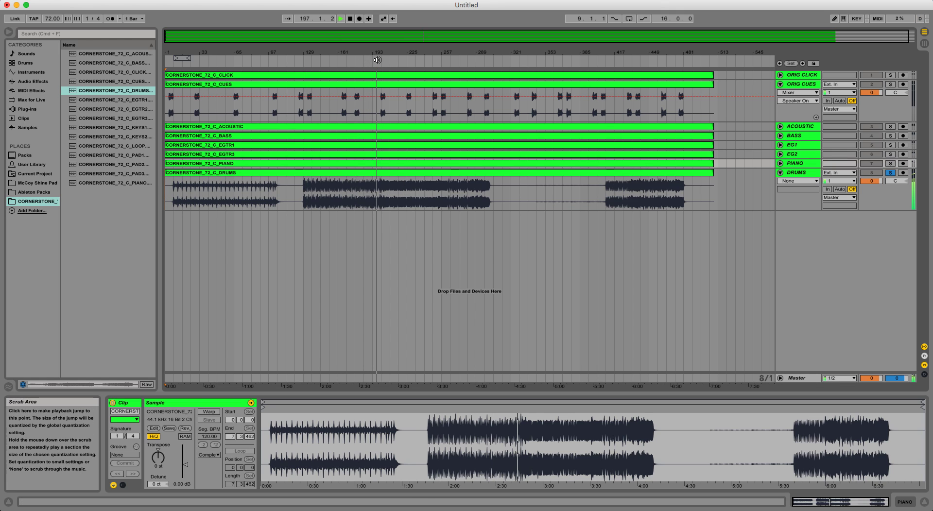
click(392, 61)
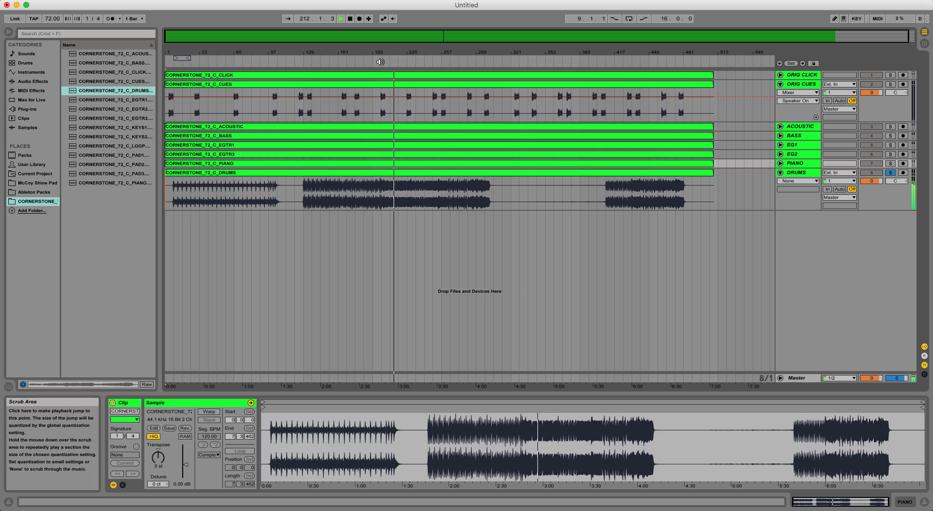
click(380, 61)
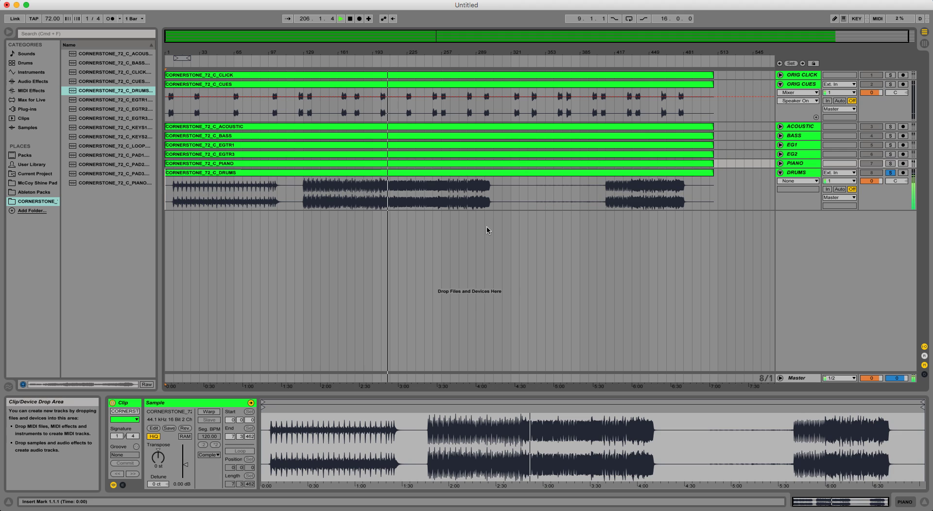
click(456, 59)
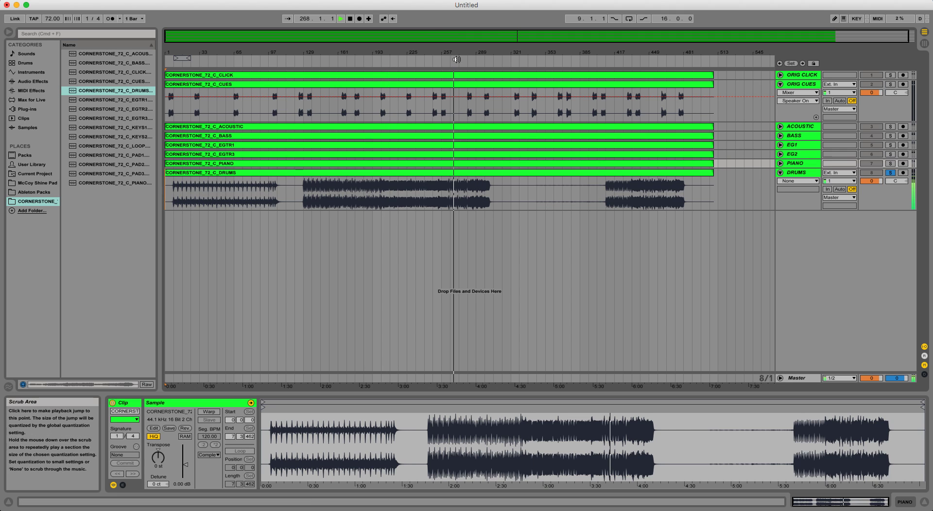
click(608, 60)
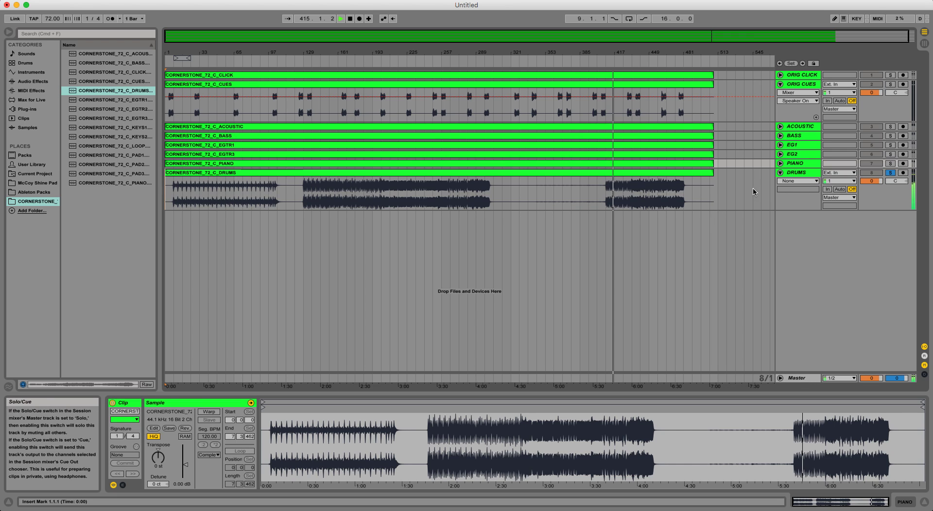
key(space)
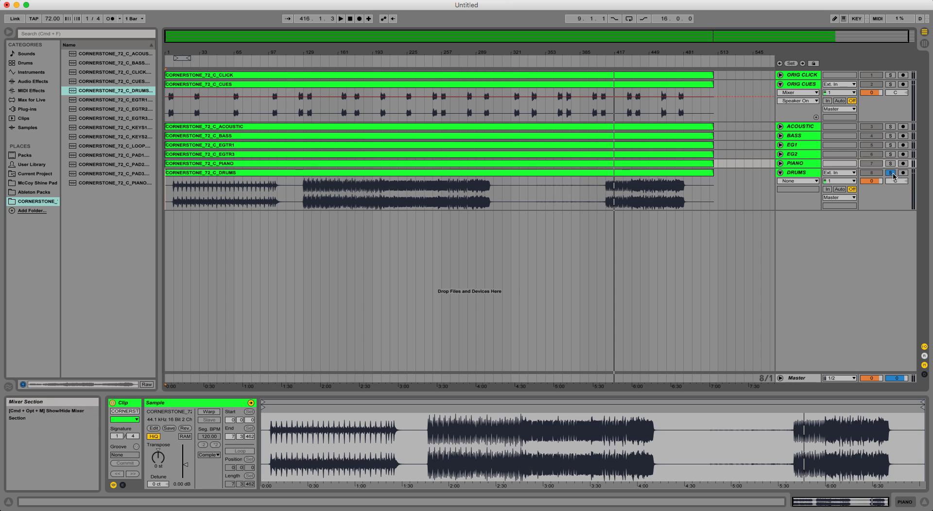
Unsolo the DRUMS track and insert a new MIDI track below it
click(804, 172)
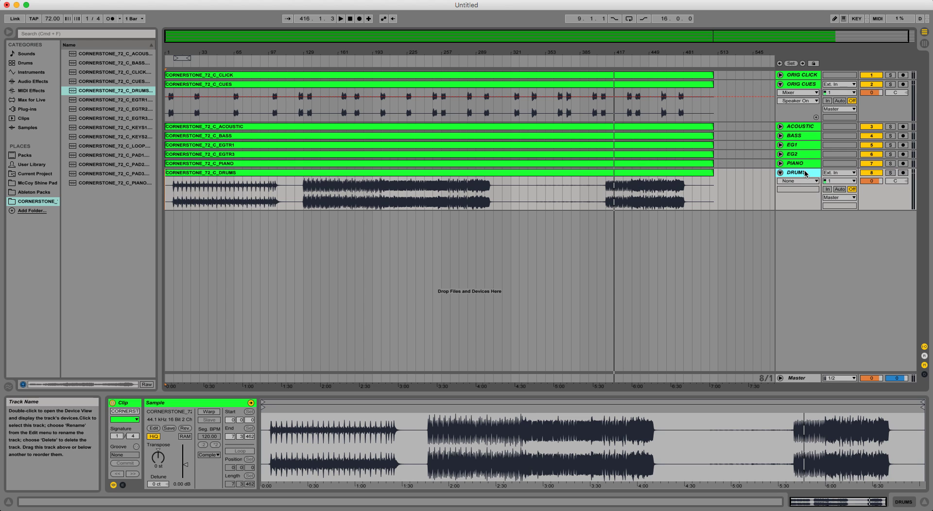
right_click(794, 224)
click(828, 238)
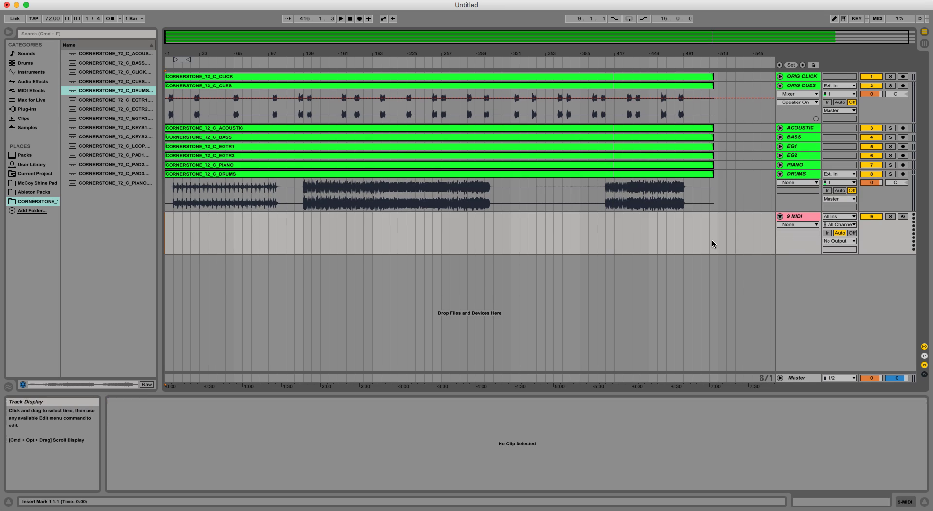
Rename the new MIDI track KICK and give it a pale track colour
click(800, 217)
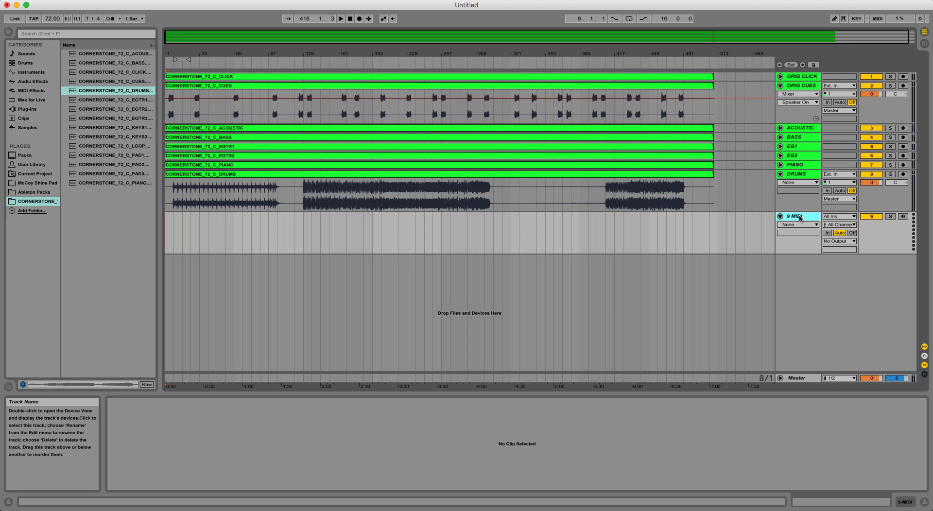
key(super+r)
text(KICK)
key(Return)
right_click(799, 216)
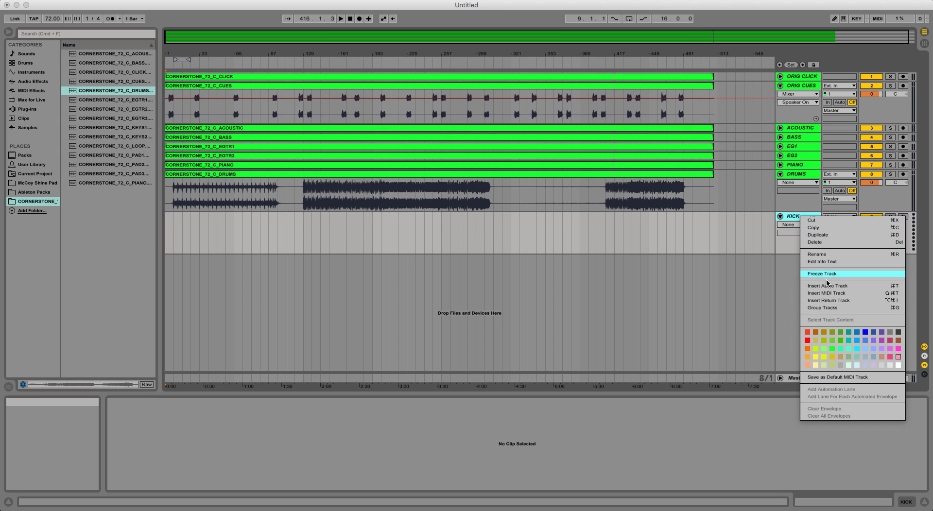
click(841, 366)
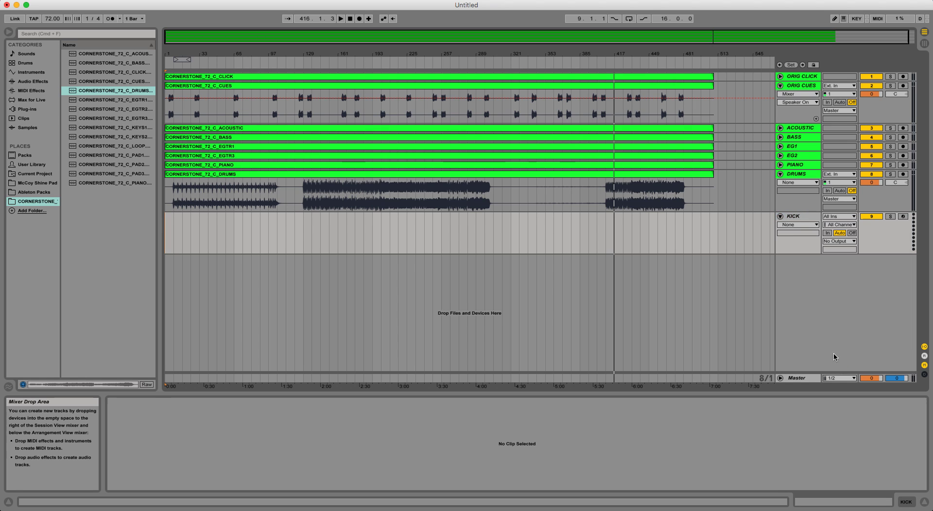
Insert a new audio track below the KICK track and rename it DRUMS
click(762, 219)
click(799, 175)
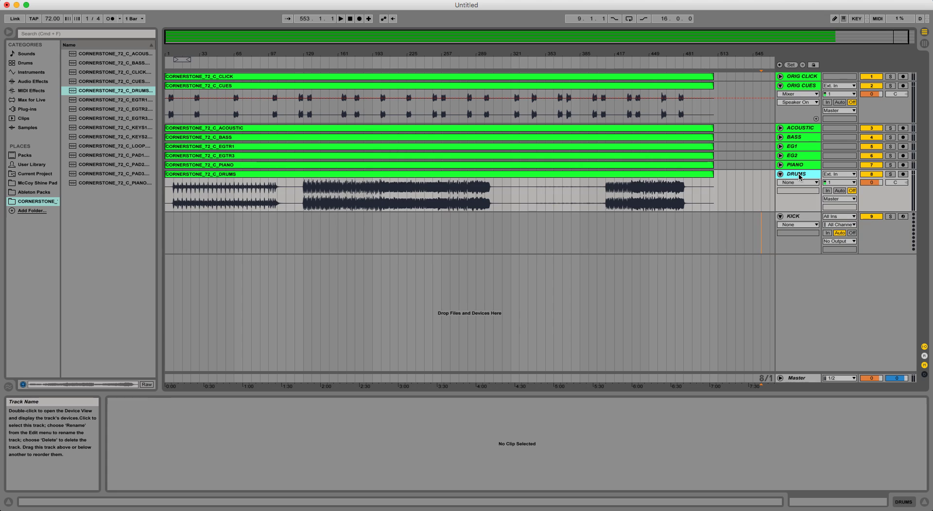
right_click(799, 265)
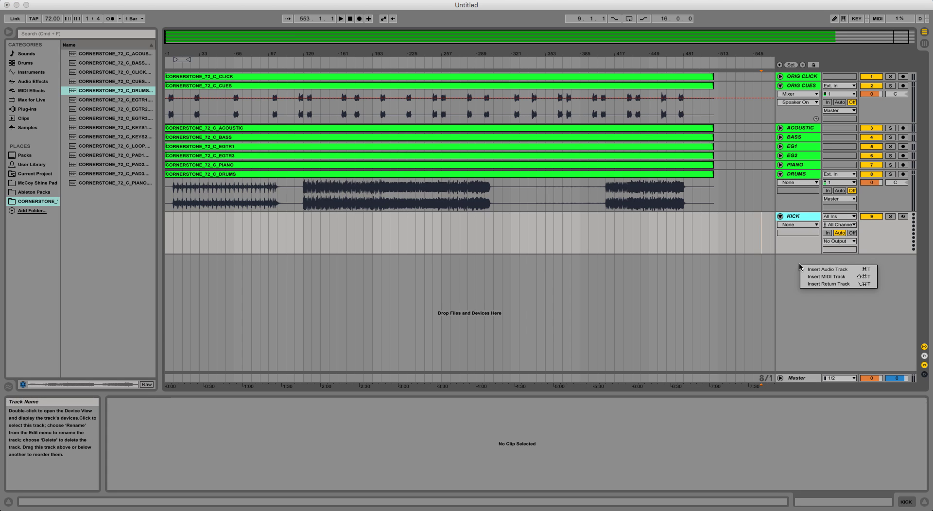
click(814, 269)
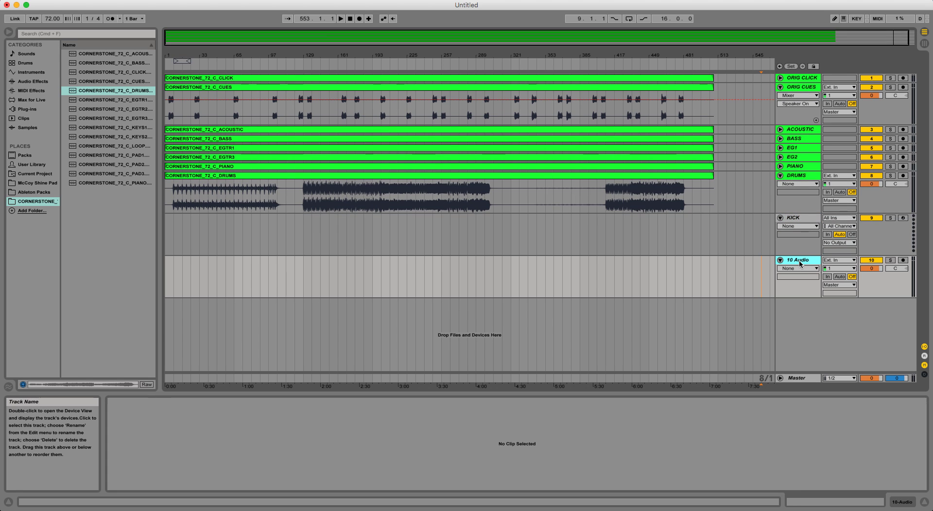
key(super+r)
text(DRUMS)
key(Return)
Rename the track holding the CORNERSTONE_72_C_DRUMS stem OR DRUMS
click(798, 176)
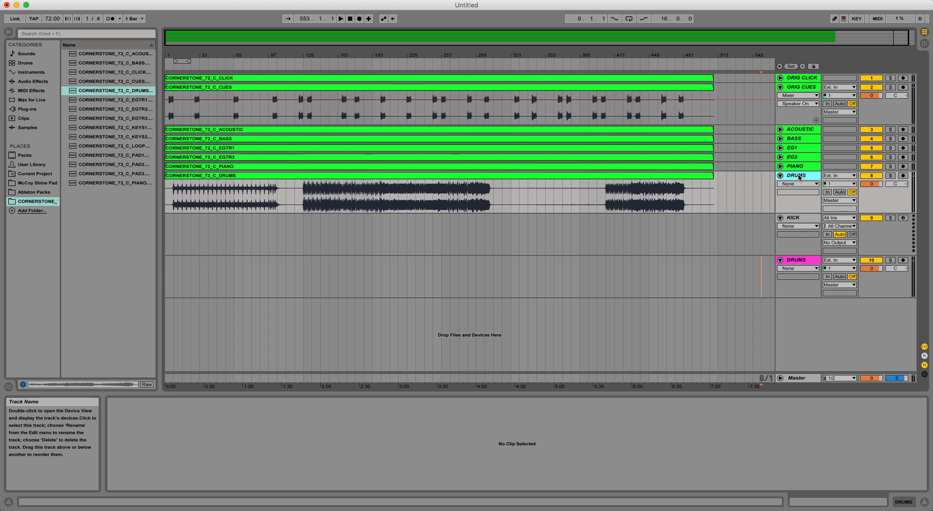
key(super+r)
text(OR DRUMS)
key(Return)
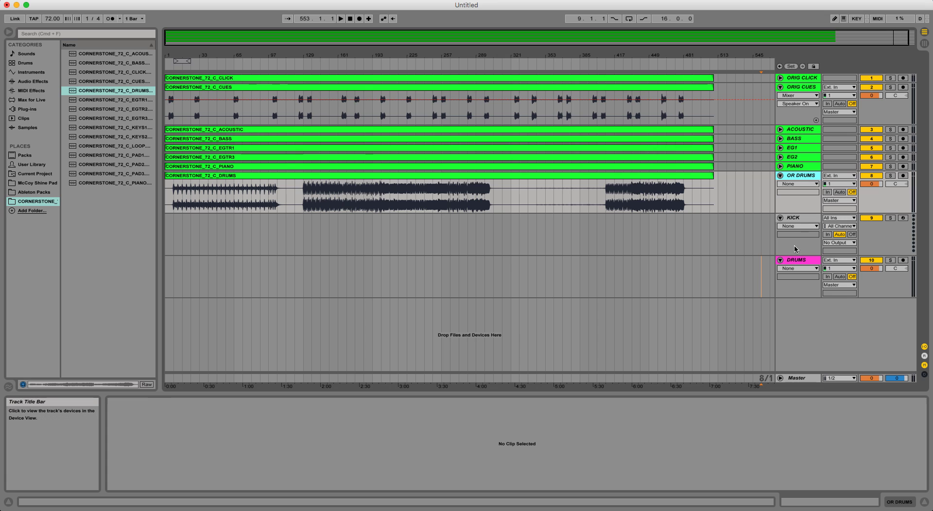
Colour the empty DRUMS track red and move it above the KICK track
click(796, 260)
right_click(796, 260)
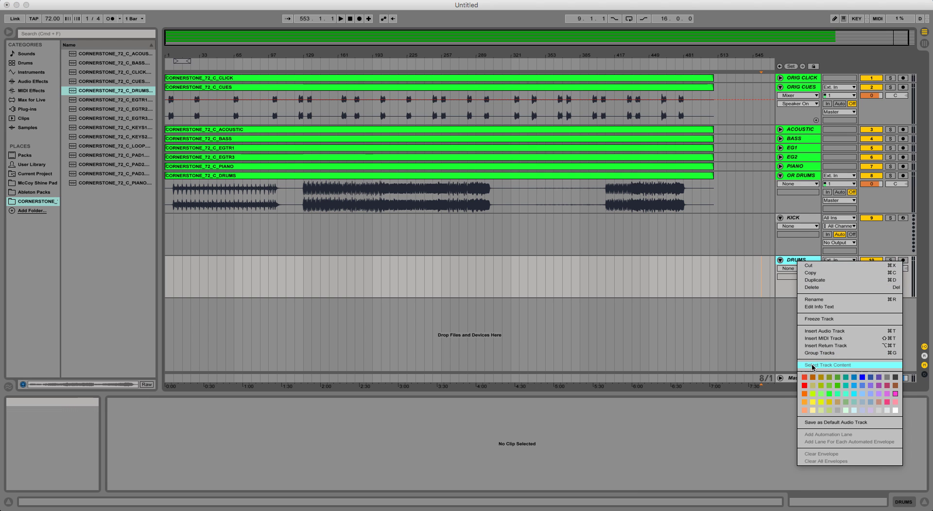
click(807, 386)
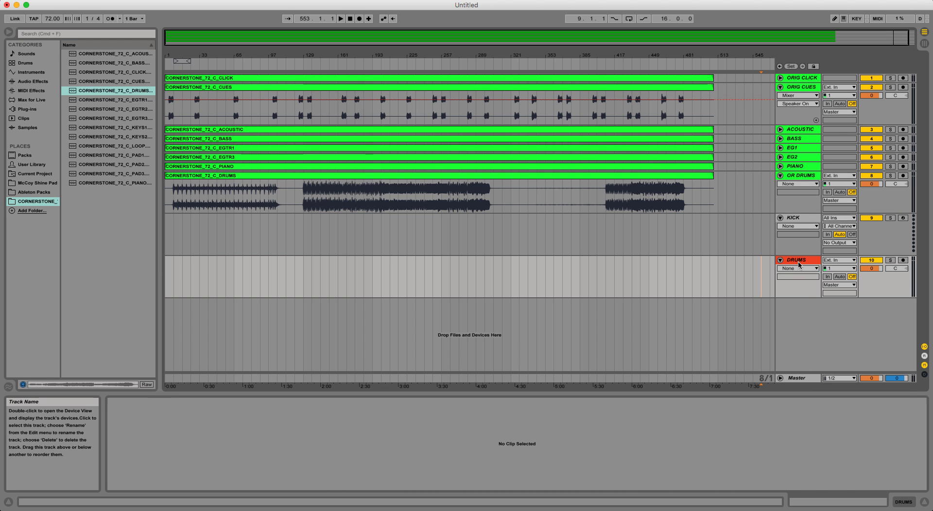
drag(801, 263, 798, 217)
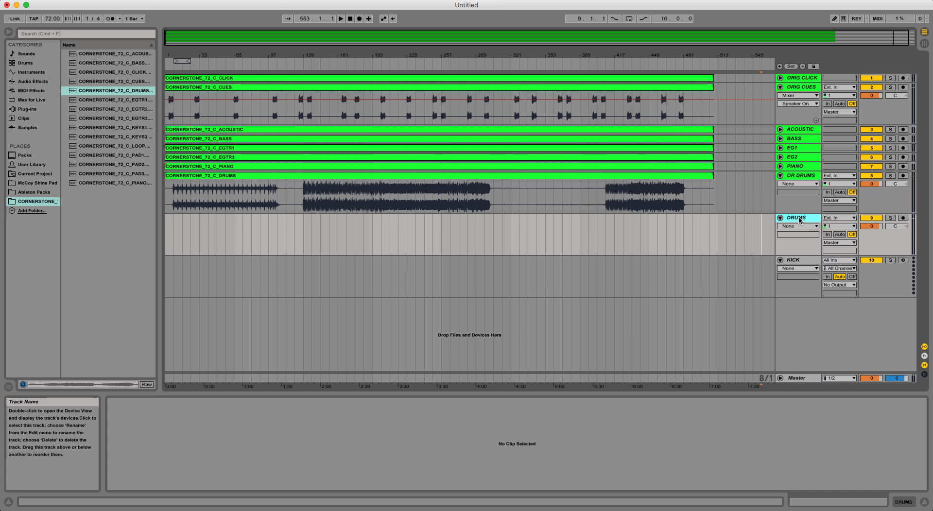
Load an empty Drum Rack from the Drums category onto the KICK track
click(798, 264)
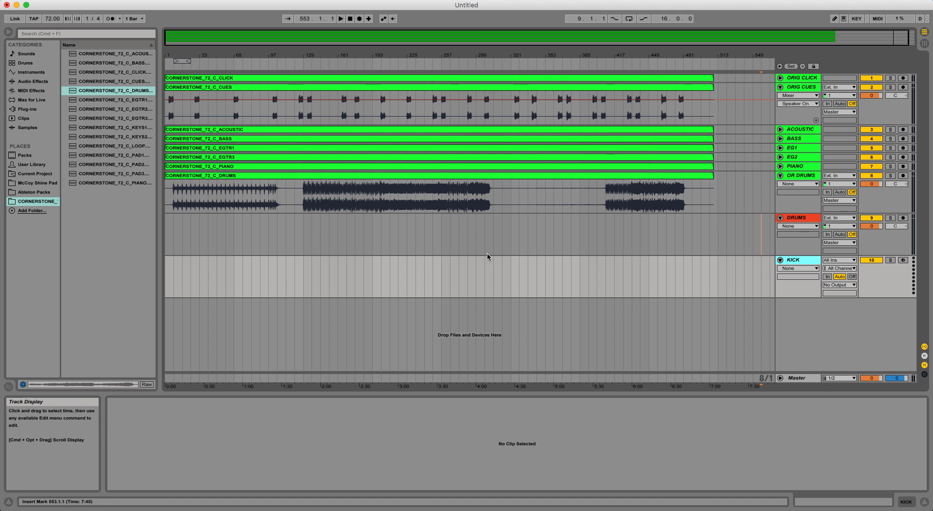
click(25, 63)
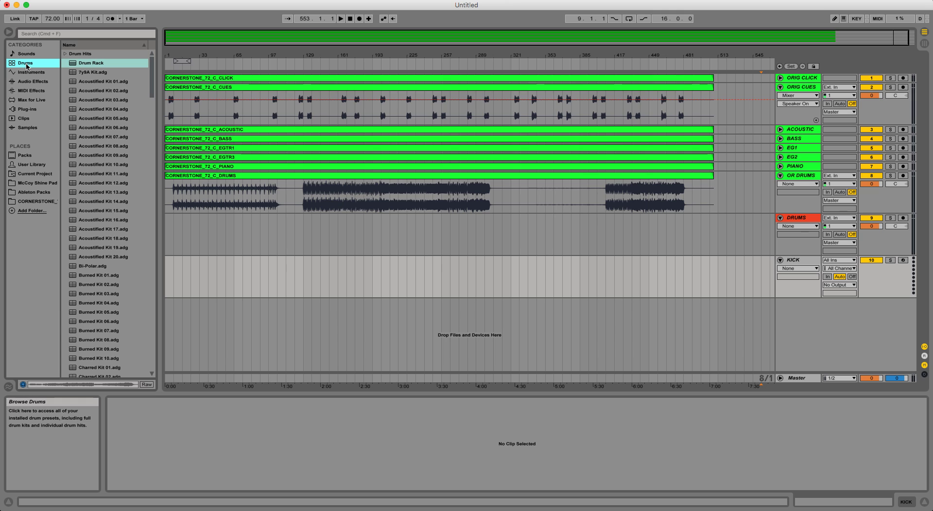
click(90, 65)
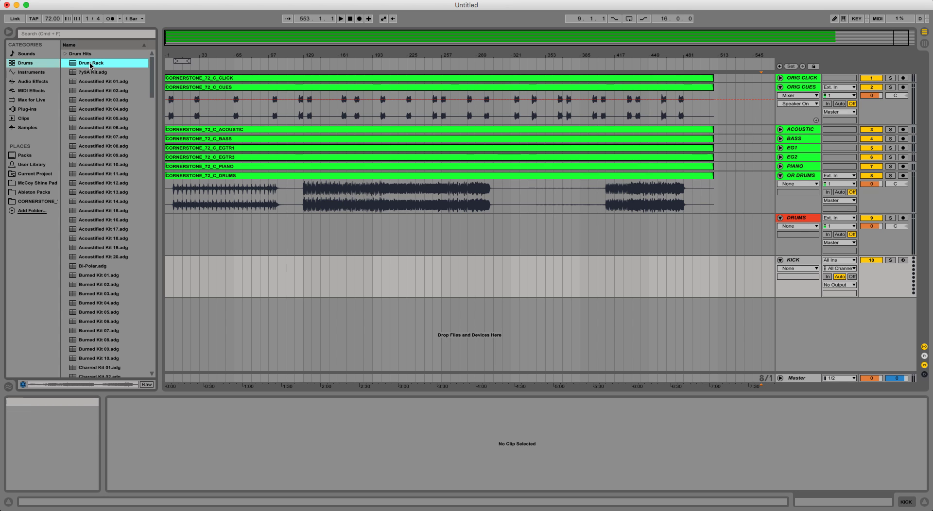
drag(94, 68, 175, 188)
drag(212, 254, 223, 272)
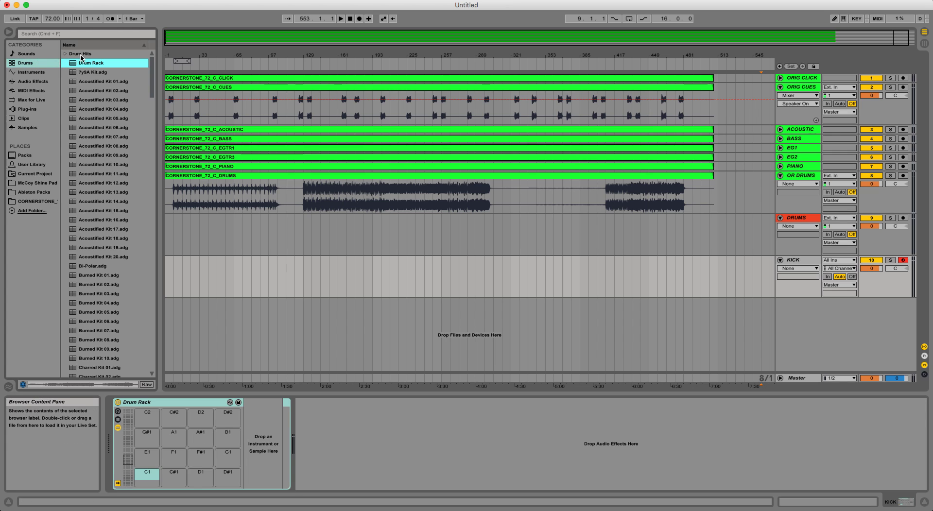
Open the Kick folder inside Drum Hits and look through its kick samples
click(64, 54)
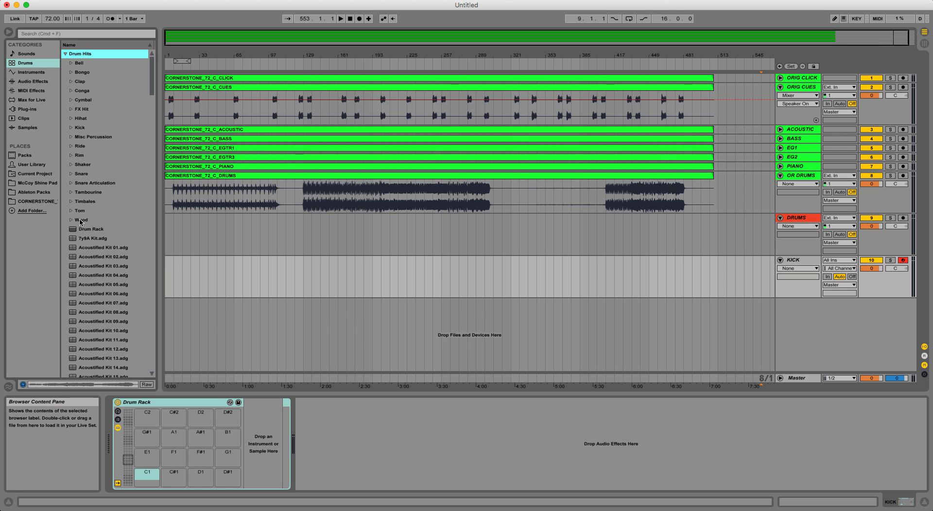
click(71, 127)
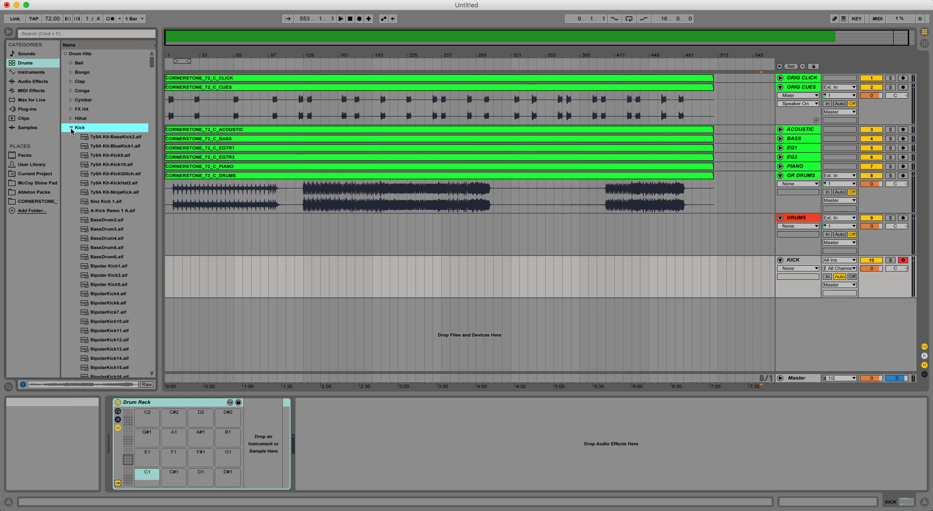
scroll(102, 149, down, 15)
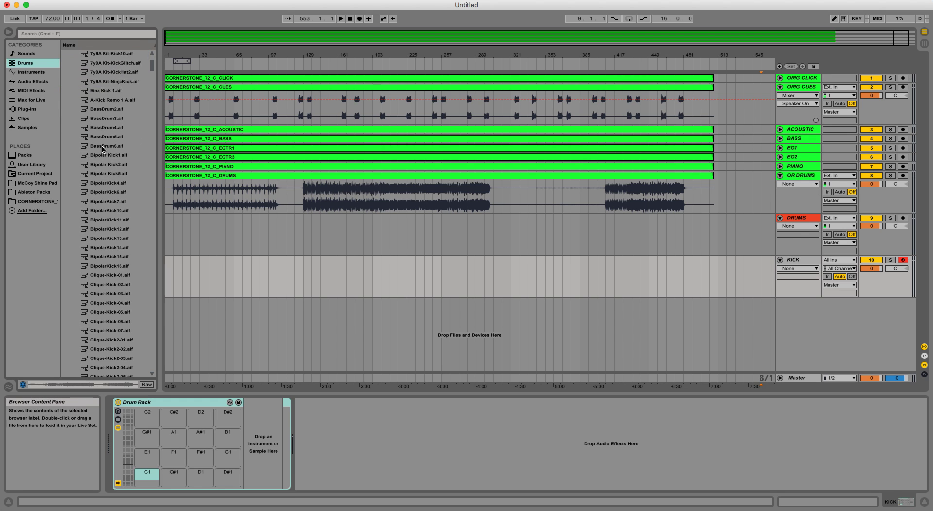
scroll(102, 149, down, 10)
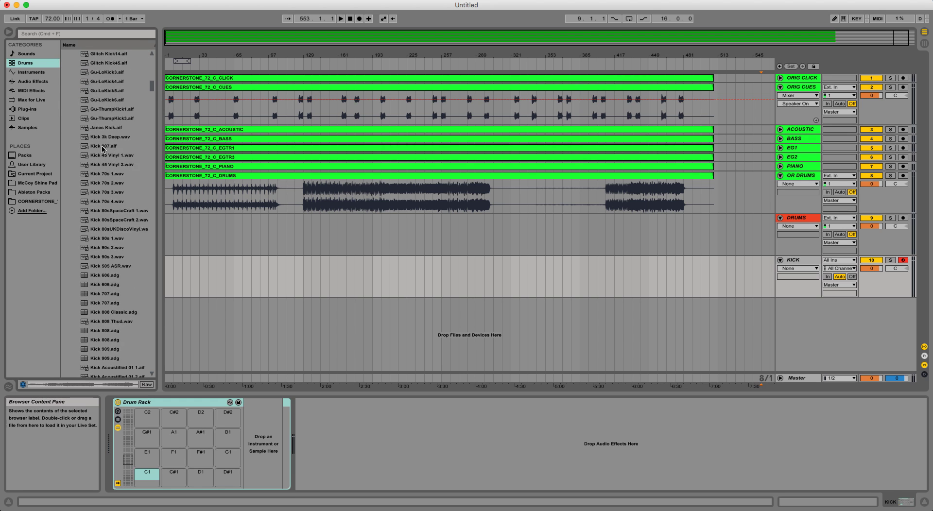
scroll(102, 150, down, 10)
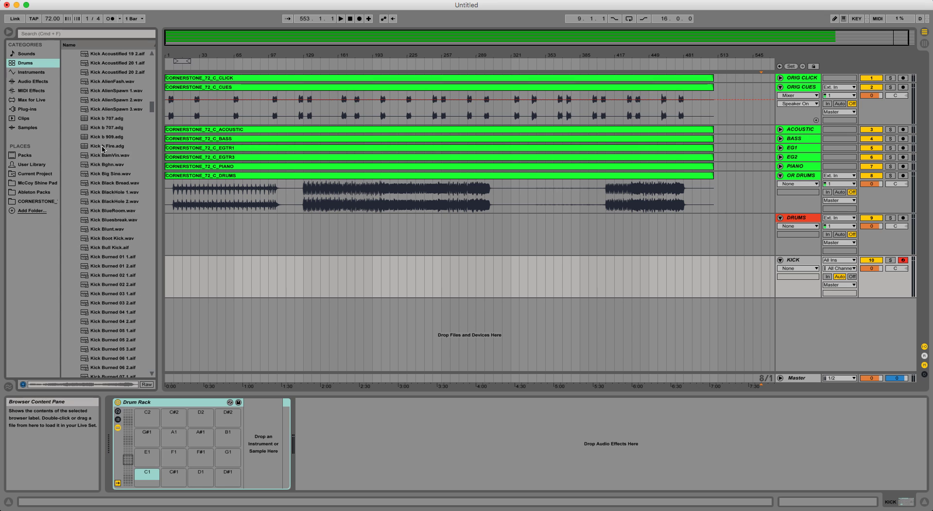
scroll(103, 149, down, 8)
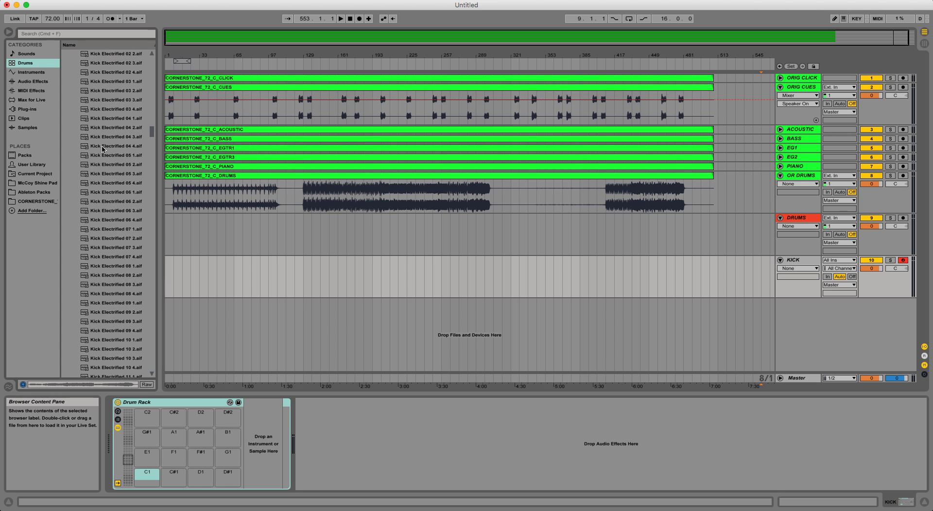
scroll(102, 149, up, 10)
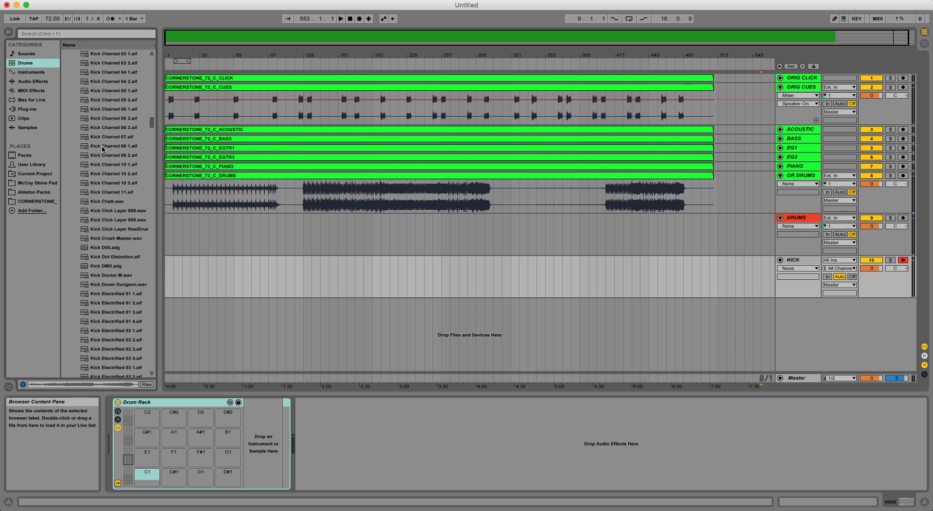
scroll(102, 149, up, 10)
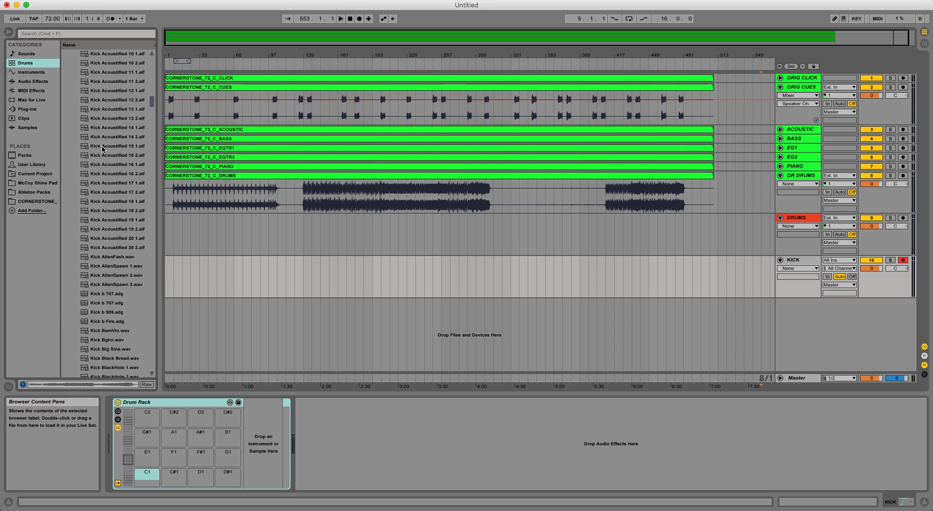
scroll(102, 150, up, 10)
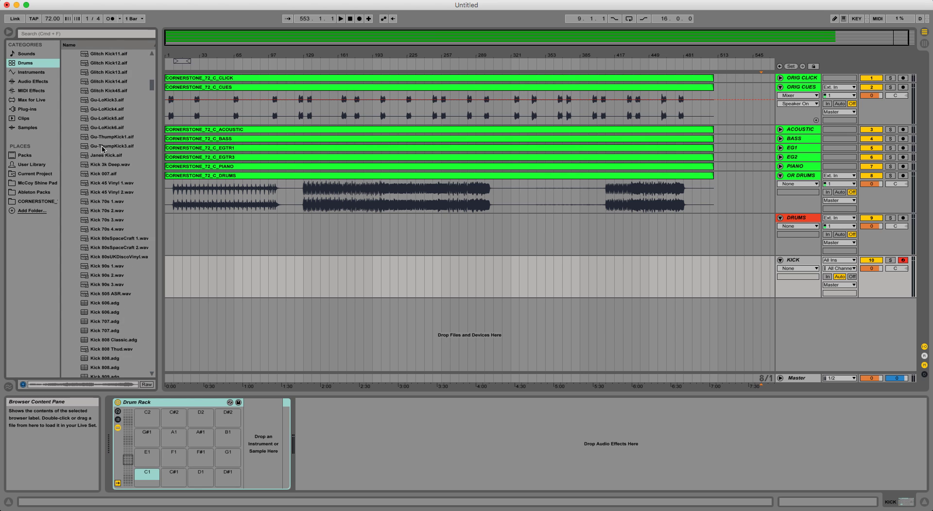
scroll(102, 149, up, 10)
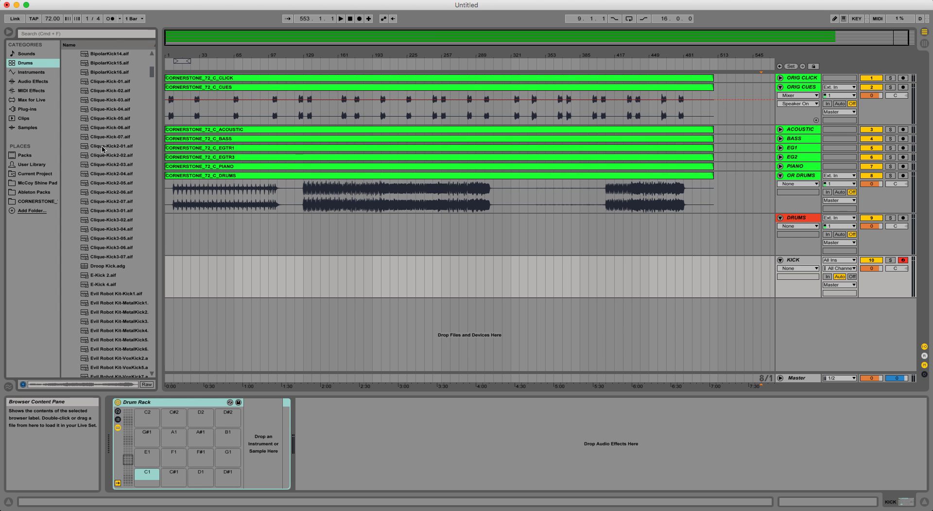
scroll(102, 149, down, 20)
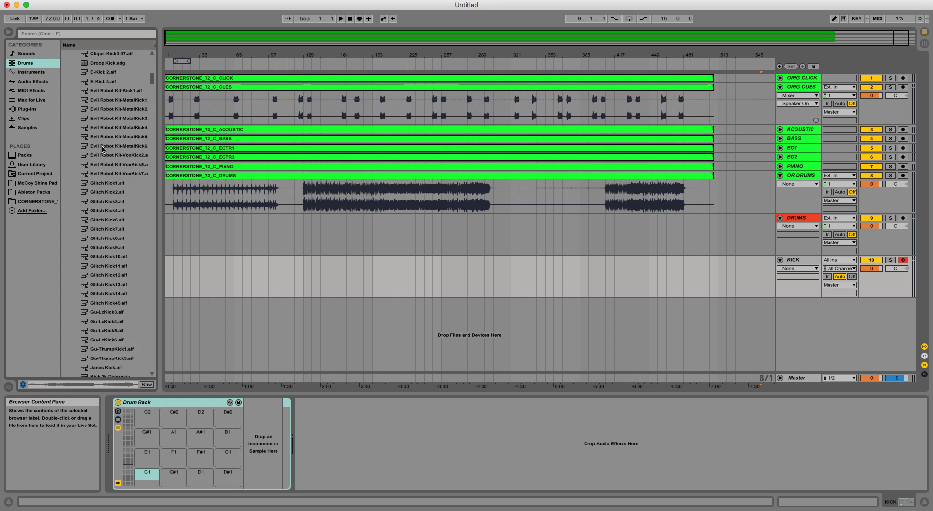
scroll(102, 149, down, 15)
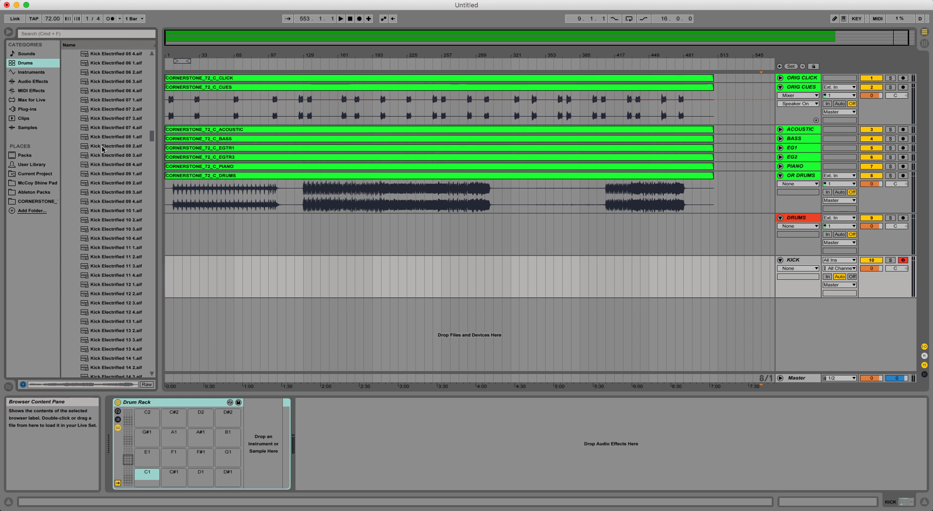
scroll(102, 149, down, 8)
scroll(102, 150, down, 15)
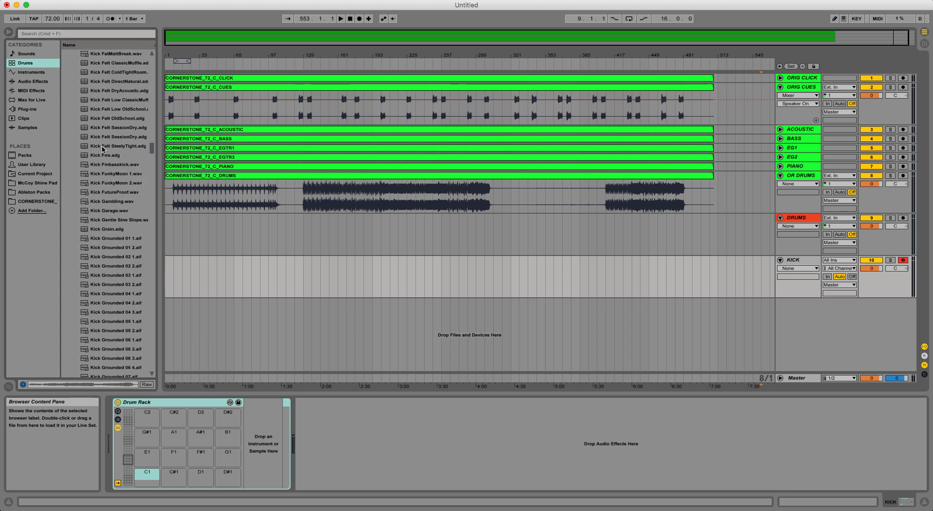
scroll(102, 149, down, 11)
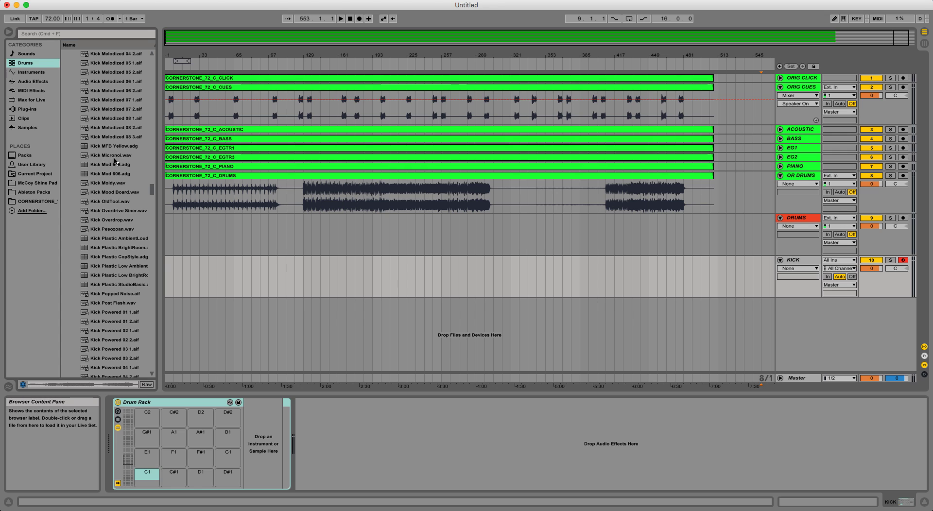
scroll(115, 161, down, 15)
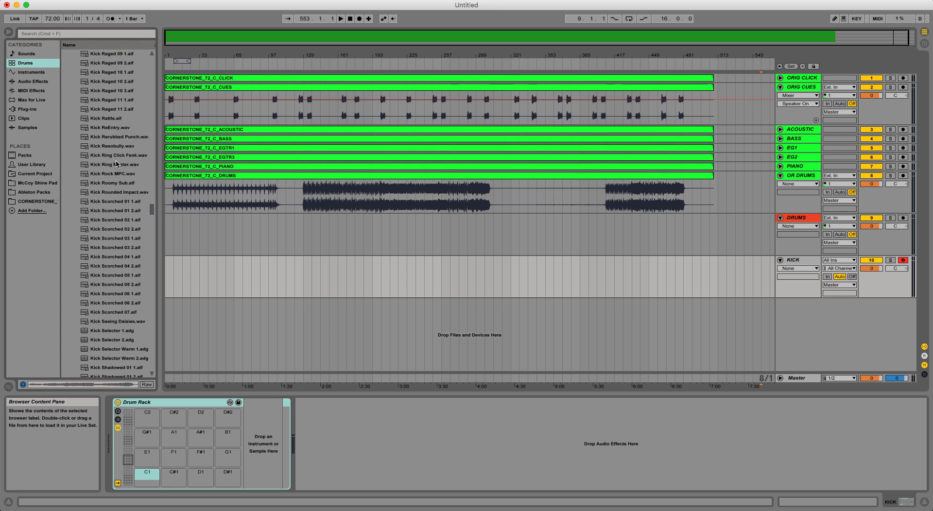
scroll(115, 163, down, 8)
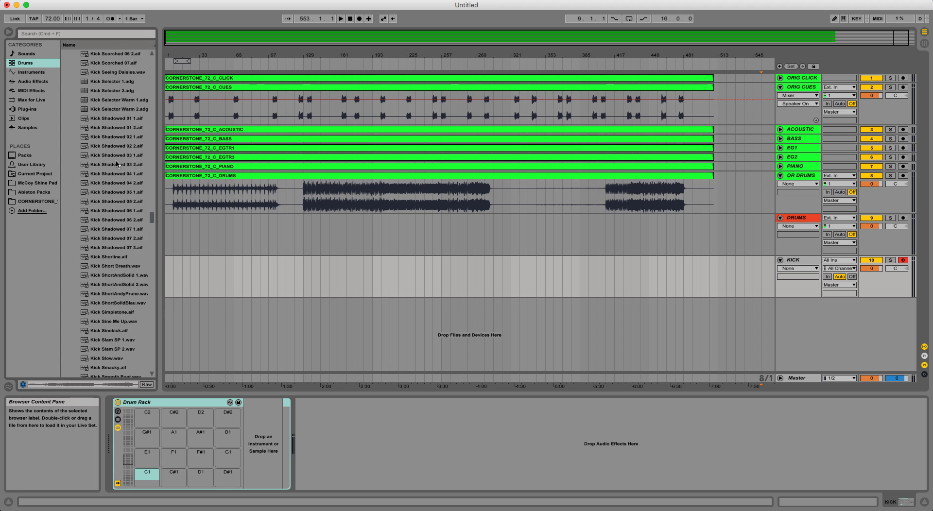
Audition kick sounds including Kick Shadowed 03 1, Kick Selector Warm 2, Kick Selector Warm 1, Kick Selector 2 and Kick Seeing Daisies
click(112, 156)
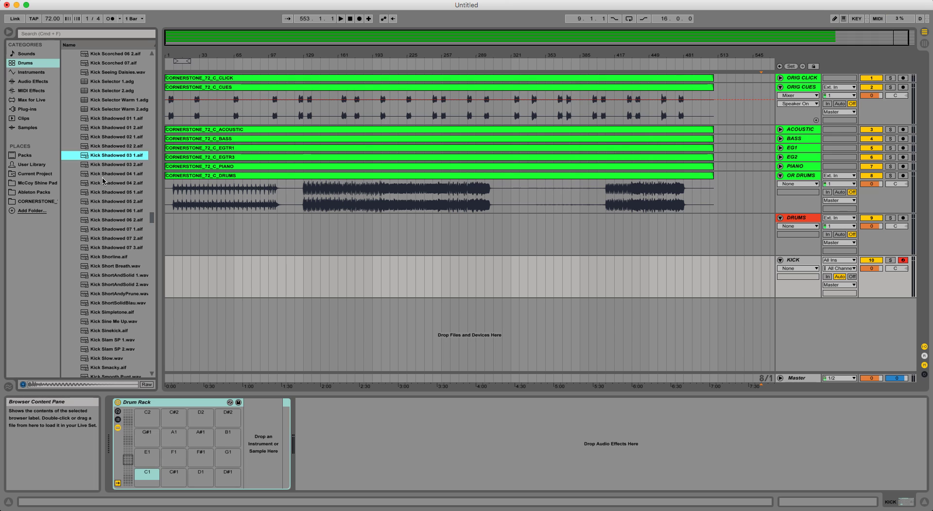
click(35, 387)
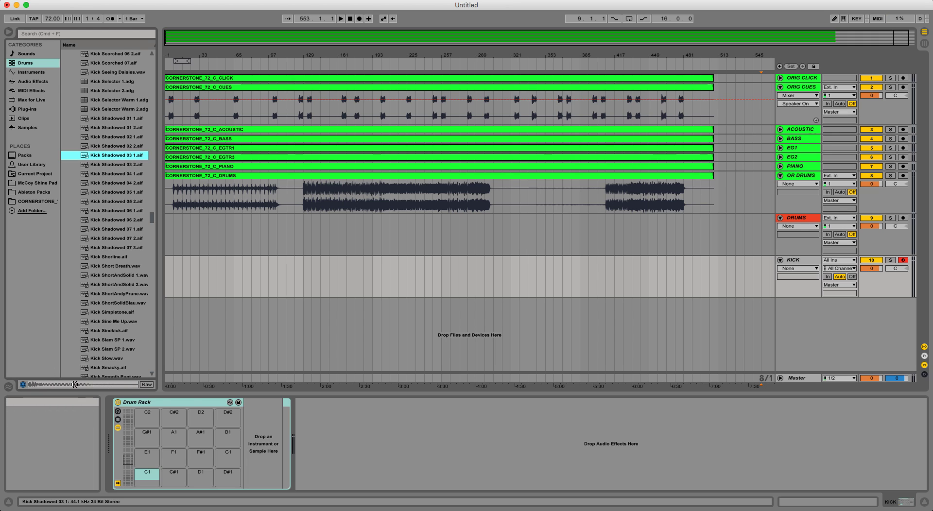
click(118, 109)
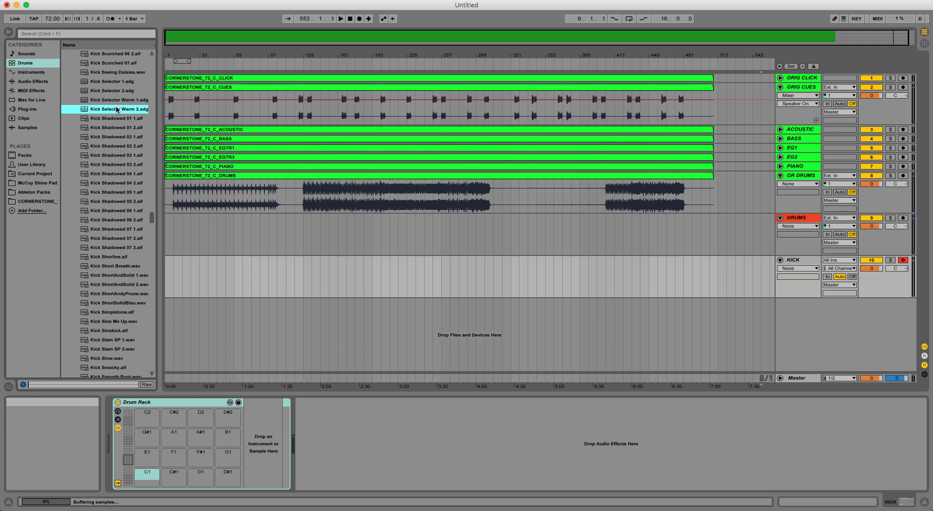
click(117, 100)
click(113, 91)
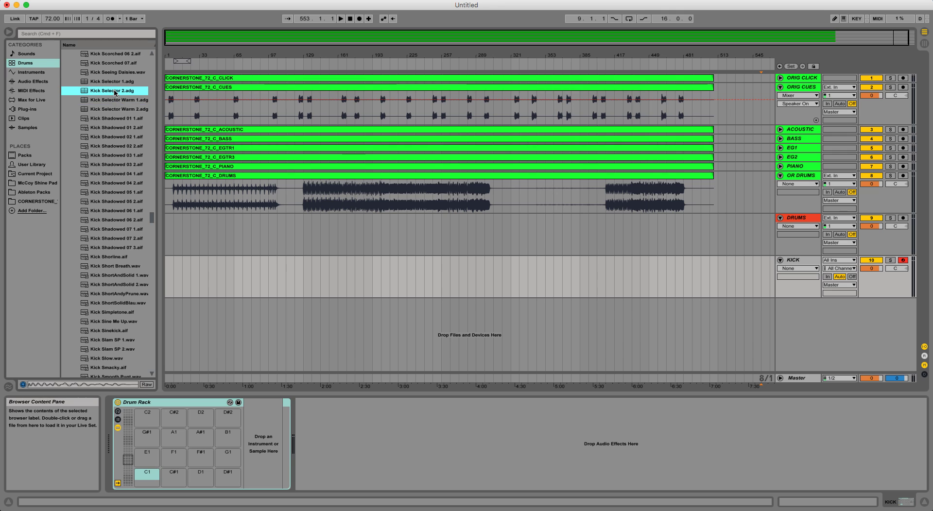
click(114, 73)
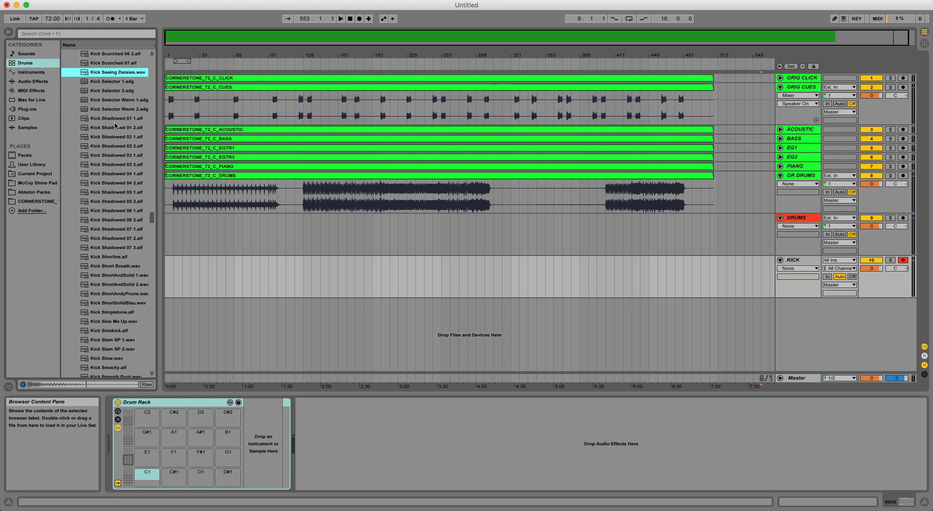
Load the A-Kick Remo 1 A.aif sample onto the Drum Rack's A#1 pad and select its Volume parameter
scroll(121, 155, up, 5)
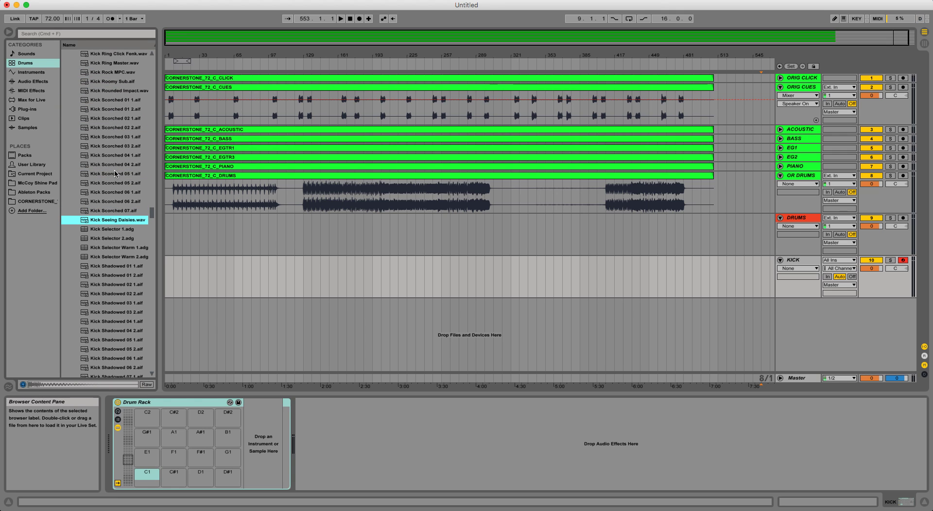
scroll(111, 177, up, 10)
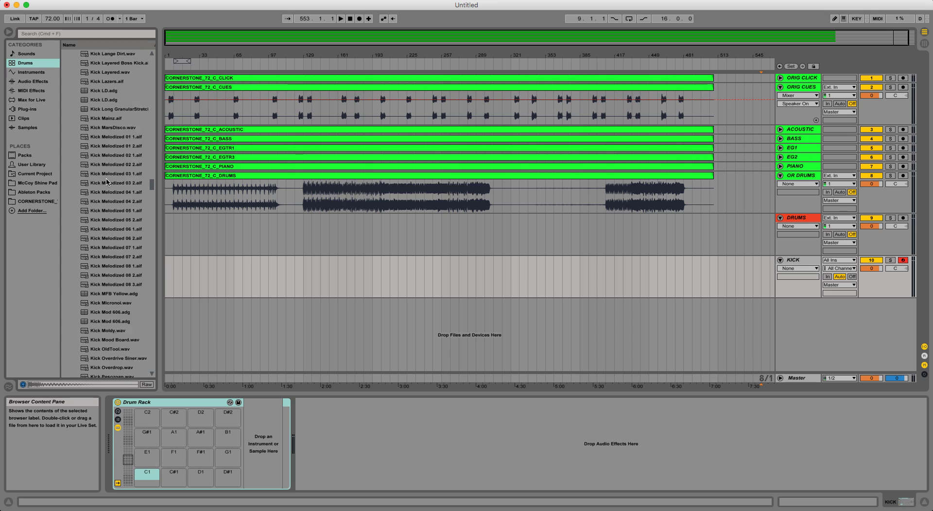
scroll(107, 183, up, 15)
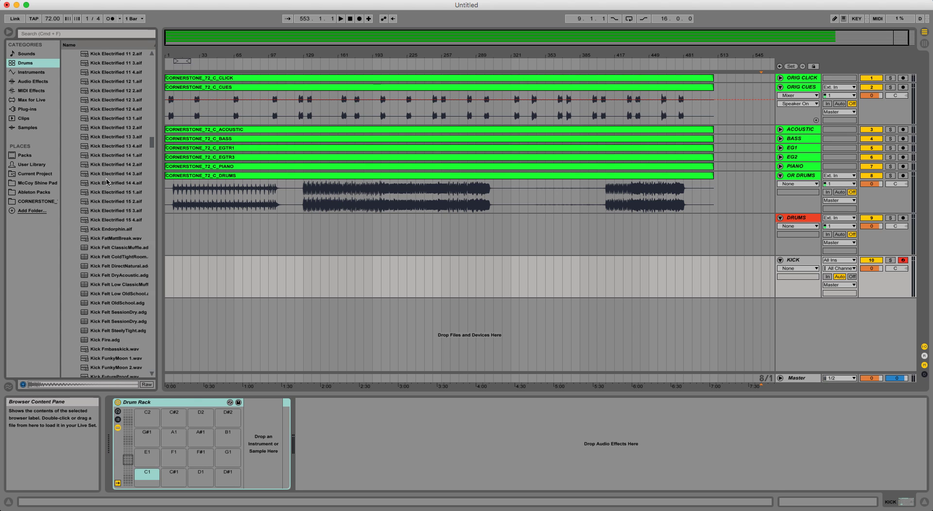
scroll(107, 182, up, 20)
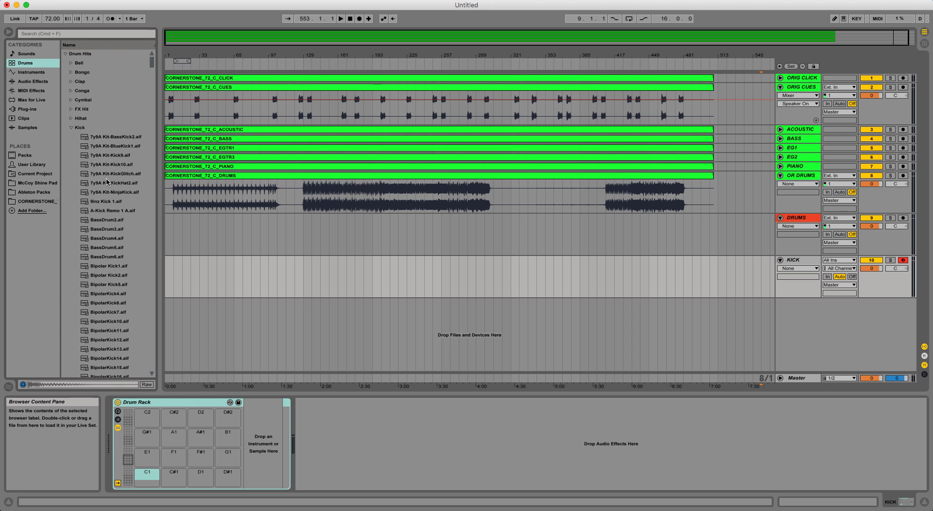
scroll(107, 179, down, 5)
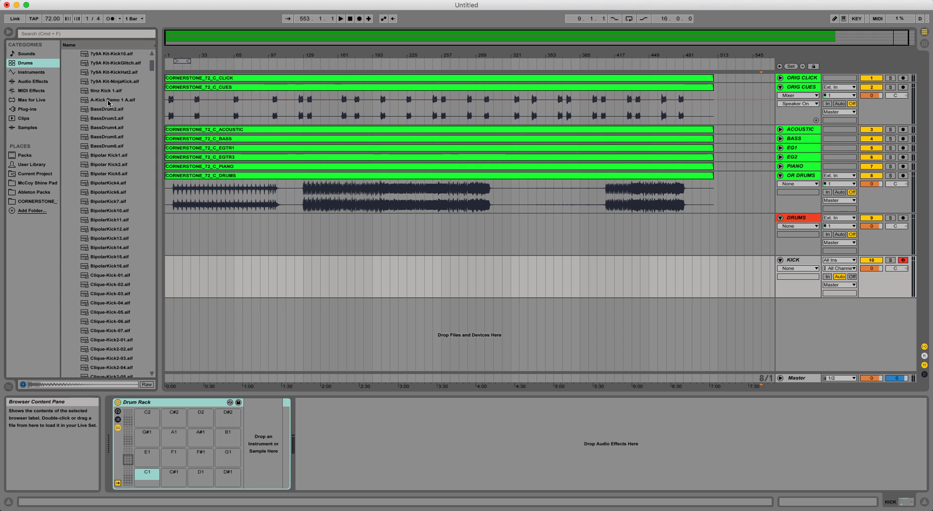
click(108, 100)
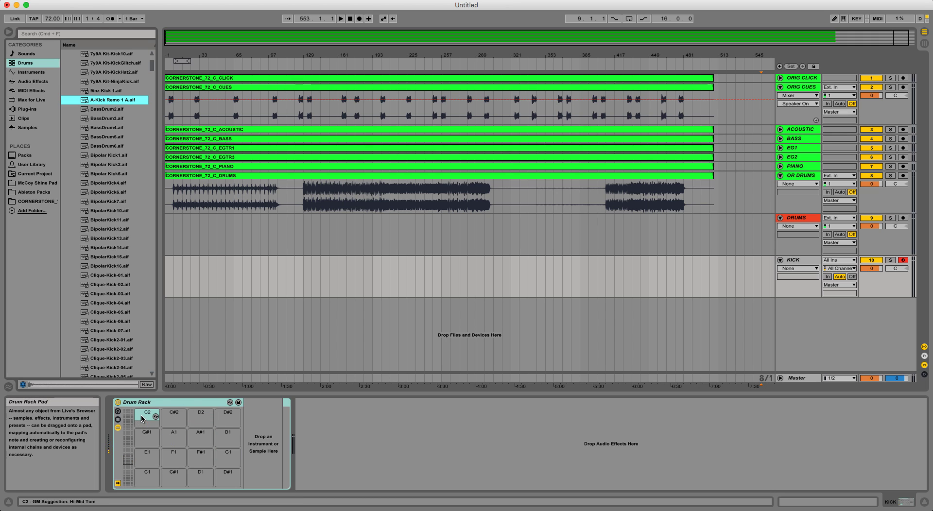
drag(130, 100, 144, 419)
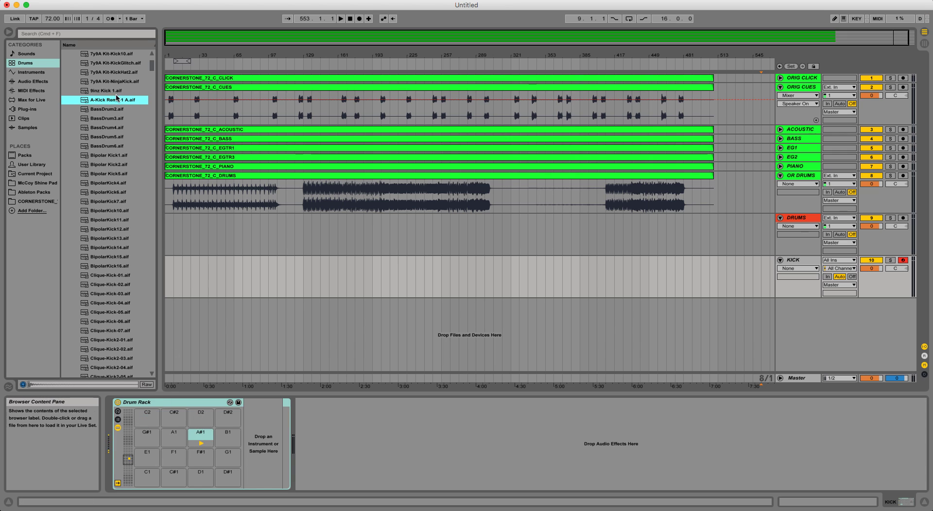
drag(112, 99, 201, 439)
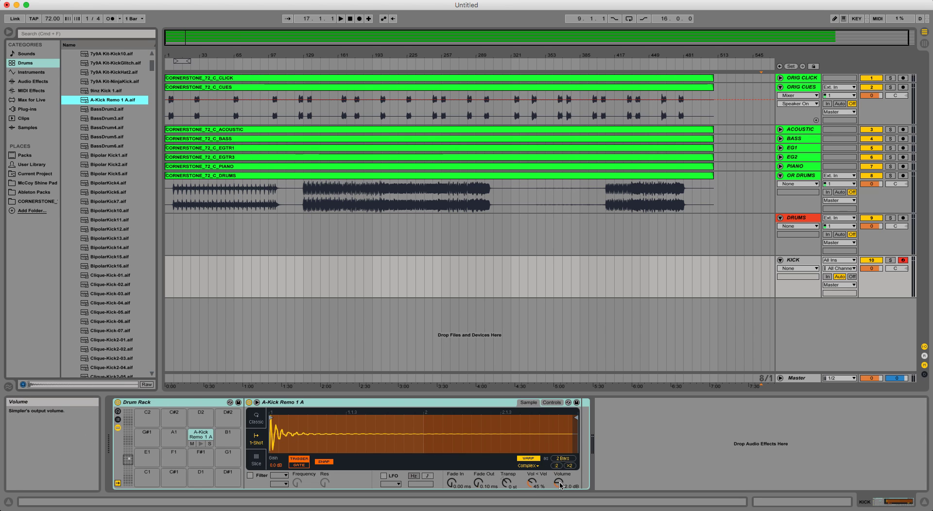
drag(577, 490, 560, 486)
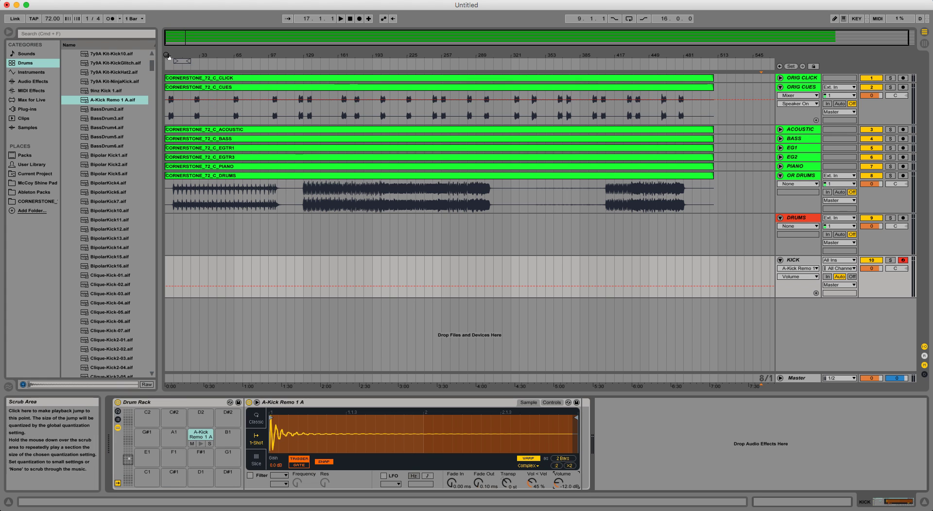
Solo the OR DRUMS, ORIG CUES and ORIG CLICK tracks
key(plus)
key(plus)
key(plus)
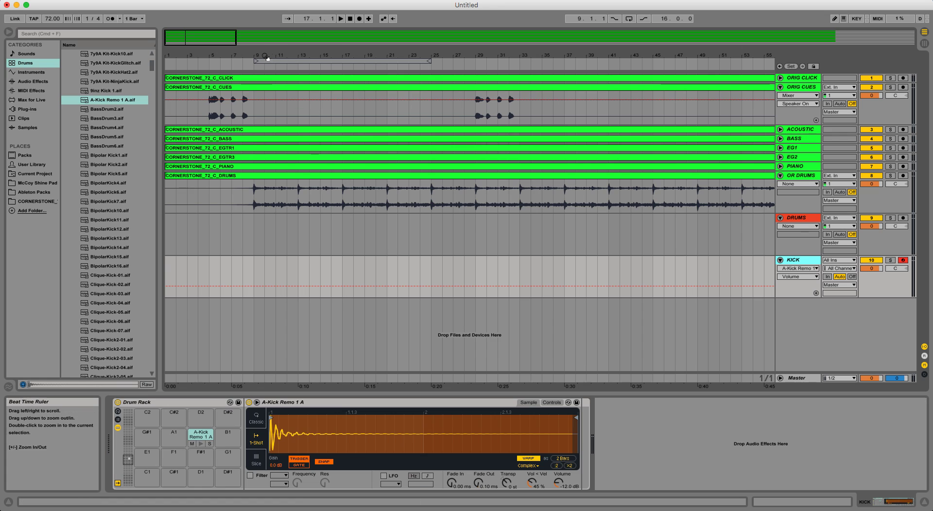
click(890, 175)
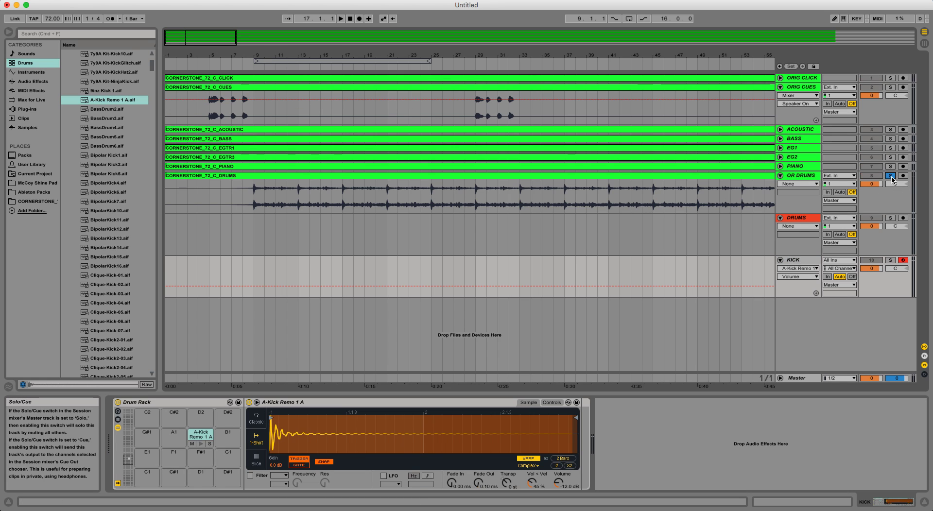
click(890, 87)
click(889, 79)
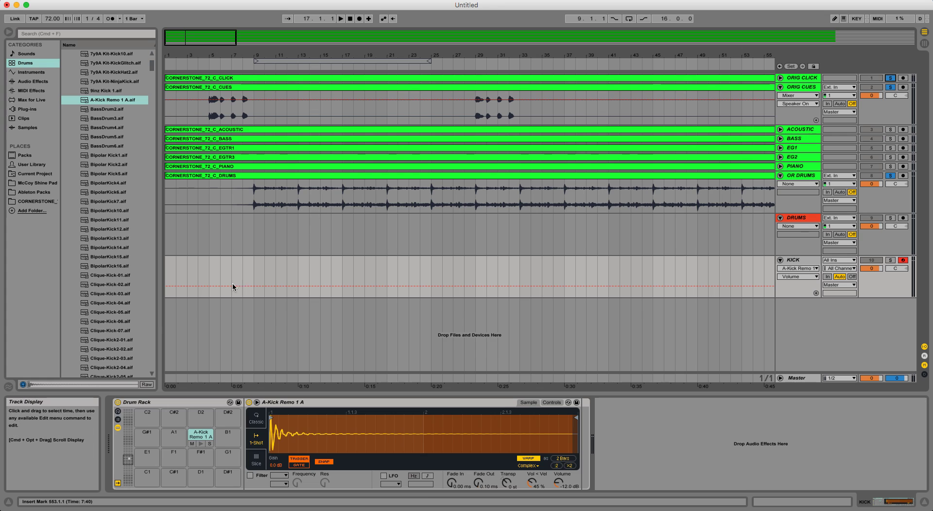
Play the arrangement from bar 5, unfold the ORIG CLICK track and set its volume to -8 dB
click(209, 272)
key(space)
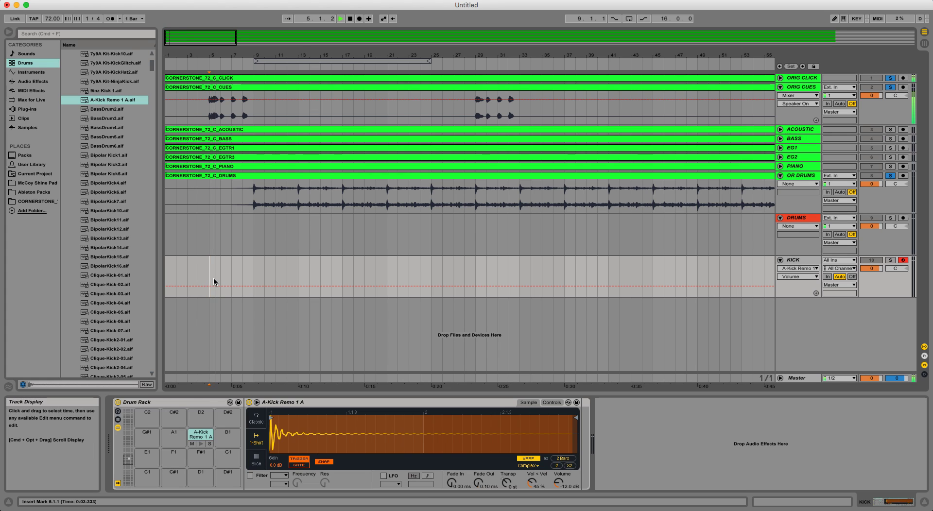
click(780, 78)
click(871, 86)
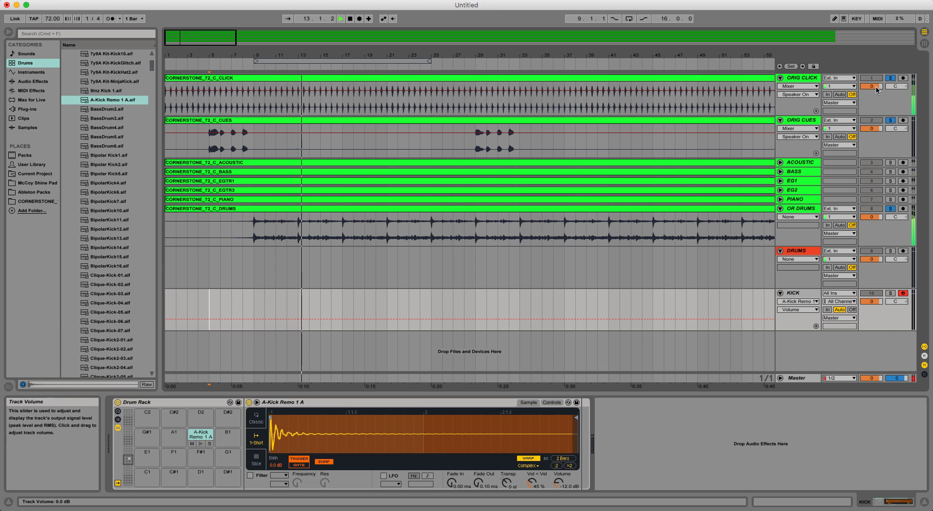
text(-7)
key(Return)
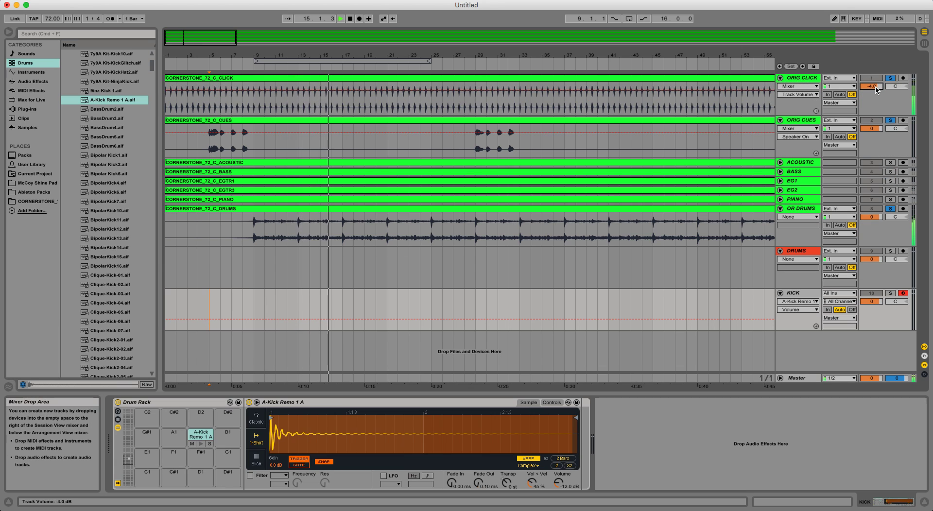
text(-8)
key(Return)
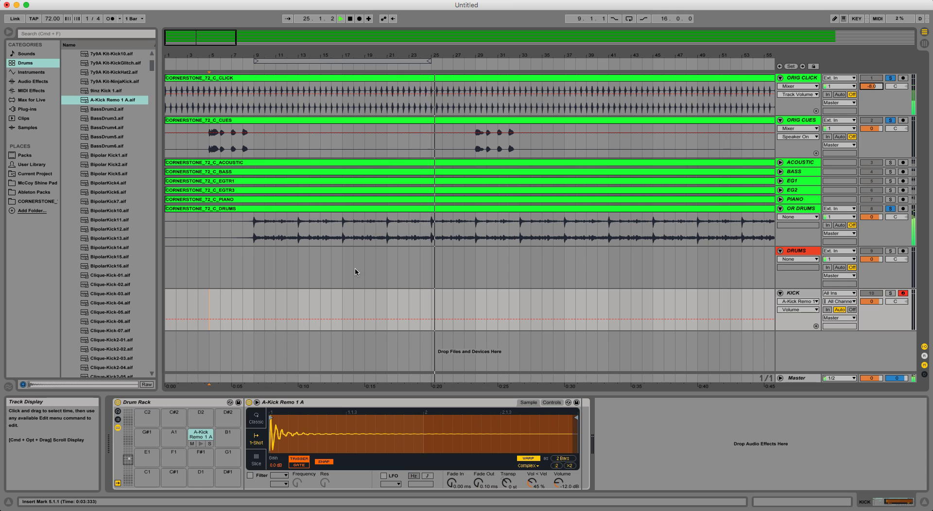
key(space)
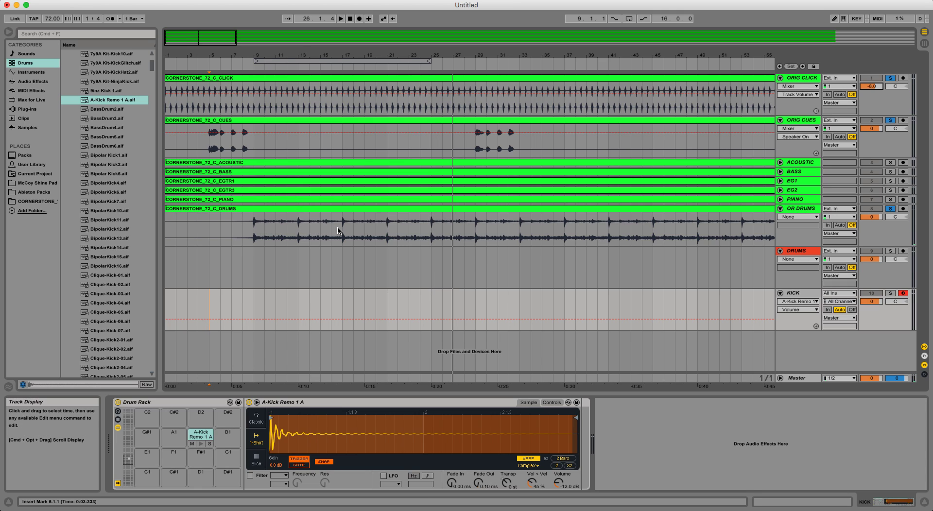
Fold the DRUMS track and solo the KICK track alongside the already soloed tracks, leaving DRUMS unsoloed
drag(254, 56, 269, 209)
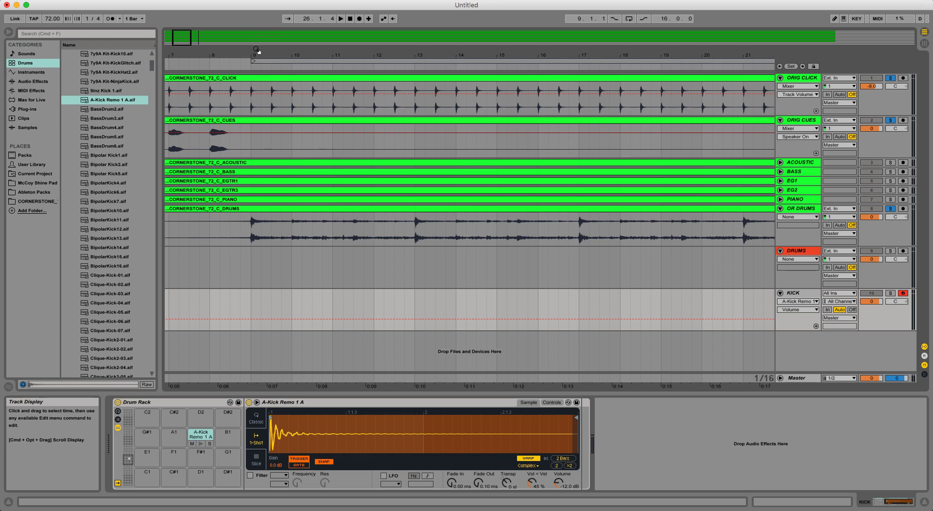
drag(253, 57, 252, 80)
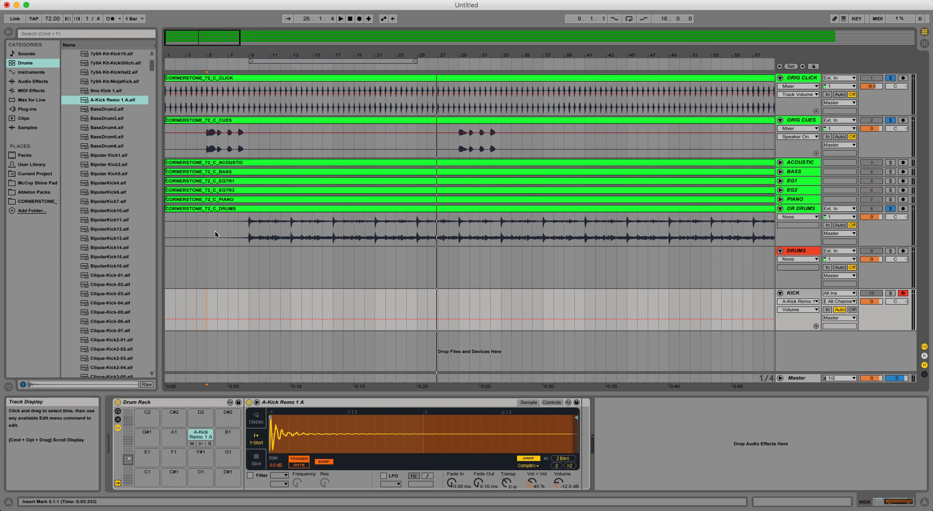
click(780, 251)
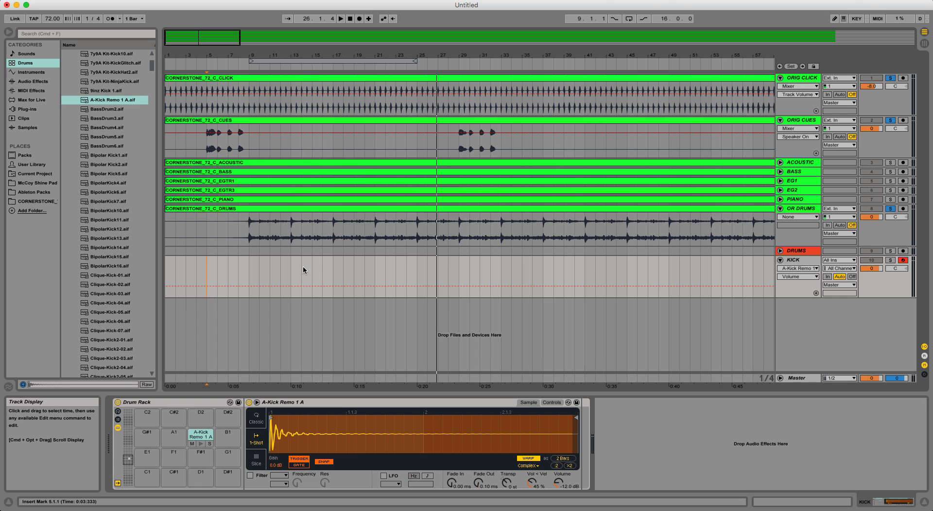
click(891, 261)
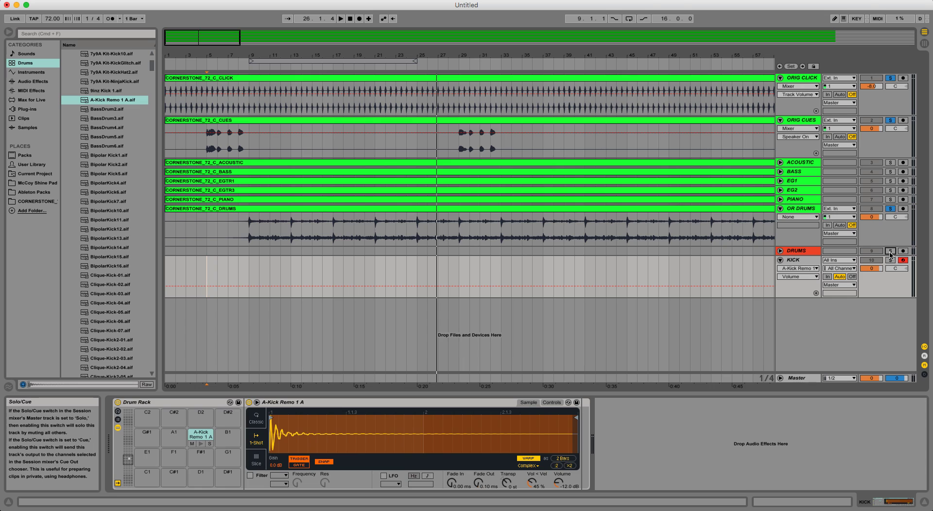
click(891, 251)
click(891, 253)
click(891, 251)
click(891, 261)
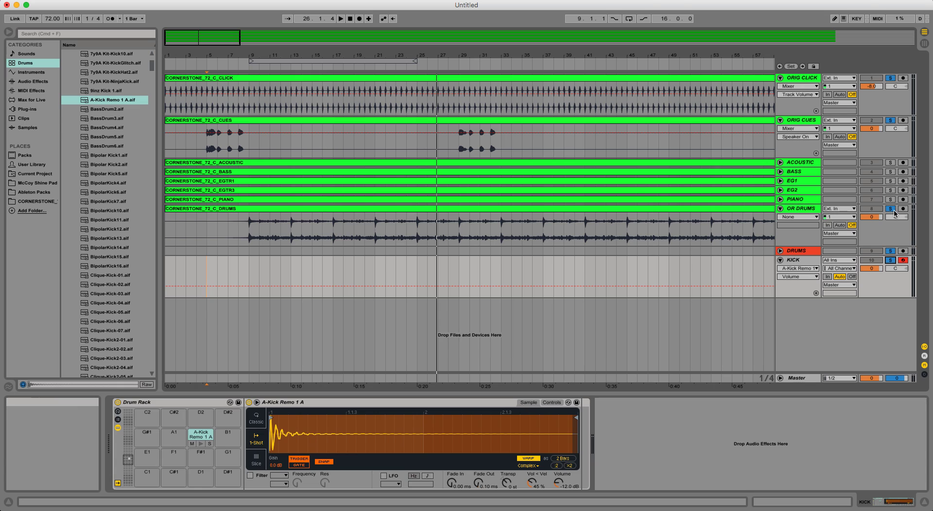
click(889, 252)
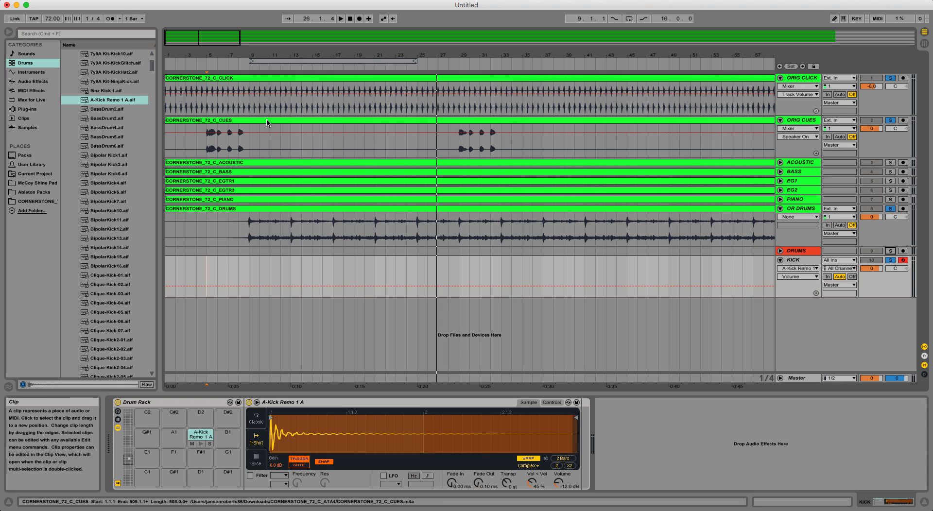
Return the playhead to the start, enable MIDI Arrangement Overdub and set Record Quantization to Sixteenth-Note Quantization
click(350, 20)
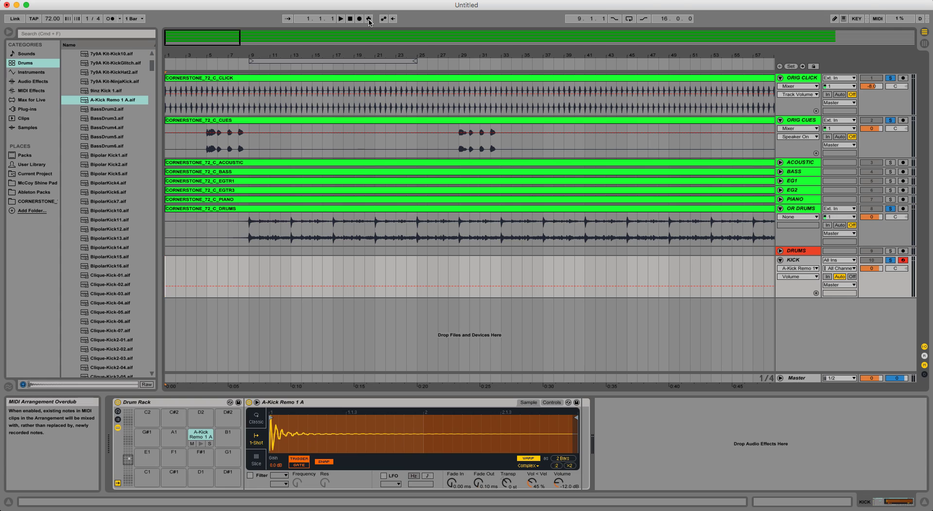
click(369, 21)
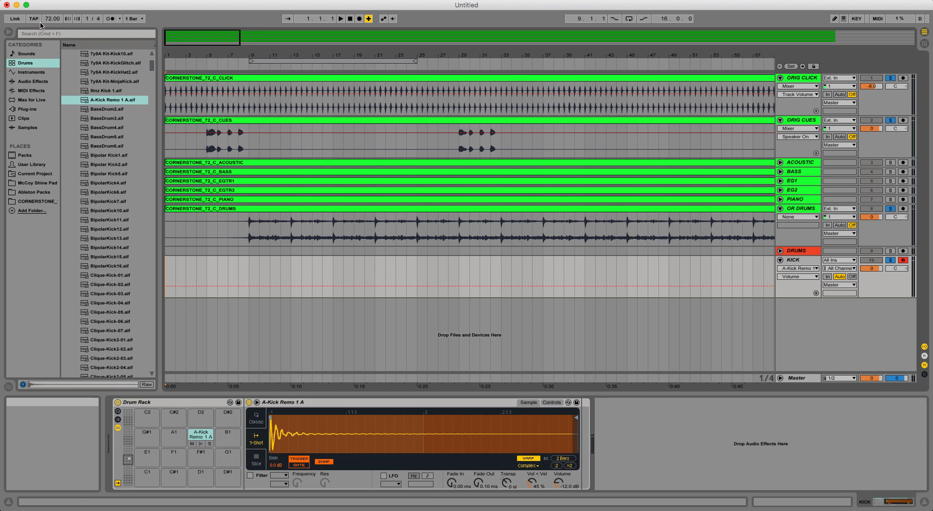
click(48, 0)
mouse_move(73, 0)
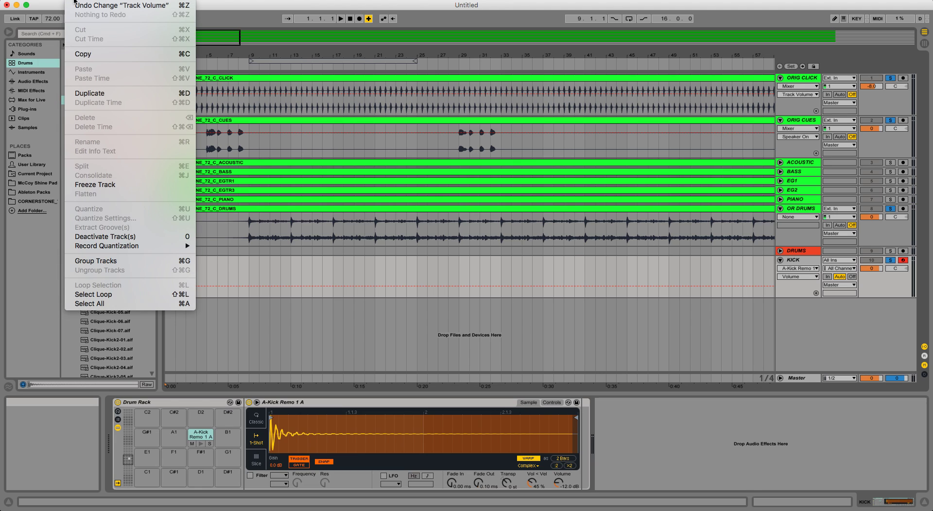
mouse_move(82, 250)
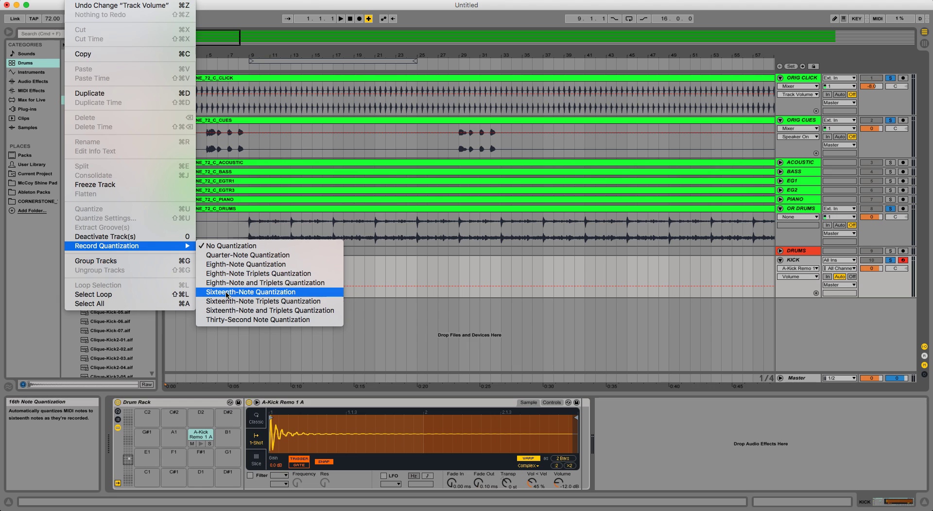
click(256, 292)
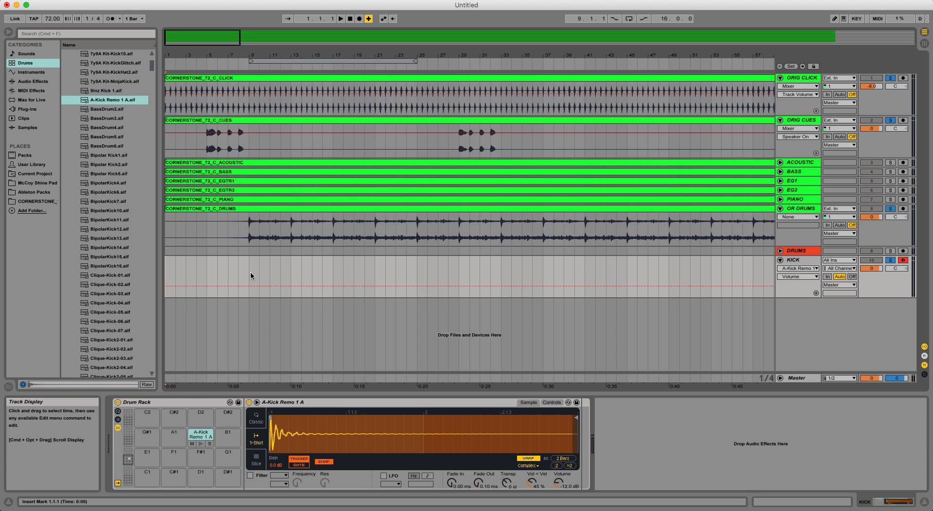
Record the KICK track's MIDI part from bar 5 to bar 31, with a kick hit every four bars from bar 9
click(206, 274)
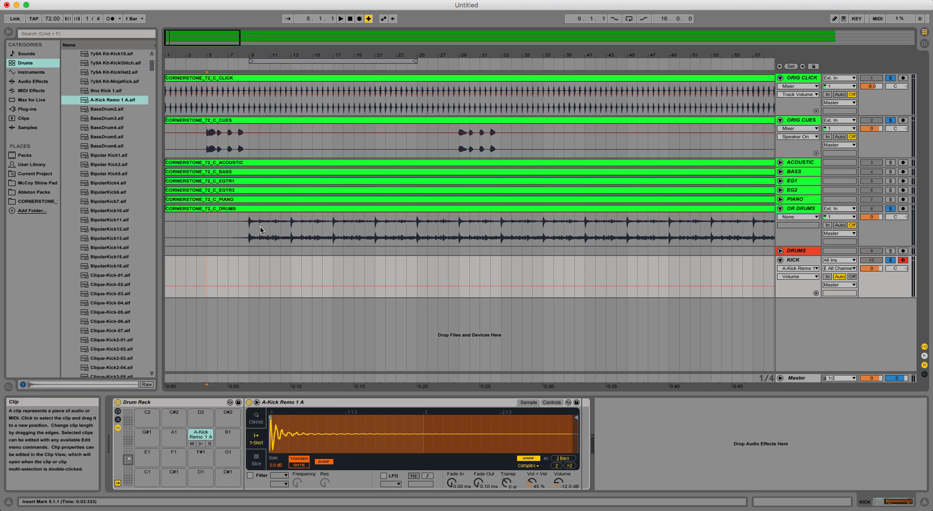
click(359, 18)
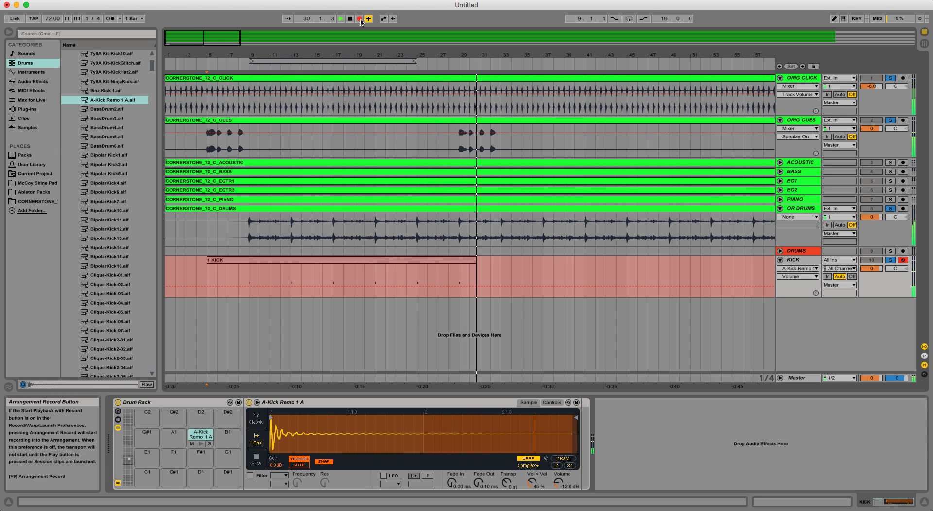
key(space)
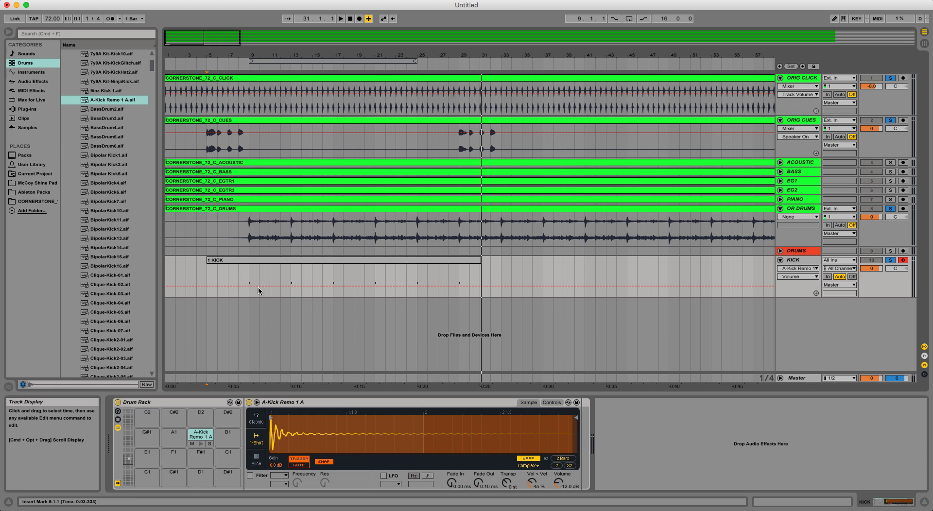
Open the recorded kick clip, adjust it to span bars 9 to 33, and compare its first hits with the original drums' waveform
double_click(275, 259)
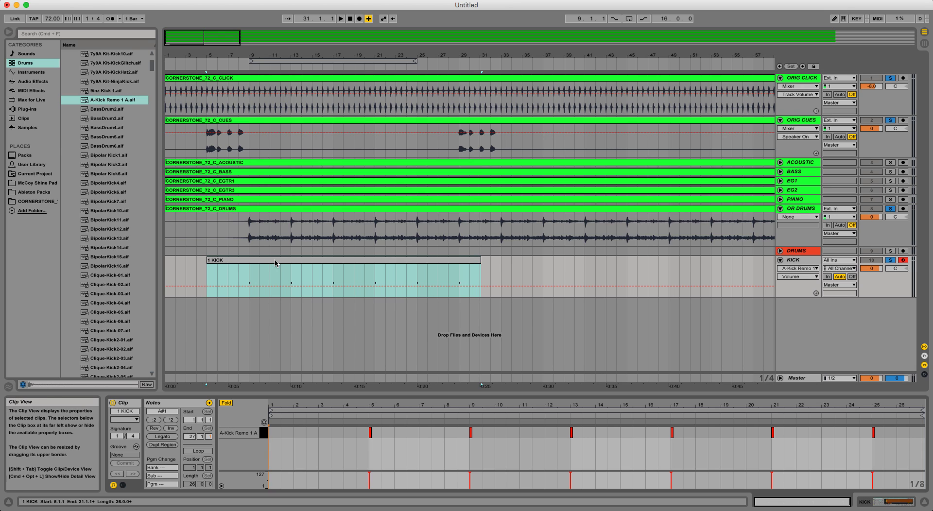
click(370, 432)
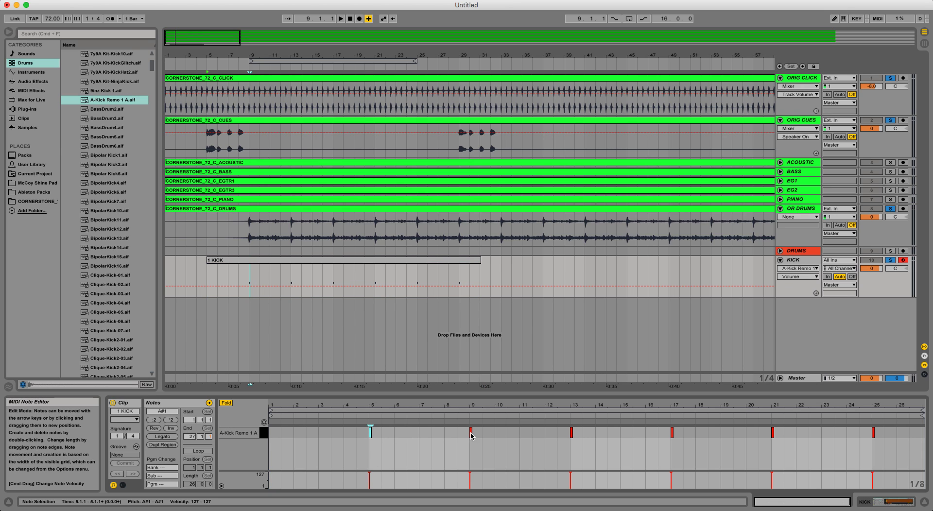
mouse_move(370, 434)
mouse_down()
mouse_move(398, 436)
mouse_move(340, 436)
mouse_move(372, 433)
mouse_up()
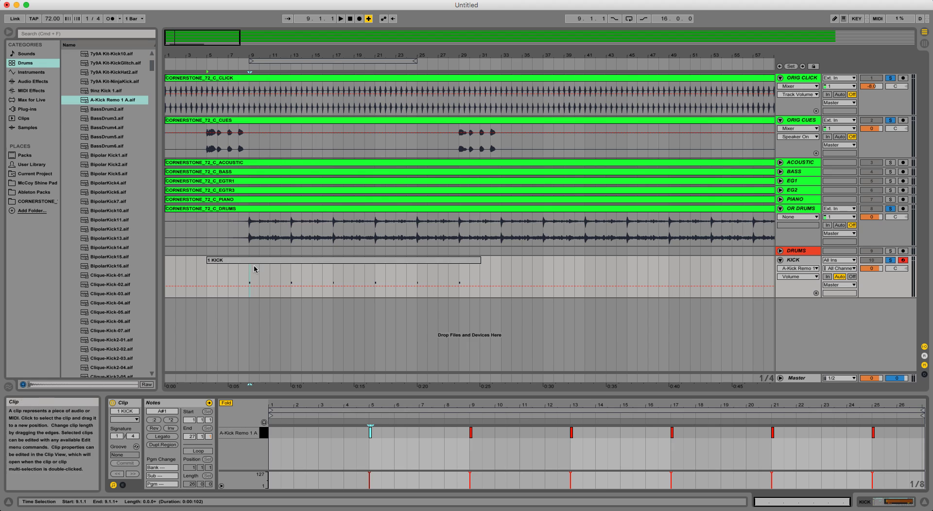
drag(207, 265, 249, 265)
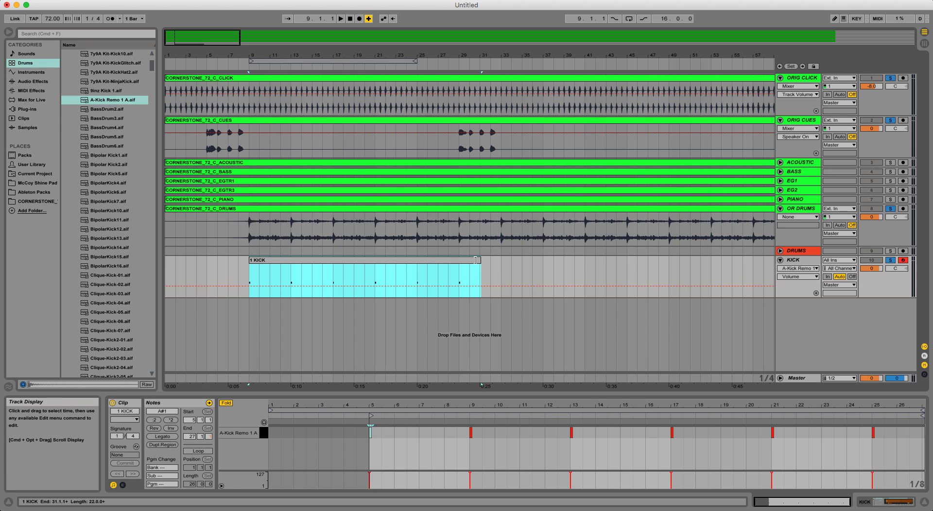
drag(479, 260, 500, 259)
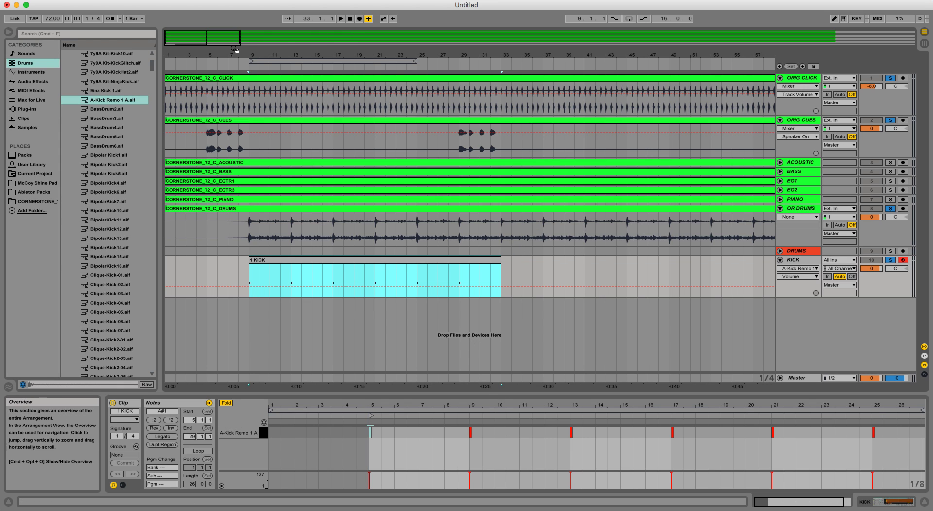
drag(246, 51, 247, 68)
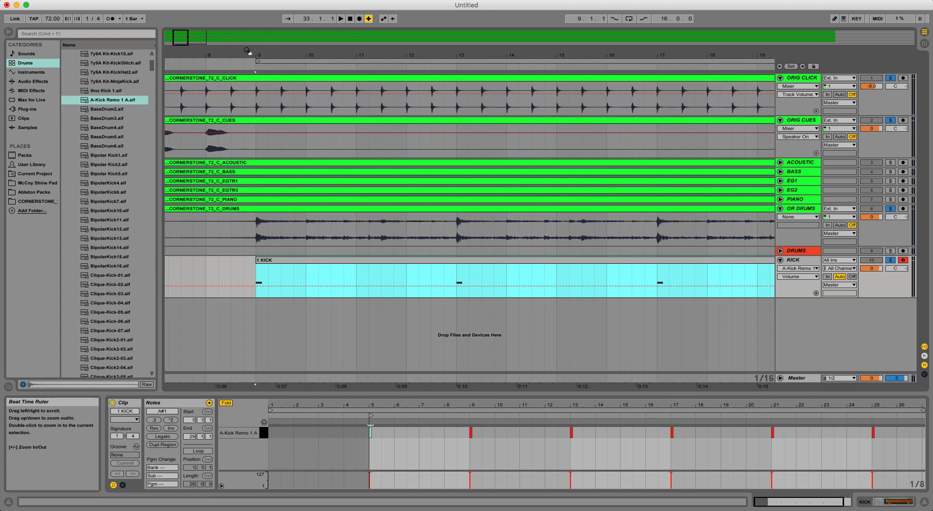
drag(261, 280, 267, 277)
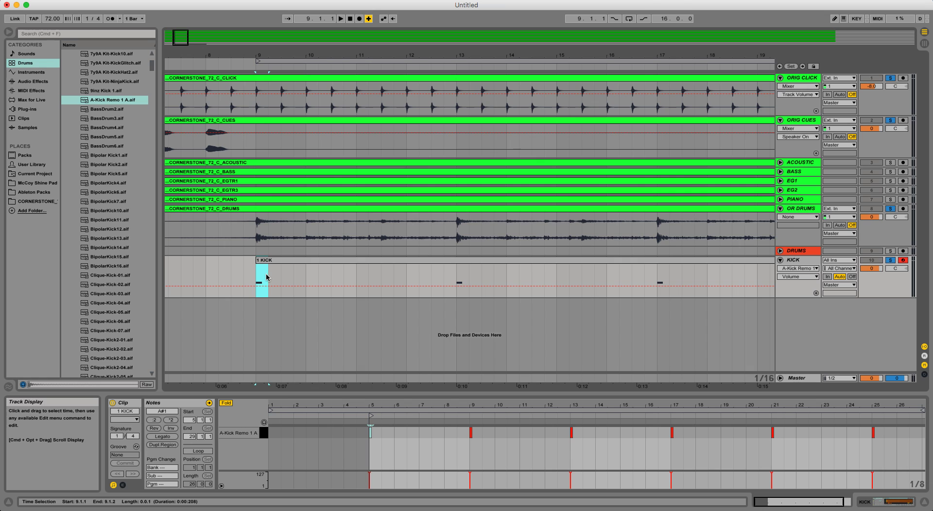
click(457, 274)
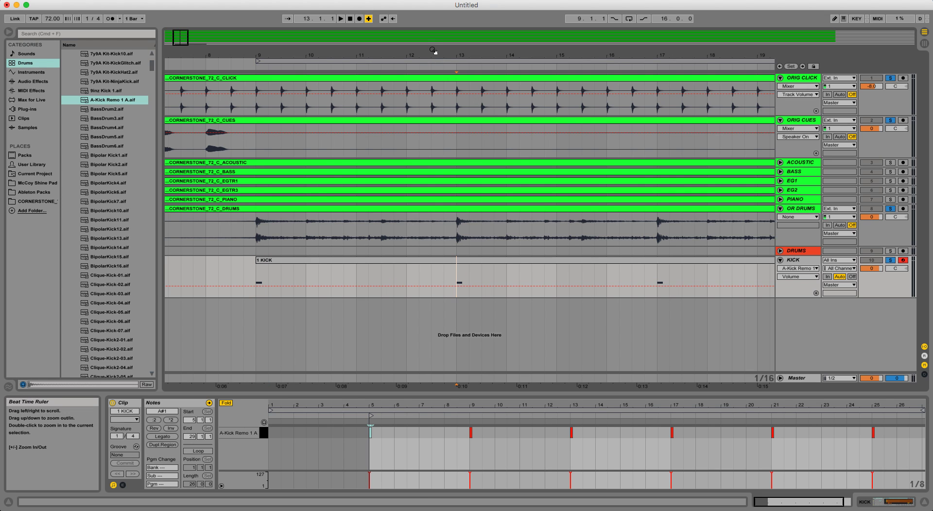
drag(246, 53, 247, 34)
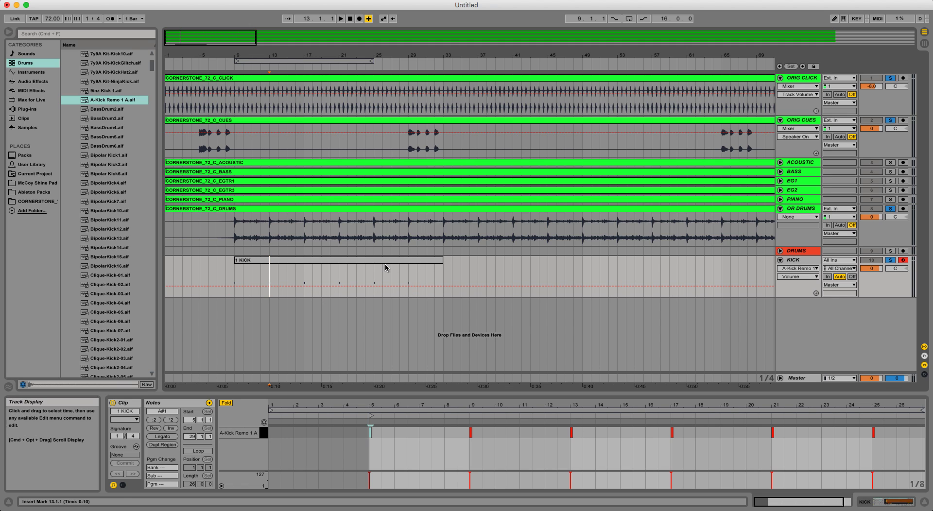
Copy the 24-bar kick clip end to end three times to cover bars 33 to 105
click(405, 260)
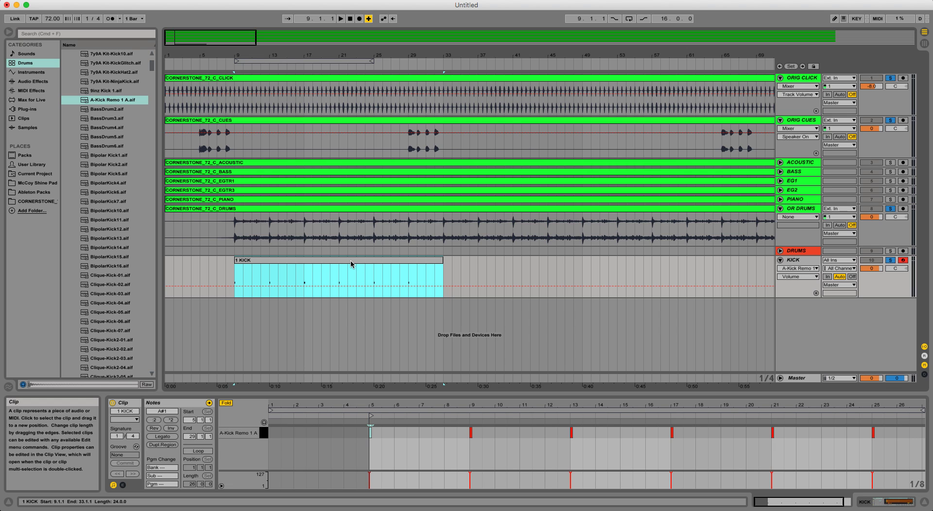
scroll(352, 265, right, 6)
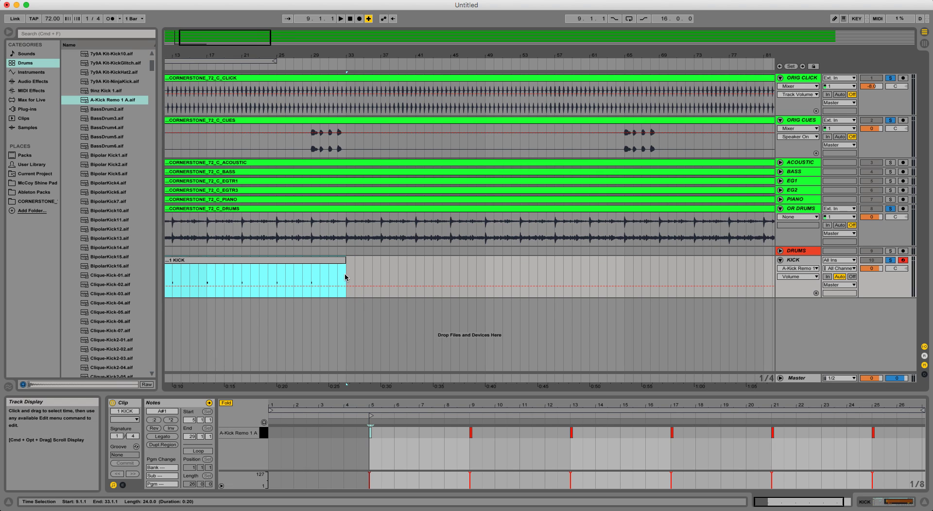
click(346, 277)
key(super+v)
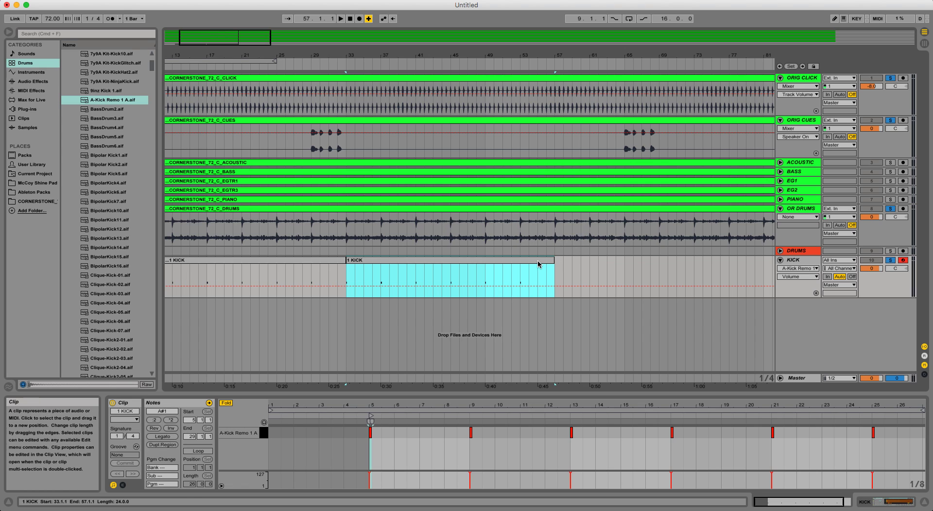
key(super+d)
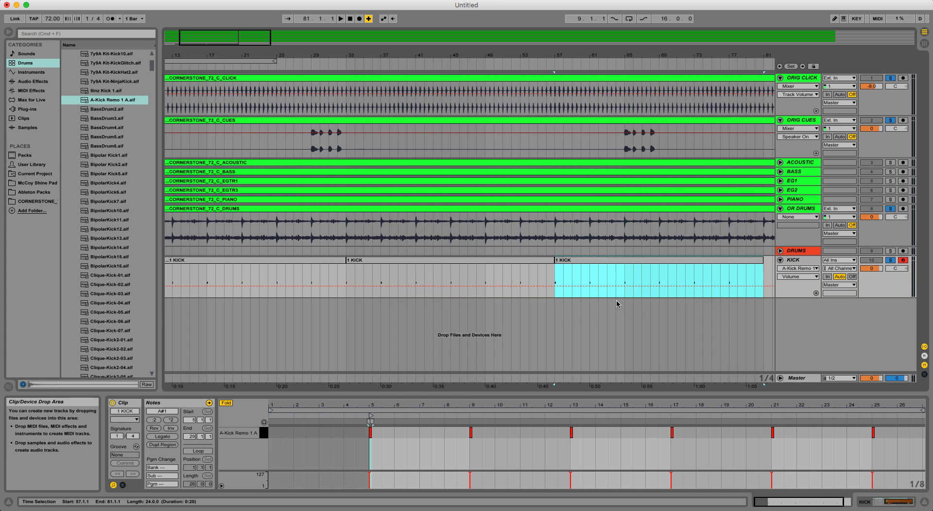
scroll(545, 288, right, 5)
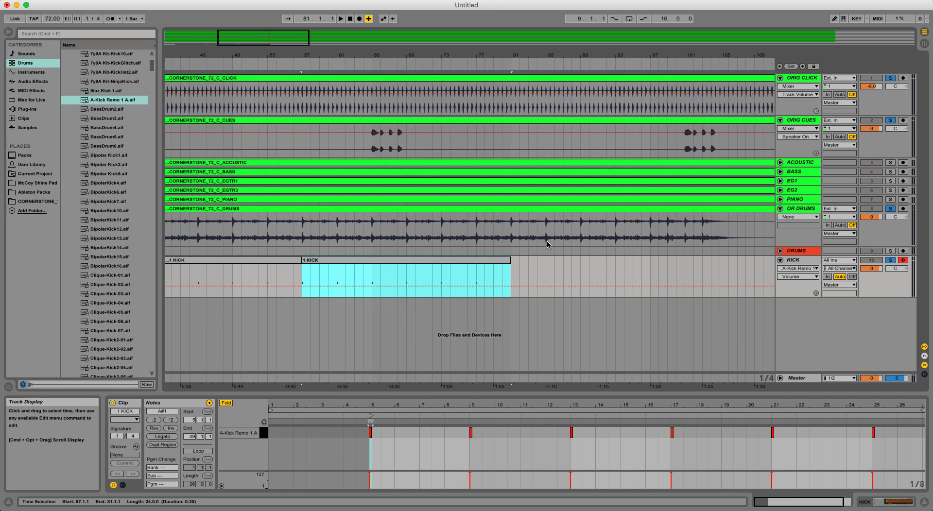
key(super+d)
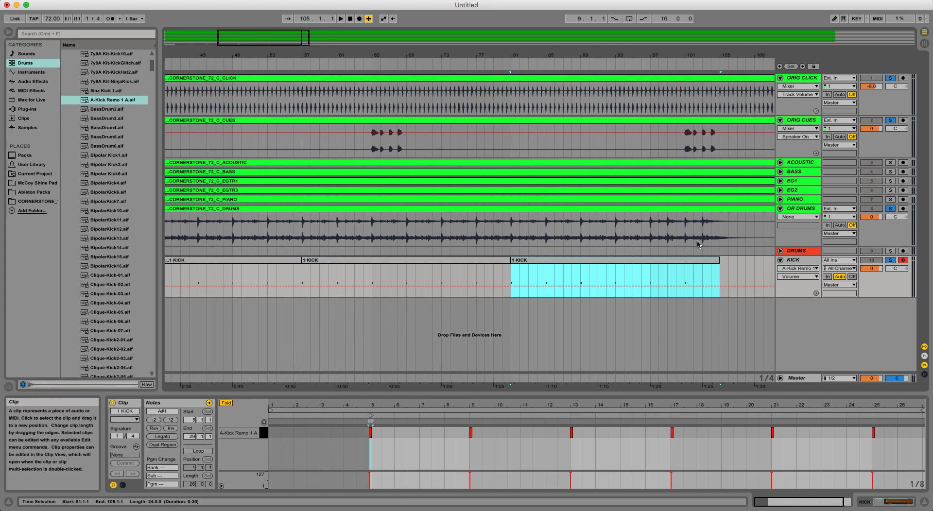
Copy the one-bar kick hit at bar 101 of the KICK track to bar 103 and delete the leftover clip from bar 104 to 105
click(692, 277)
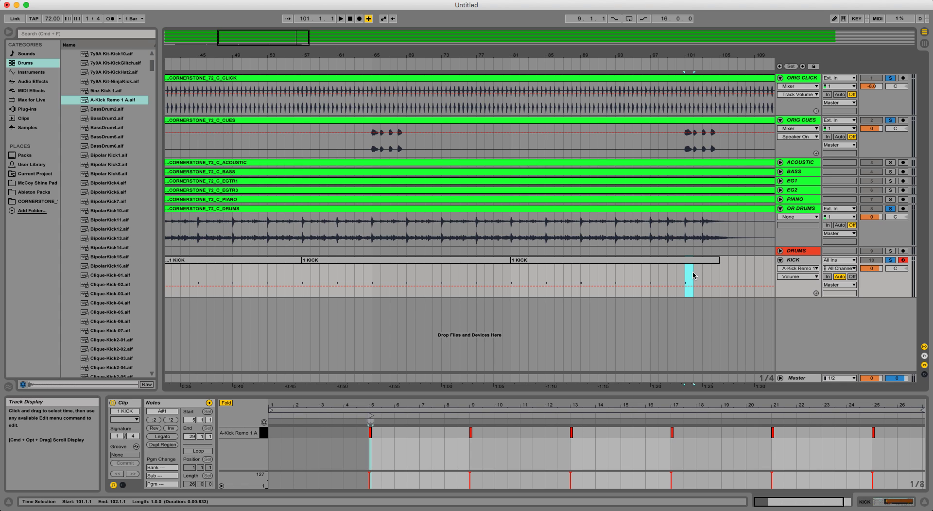
click(702, 279)
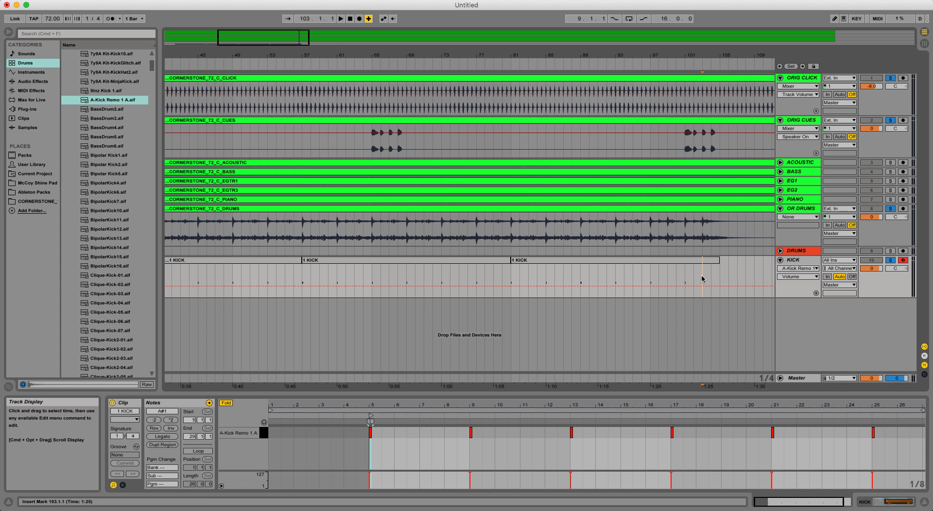
drag(702, 279, 711, 279)
key(super+e)
click(716, 262)
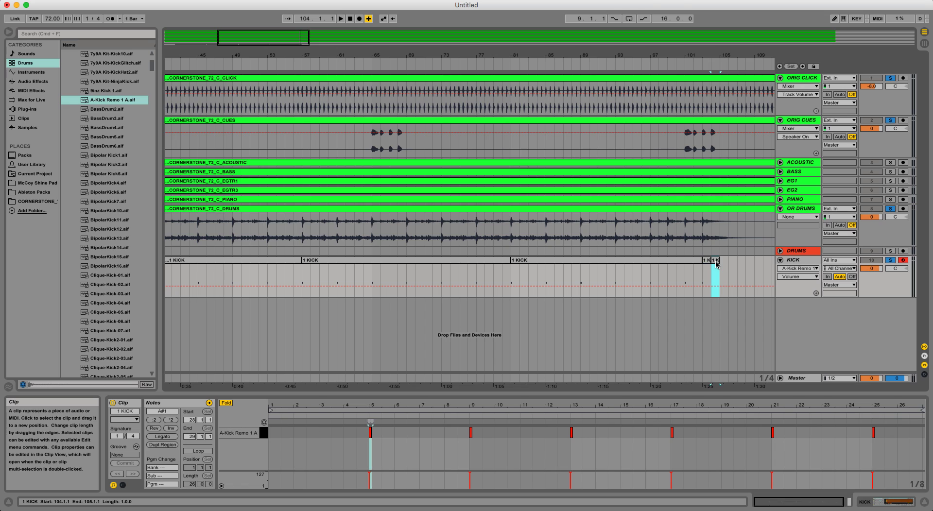
click(715, 264)
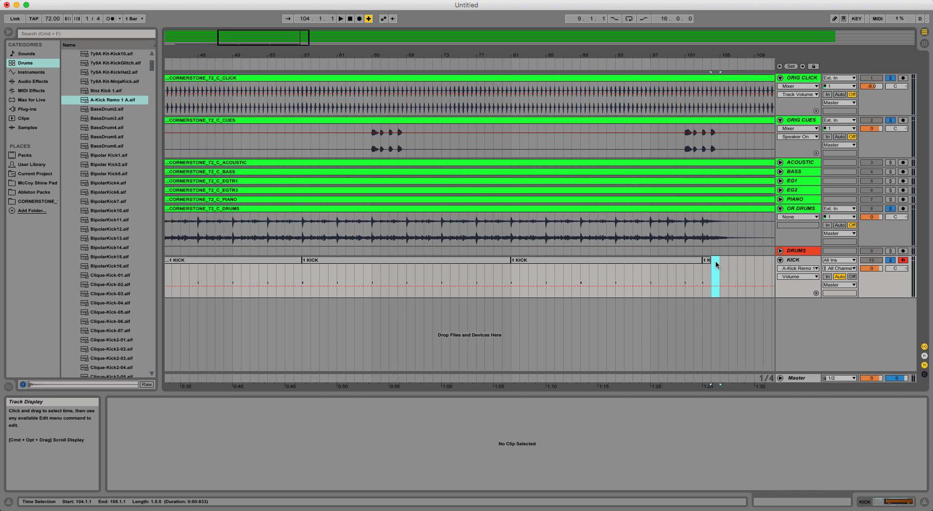
Consolidate all KICK clips from bar 9 to bar 104 into a single clip
click(707, 260)
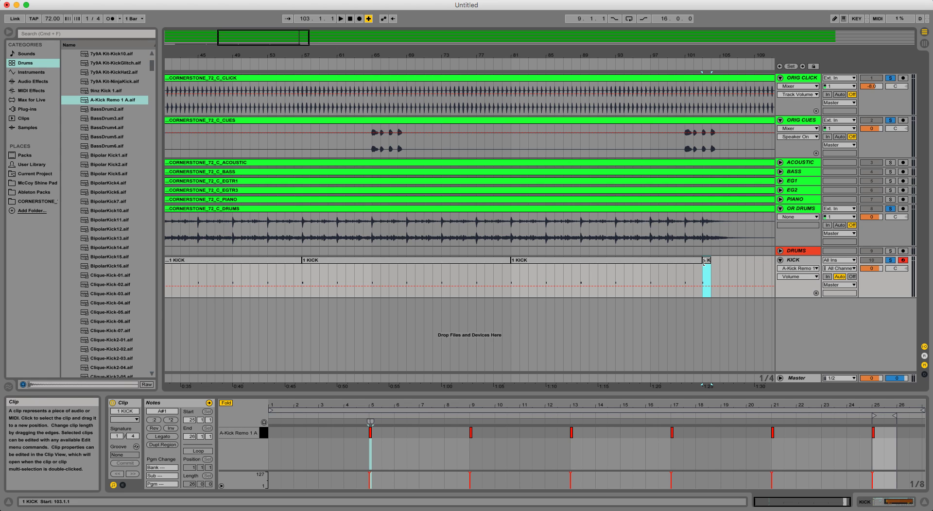
scroll(632, 277, left, 20)
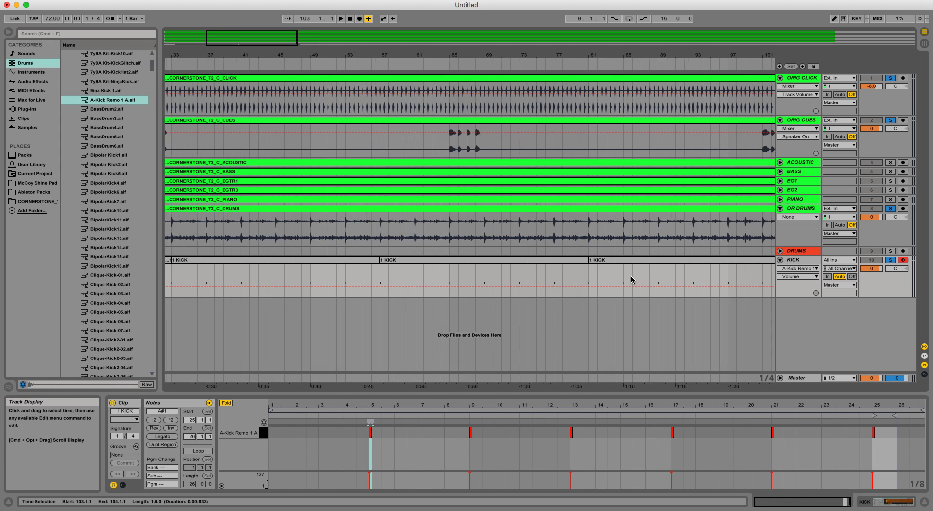
shift+click(370, 261)
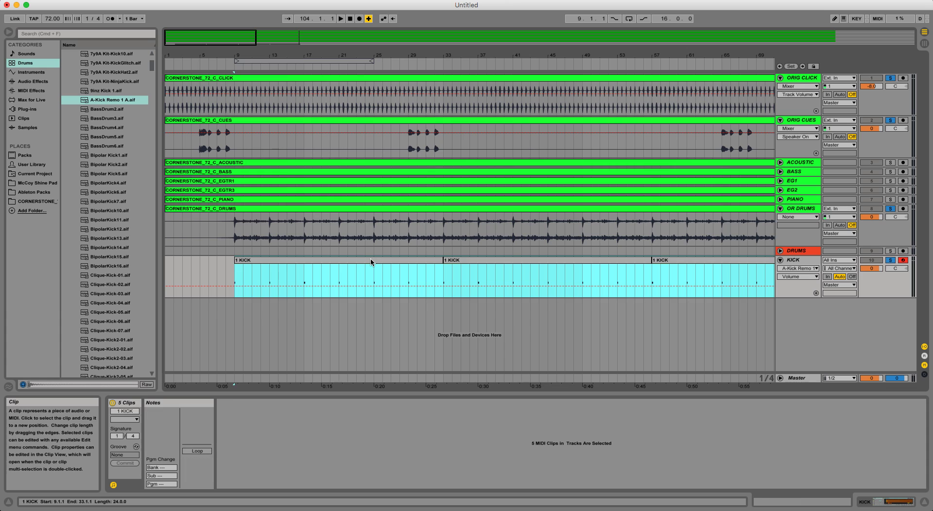
right_click(480, 261)
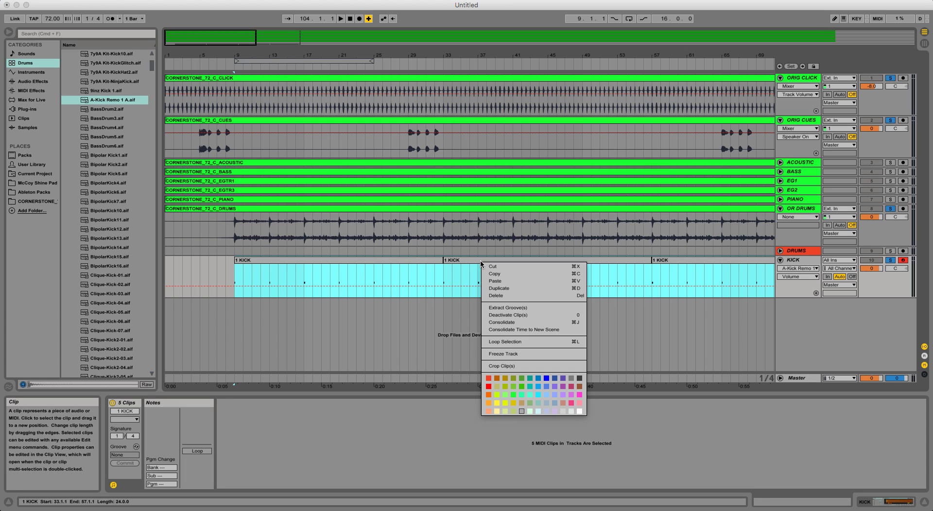
click(510, 323)
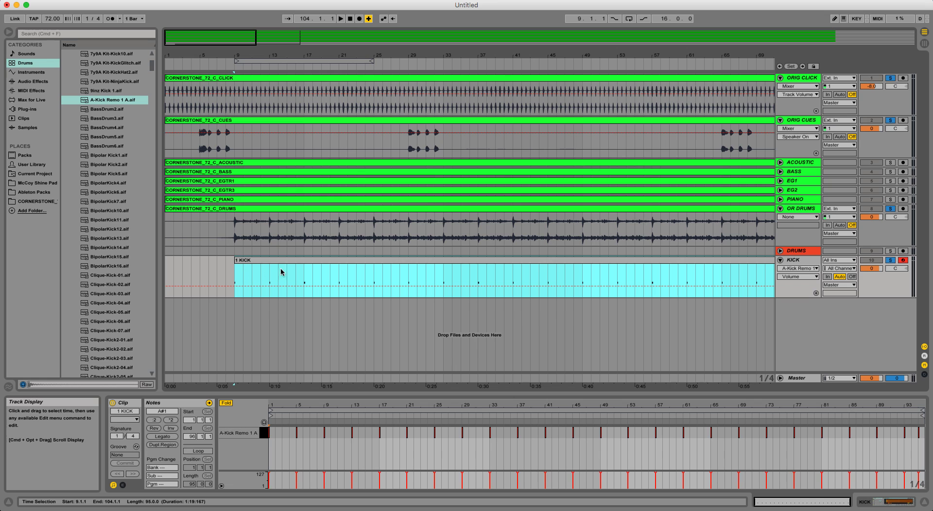
scroll(483, 270, right, 10)
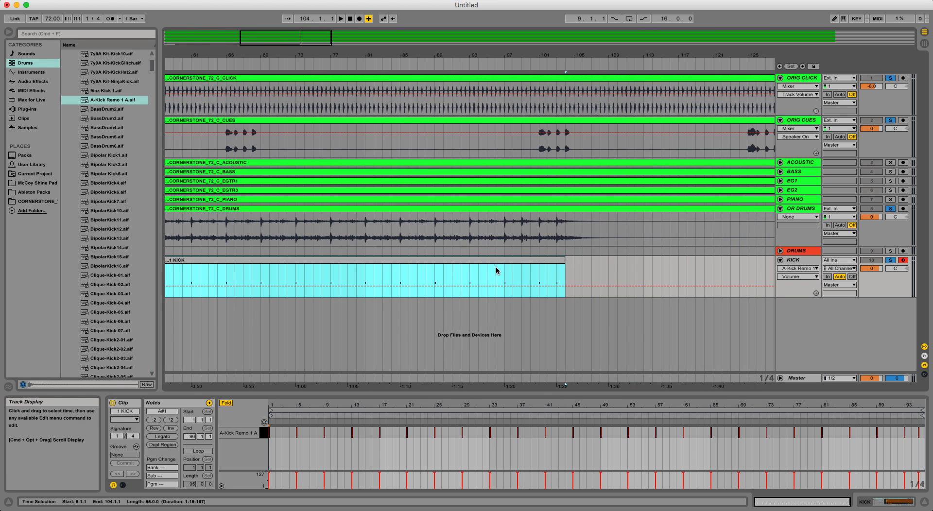
Play the end of the KICK clip from about bar 87, solo only the KICK track and lower the A-Kick Remo 1 A sample's volume
click(412, 261)
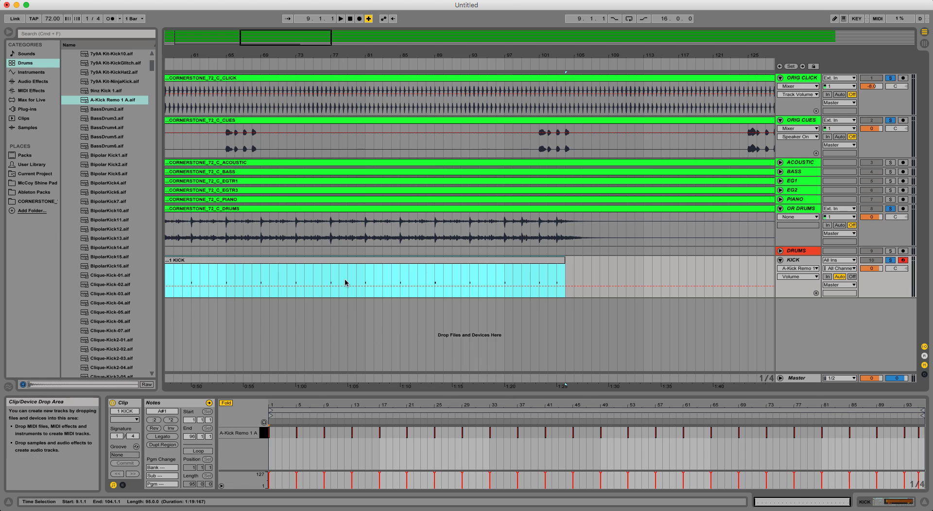
click(422, 62)
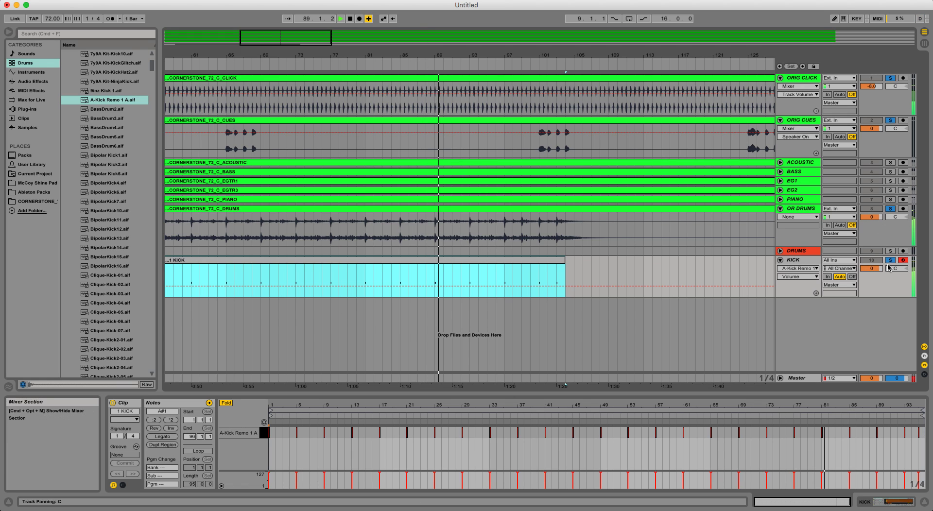
click(890, 261)
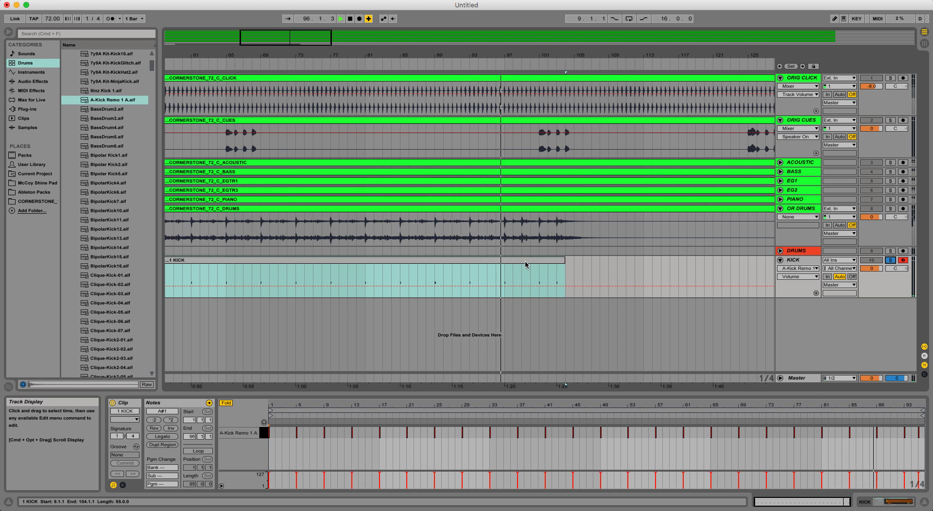
click(791, 261)
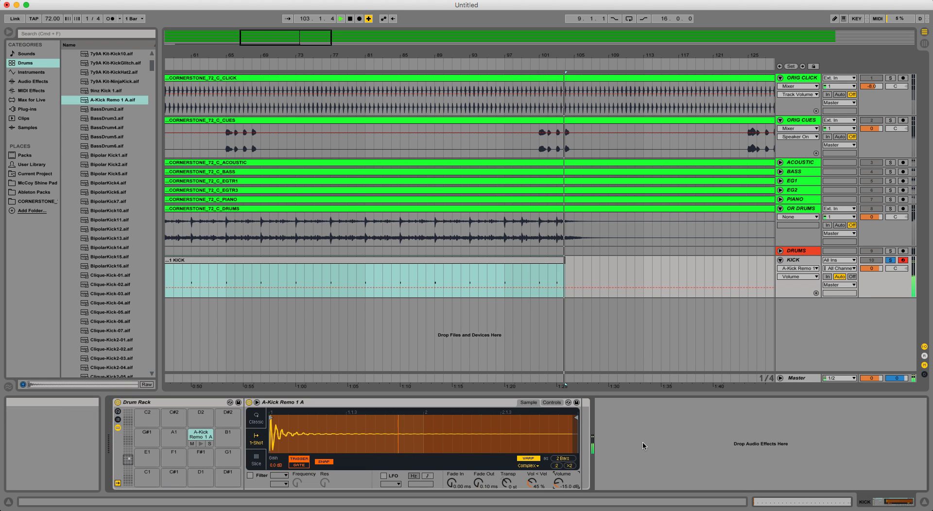
click(500, 65)
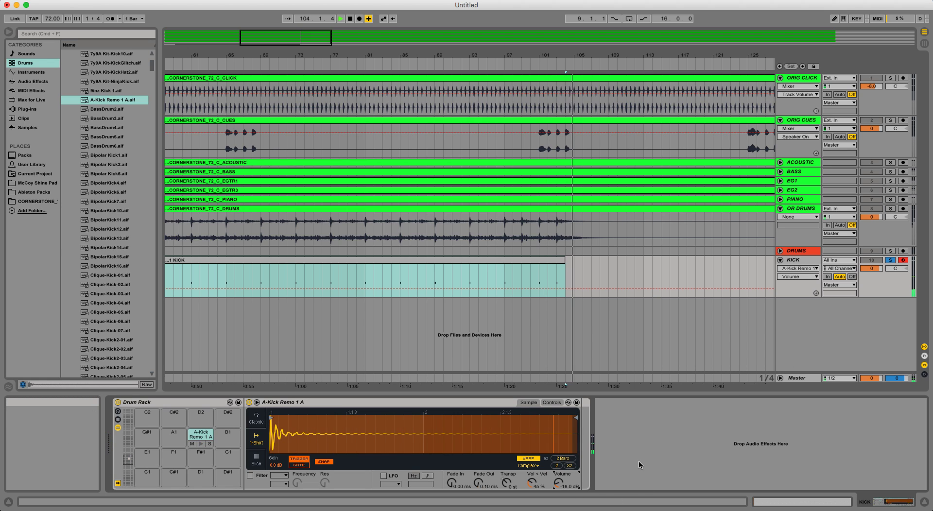
scroll(575, 486, down, 1)
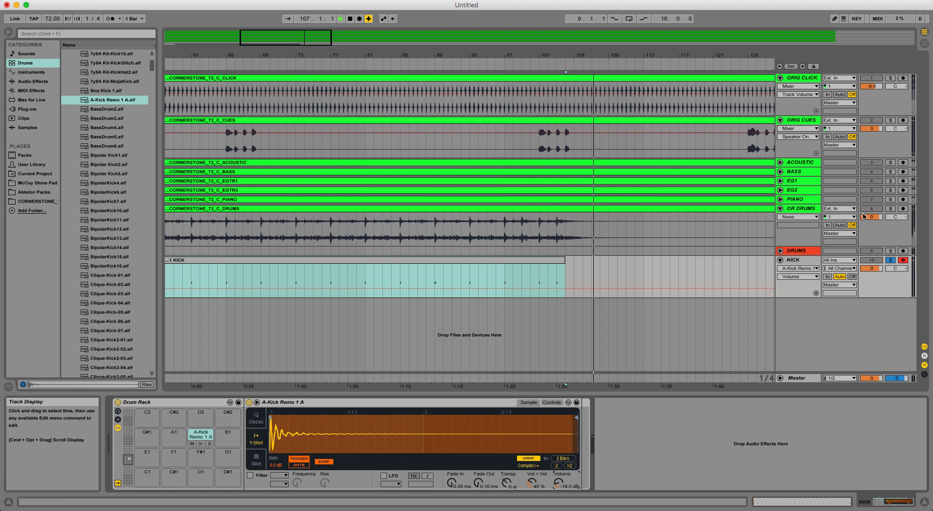
key(space)
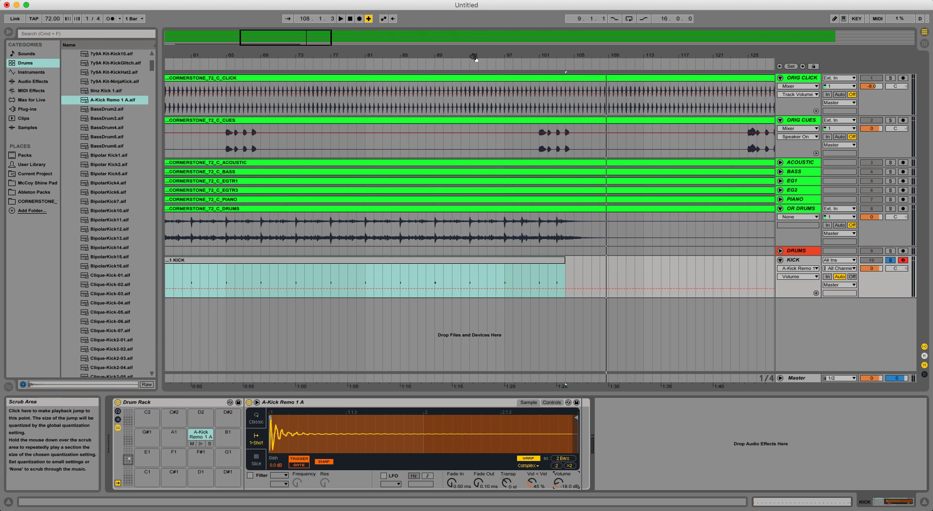
Add the EQ Eight drum preset Kick EQ 2 after the Drum Rack on the KICK track
click(473, 279)
key(minus)
key(minus)
key(minus)
key(minus)
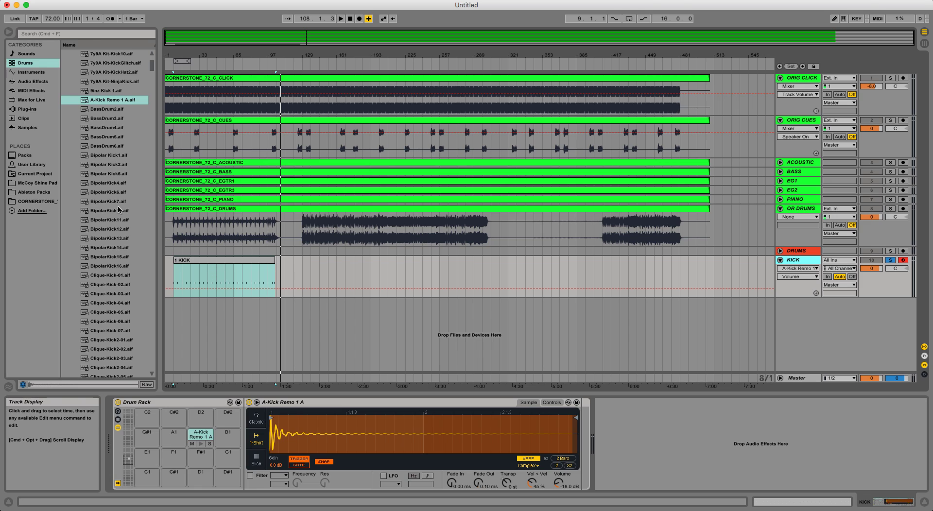
click(33, 82)
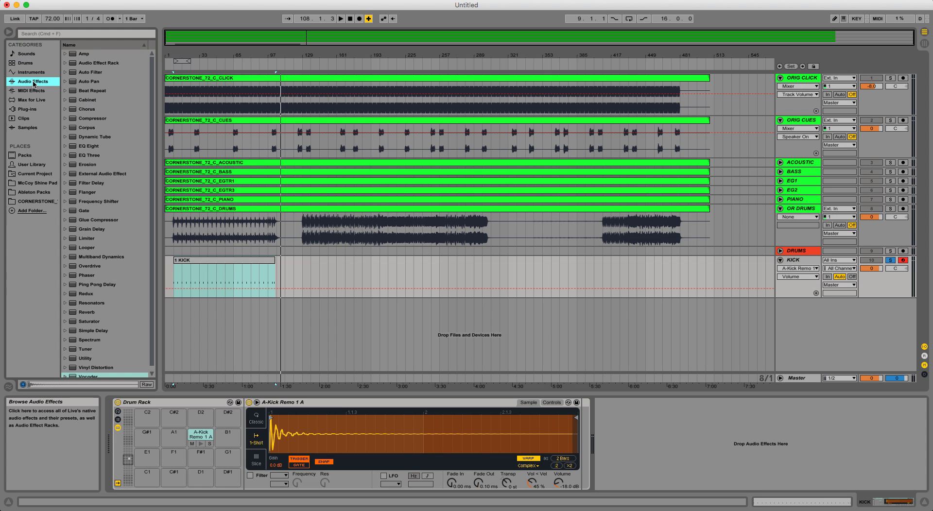
click(66, 147)
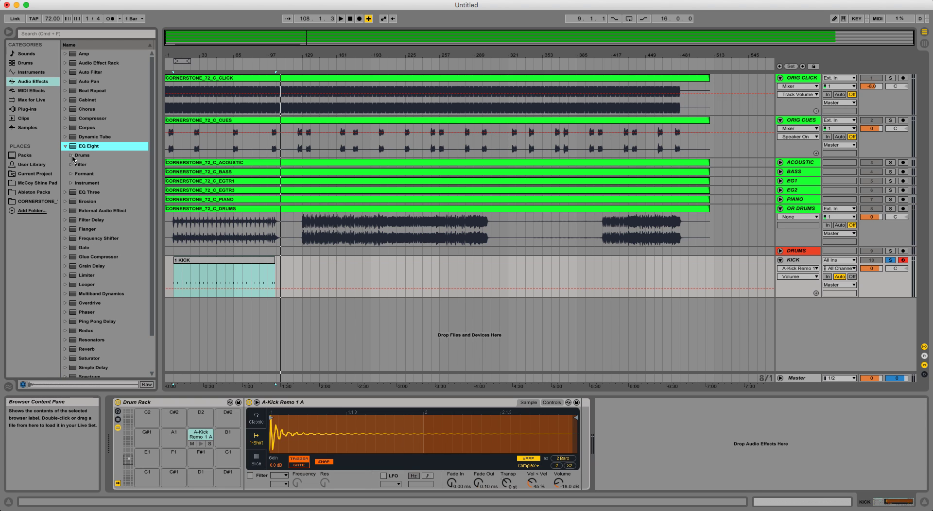
click(71, 156)
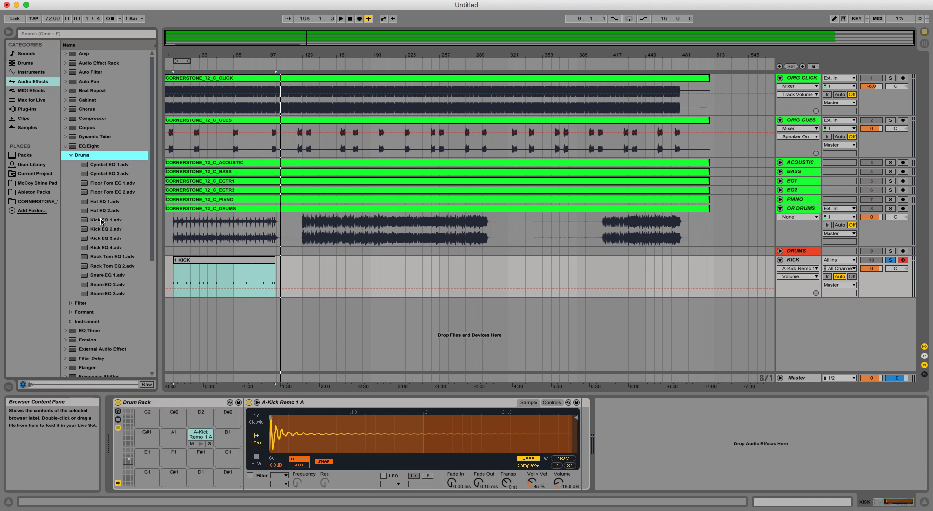
click(102, 231)
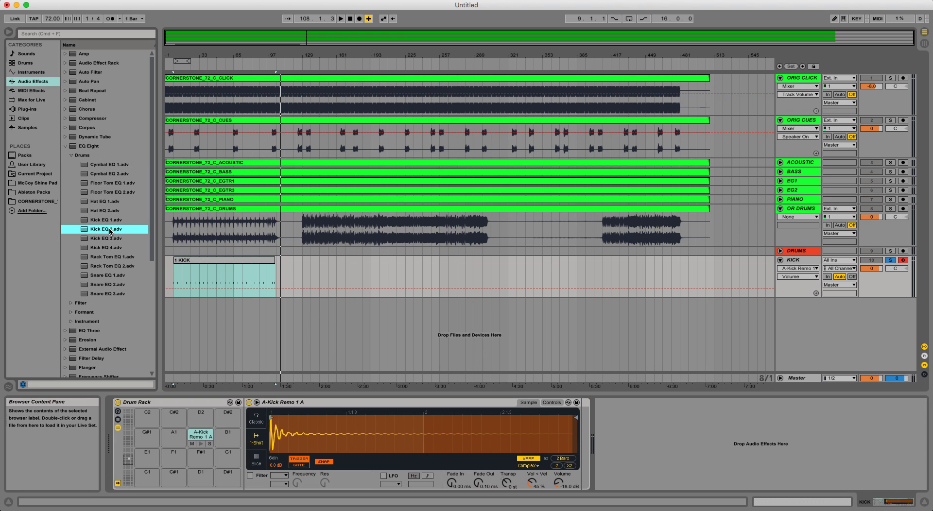
drag(110, 232, 626, 431)
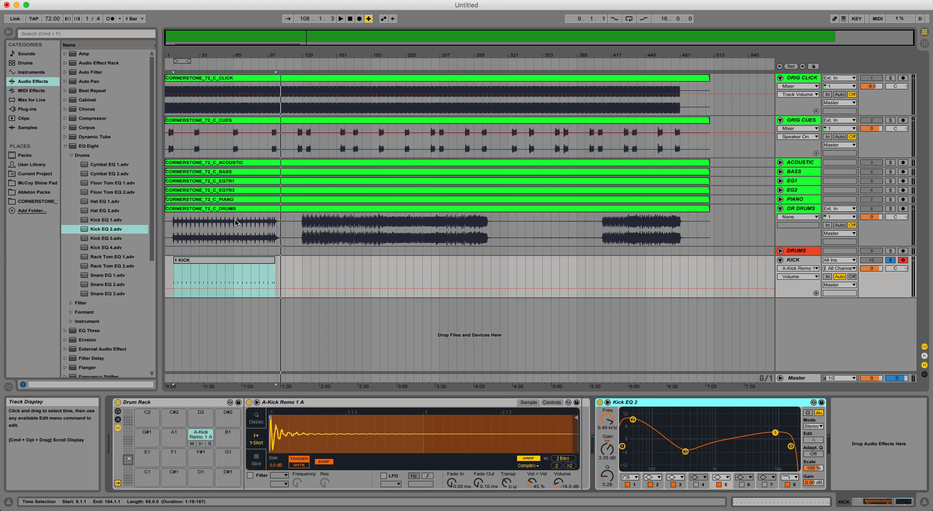
Audition the A-Kick Remo 1 A pad through the EQ and set the sample's volume to -16.0 dB
click(199, 444)
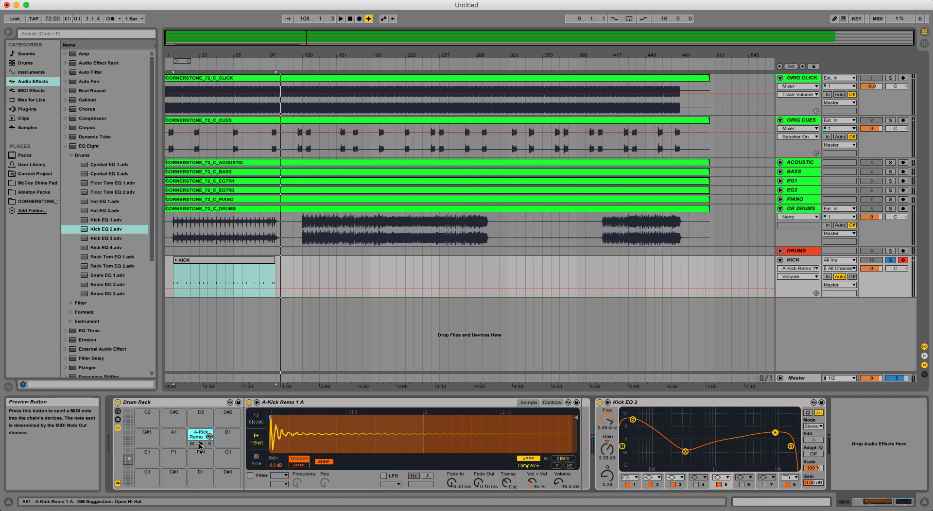
click(200, 444)
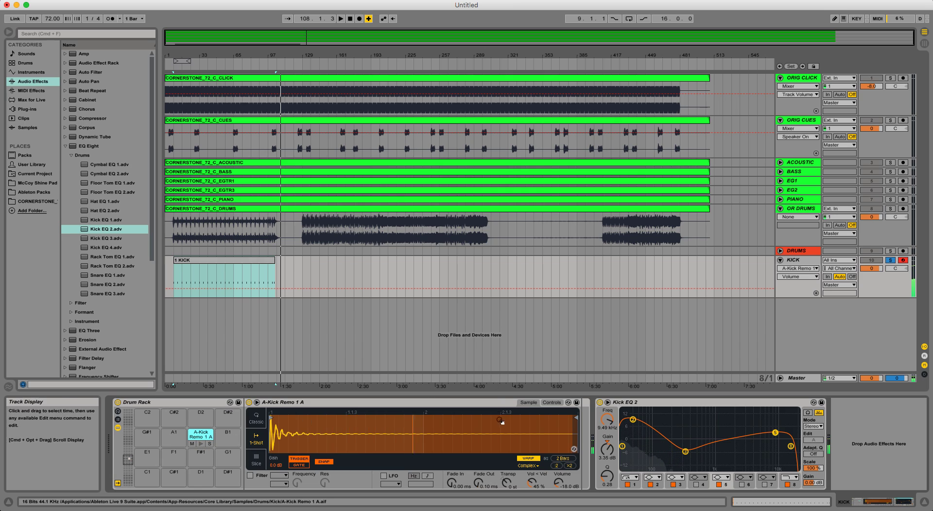
drag(559, 484, 558, 474)
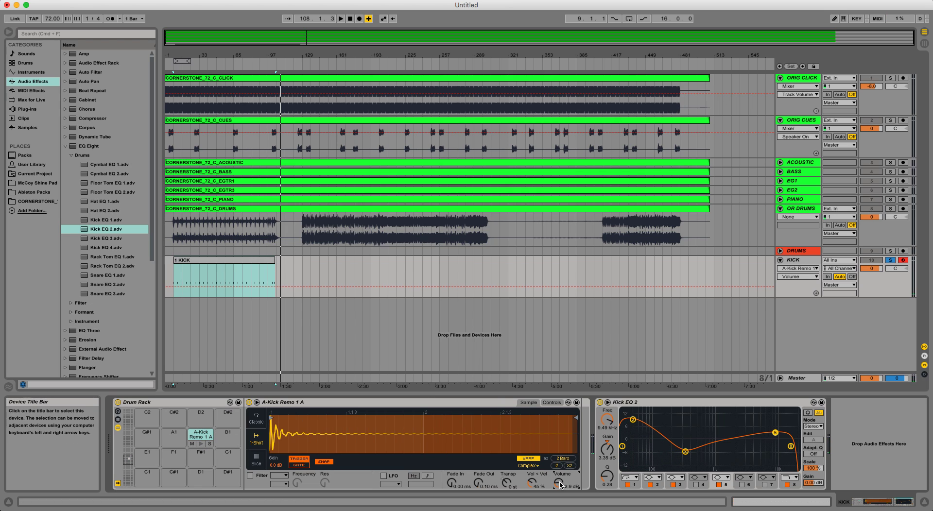
click(201, 444)
click(200, 441)
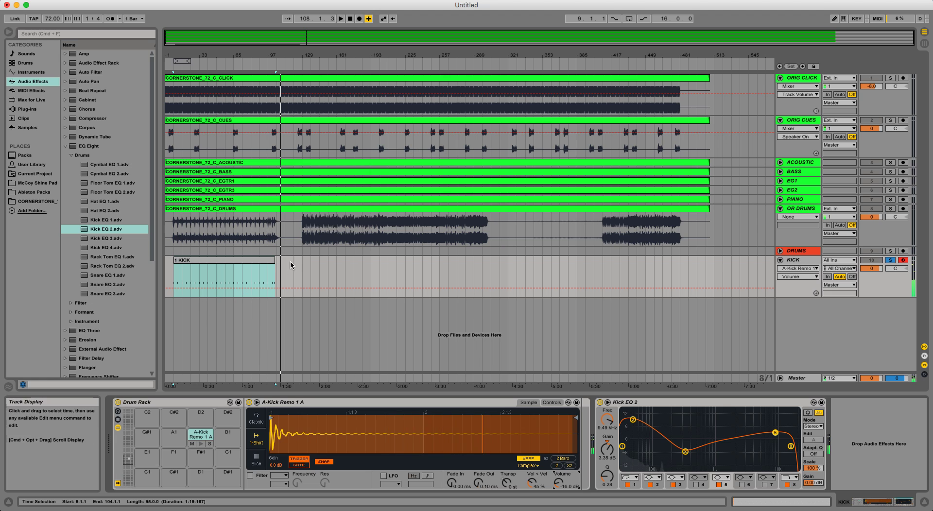
Select the one-bar kick hit from bar 103 to 104 at the end of the KICK clip
drag(308, 55, 311, 107)
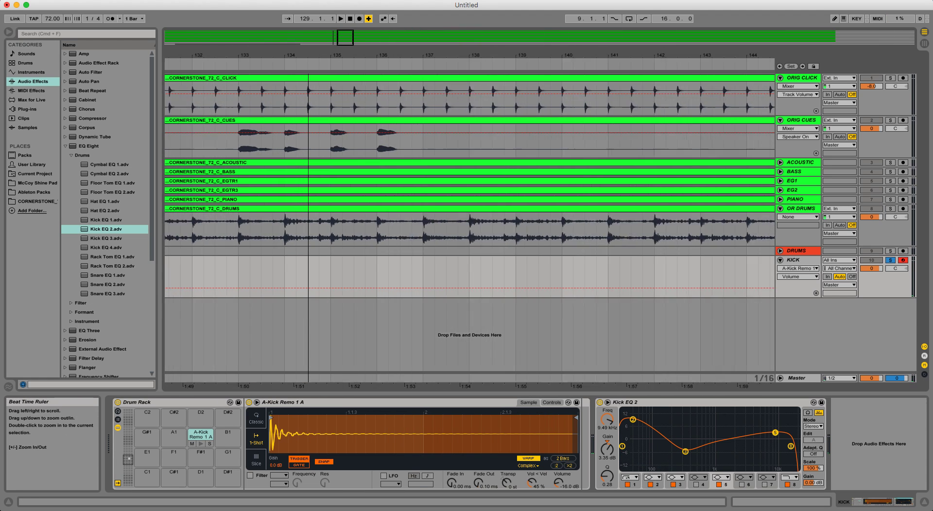
scroll(328, 218, left, 10)
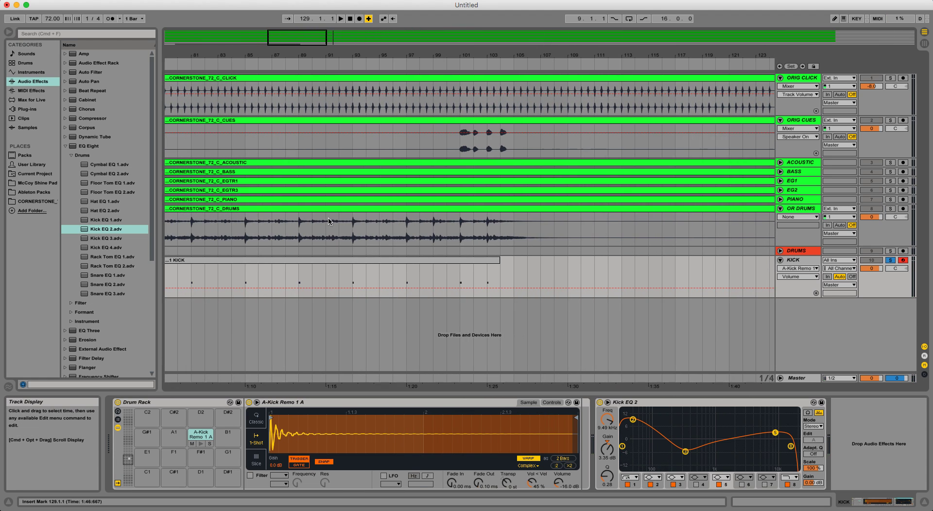
drag(488, 285, 498, 279)
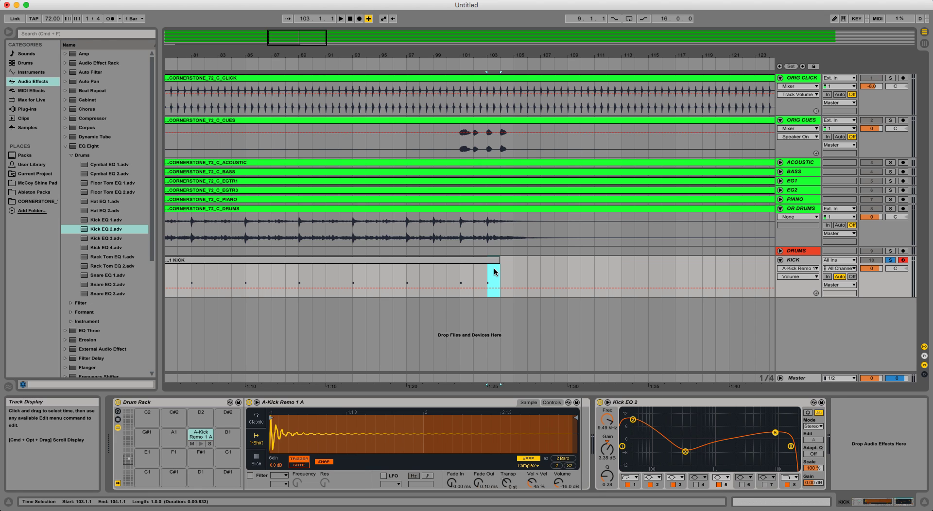
Solo the OR DRUMS track alongside KICK and play the original drums' re-entry at bar 129 from about bar 127 to bar 136
scroll(500, 238, up, 5)
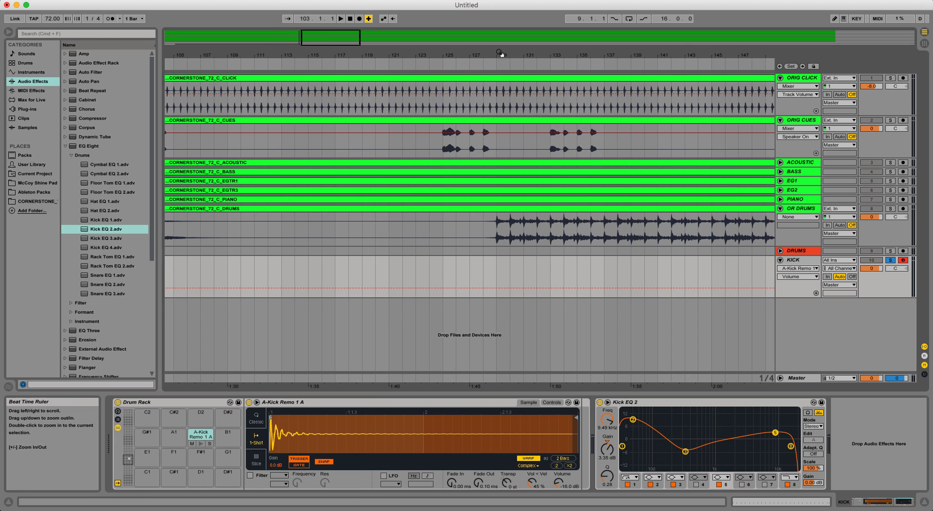
scroll(500, 56, right, 10)
scroll(500, 56, up, 2)
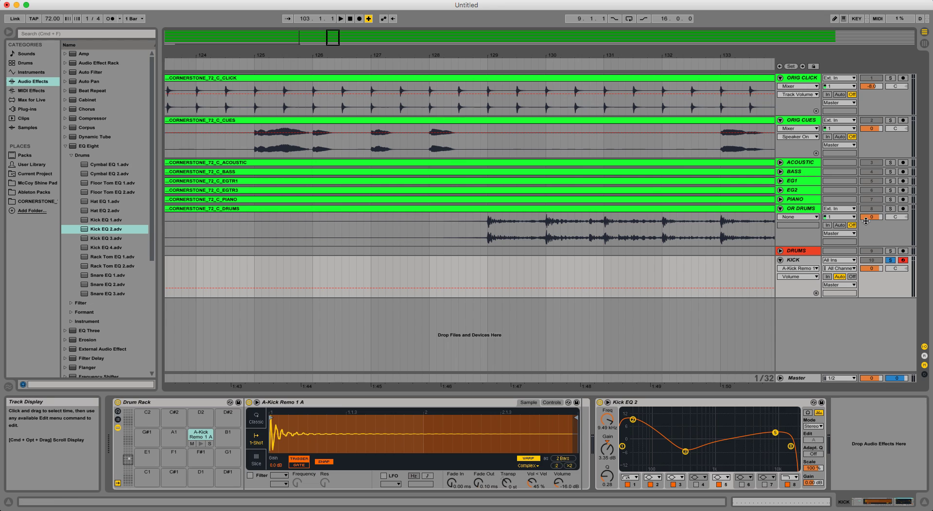
click(890, 209)
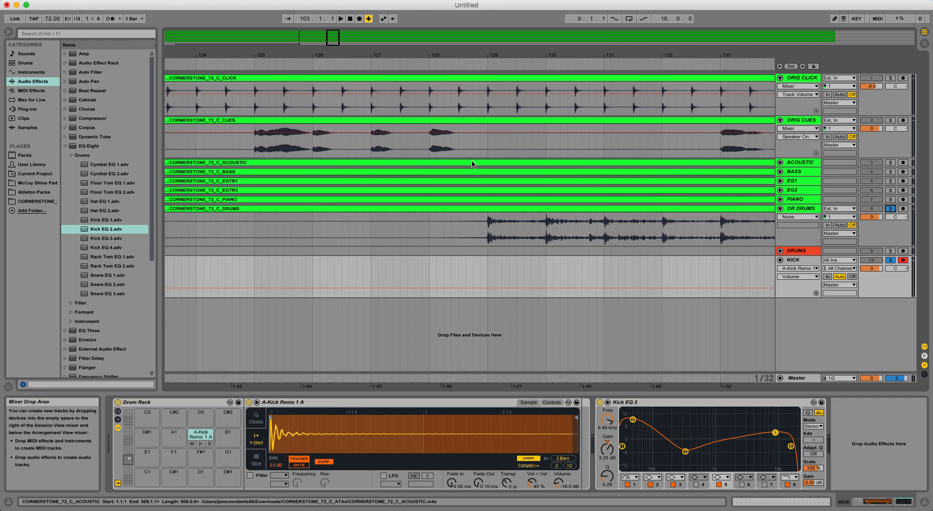
click(389, 63)
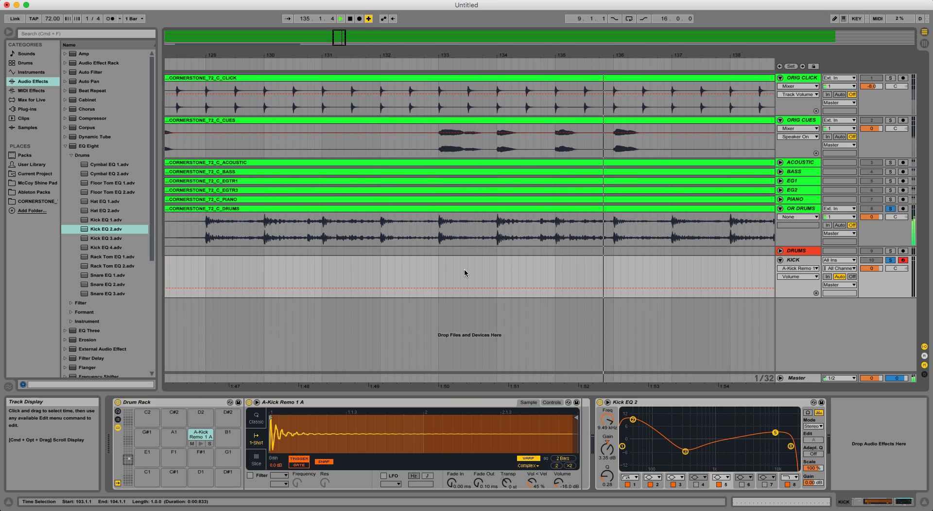
key(space)
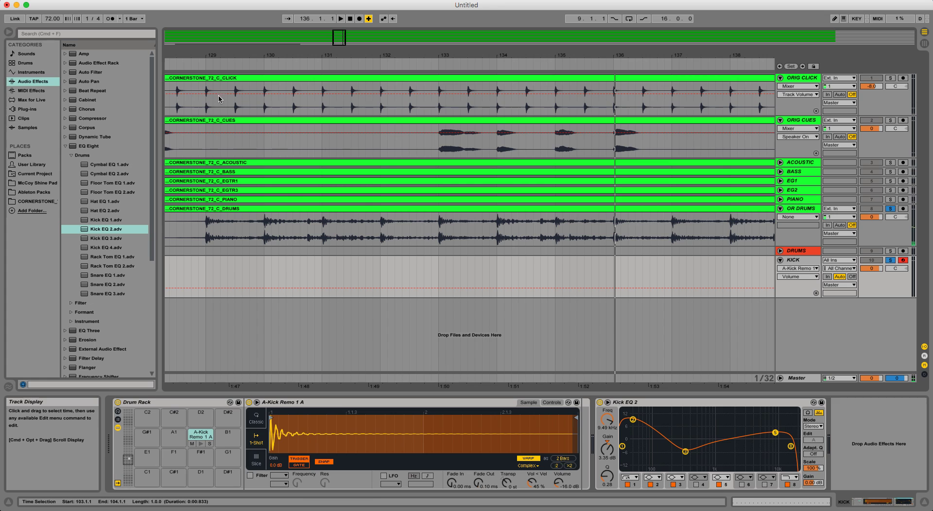
Replay the soloed original drums around their re-entry, stopping at about bar 136
key(space)
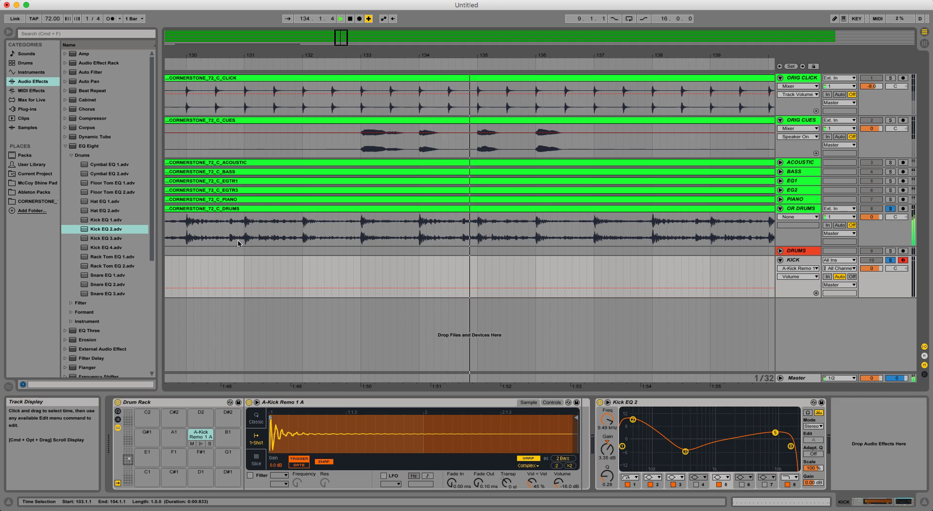
scroll(248, 241, left, 5)
key(space)
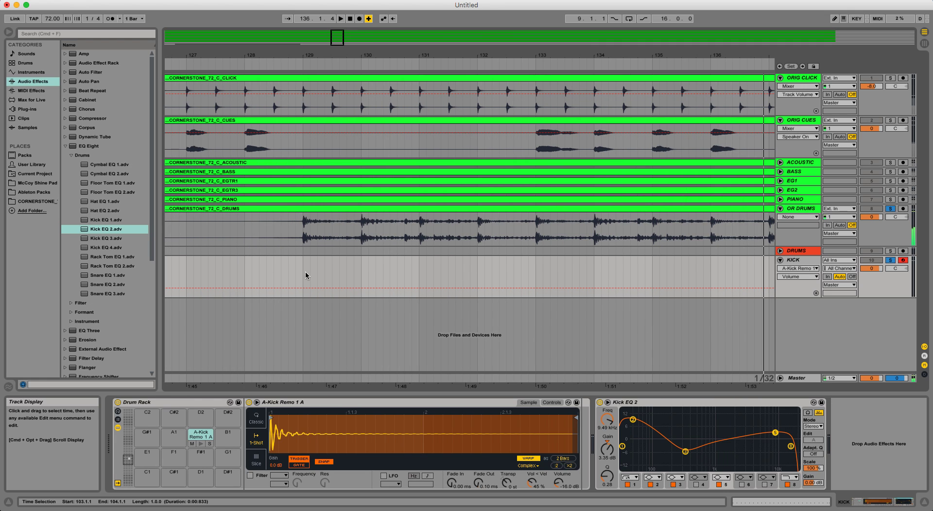
Paste the copied one-bar kick clip on the KICK track at bar 129, where the original drums re-enter
click(301, 274)
key(super+shift+m)
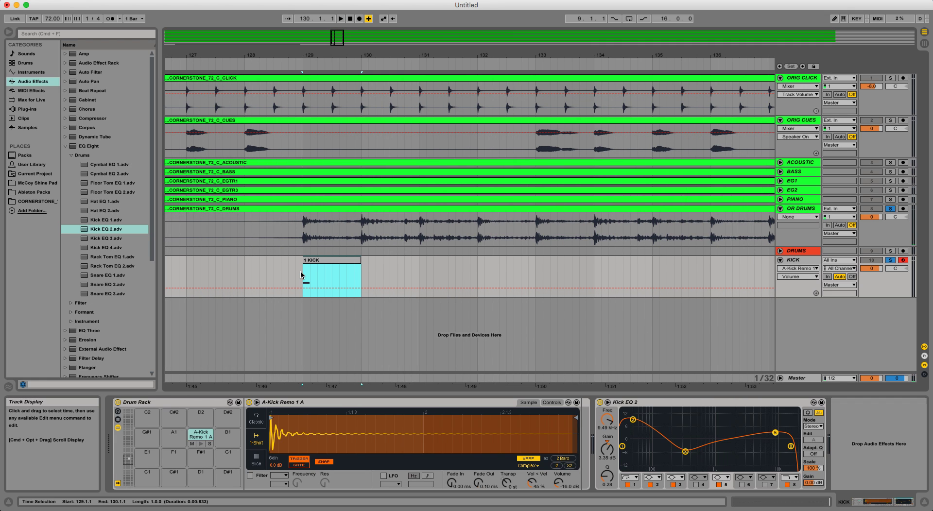
right_click(326, 259)
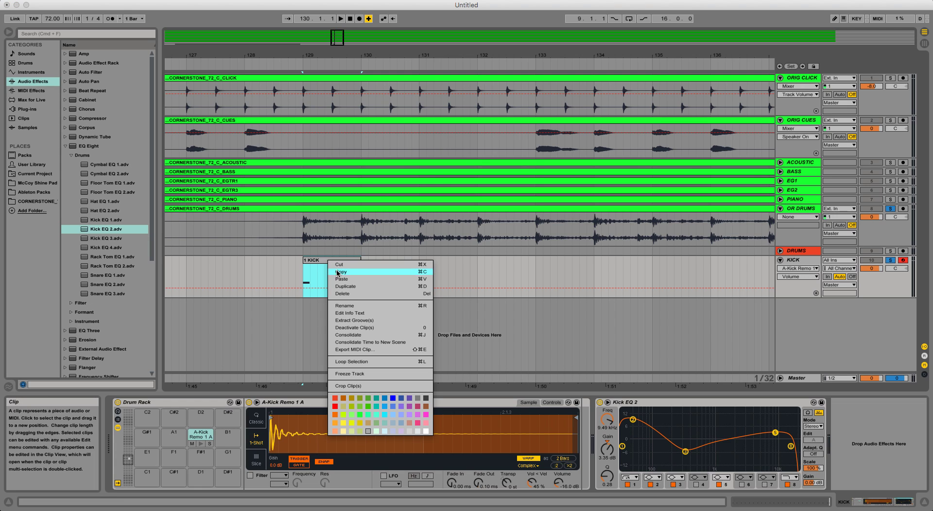
click(460, 281)
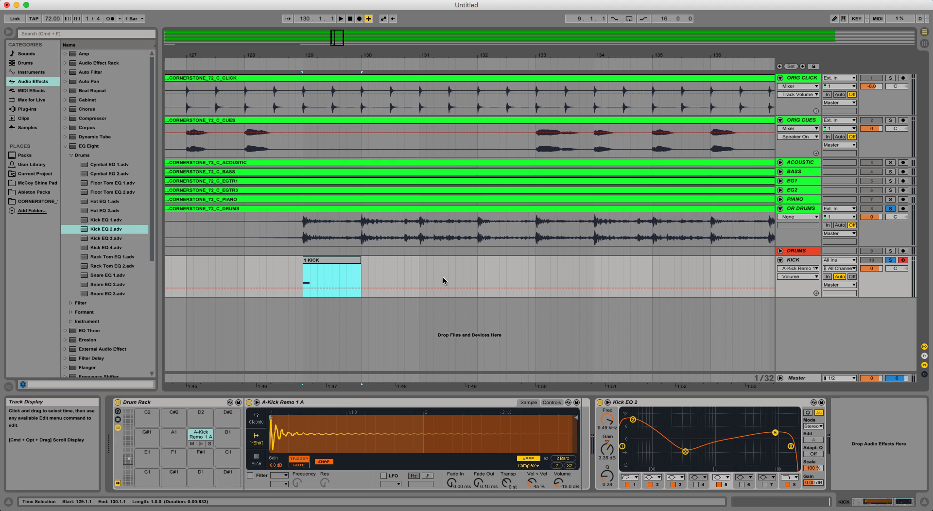
Duplicate the one-bar kick clip seven times from bar 129 and delete the copies from bar 133 to 137
key(super+d)
key(super+d)
key(super+d)
key(super+d)
key(super+d)
key(super+d)
key(super+d)
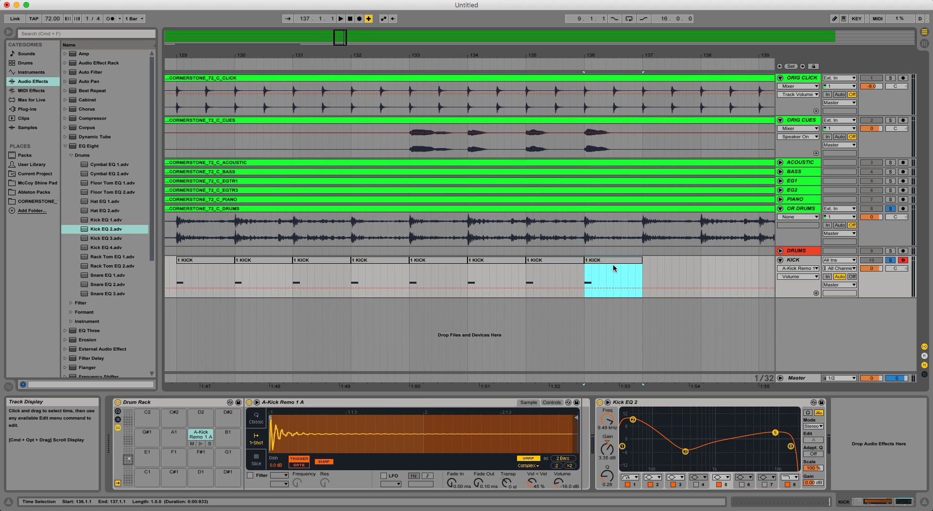
drag(656, 270, 407, 269)
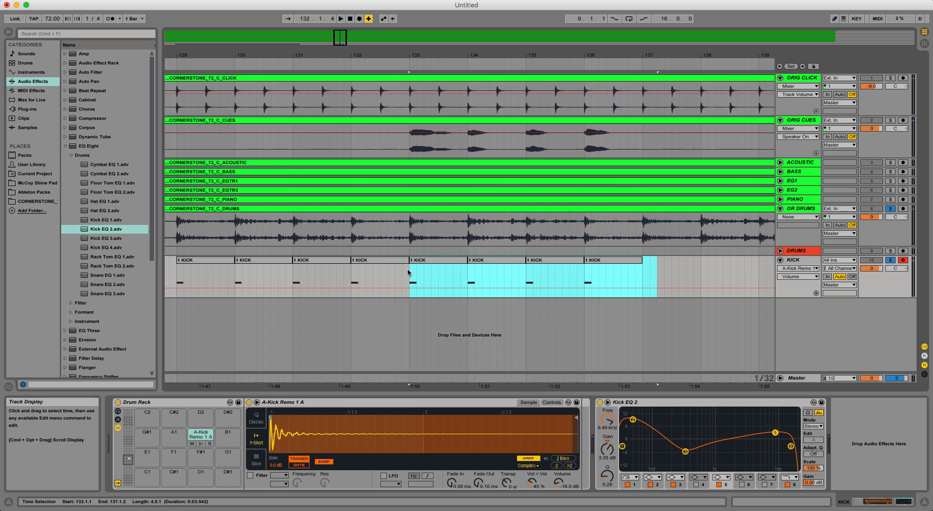
key(Delete)
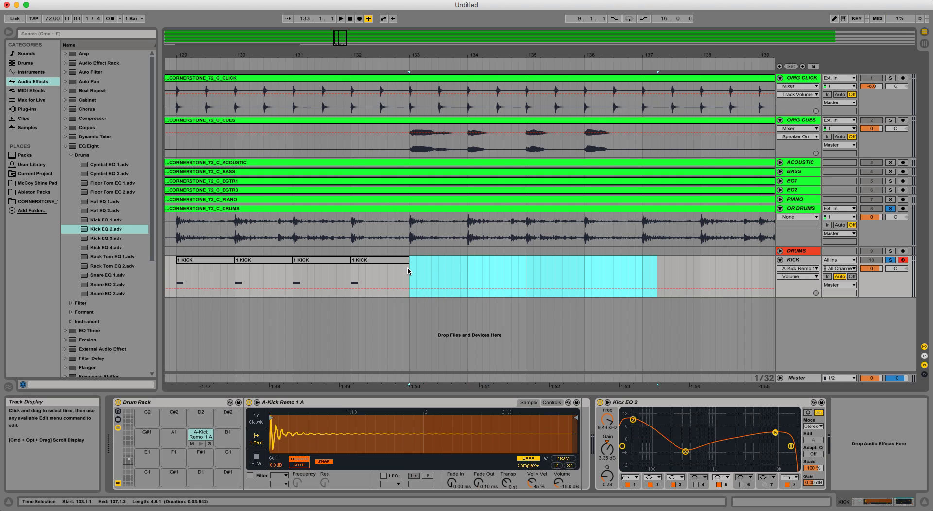
Select the four kick clips from bar 129 to 133 and duplicate the four-bar block eight times, up to bar 165
click(212, 258)
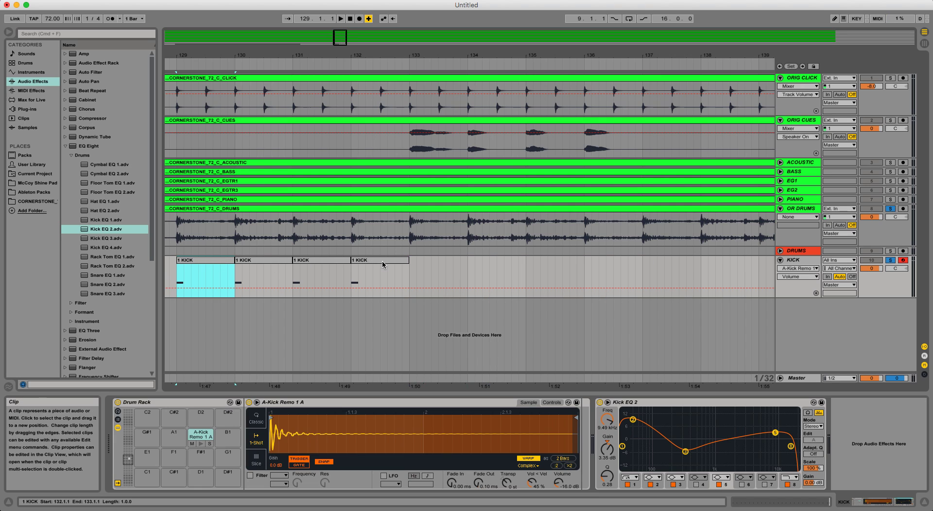
shift+click(382, 260)
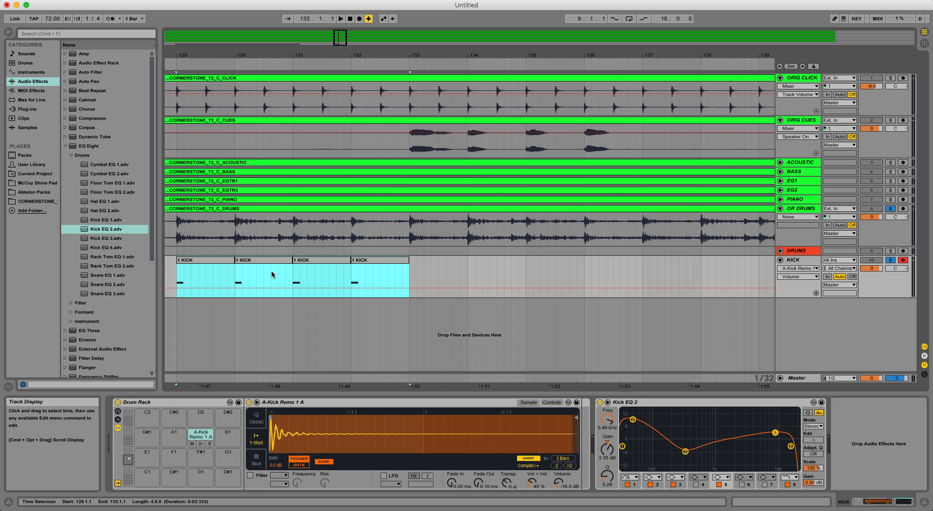
key(super+d)
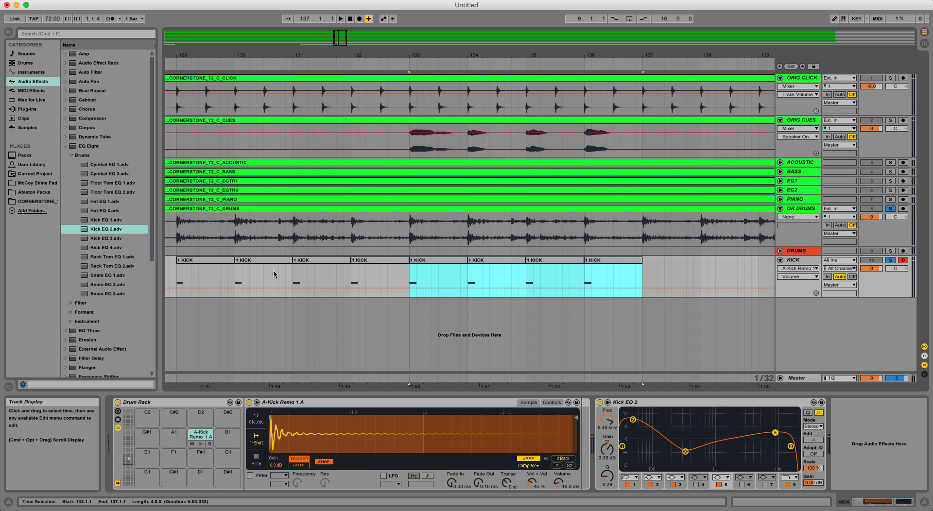
key(super+d)
drag(394, 58, 394, 44)
key(super+d)
key(super+d)
key(super+d)
key(super+d)
key(super+d)
key(super+d)
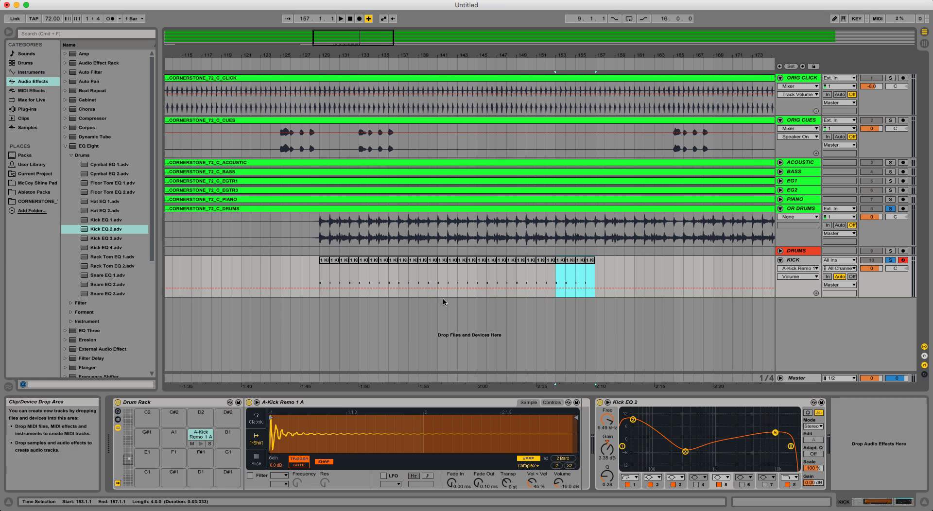
scroll(501, 270, right, 5)
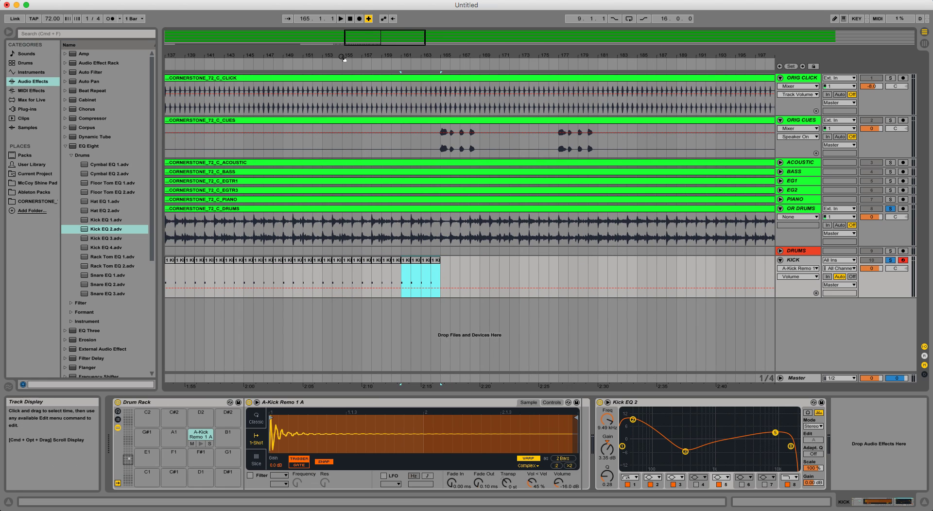
Duplicate the selected four-bar block of kick clips repeatedly until the KICK track is filled up to bar 201
drag(340, 58, 340, 107)
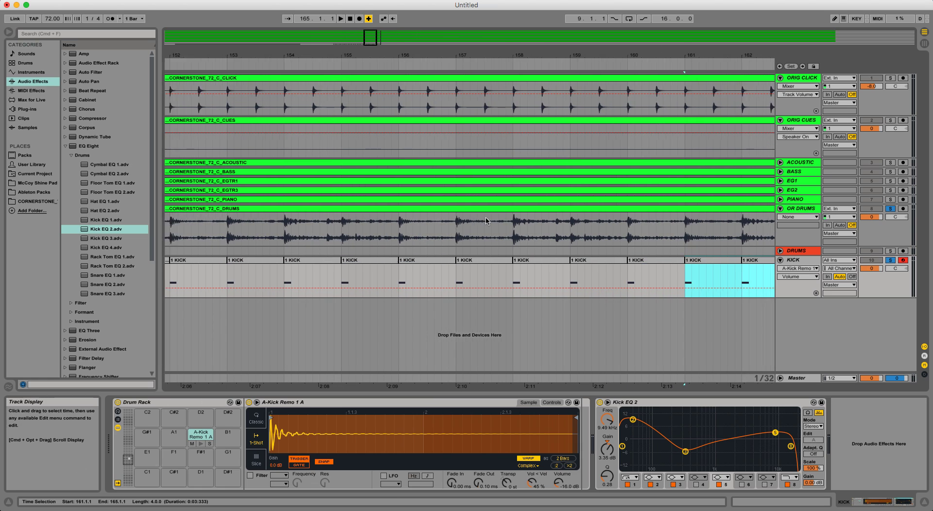
key(super+d)
key(space)
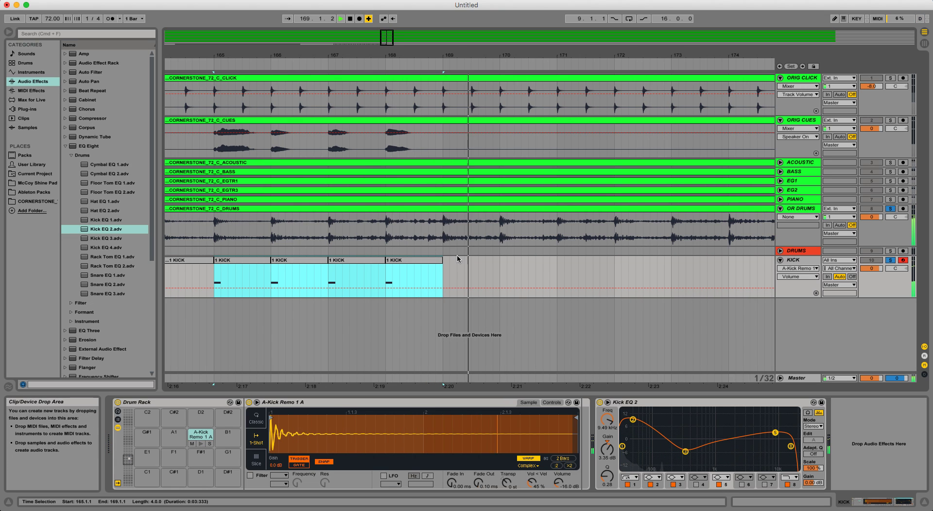
key(super+d)
key(minus)
key(minus)
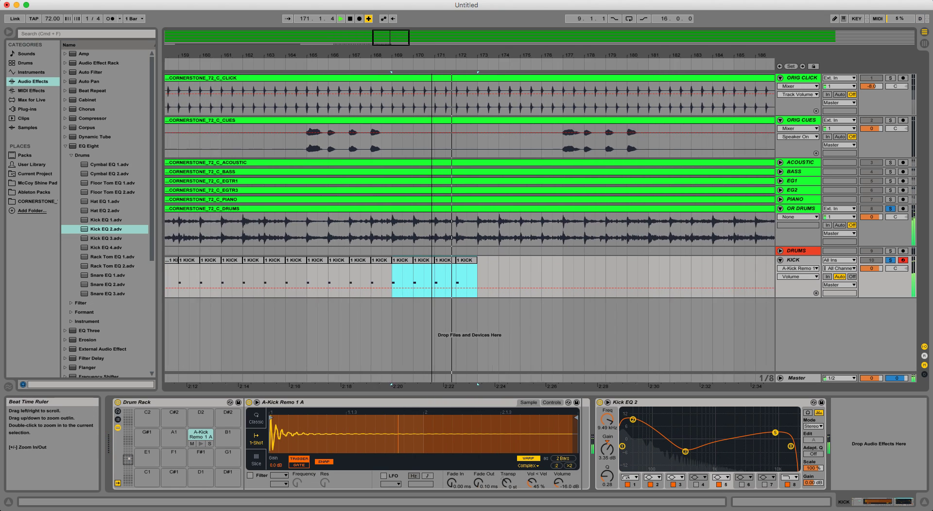
key(super+d)
key(super+d)
key(super+d)
key(super+d)
key(super+d)
key(super+d)
key(super+d)
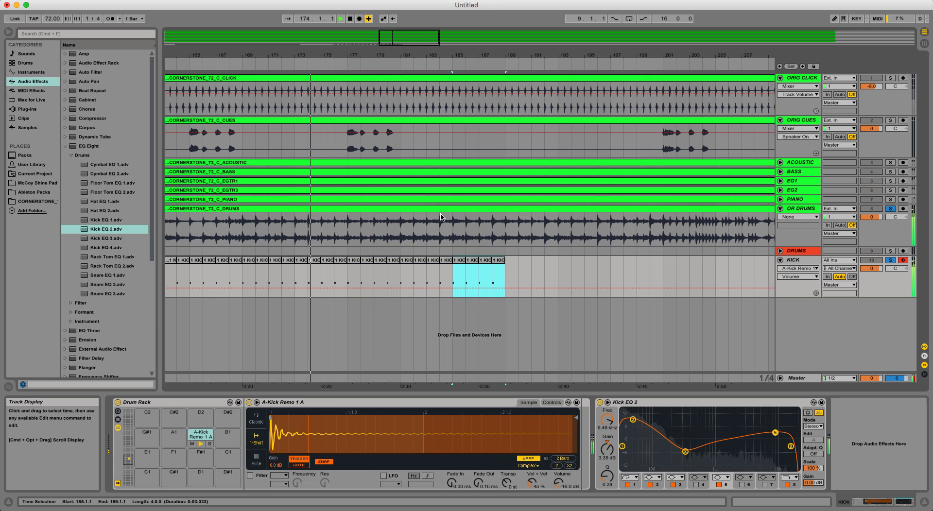
Copy the first sixteenth of the kick clip at bar 200 and paste it at 201.1.1 and 201.1.3 on the KICK track
click(578, 61)
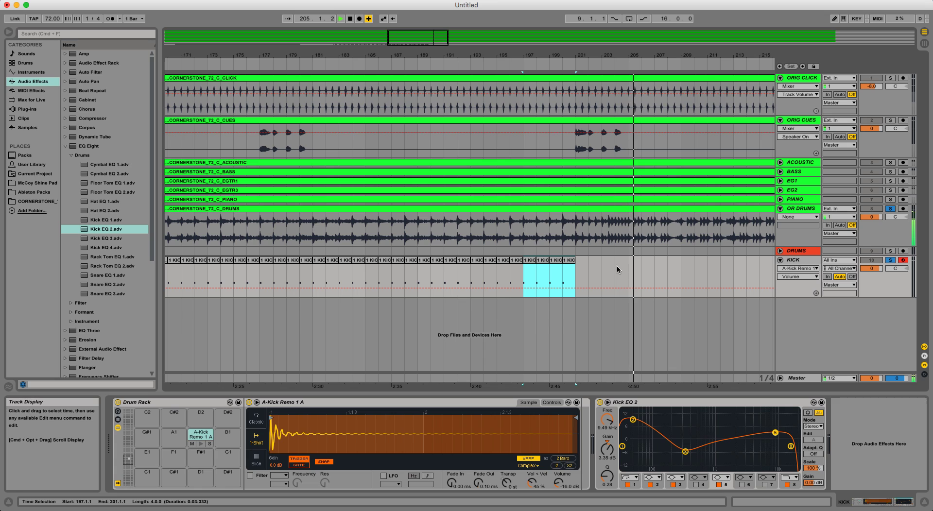
drag(673, 55, 673, 88)
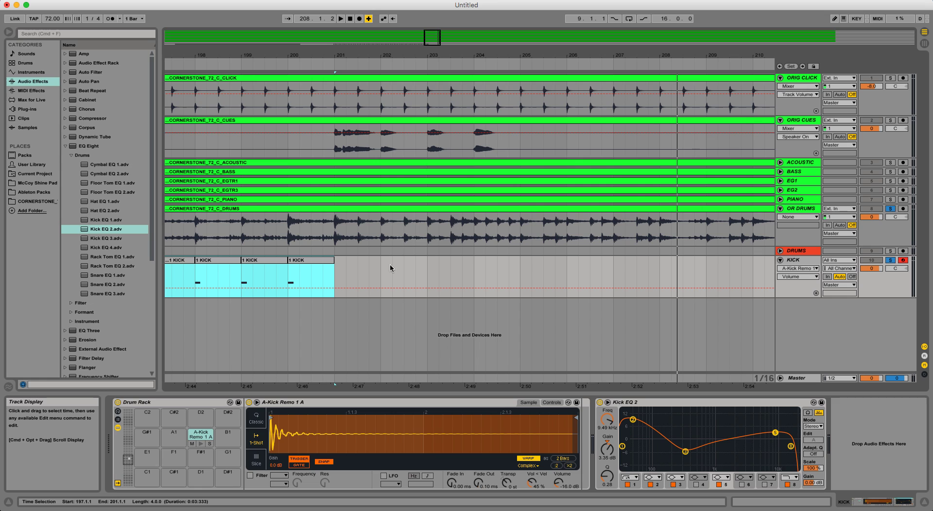
drag(506, 55, 403, 58)
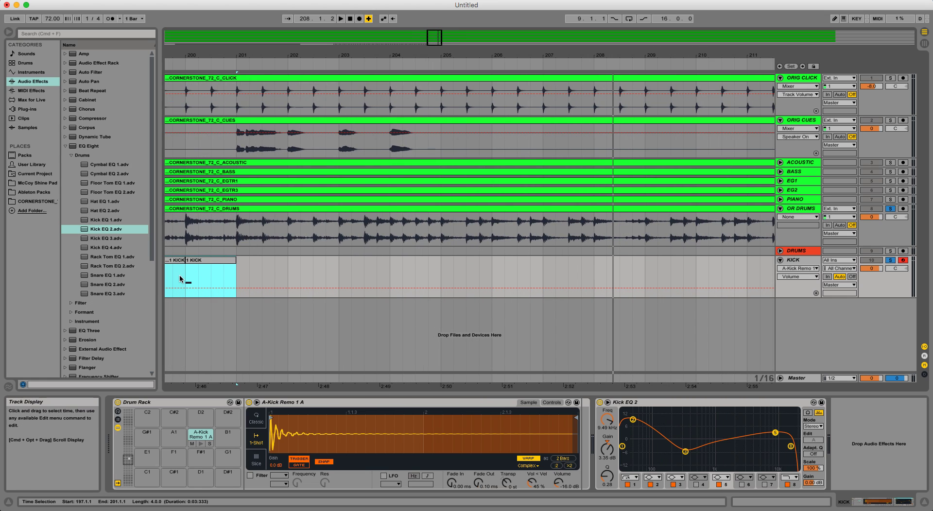
drag(187, 278, 200, 273)
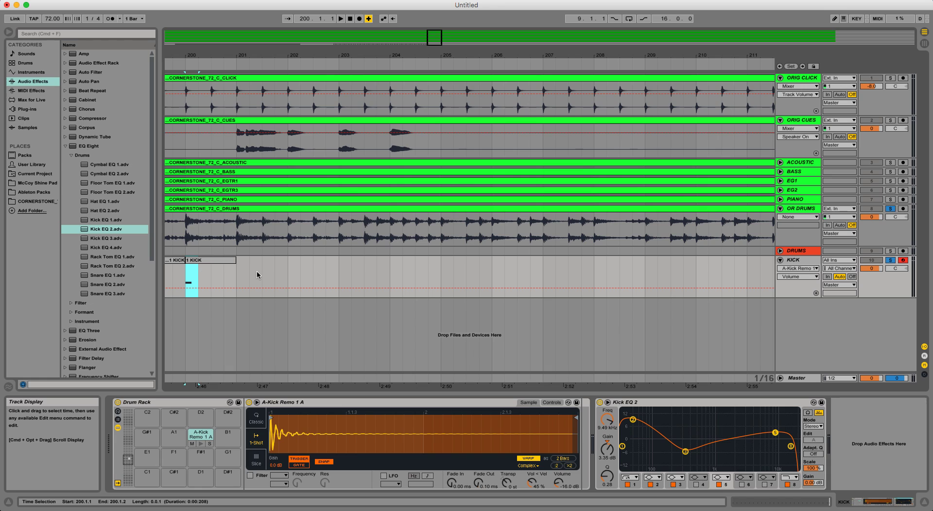
click(239, 281)
key(super+v)
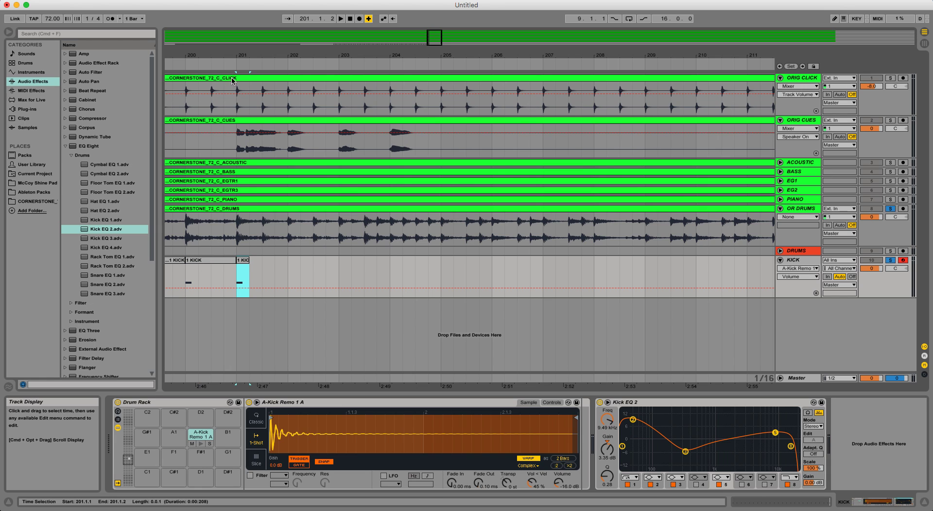
key(space)
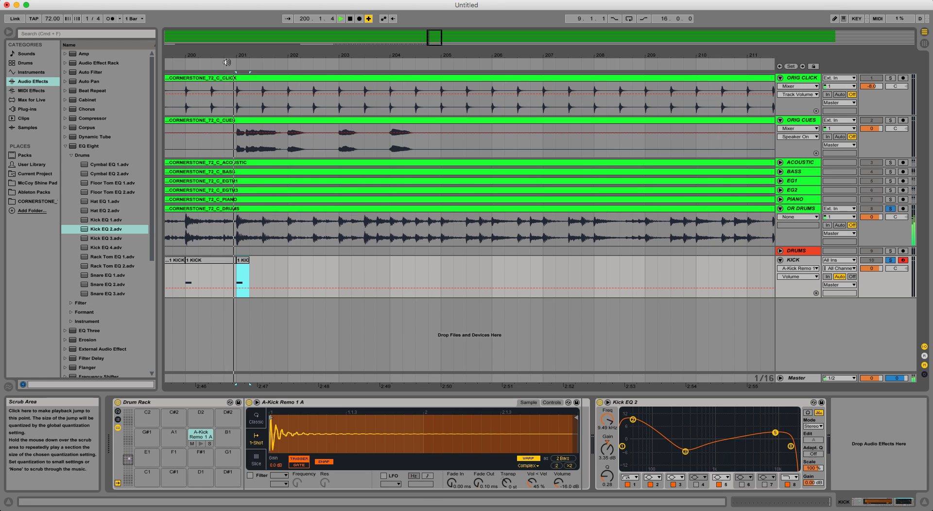
key(space)
click(262, 276)
key(super+v)
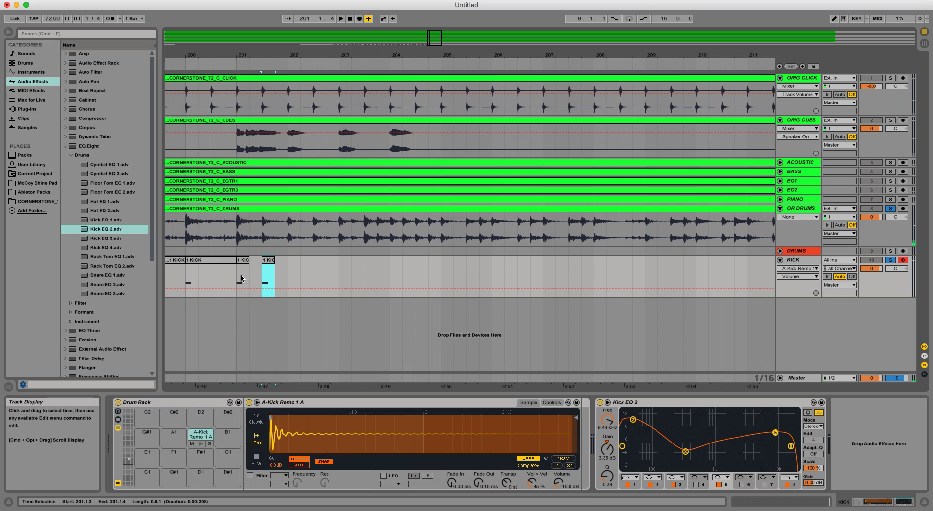
Duplicate the full bar 201 kick pattern three times to fill bars 202 through 204, and play it back
drag(240, 274, 284, 274)
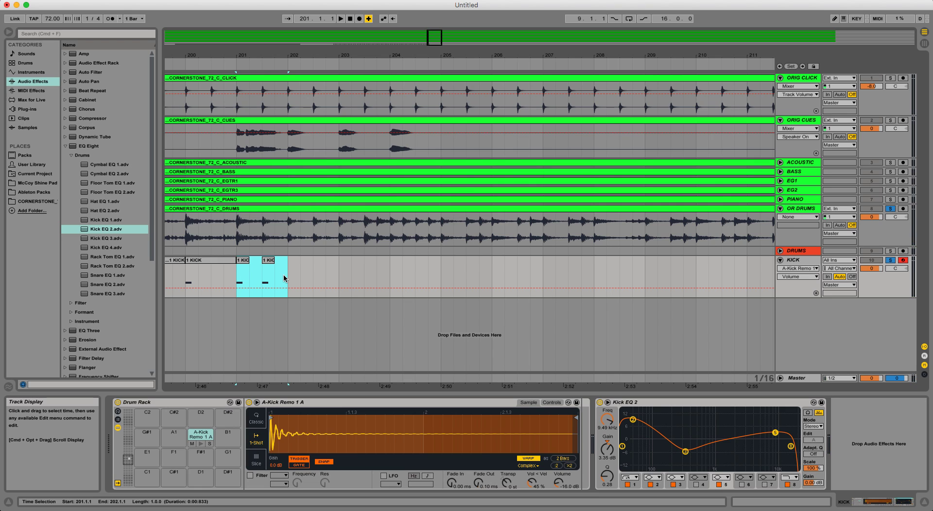
key(super+d)
key(super+d)
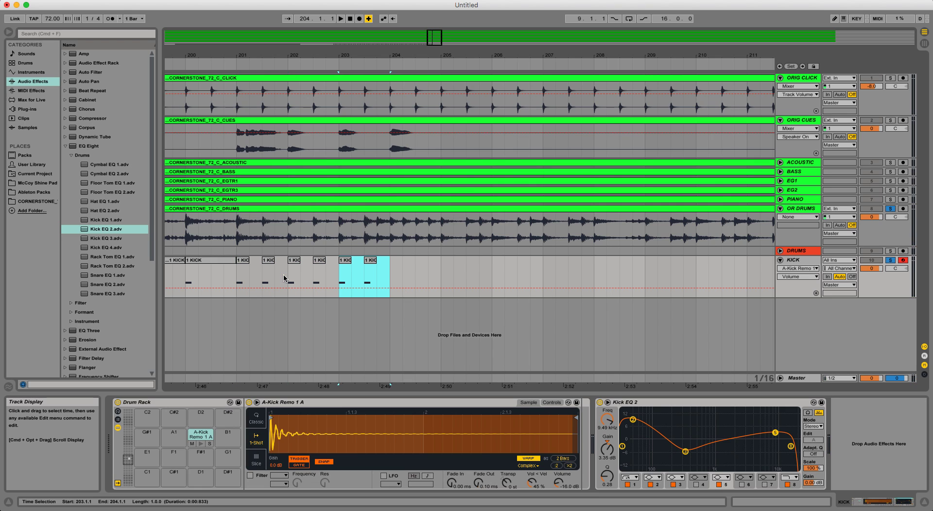
key(super+d)
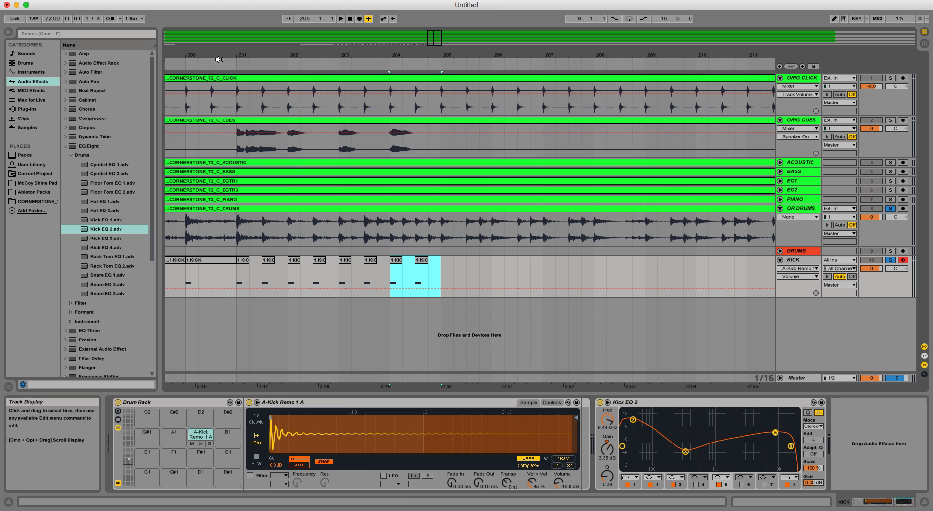
key(space)
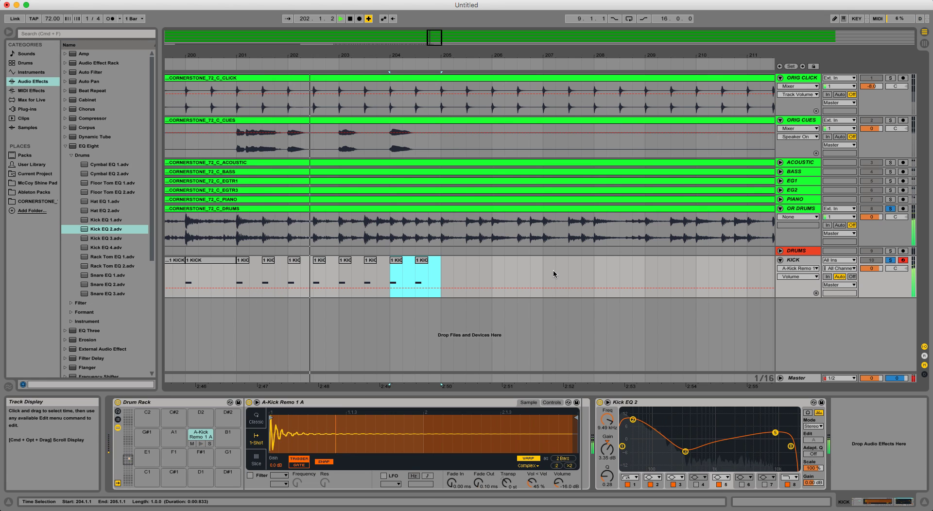
key(space)
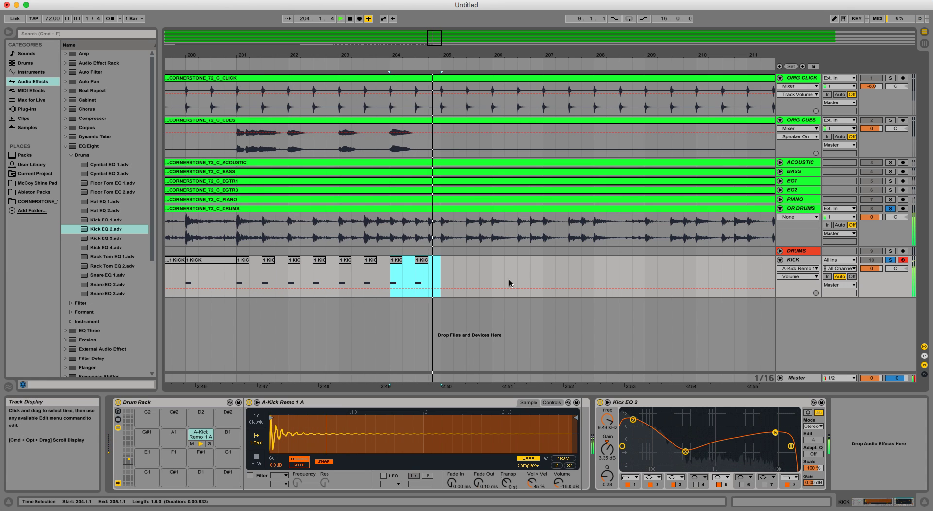
Add sixteenth-length kick clips at 204.1.2 and 204.1.4, keeping the hit at 204.1.3, and play the section from bar 201
click(422, 260)
drag(395, 235, 411, 260)
click(422, 260)
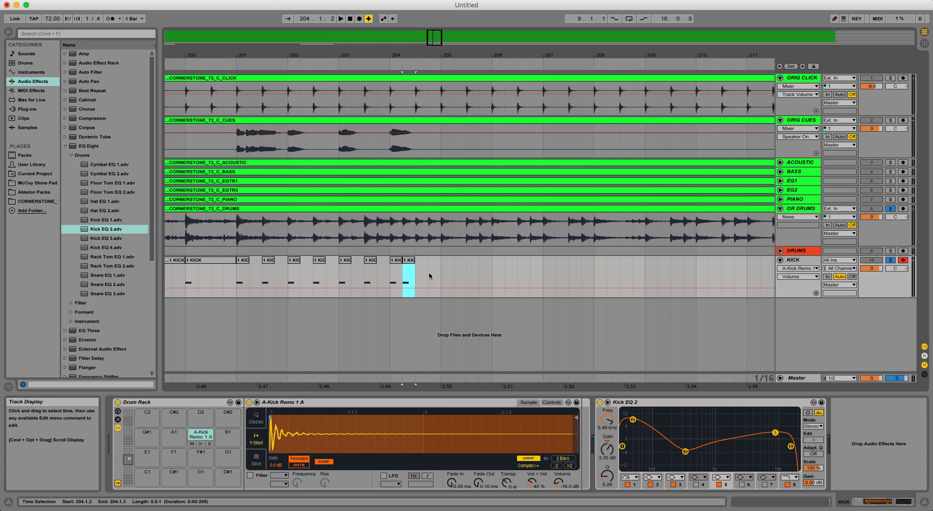
click(236, 62)
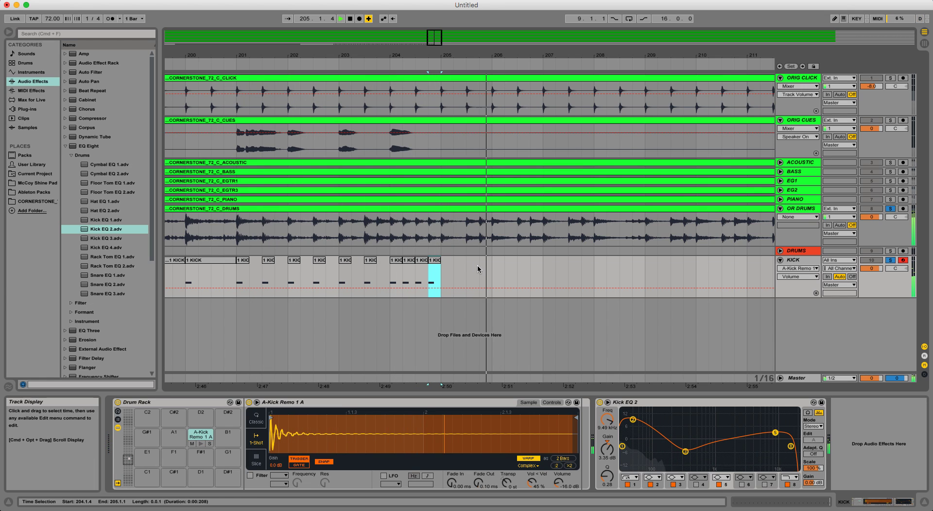
key(space)
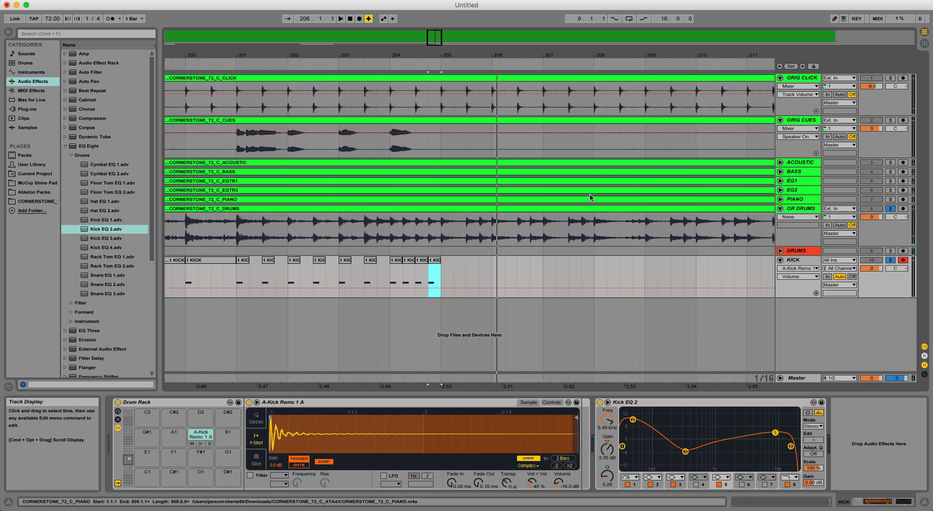
Show the whole arrangement, collapse the EQ Eight presets in the browser, and fold the KICK track
drag(495, 54, 384, 25)
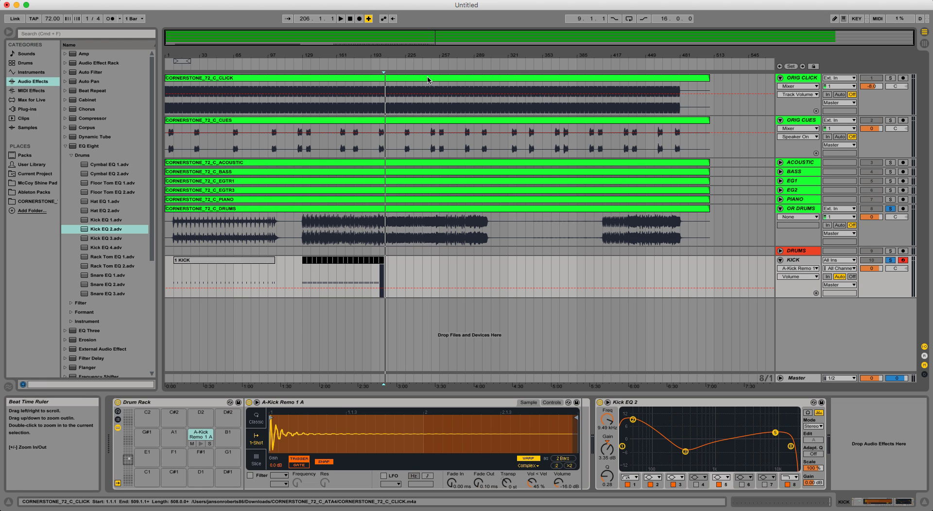
drag(415, 54, 415, 114)
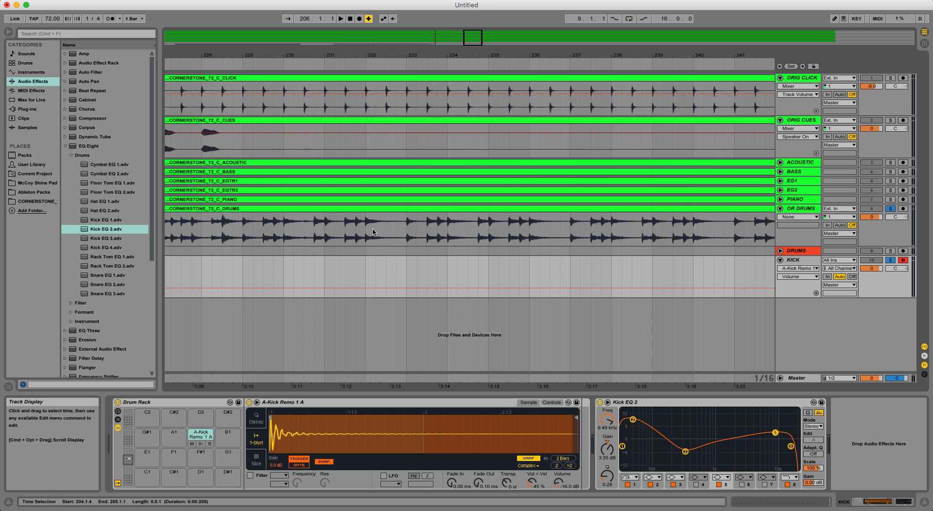
drag(319, 55, 319, 38)
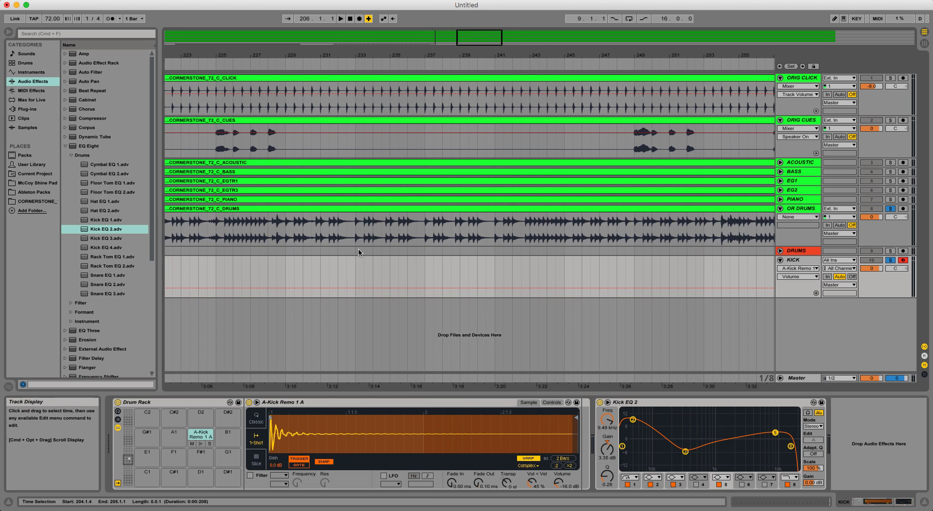
drag(415, 55, 415, 22)
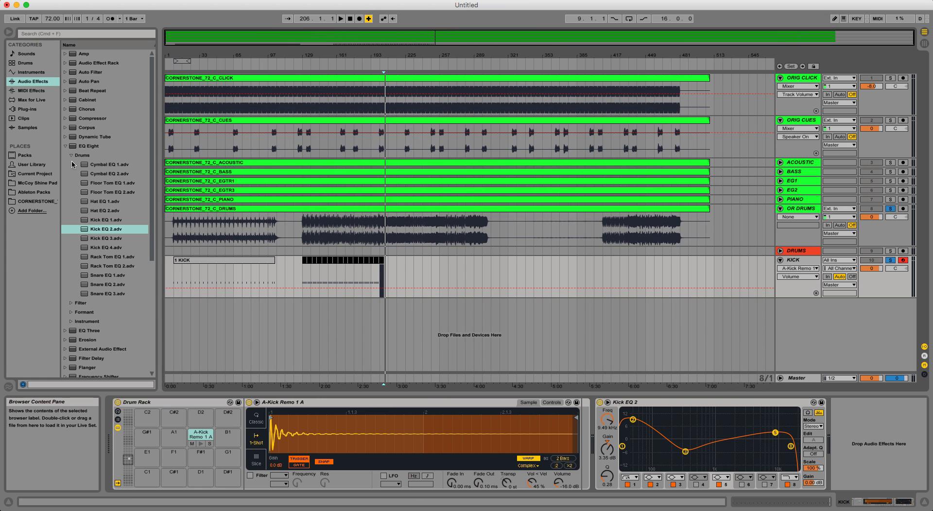
click(65, 145)
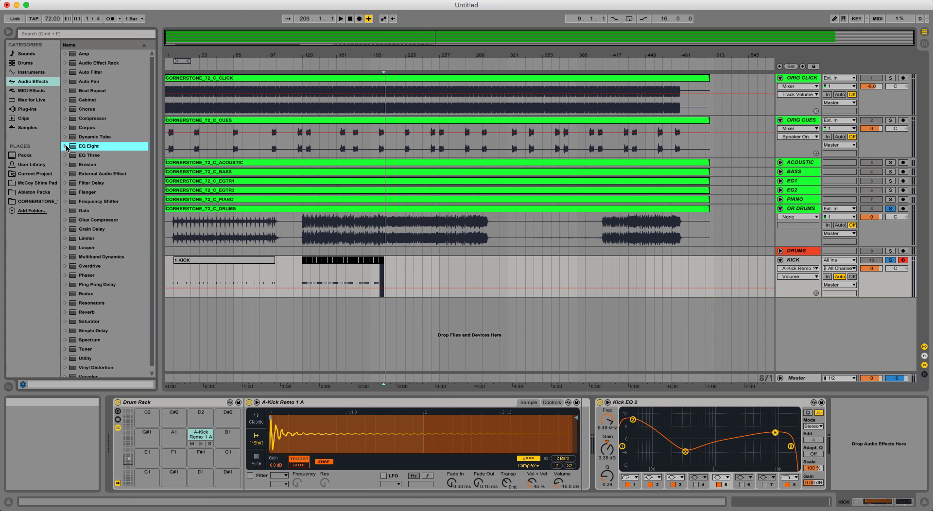
click(780, 260)
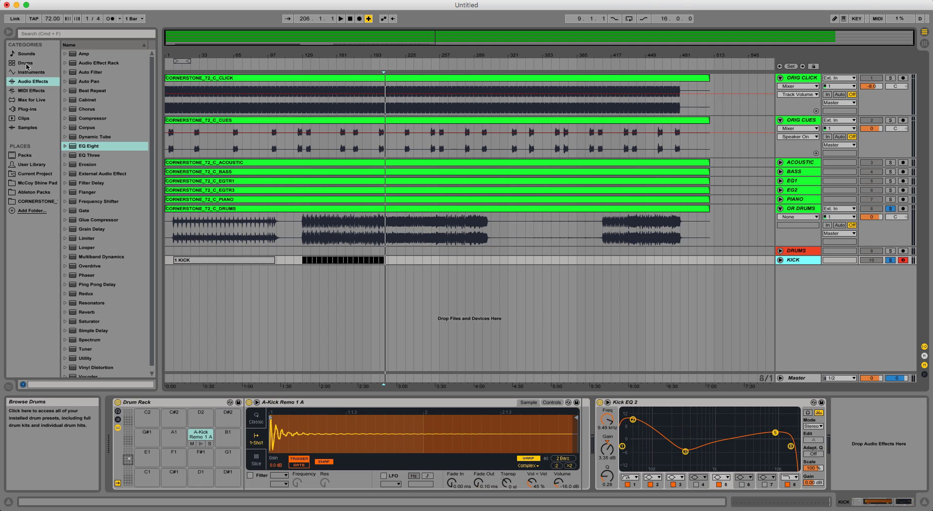
Browse the Ableton Packs place to the BOOMY samples folder inside THATSOUND, TS 1985 FREE, 01 KICKS
click(25, 110)
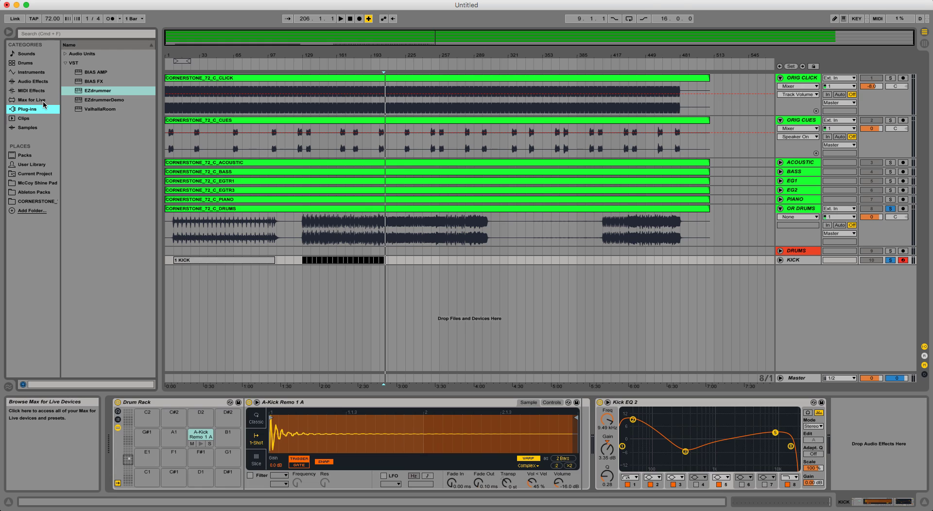
click(35, 195)
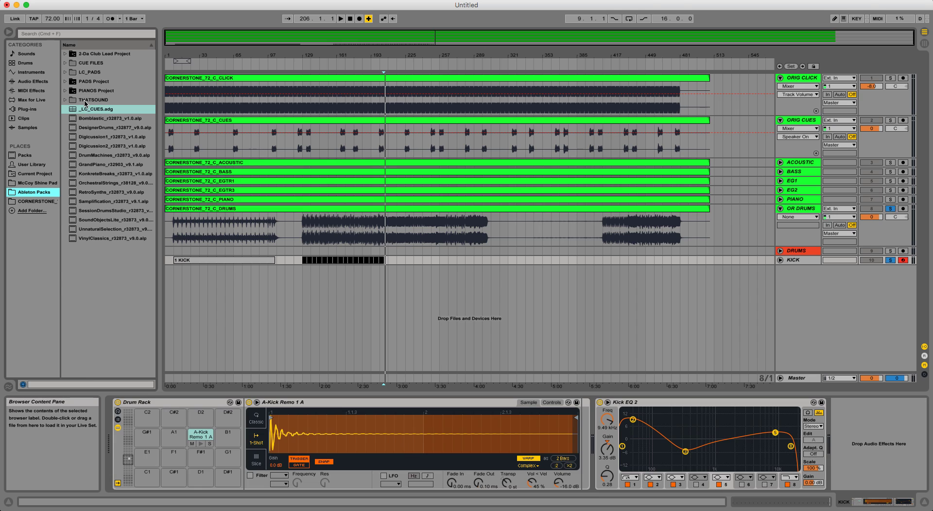
click(86, 100)
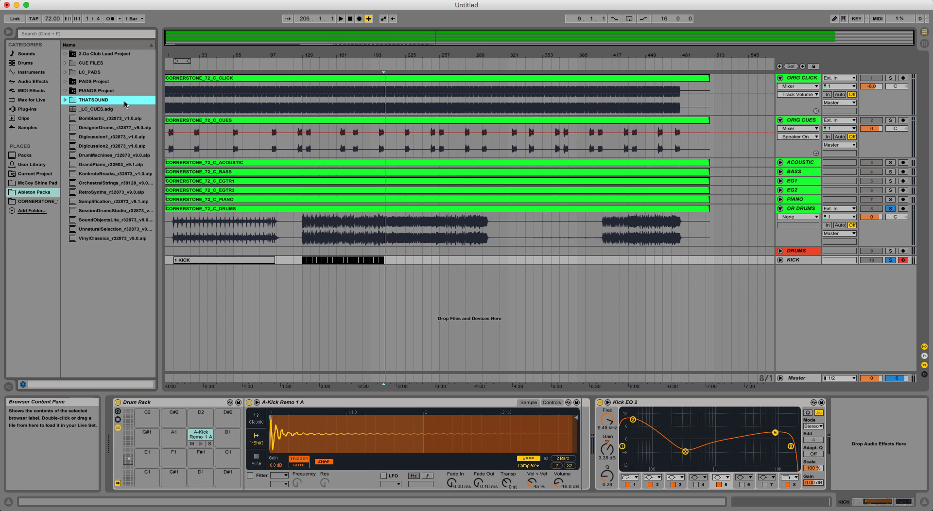
click(65, 101)
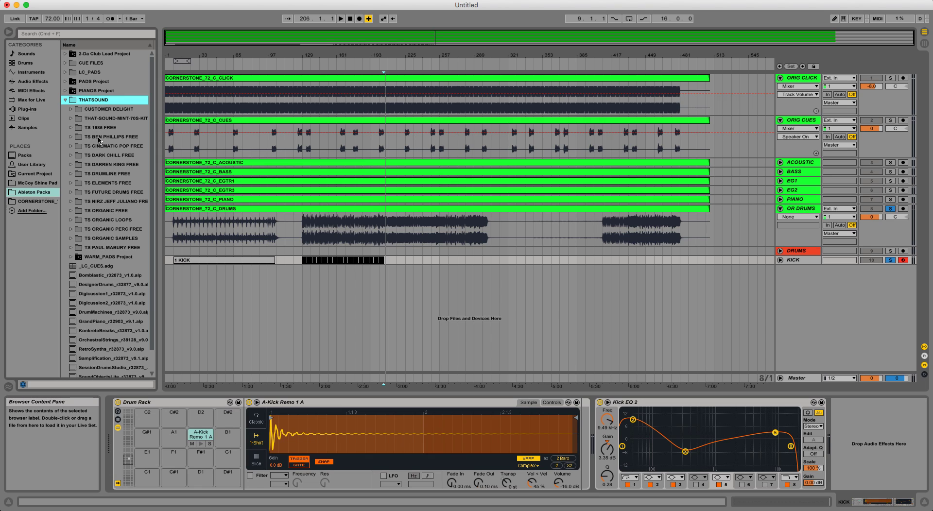
click(71, 128)
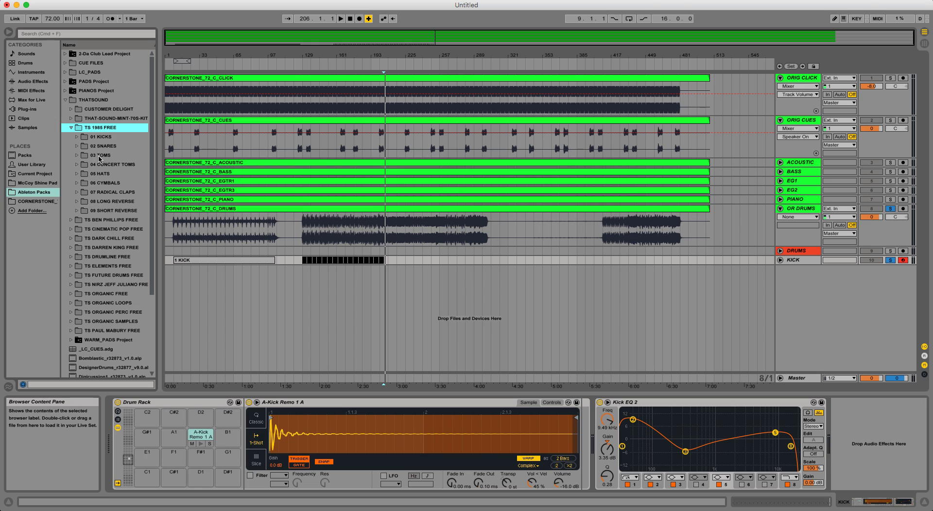
click(76, 136)
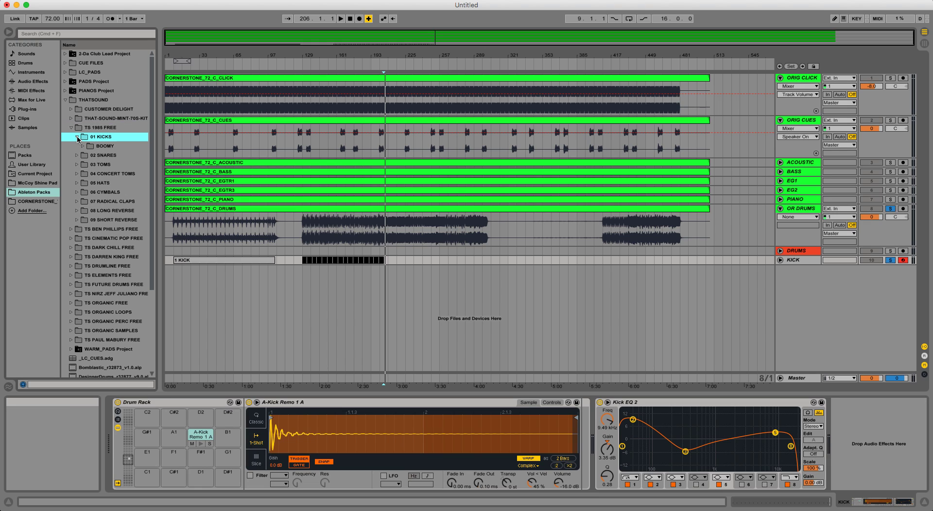
click(83, 146)
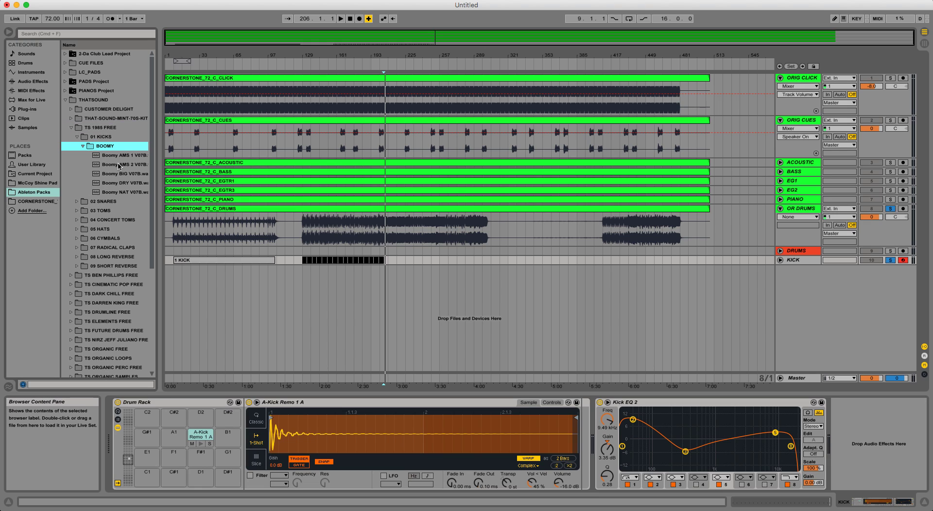
Widen the browser to show full file names and audition the five Boomy kick samples from AMS 1 to NAT
drag(157, 177, 166, 178)
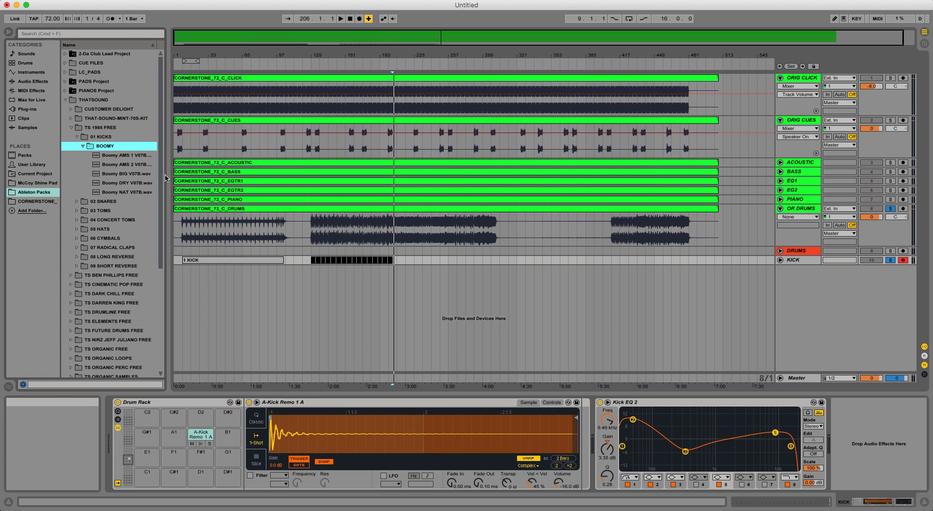
click(127, 155)
click(127, 165)
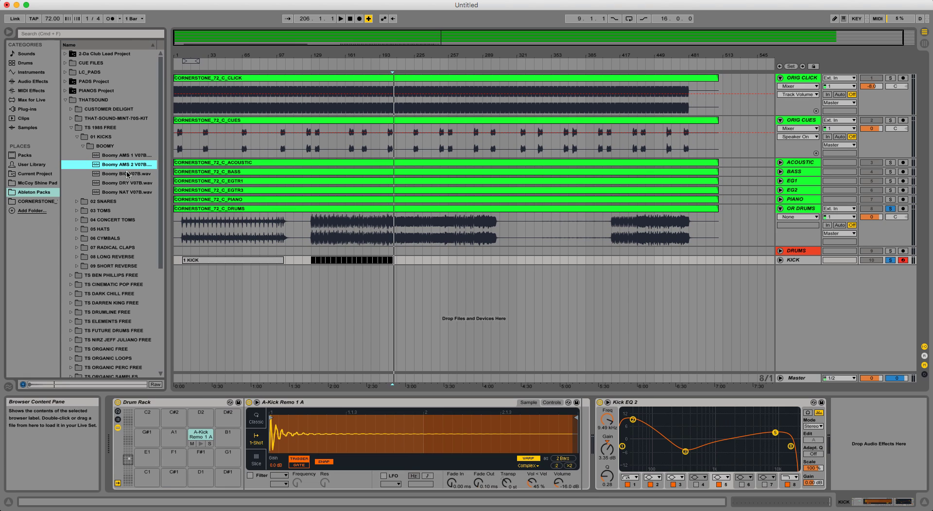
click(129, 174)
click(129, 184)
click(129, 192)
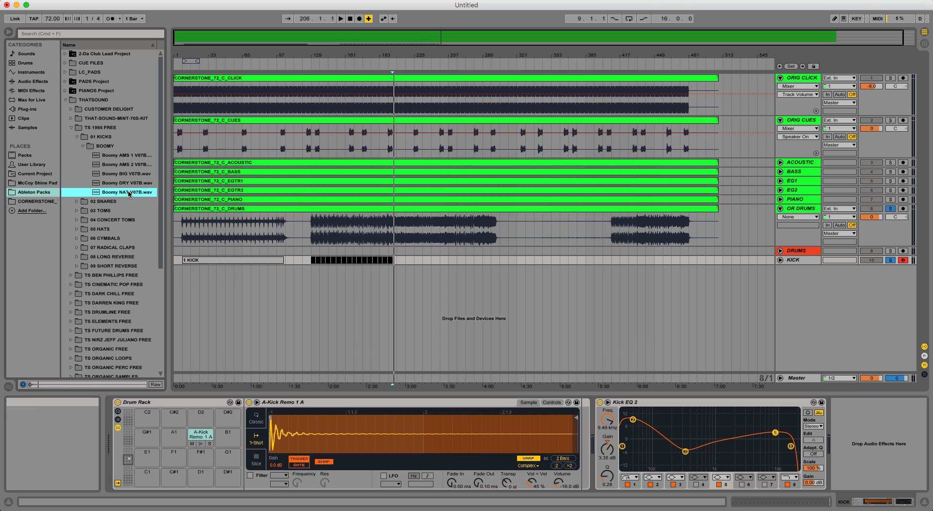
Audition the Boomy DRY and Boomy BIG kicks again and collapse the TS 1985 FREE folder with its subfolders
click(129, 184)
click(127, 175)
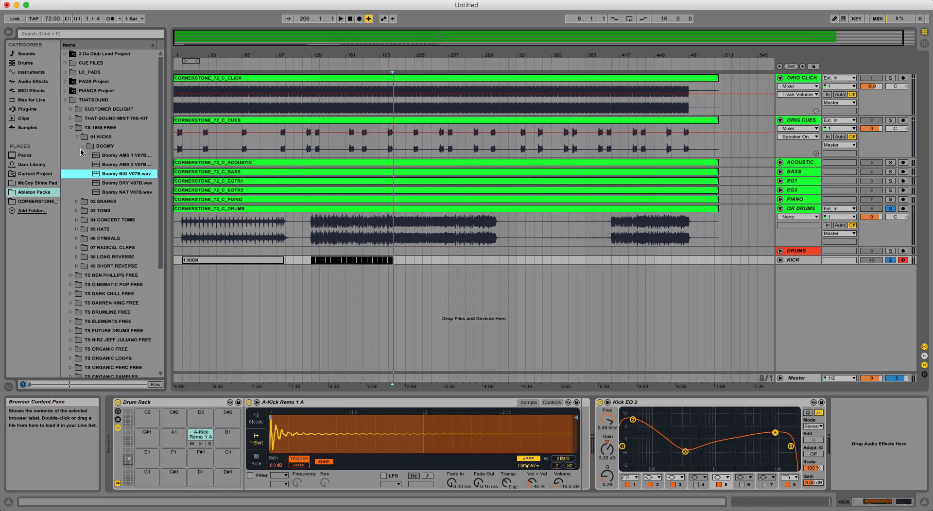
click(81, 146)
click(77, 136)
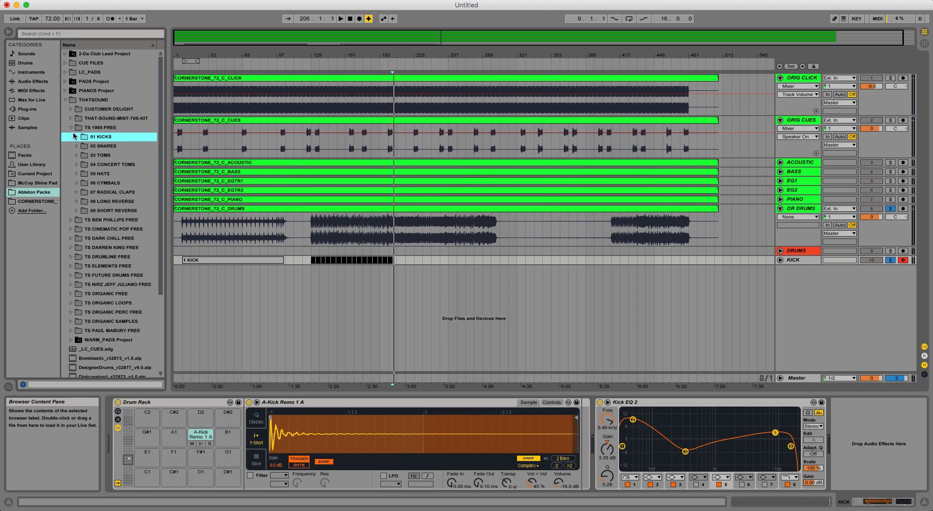
click(73, 127)
Browse to the BIG folder inside THAT-SOUND-MINT-70S-KIT, KICK
click(71, 118)
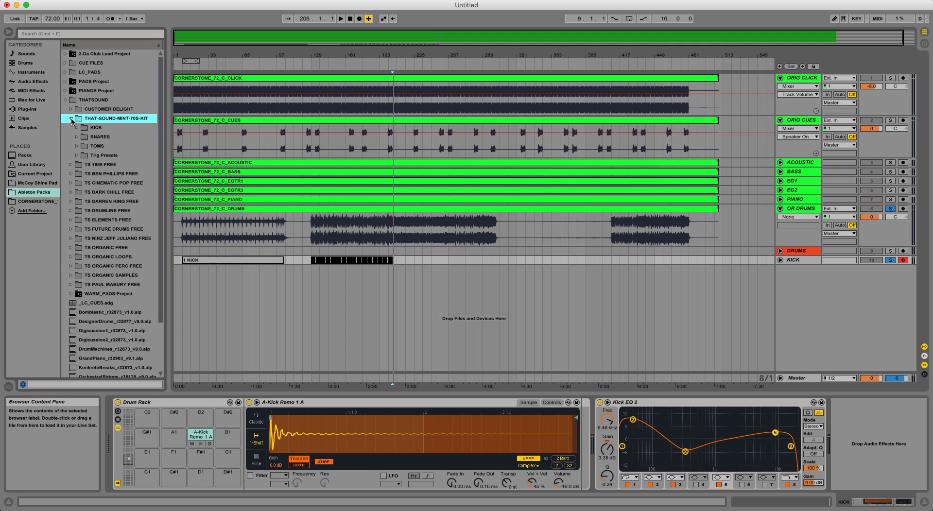
click(77, 127)
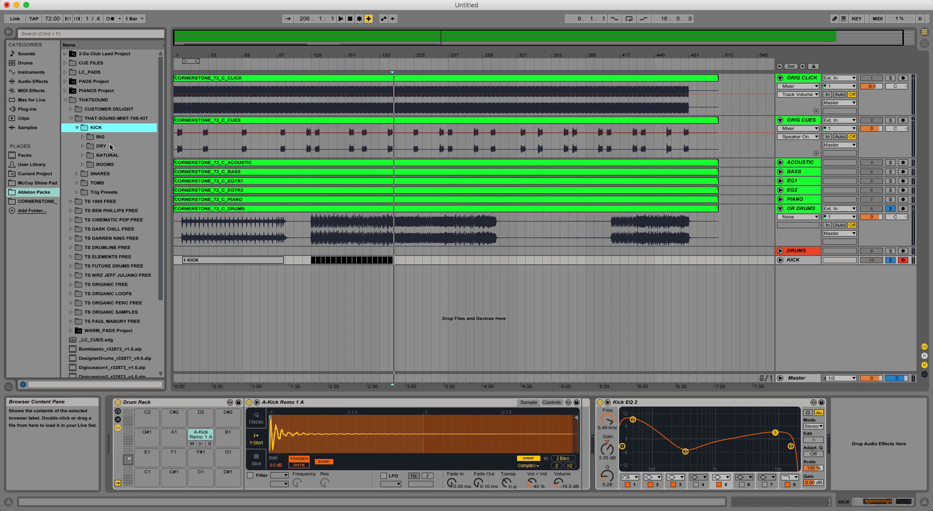
click(91, 139)
Audition the MINTKICK-BIG samples H1, H2, H3 and M2, ending with the BIG folder selected
click(119, 146)
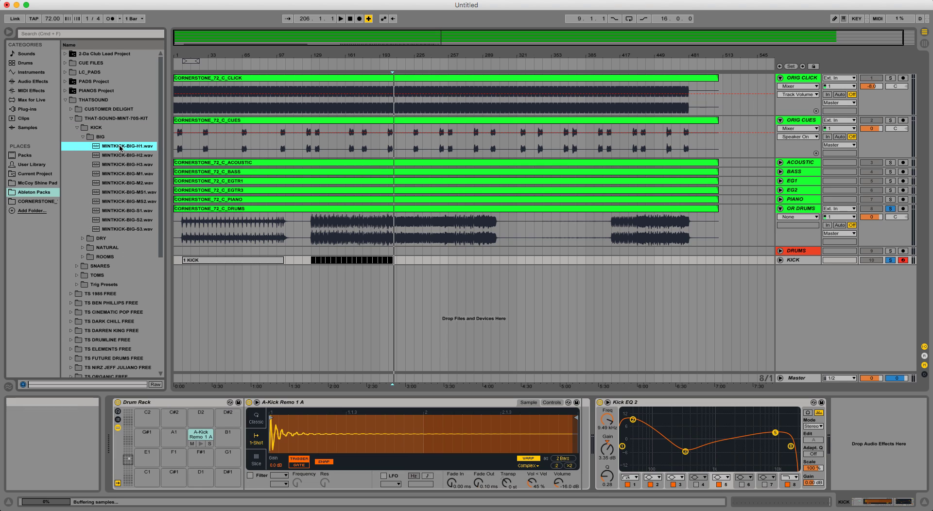
click(126, 155)
click(127, 165)
click(129, 184)
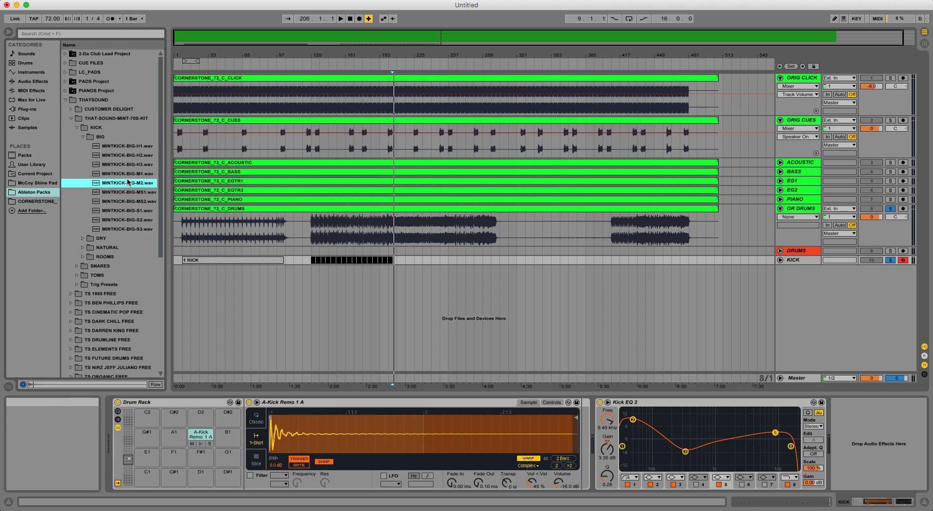
click(103, 139)
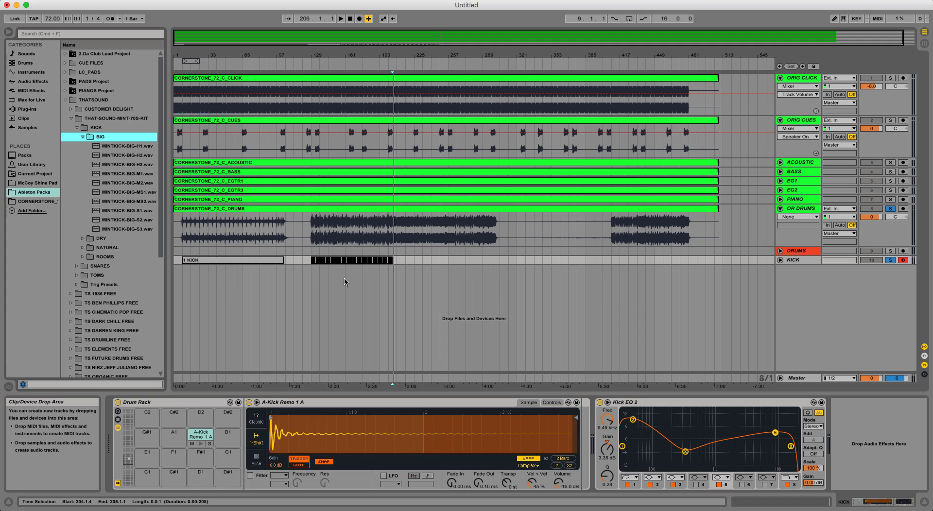
Rename the KICK track KICK1, duplicate it with its clips, and name the copy KICK2
click(803, 261)
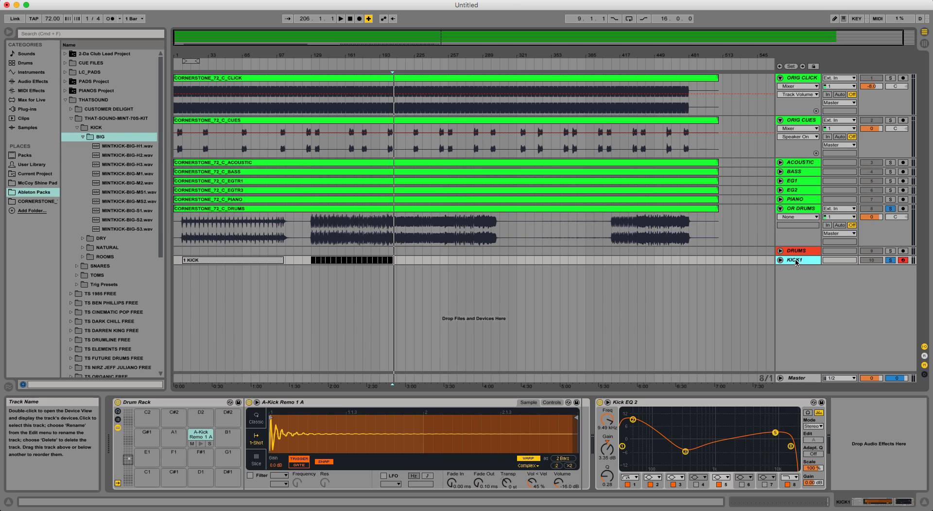
right_click(803, 261)
click(807, 280)
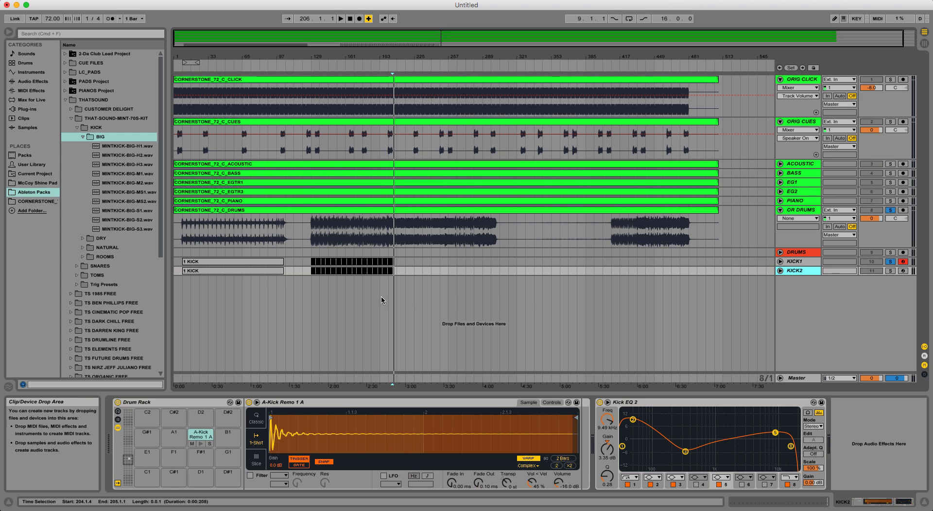
Solo KICK2 with record arm off on both kick tracks and preview its A-Kick Remo 1 A pad
click(201, 446)
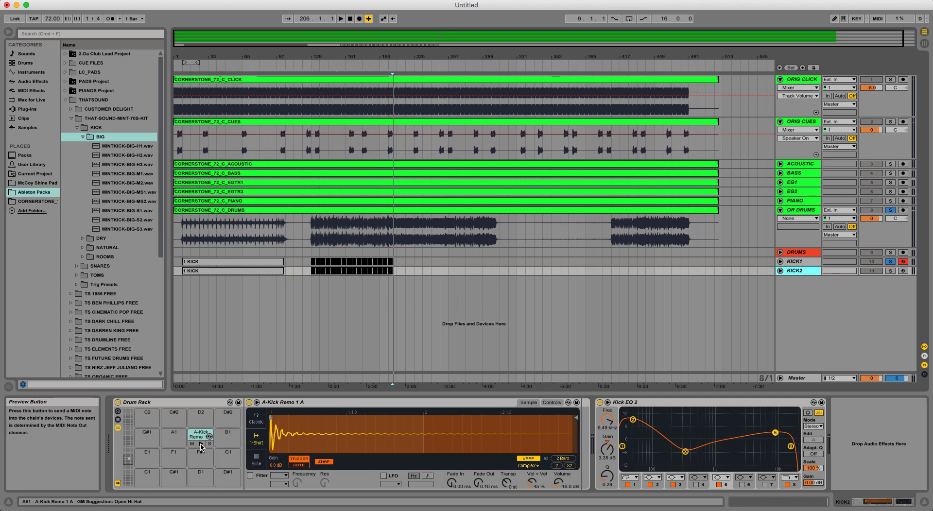
click(891, 271)
click(903, 271)
click(903, 272)
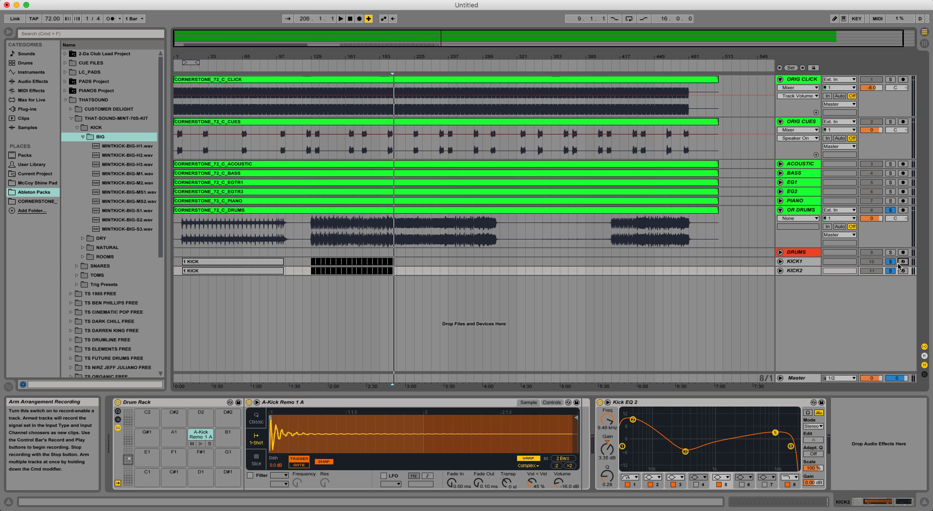
click(201, 444)
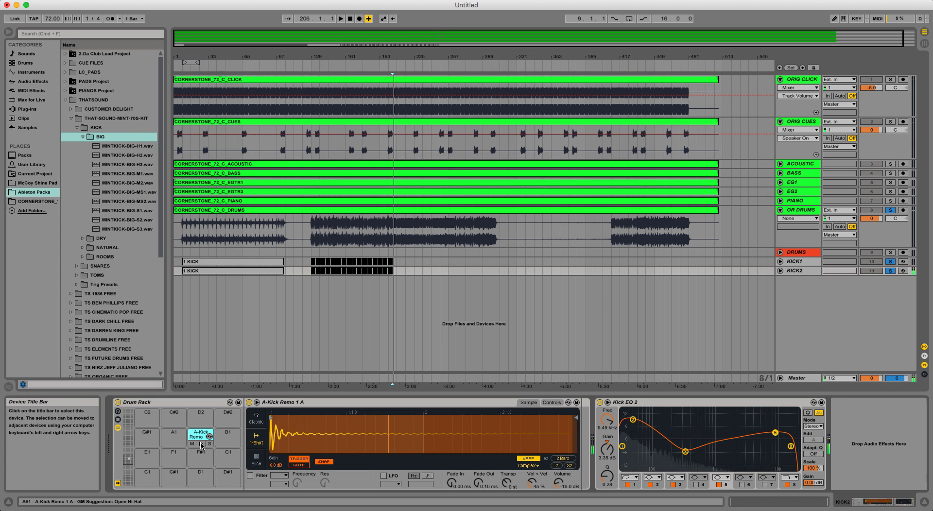
Audition MINTKICK-BIG-H1 and H2, and load MINTKICK-BIG-H2.wav onto KICK2's Drum Rack pad in place of A-Kick Remo 1 A
click(128, 147)
click(127, 155)
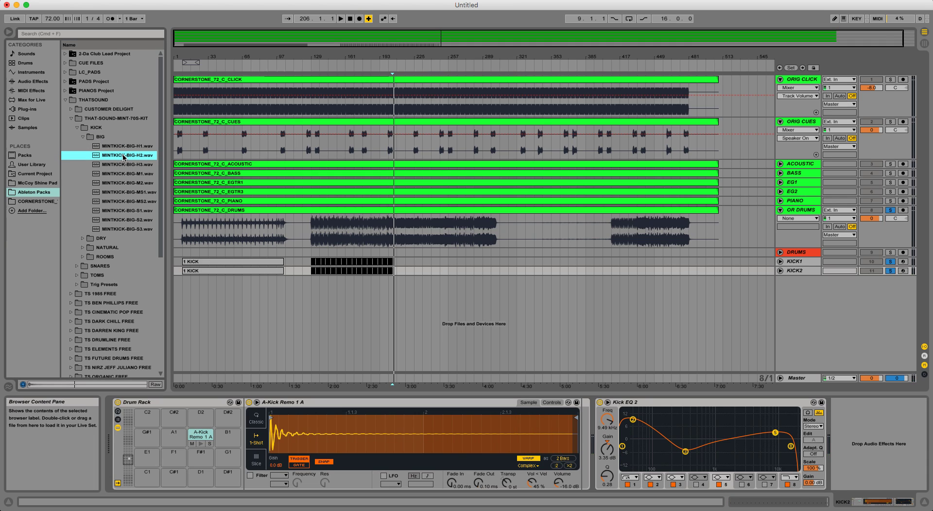
drag(123, 157, 197, 440)
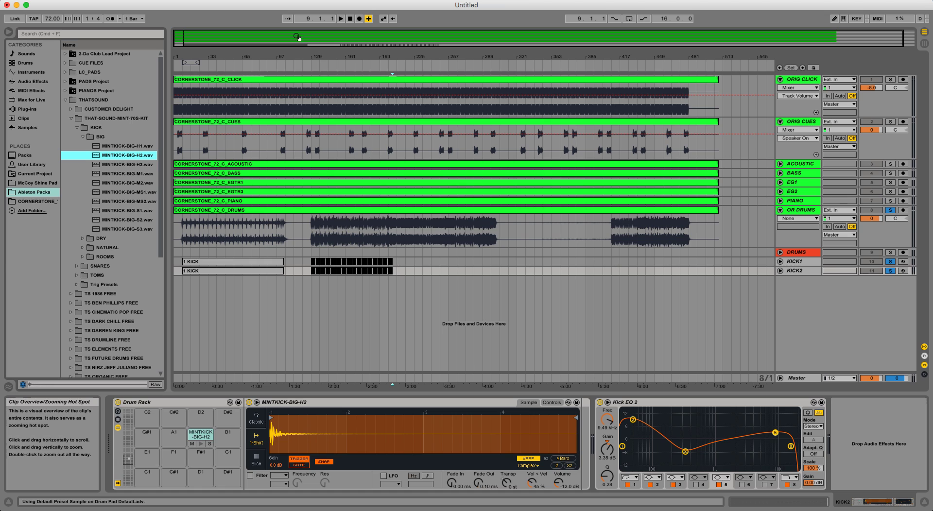
Leave only KICK1 soloed by unsoloing KICK2 and OR DRUMS, and unfold both kick tracks
click(326, 54)
drag(326, 54, 326, 97)
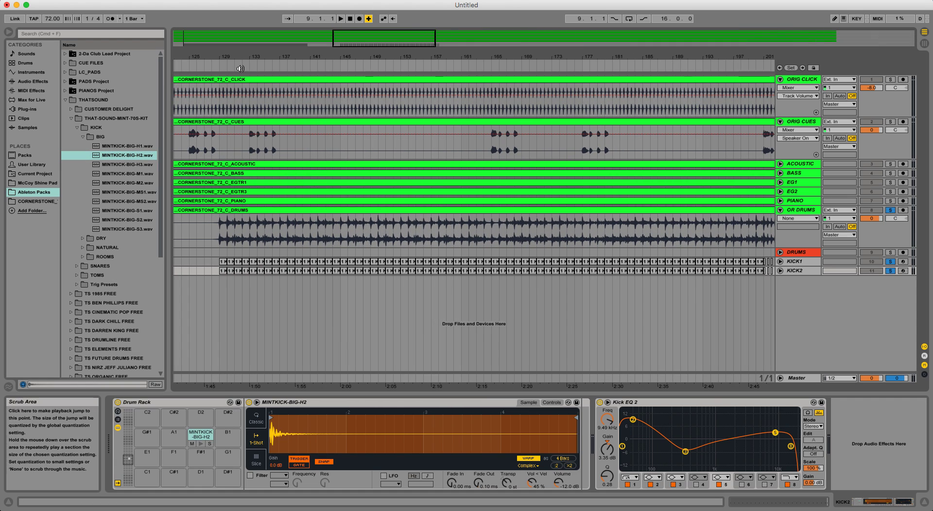
click(890, 271)
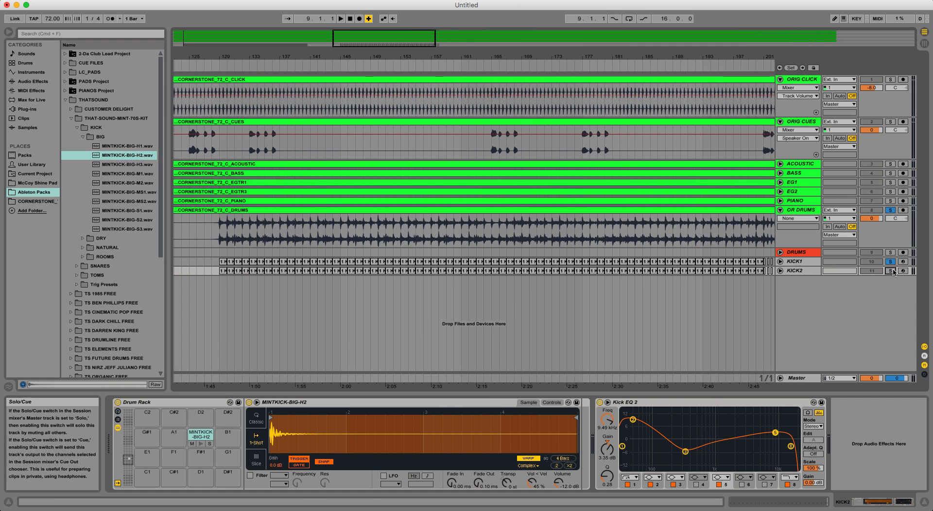
click(891, 210)
click(789, 264)
click(780, 262)
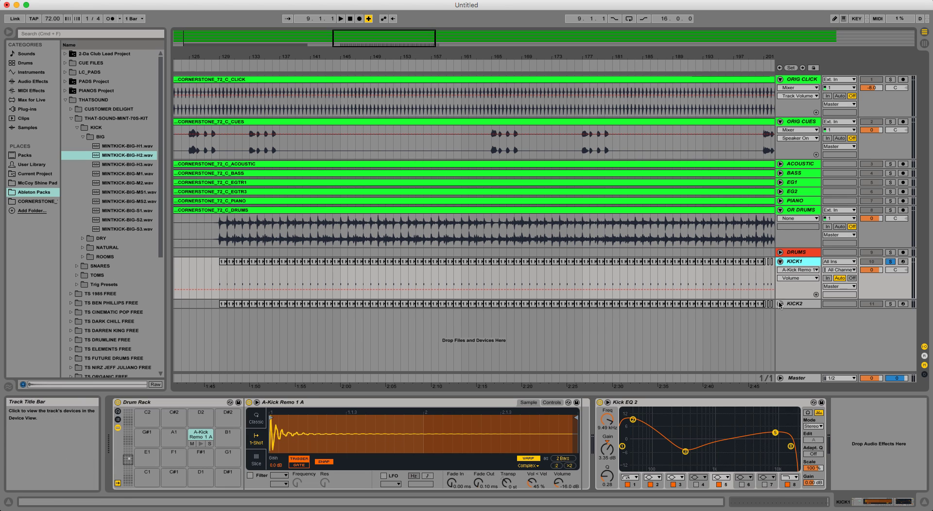
click(781, 303)
Play the arrangement from about bar 129 and switch the solo from KICK1 to KICK2 to compare the kicks
click(222, 101)
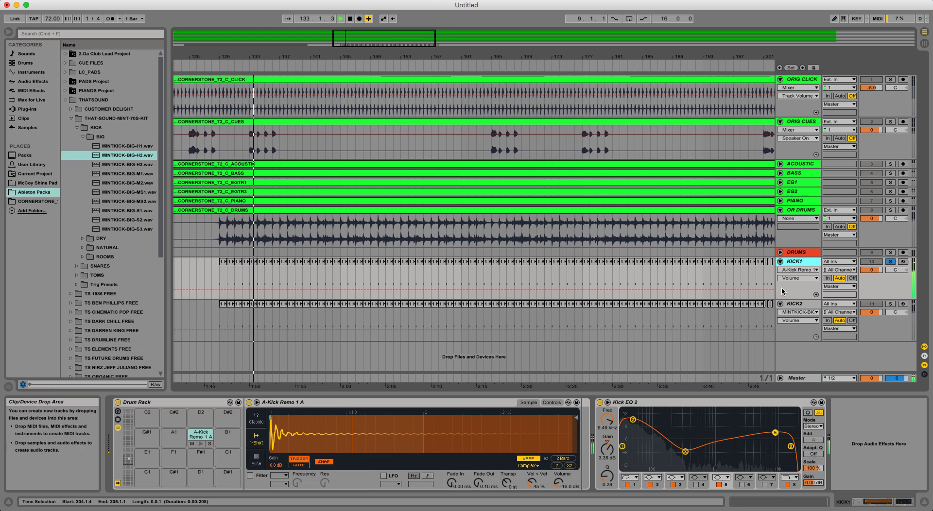
click(890, 261)
click(890, 304)
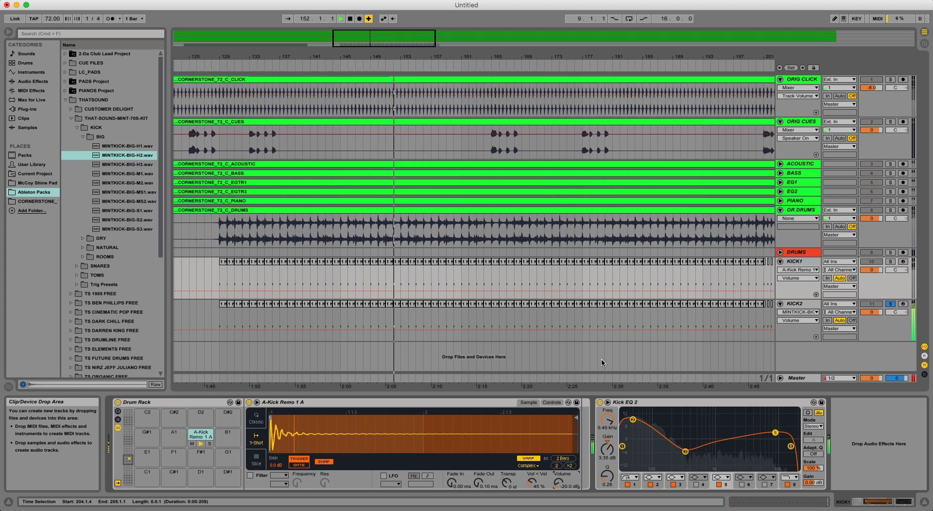
Lower KICK2's track volume to -7 dB and turn off the Kick EQ 2 device on KICK1
click(873, 312)
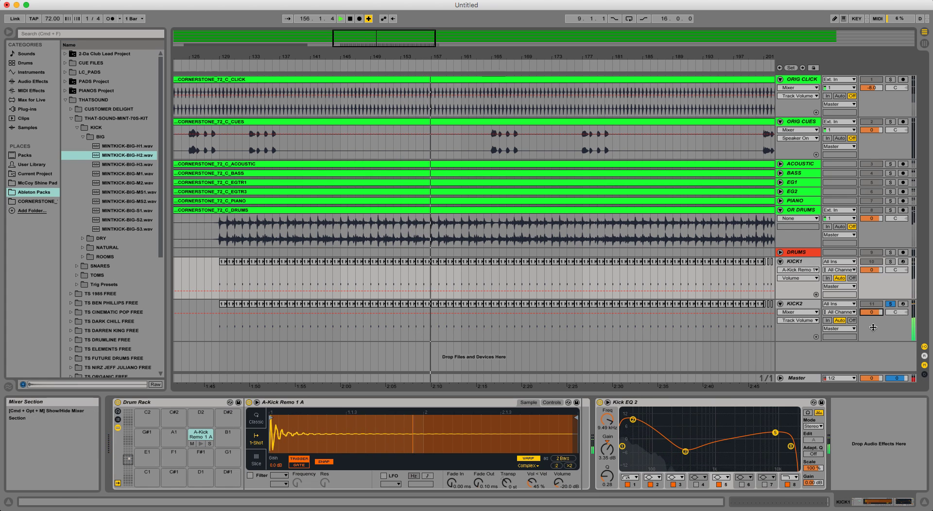
text(-3)
key(Return)
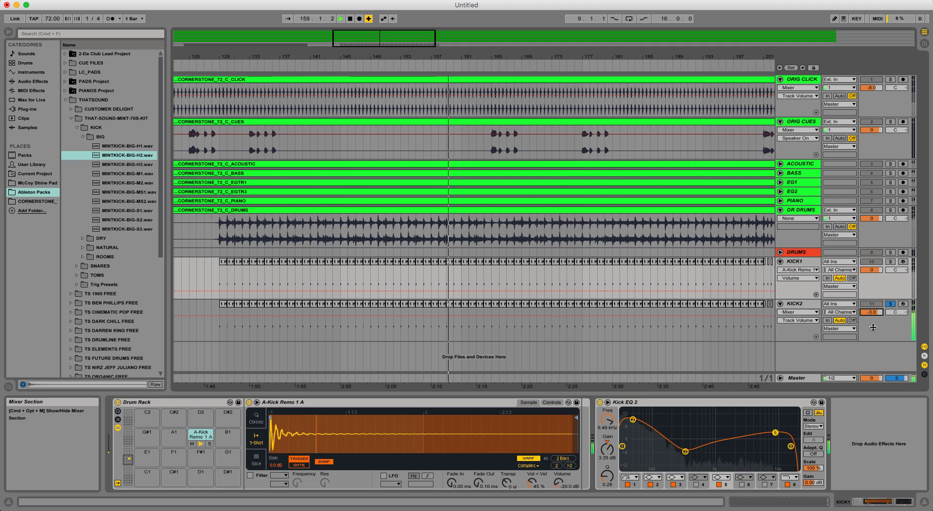
key(Down)
key(Down)
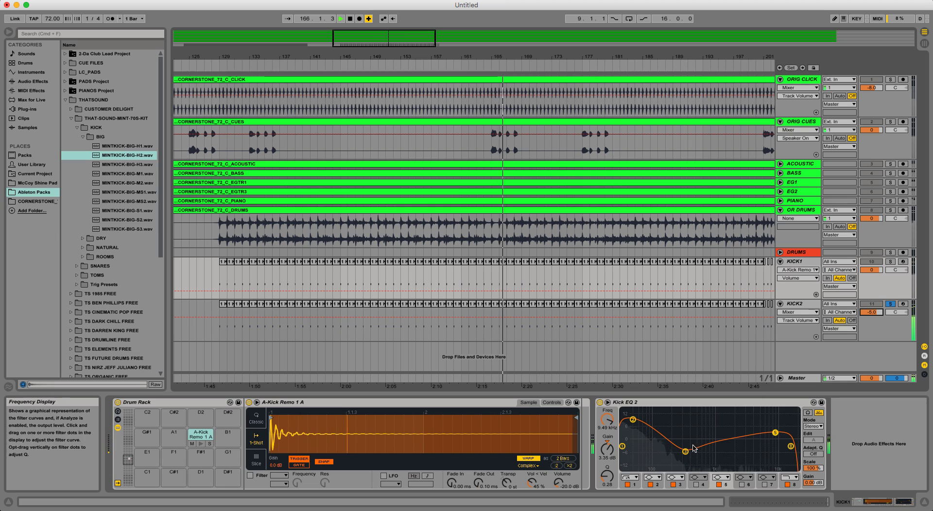
click(601, 403)
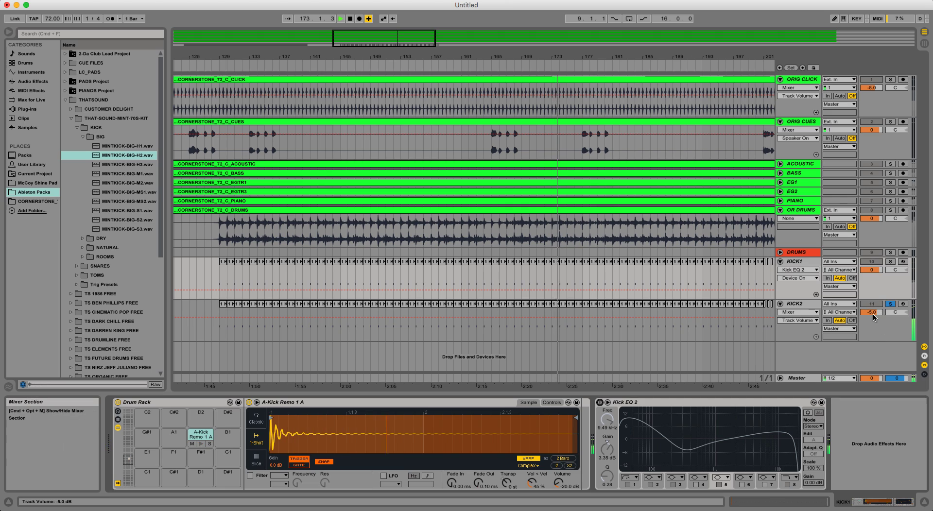
drag(871, 312, 871, 324)
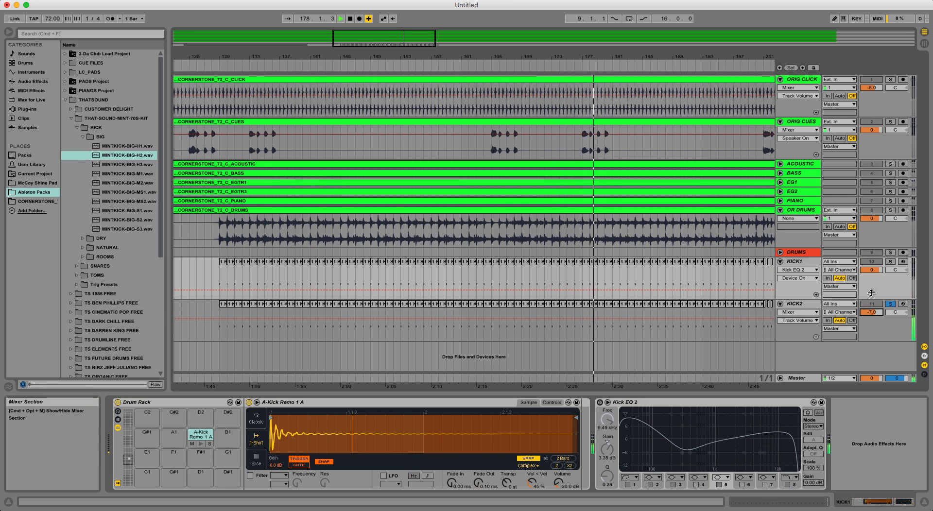
Solo KICK1 together with KICK2, unfold the Master track, and balance the kicks during playback at -5 dB for KICK1 and -8 dB for KICK2
click(890, 262)
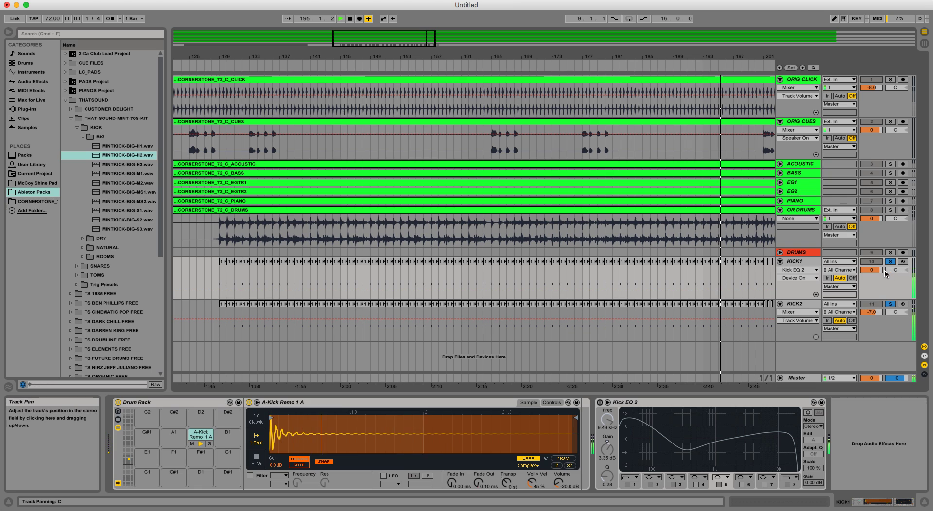
drag(871, 269, 904, 278)
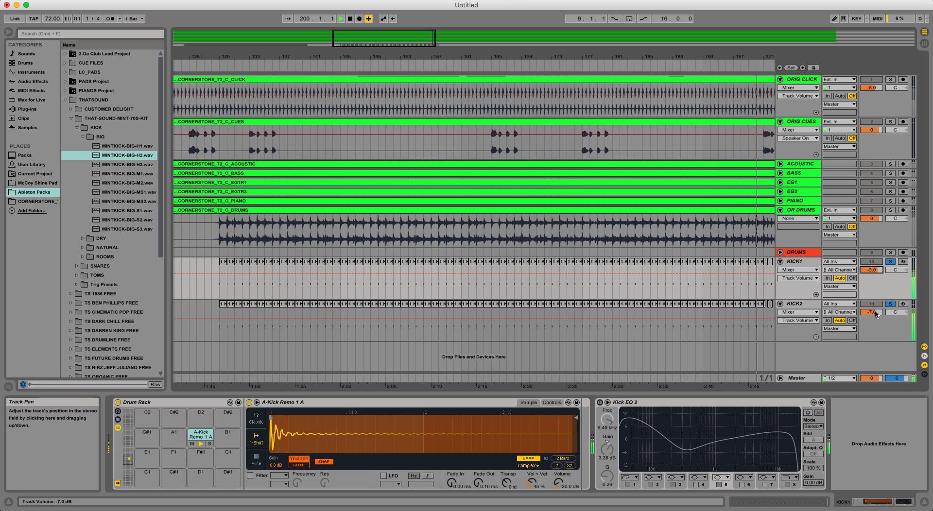
click(780, 378)
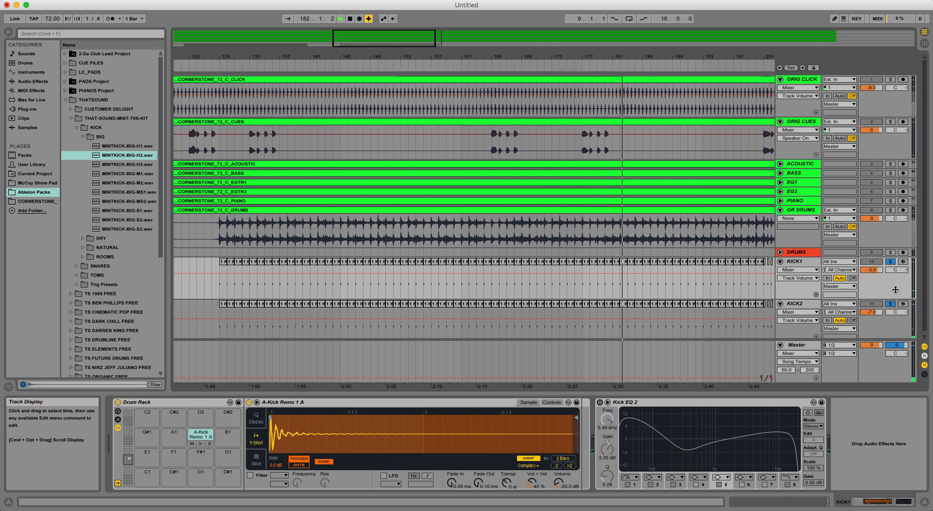
click(642, 130)
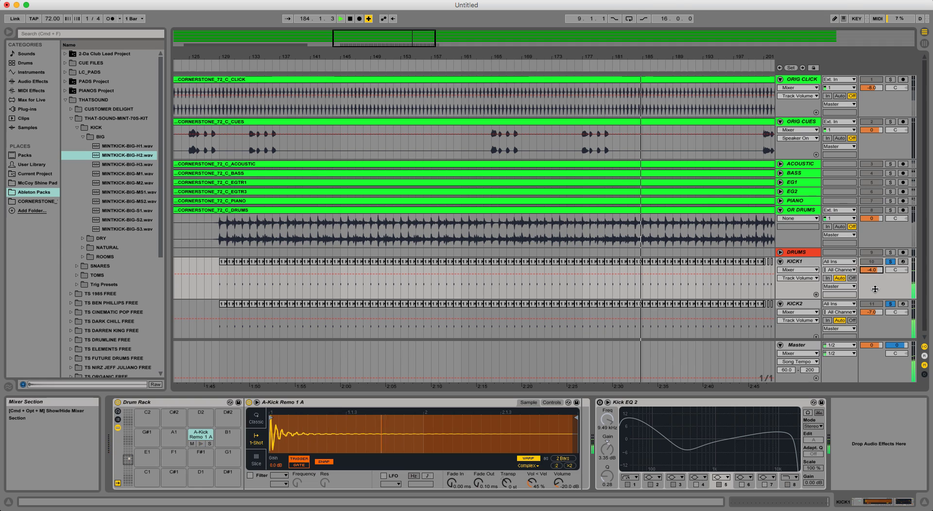
key(Down)
key(Down)
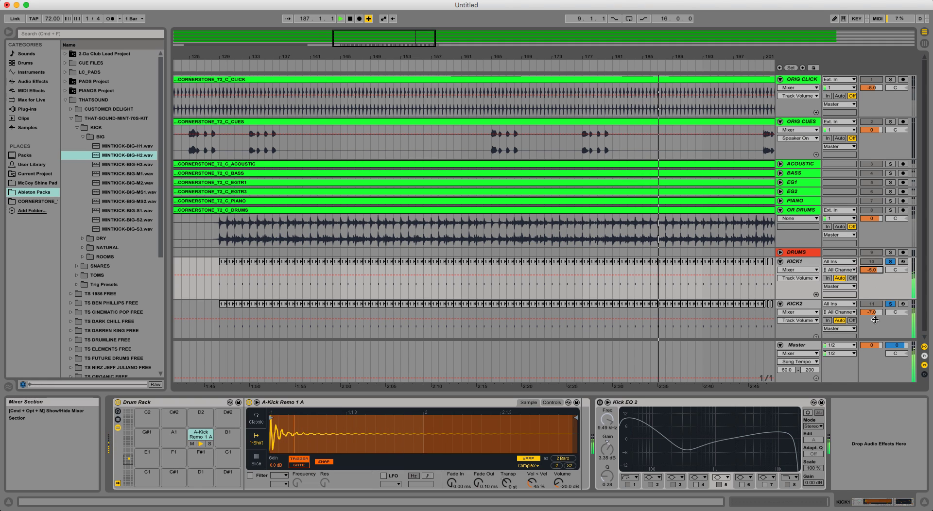
drag(872, 312, 873, 324)
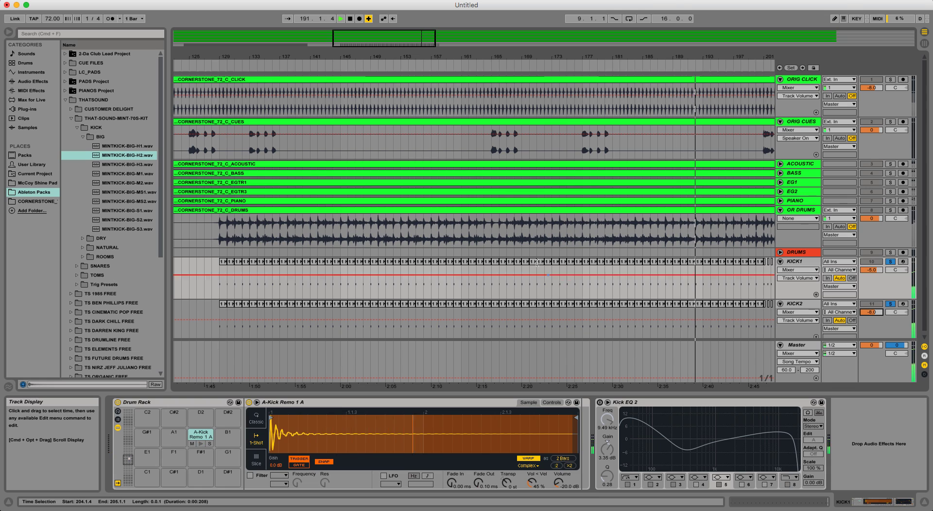
click(350, 18)
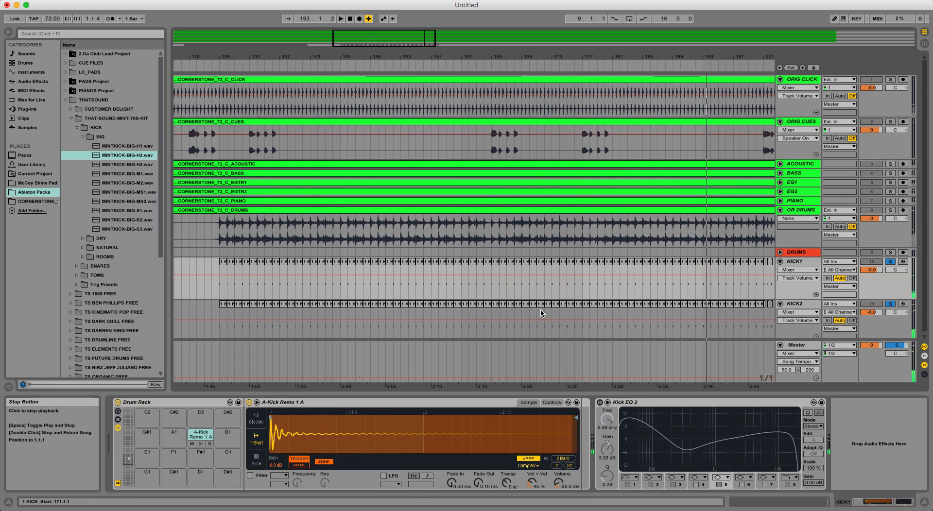
Collapse the THATSOUND folder in the browser, fold both kick tracks, and select KICK2
click(65, 100)
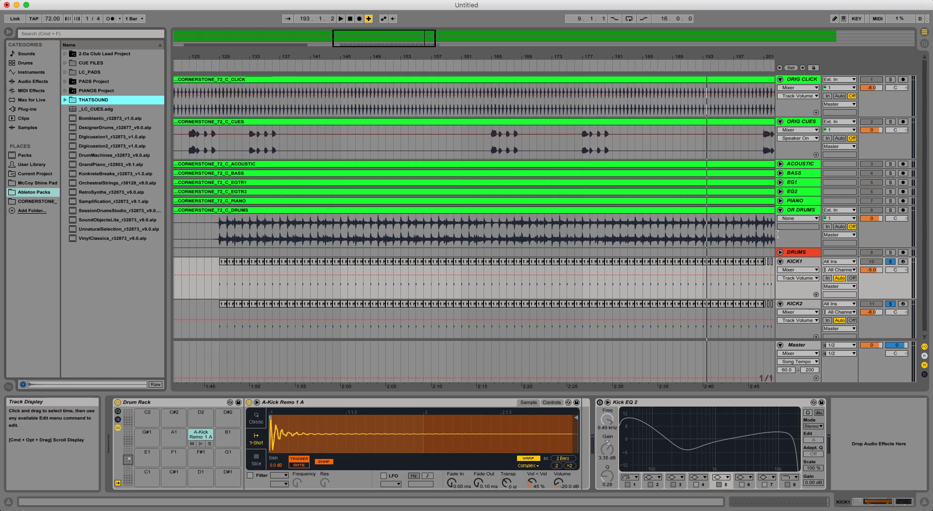
scroll(777, 234, down, 1)
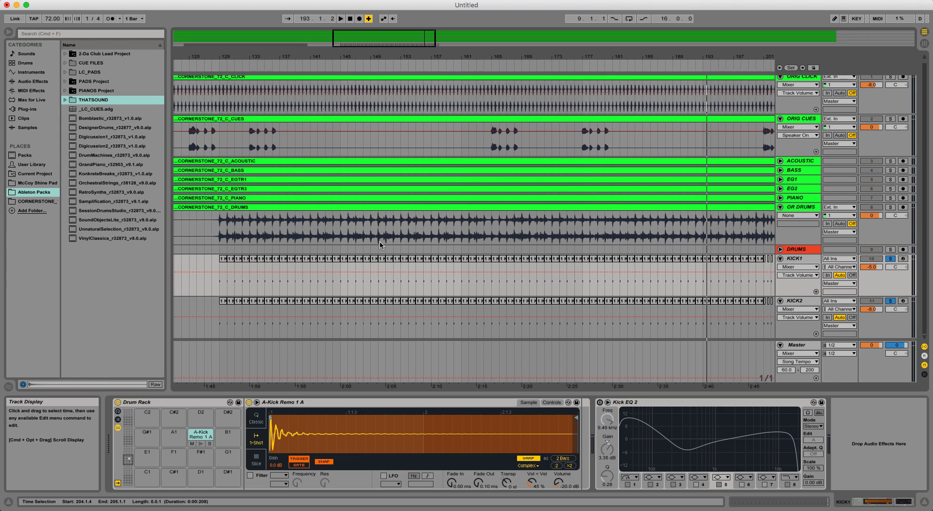
click(781, 259)
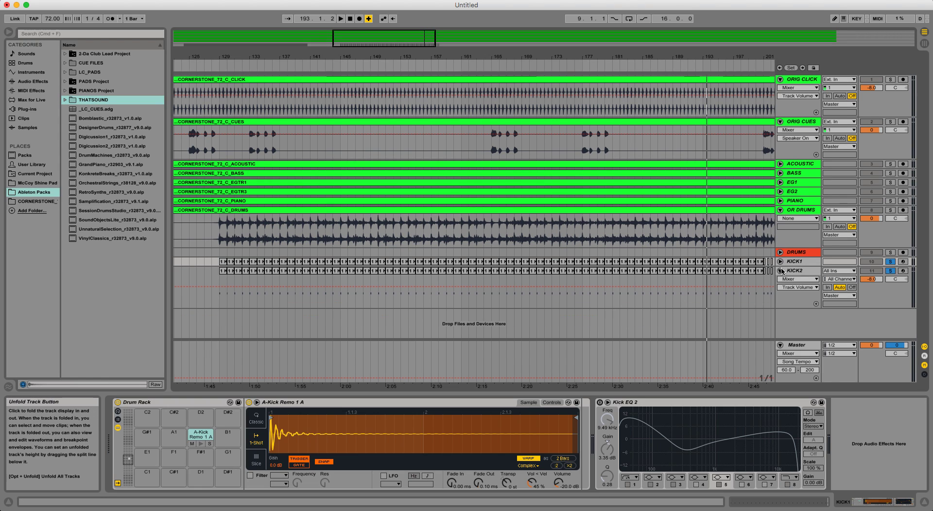
click(781, 271)
click(800, 270)
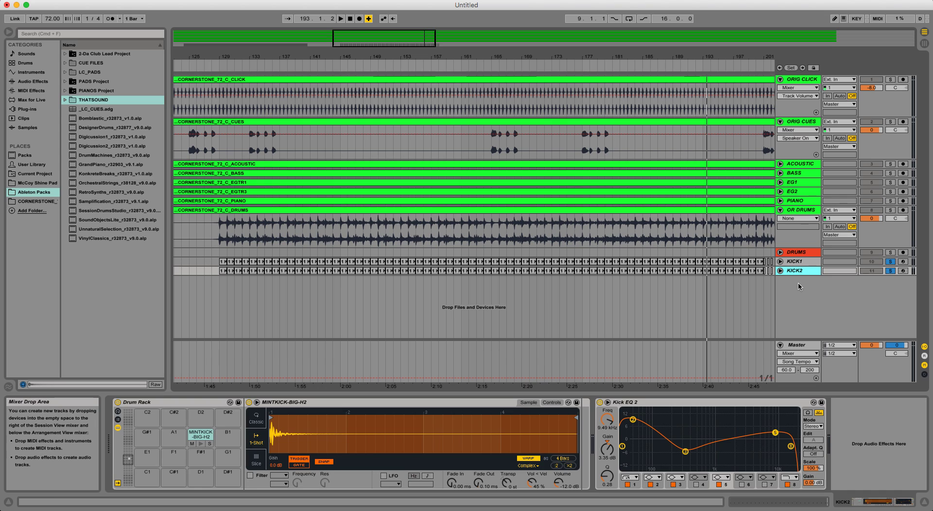
Duplicate KICK2 as a soloed KICK3 track and delete all the kick clips copied onto it
key(super+d)
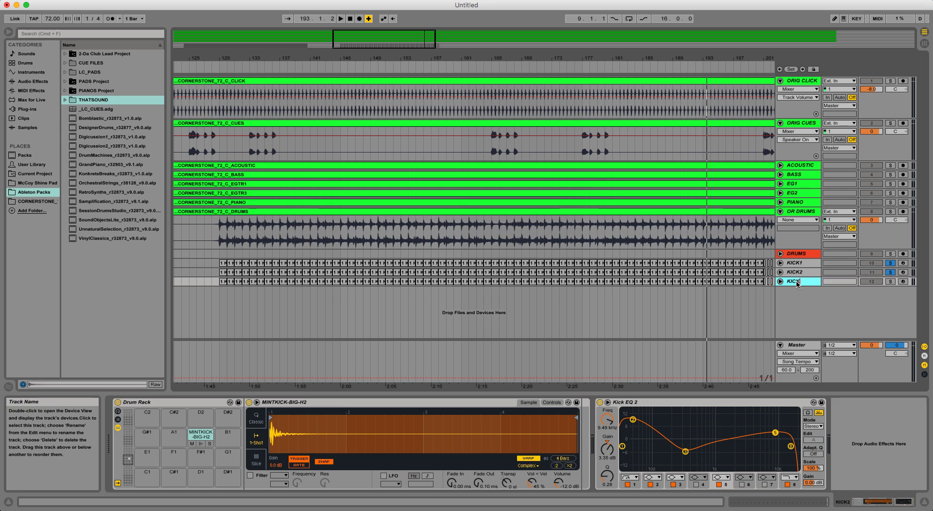
click(891, 281)
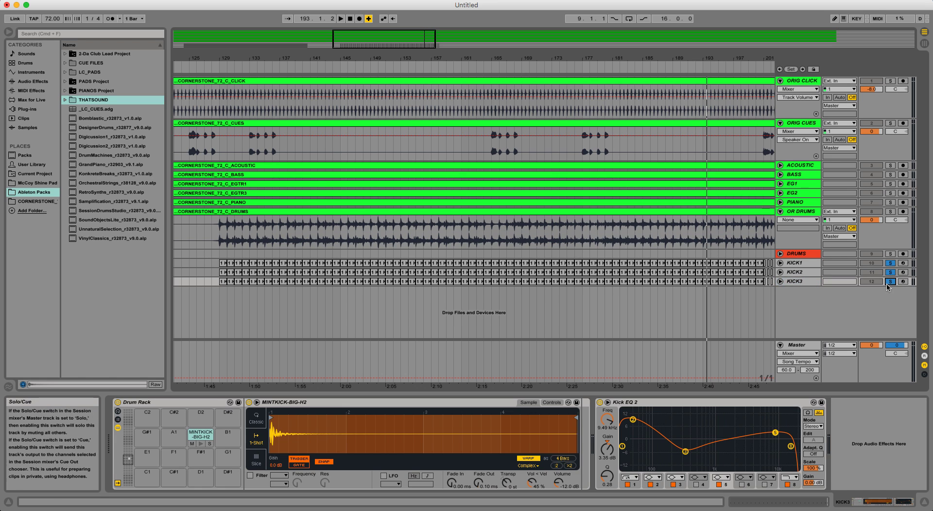
drag(508, 57, 505, 24)
drag(514, 285, 457, 282)
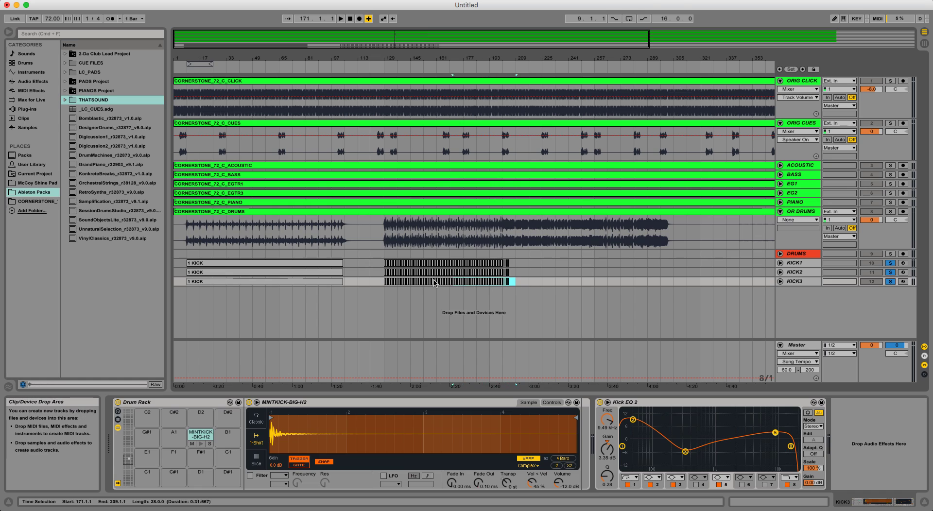
shift+click(188, 281)
key(Delete)
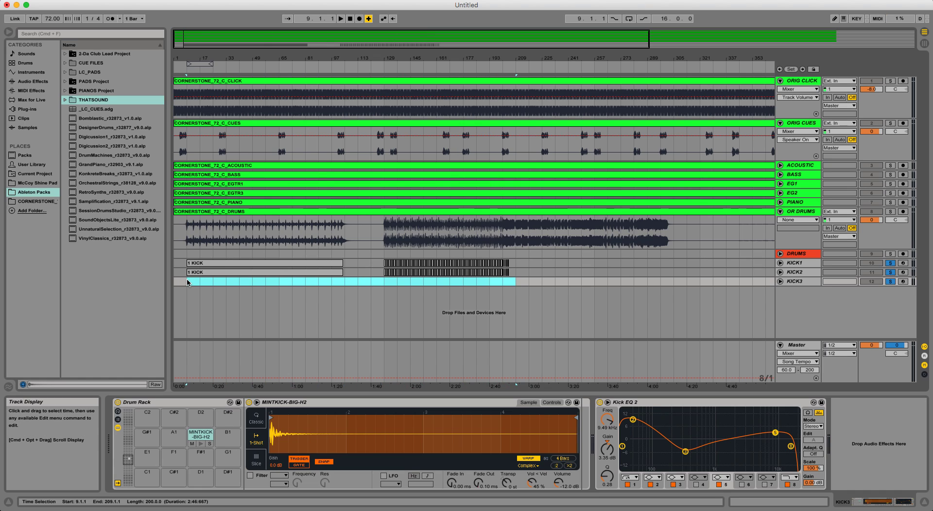
Unfold KICK3, load the EZdrummer VST plug-in onto it, and move the plug-in window clear of the browser
click(780, 282)
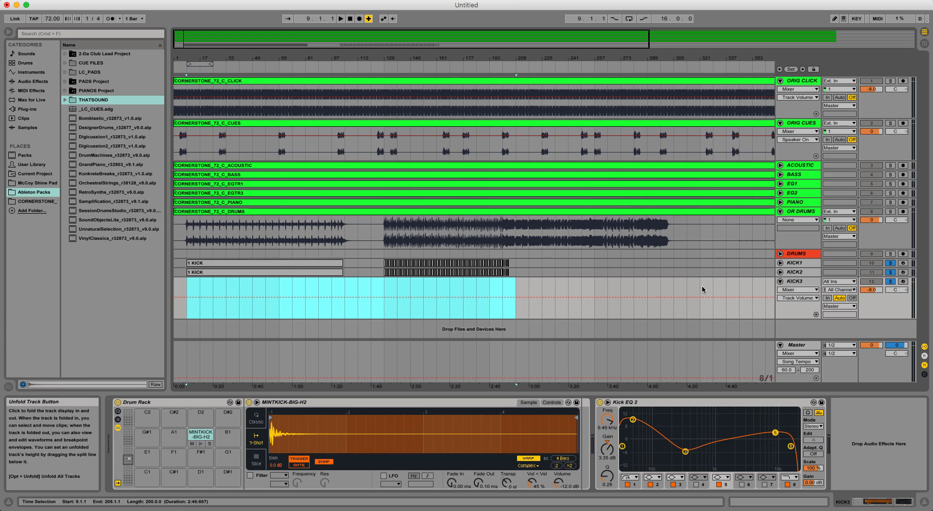
click(423, 298)
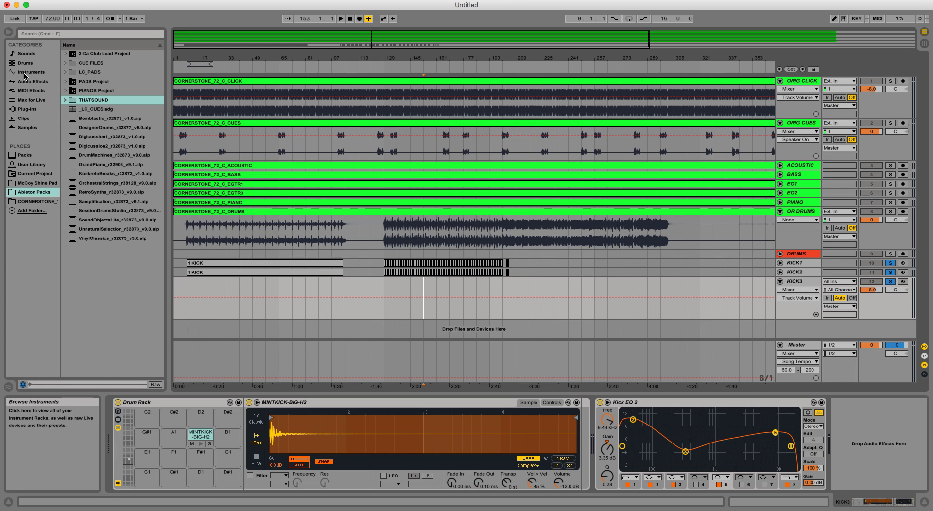
click(26, 110)
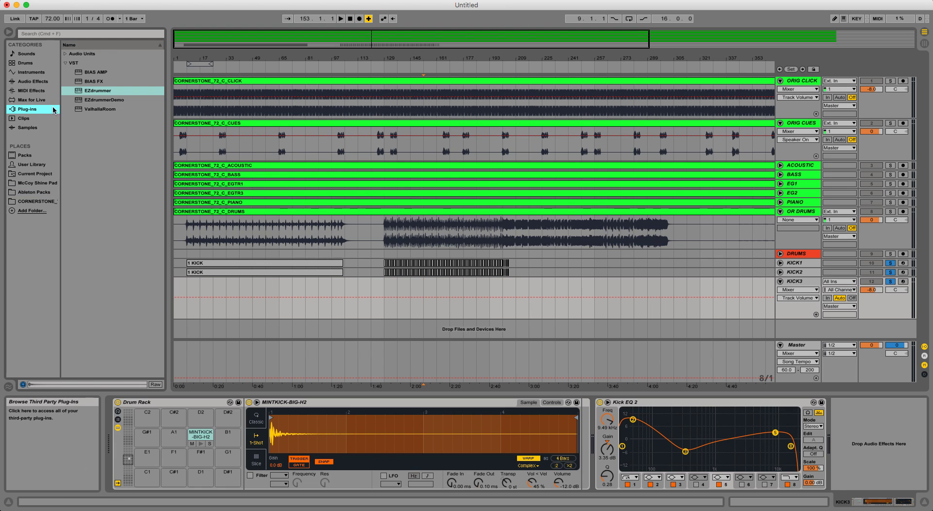
click(90, 93)
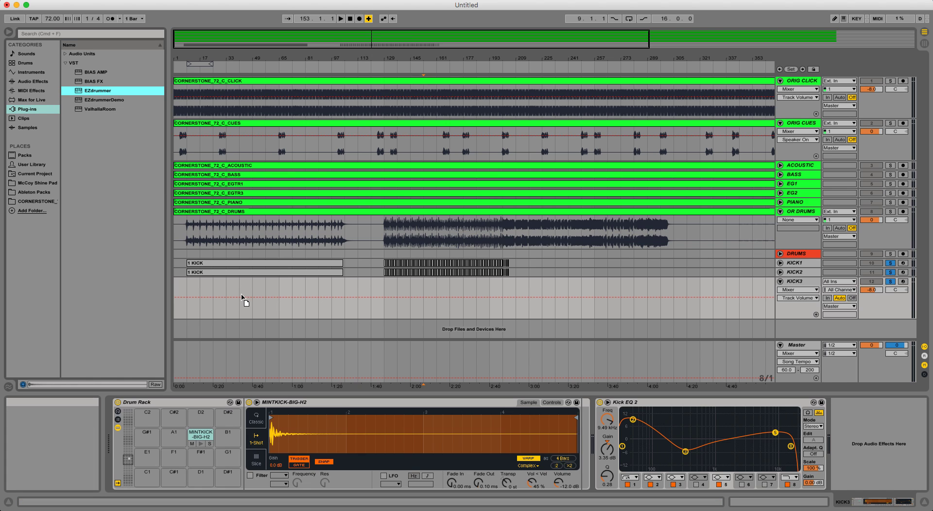
drag(241, 294, 241, 295)
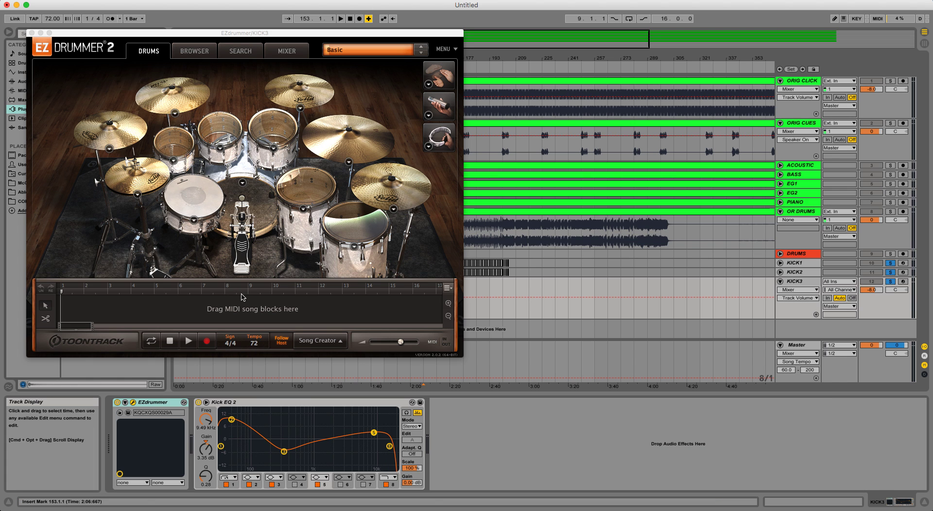
drag(243, 39, 549, 62)
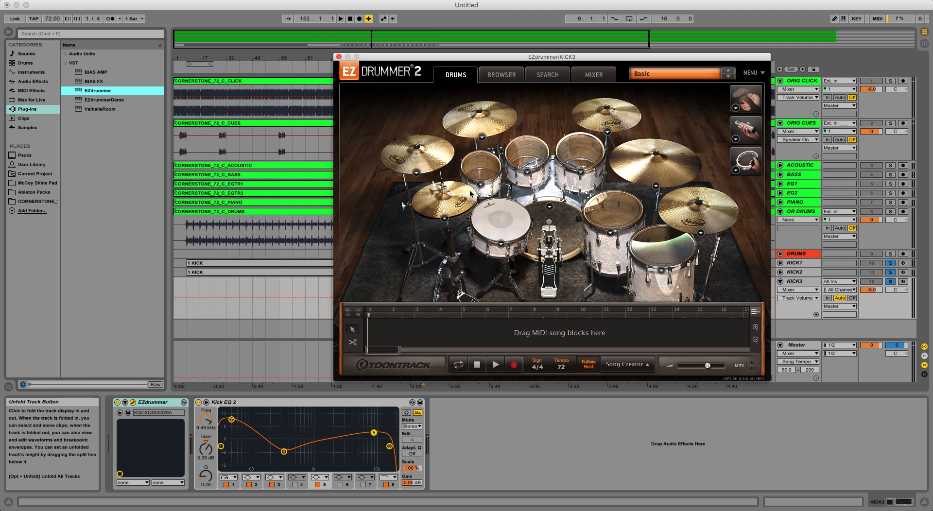
Audition the toms, kick and snare in EZdrummer and look at the snare and Racktom 3 options
click(487, 172)
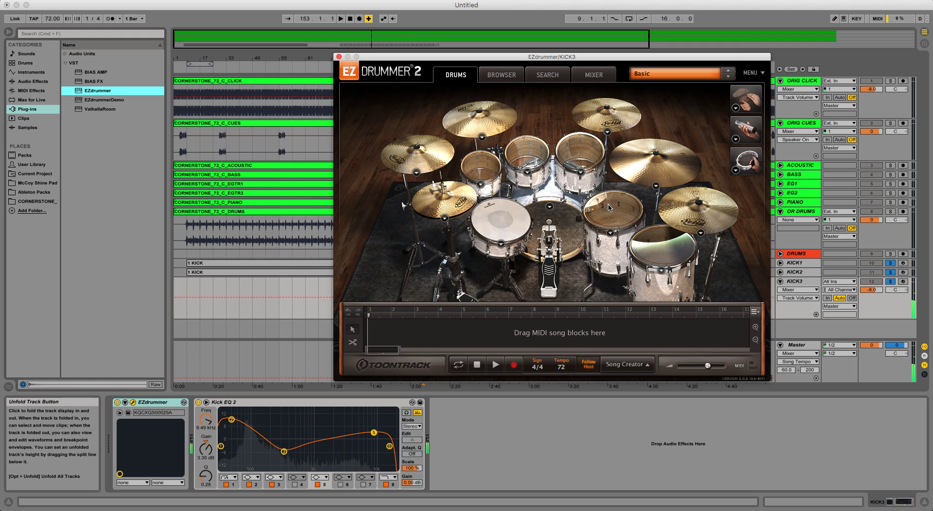
click(662, 250)
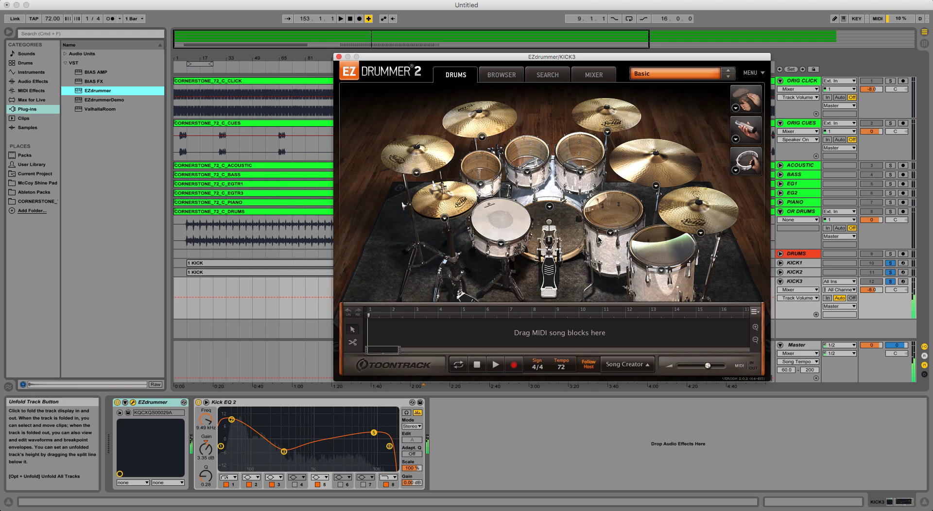
click(551, 243)
click(550, 243)
click(502, 222)
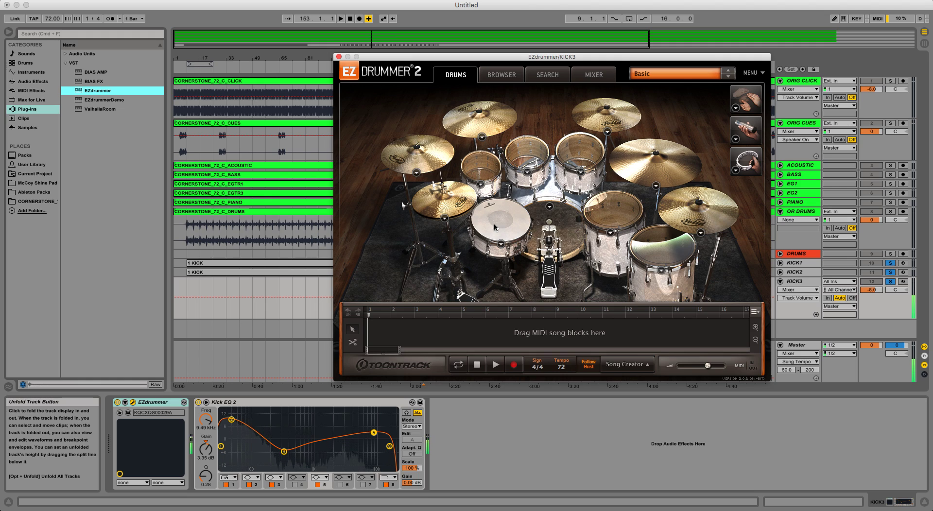
click(502, 222)
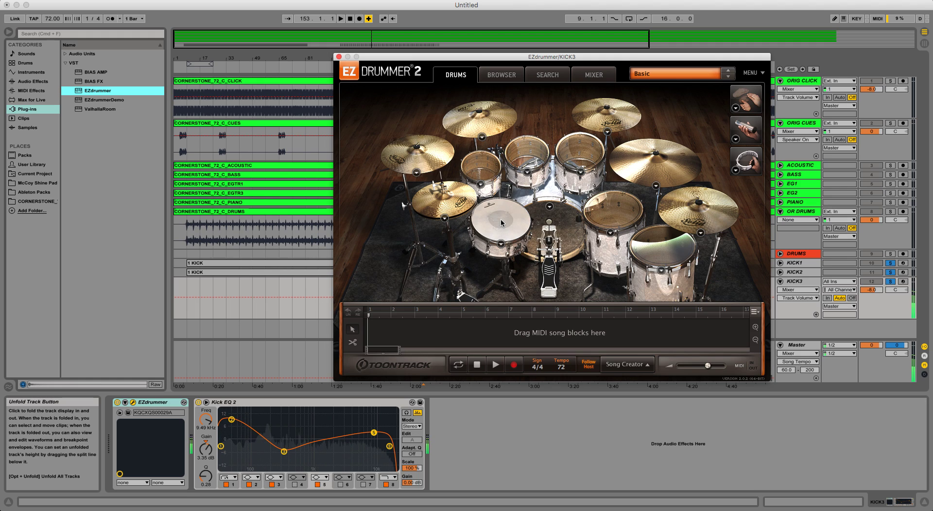
click(502, 246)
click(502, 246)
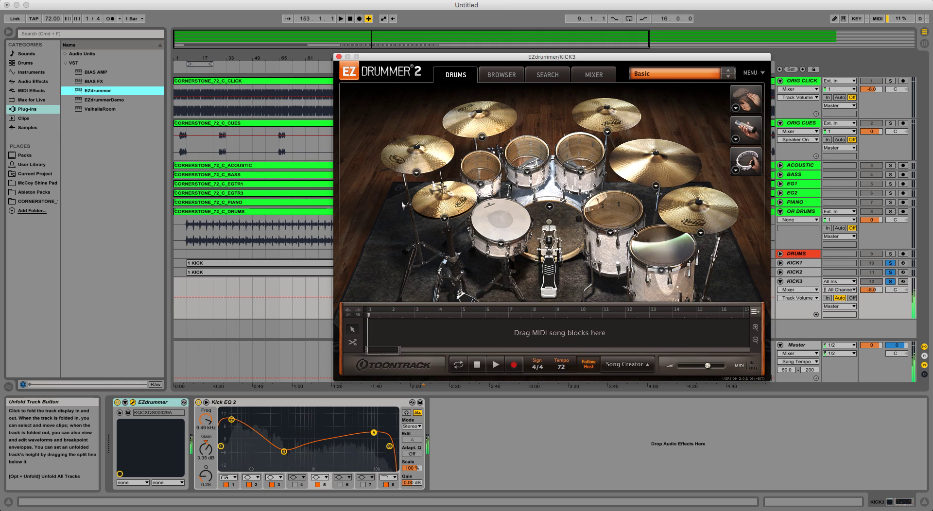
click(581, 173)
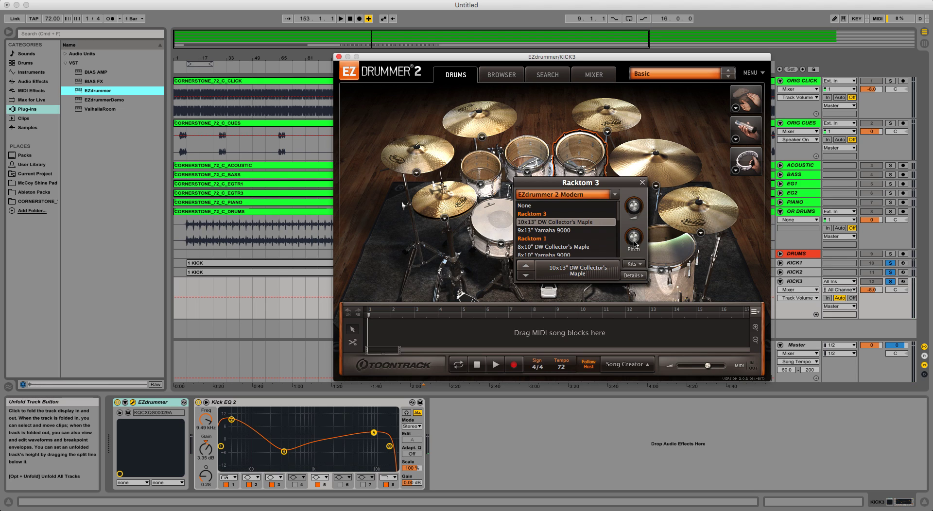
click(507, 225)
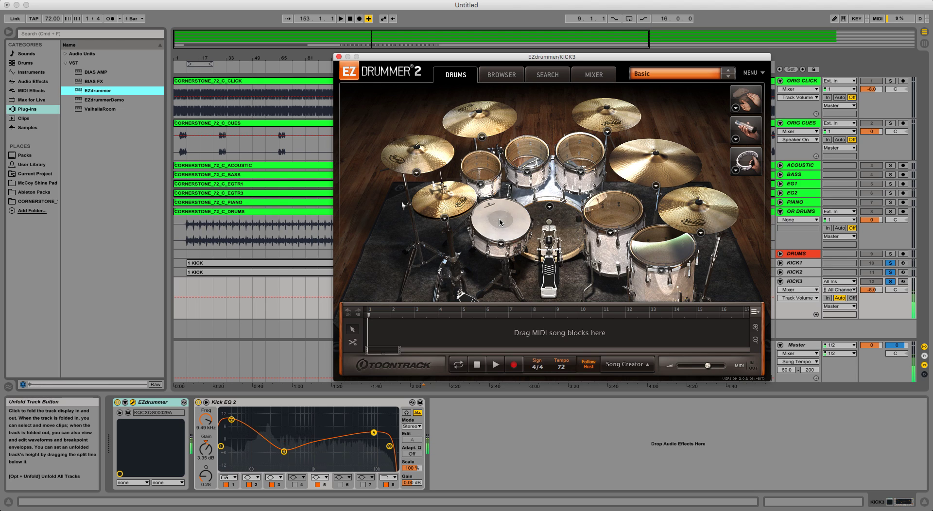
Load the Yamaha 9000 kit in EZdrummer and set the snare back to 6x13" DW Edge
click(502, 244)
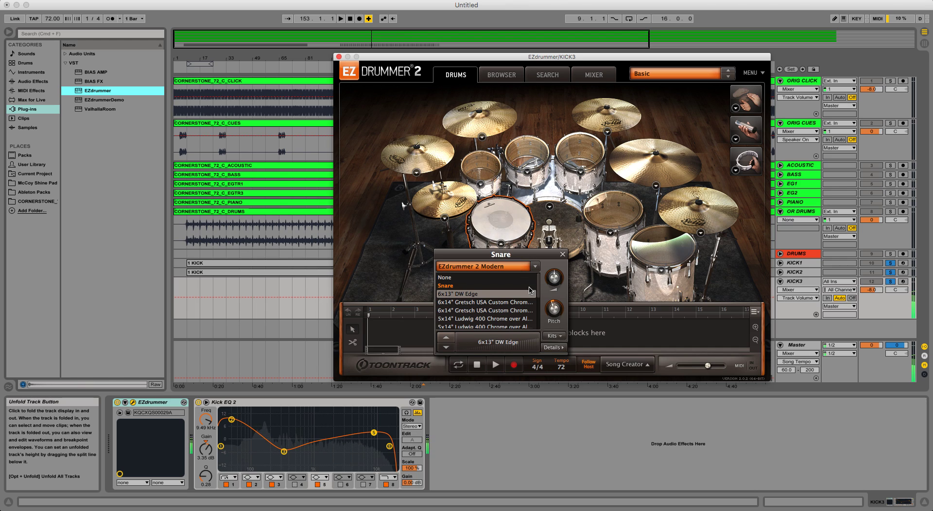
click(558, 336)
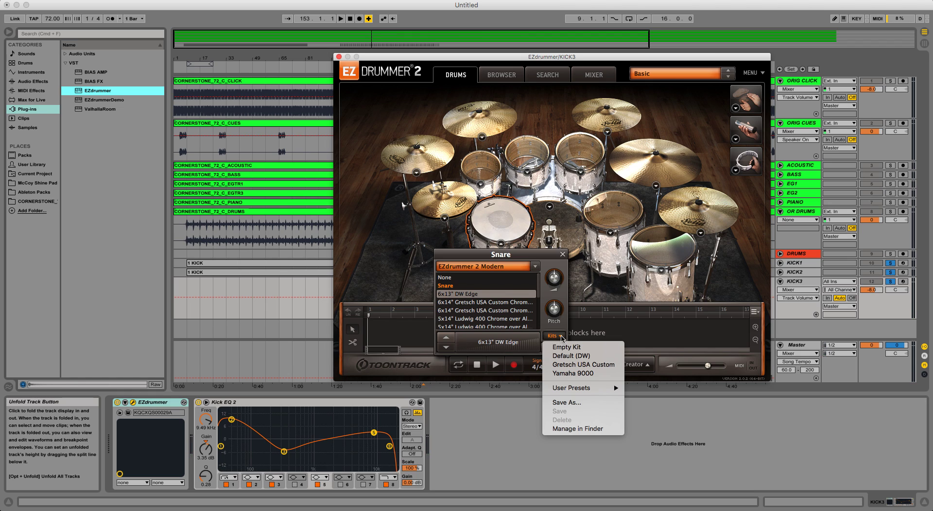
click(569, 374)
click(505, 221)
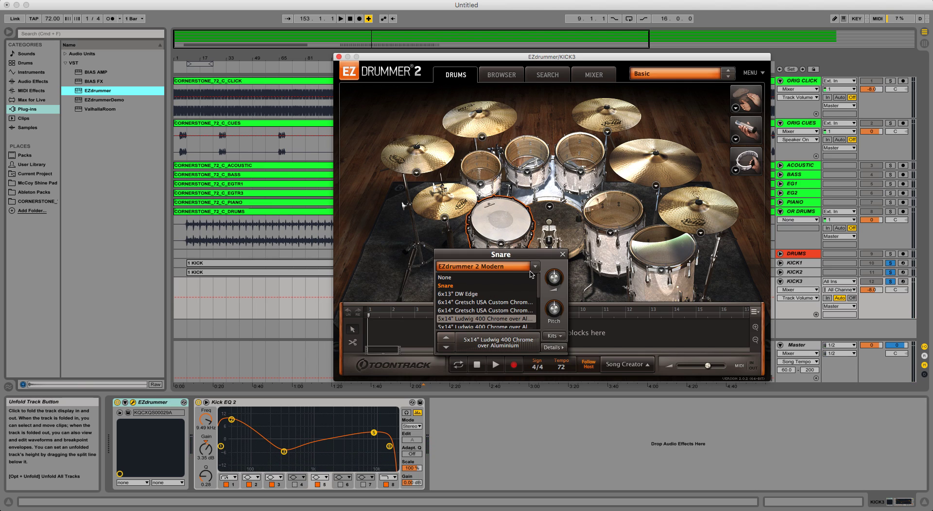
click(463, 294)
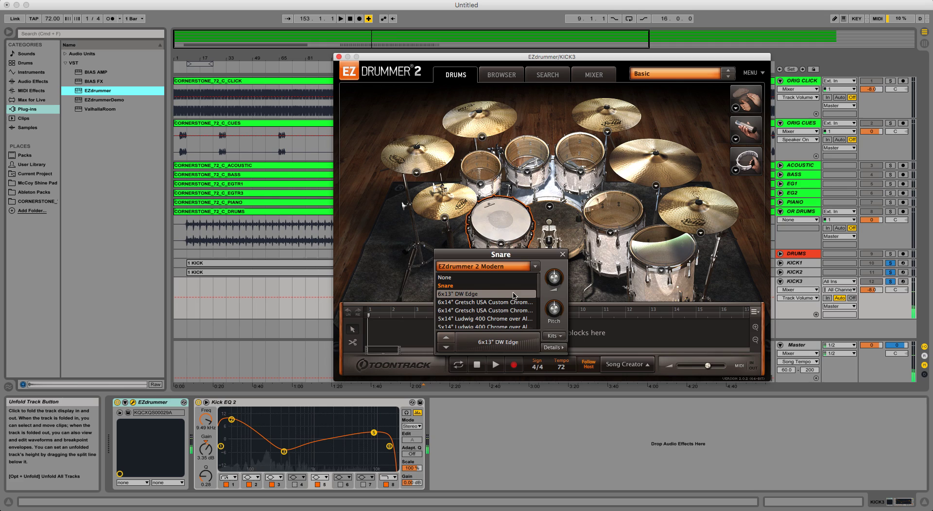
click(563, 255)
Audition the kick drum in EZdrummer and hide the plug-in window
click(548, 241)
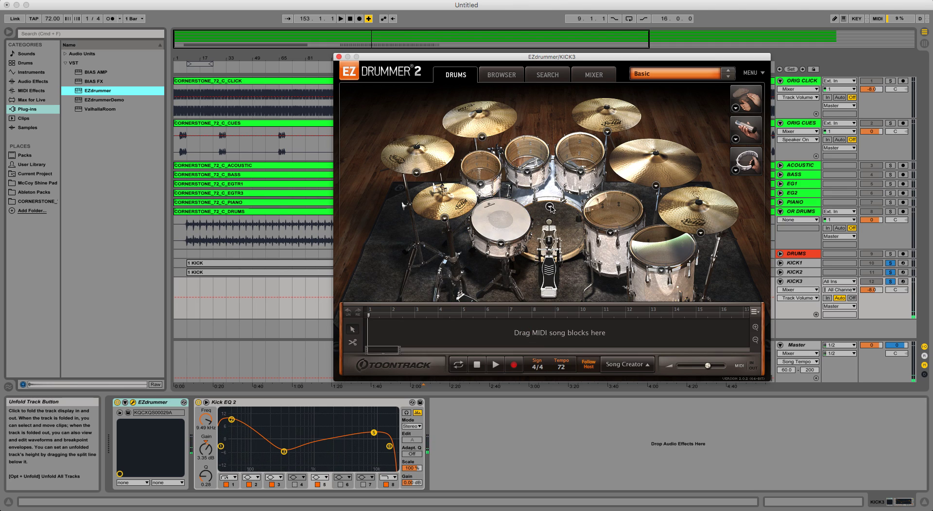
click(553, 238)
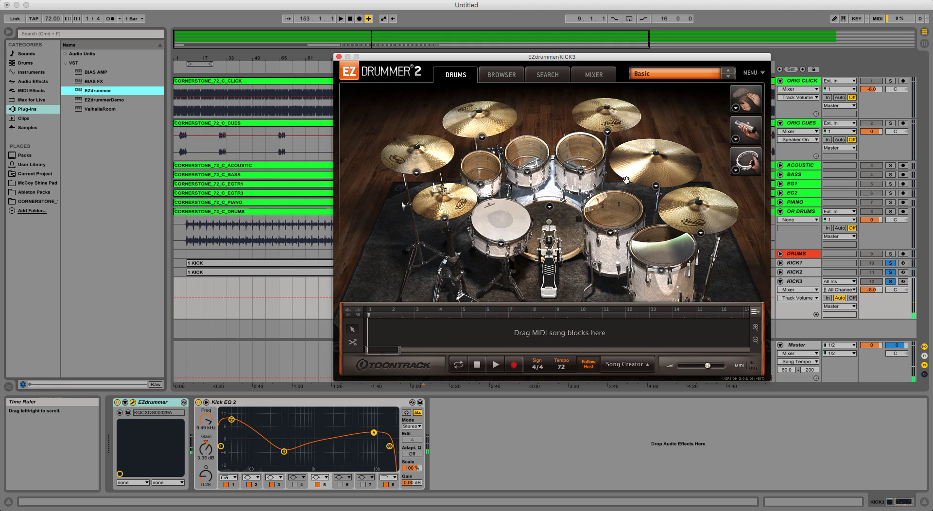
click(134, 403)
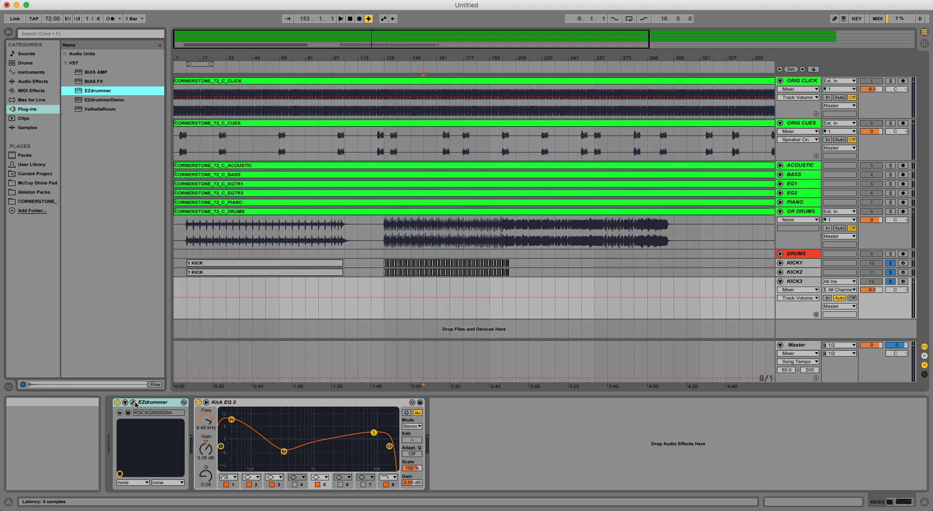
Arm KICK3 for recording from bar 5 and switch the other solos to OR DRUMS, ORIG CUES and ORIG CLICK
click(184, 73)
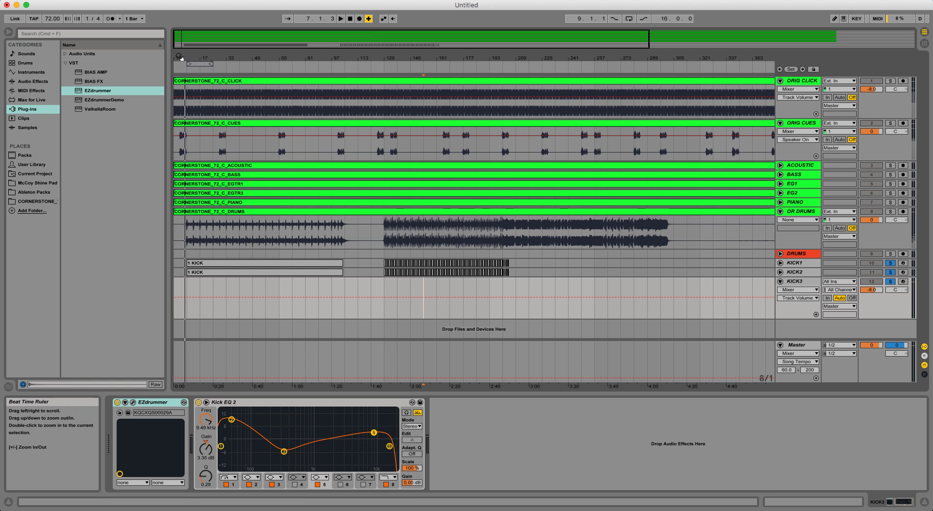
key(space)
drag(185, 62, 185, 90)
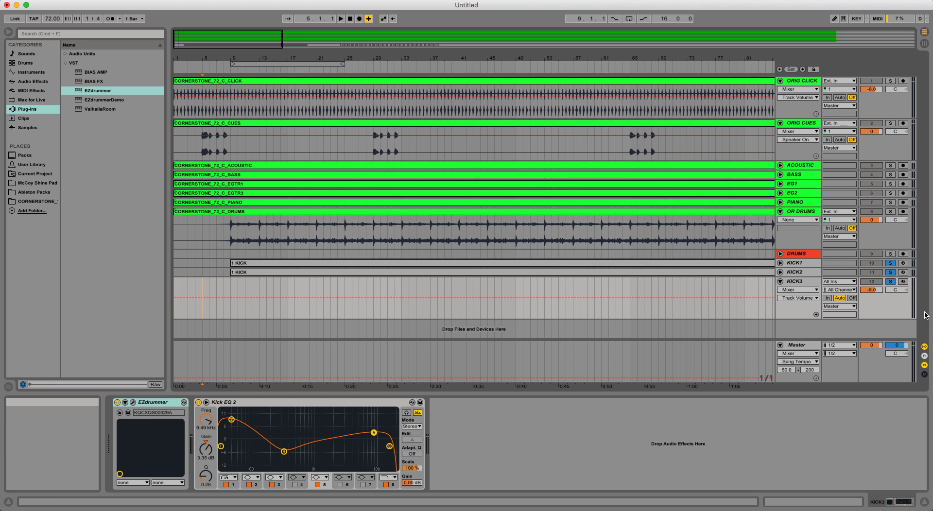
click(903, 281)
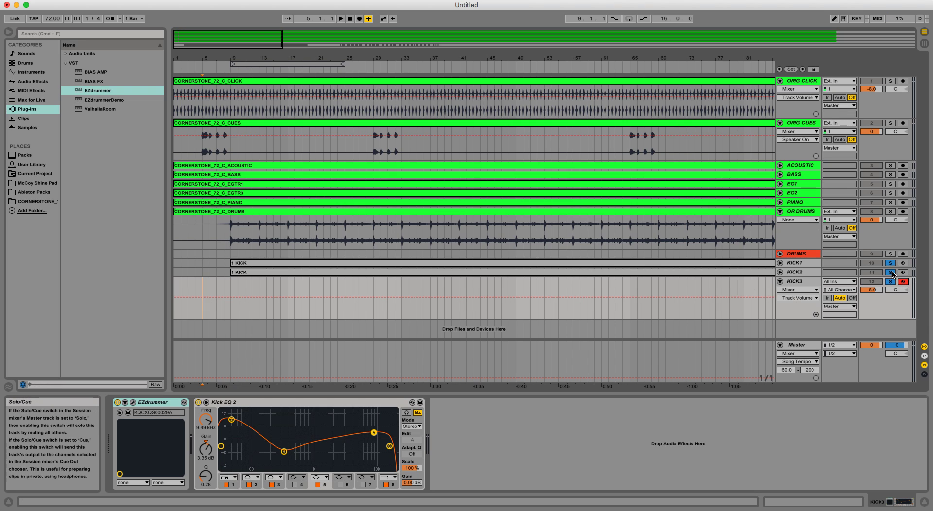
click(890, 212)
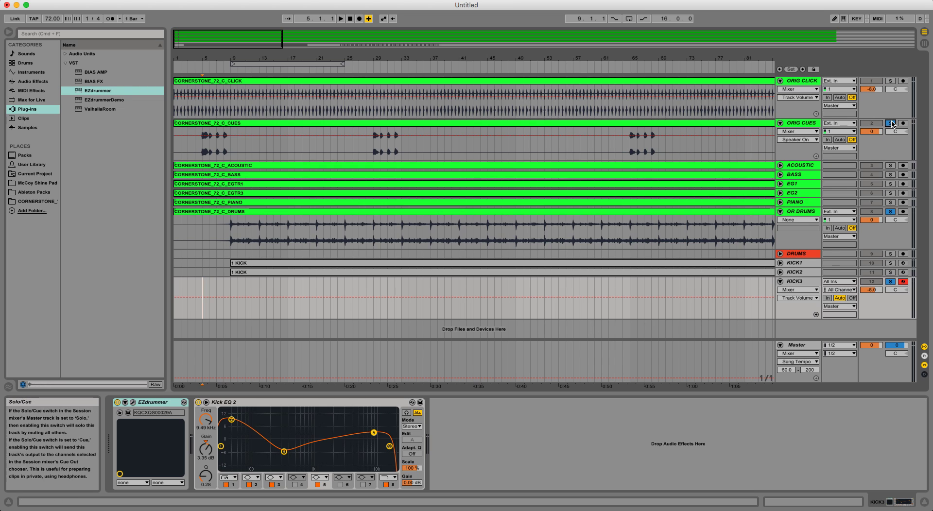
click(890, 80)
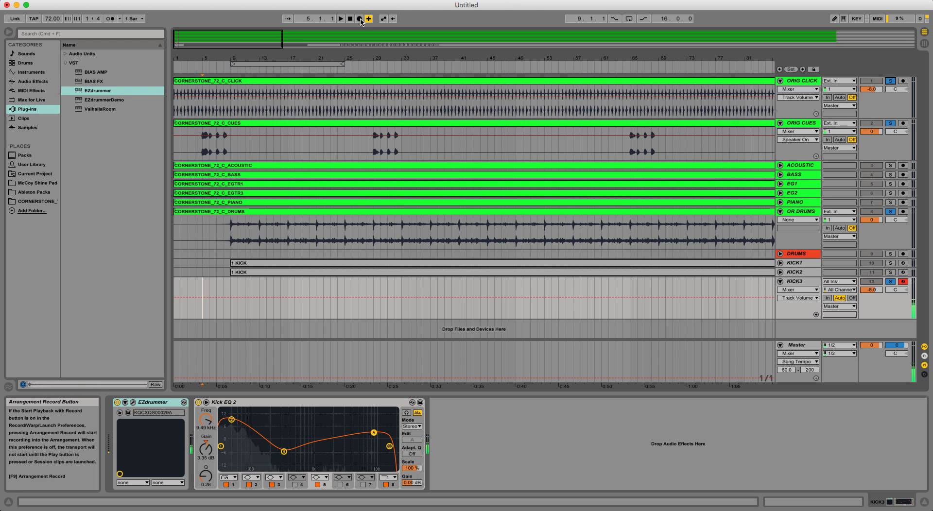
Record kick hits on KICK3 from bar 5 to about bar 14 and trim the take to a one-bar clip at bar 9
click(359, 19)
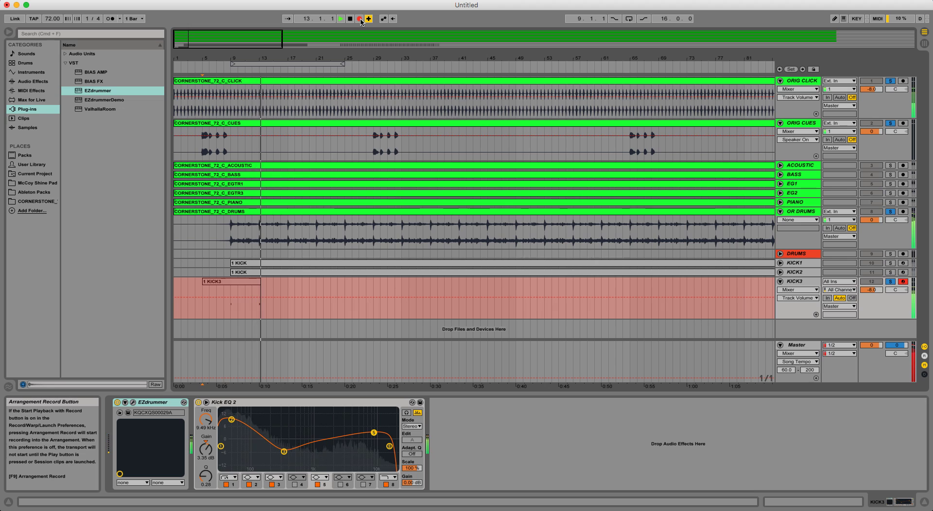
click(360, 20)
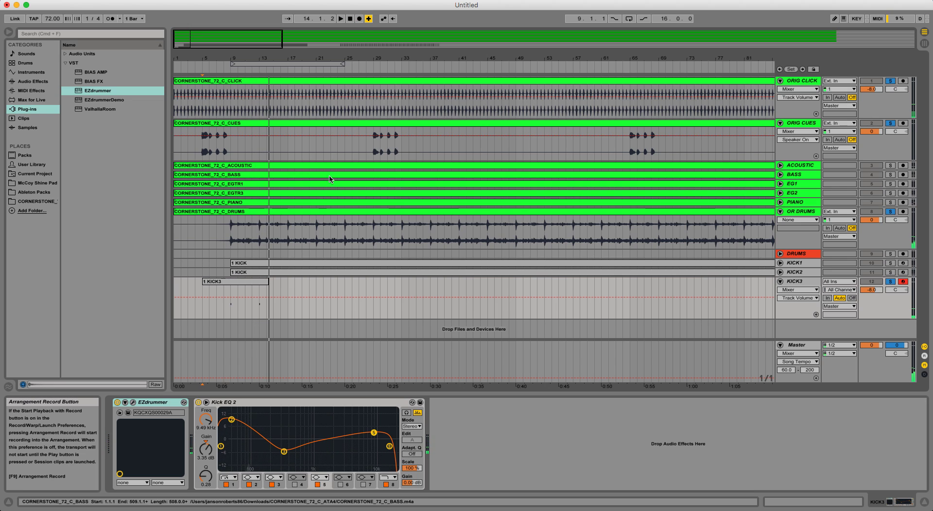
drag(202, 282, 234, 284)
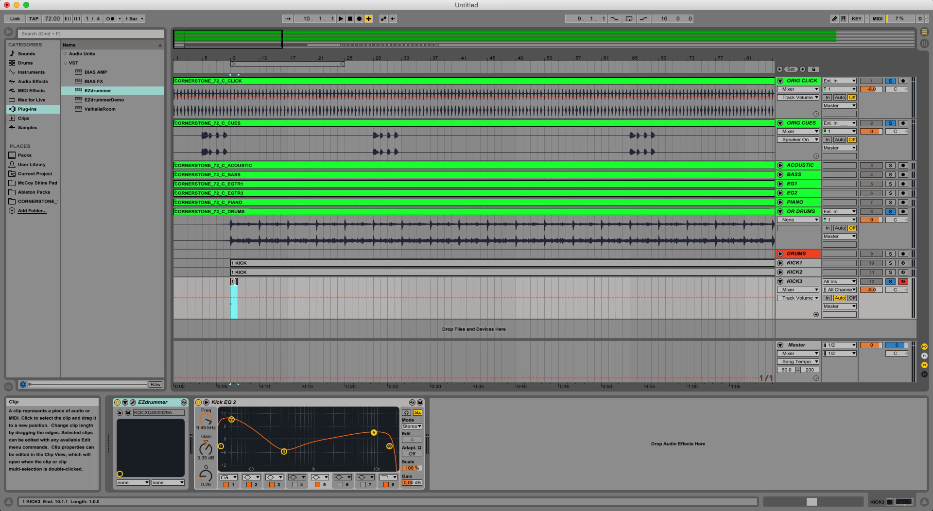
Open the one-bar KICK3 clip and vary the velocity of its C1 note, from 1 up to full
double_click(234, 292)
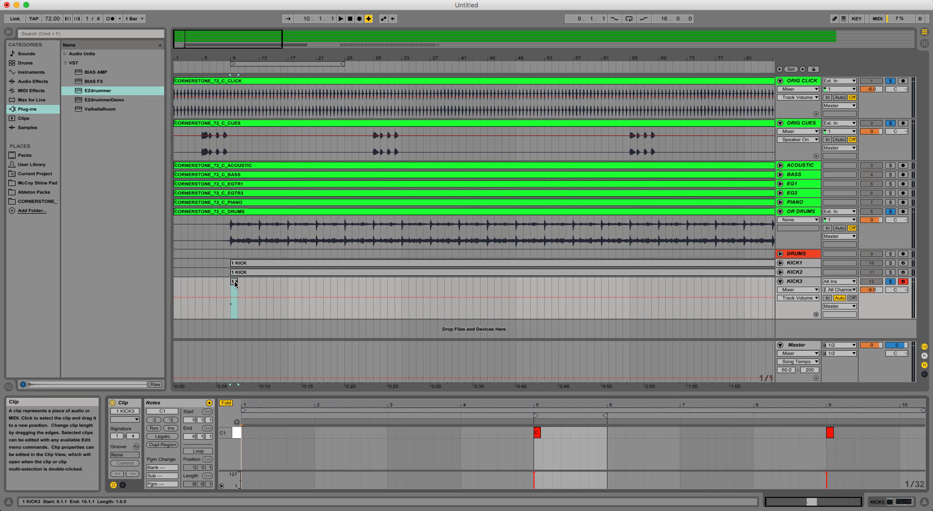
click(535, 471)
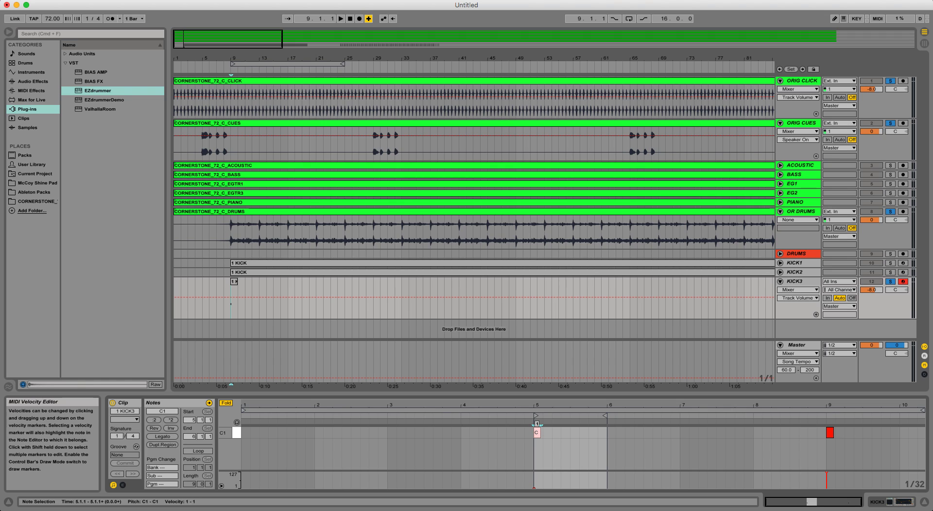
drag(535, 471, 535, 481)
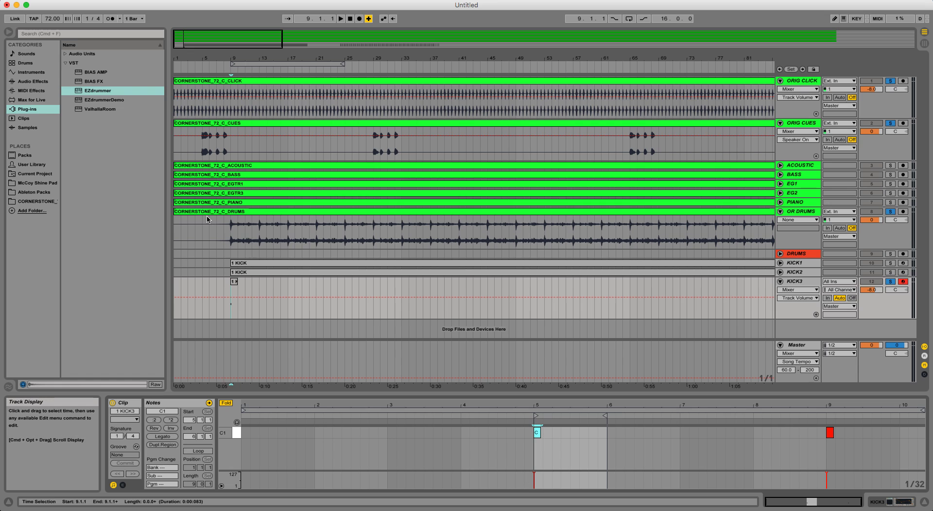
Trim the KICK3 clip at bar 9 to half a bar and select the four bars from bar 9 to bar 13
drag(232, 301, 239, 308)
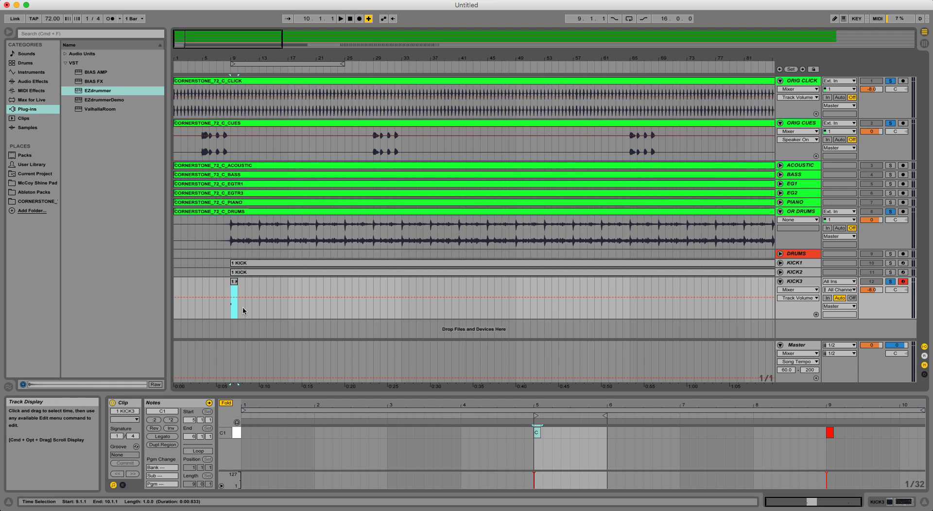
drag(234, 63, 236, 80)
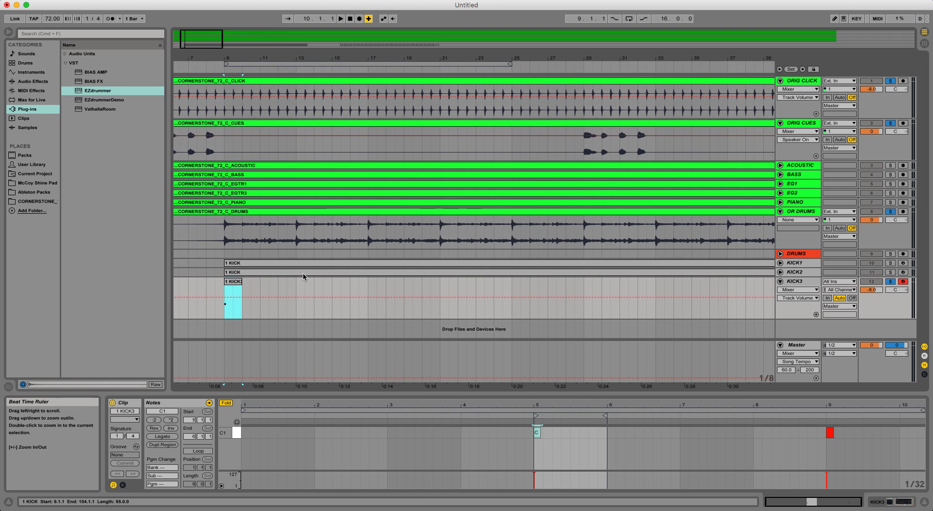
click(233, 291)
drag(233, 291, 296, 289)
key(Delete)
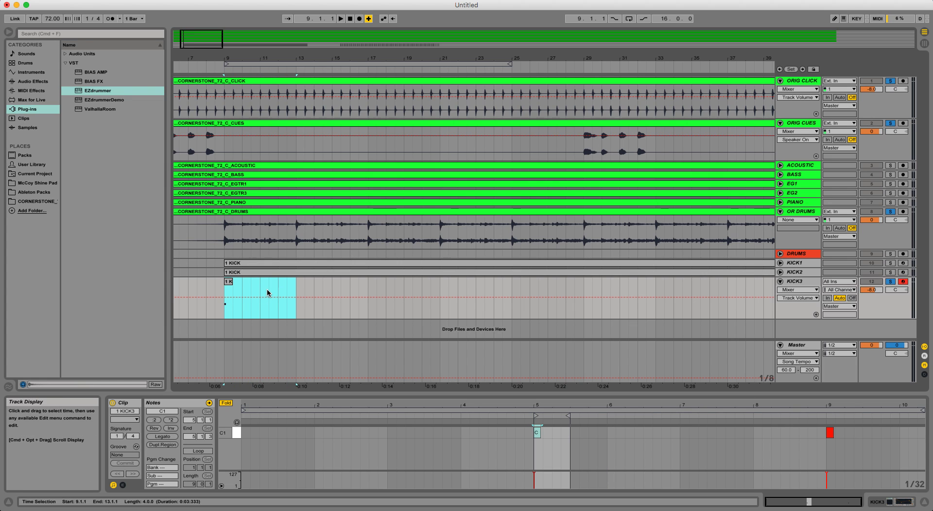
Duplicate the four-bar KICK3 section repeatedly so a half-bar hit falls every four bars from bar 9 through bar 105
key(super+d)
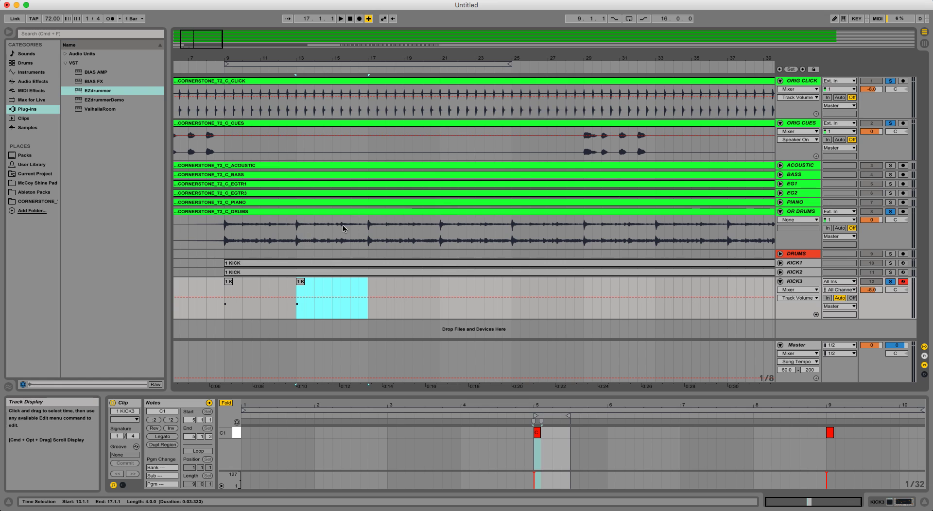
key(super+d)
key(super+d)
key(super+d)
key(super+d)
key(super+d)
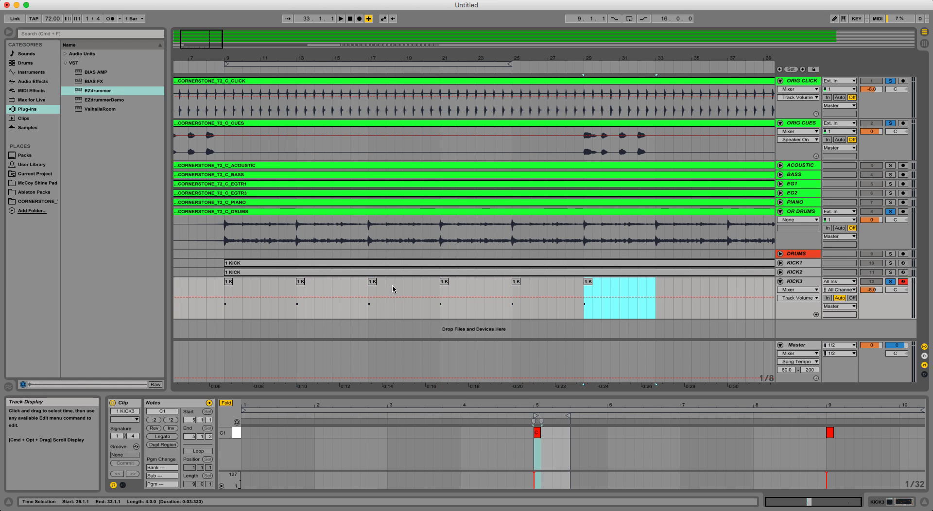
key(minus)
key(minus)
key(super+d)
key(super+d)
key(super+d)
key(super+d)
key(super+d)
key(super+d)
key(super+d)
key(super+d)
key(super+d)
key(super+d)
key(super+d)
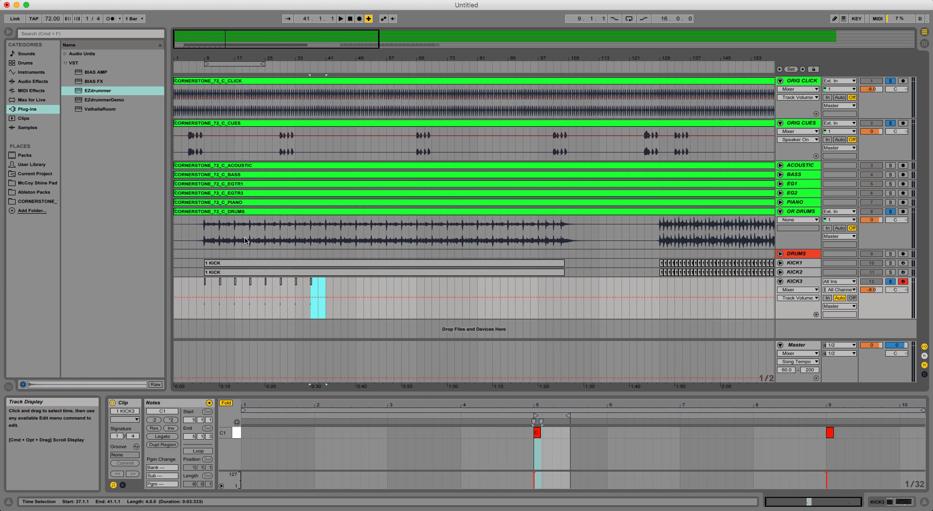
key(super+d)
key(super+d)
key(super+d)
key(super+d)
key(super+d)
key(super+d)
key(super+d)
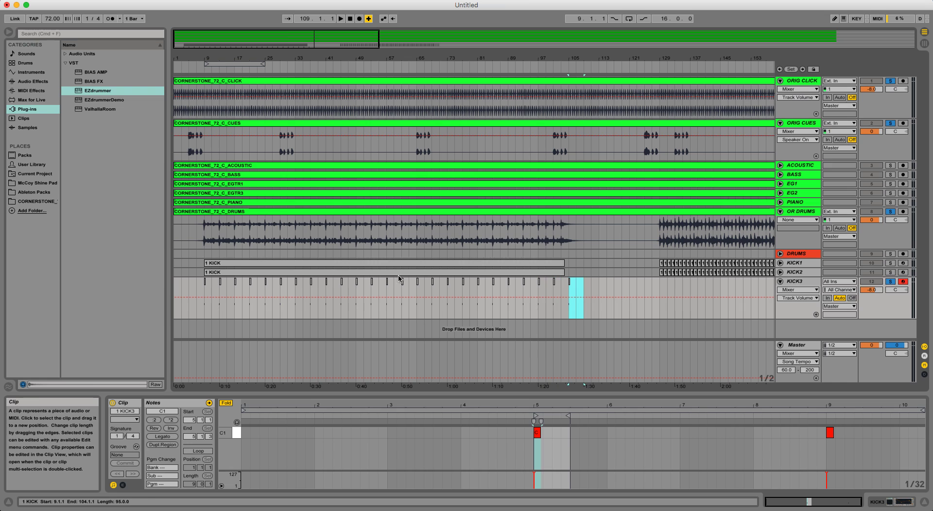
Move the last KICK3 clip from bar 105 to bar 103 and consolidate bars 9 to 105 into one clip
drag(570, 57, 570, 146)
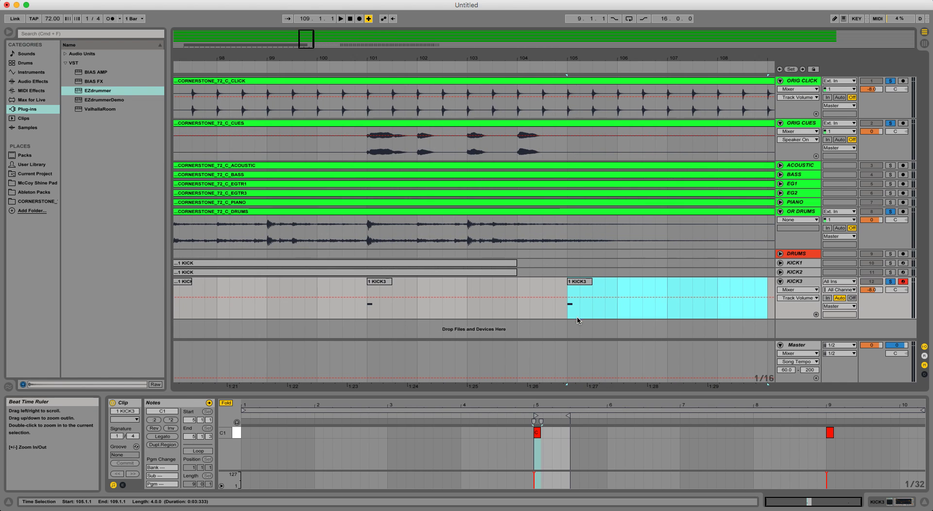
drag(569, 291, 475, 289)
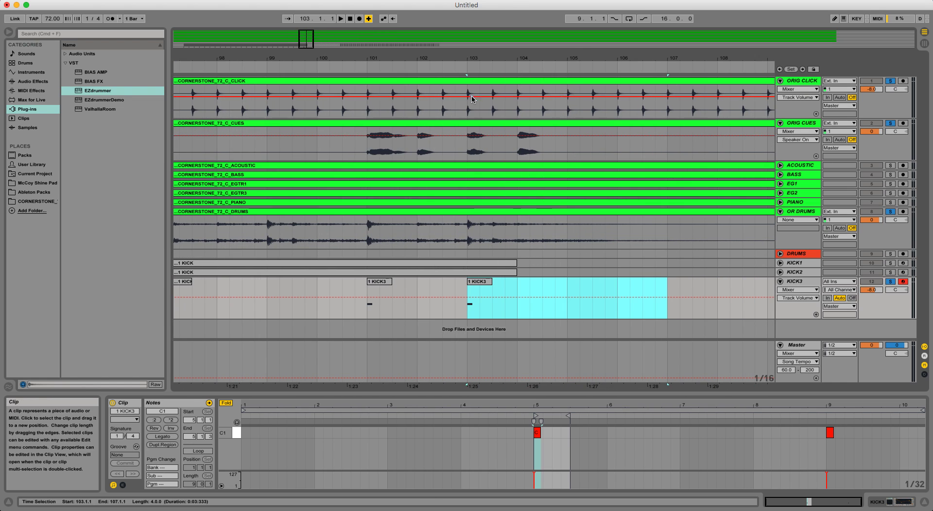
mouse_move(315, 58)
mouse_down()
mouse_move(315, 15)
mouse_move(315, 49)
mouse_up()
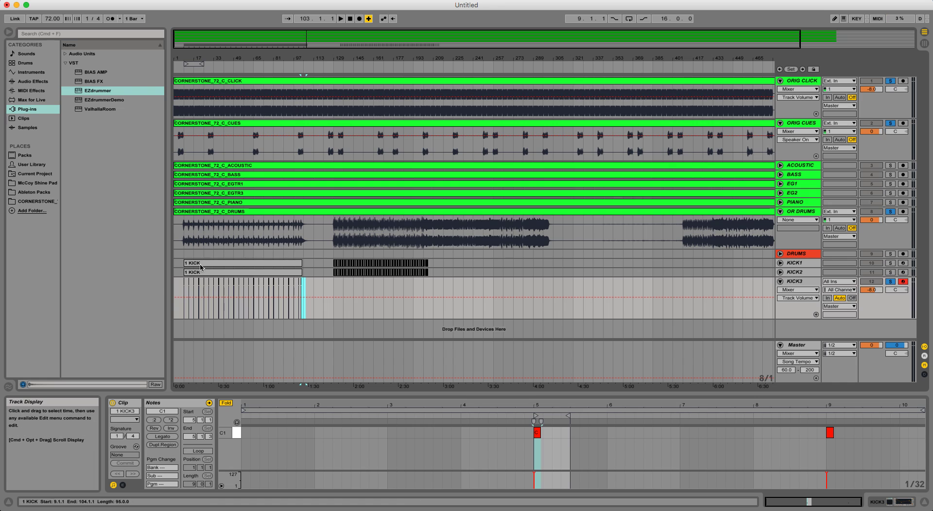
drag(184, 293, 302, 291)
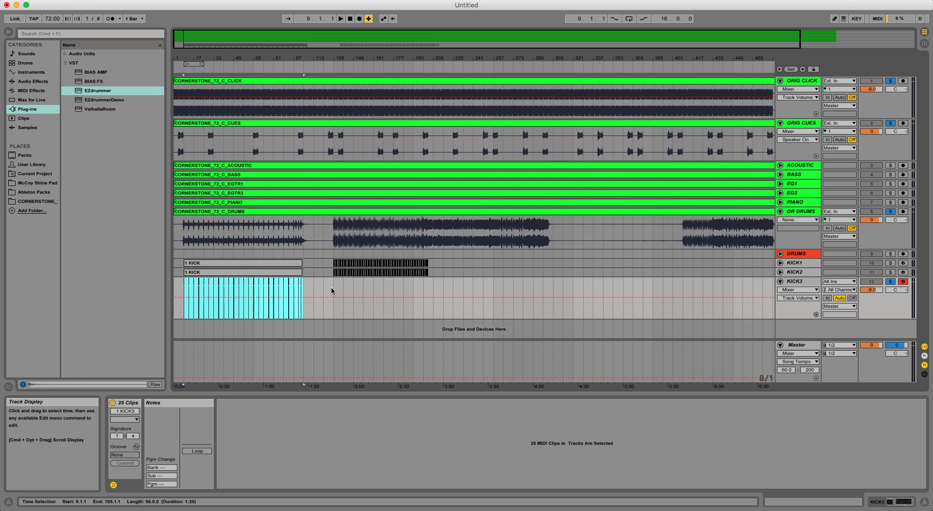
key(super+j)
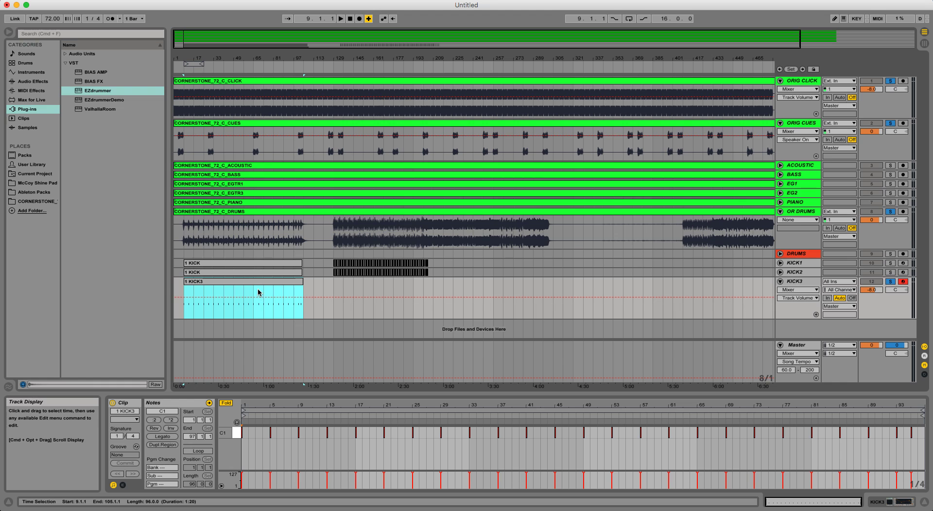
Duplicate the consolidated KICK3 clip and move the copy to start at bar 129
key(super+d)
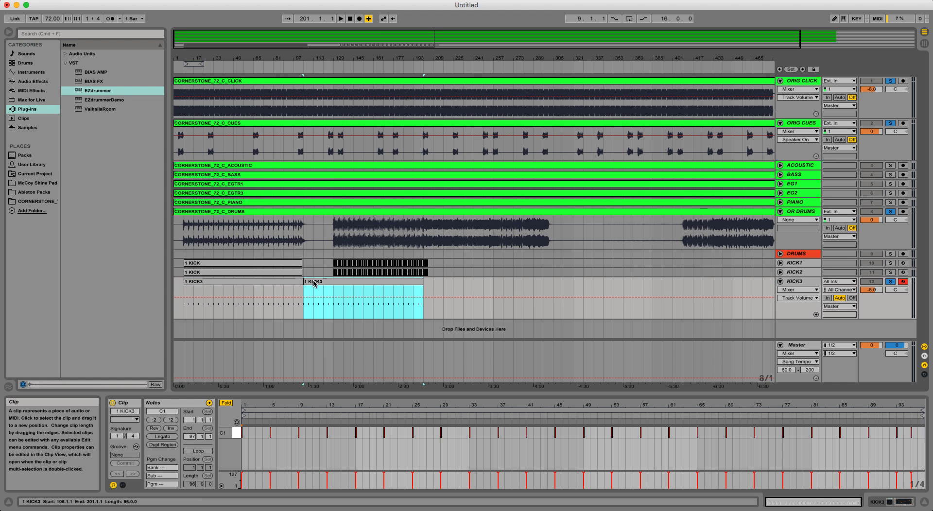
drag(326, 283, 356, 283)
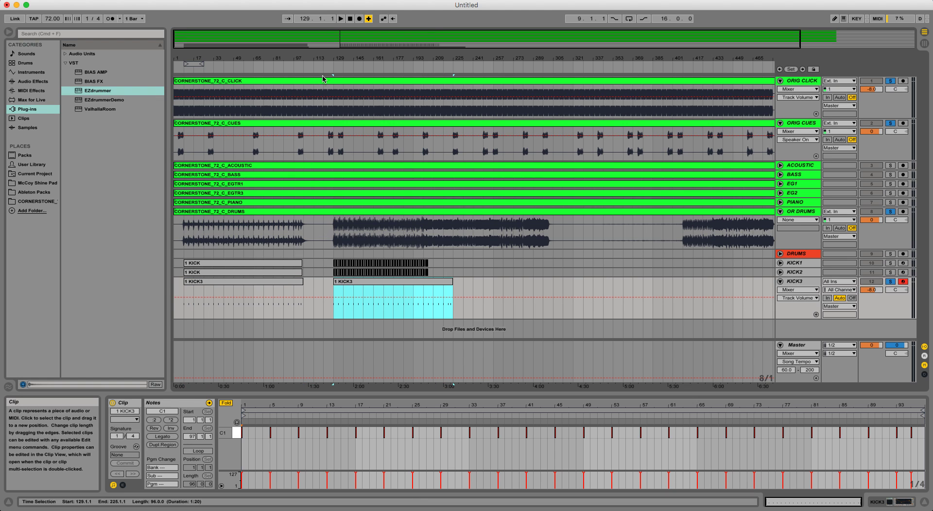
Duplicate the one-bar KICK3 section at bar 129 into bars 130, 131 and 132
drag(324, 78, 323, 106)
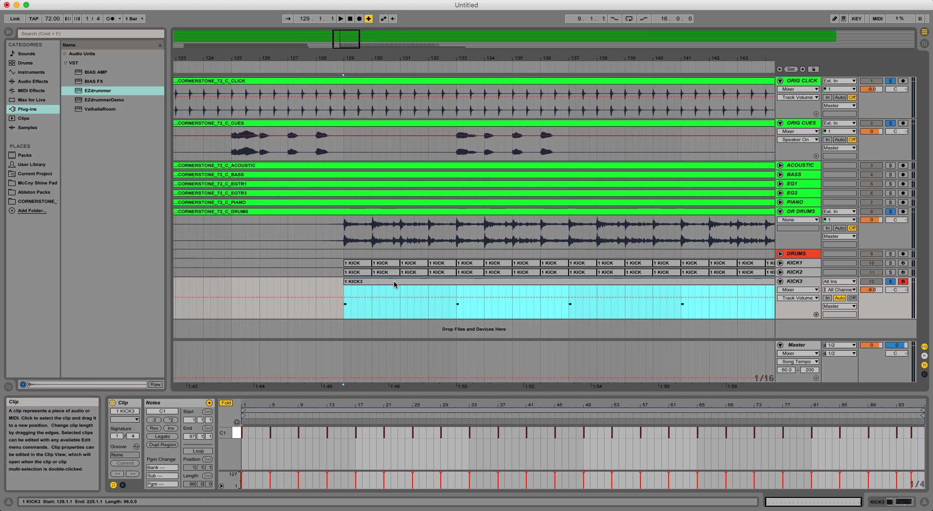
drag(344, 293, 372, 294)
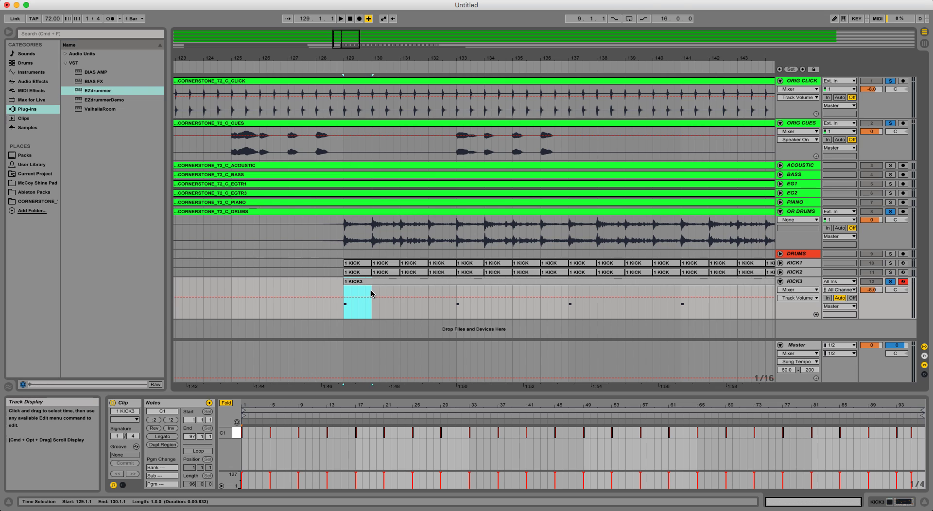
key(super+d)
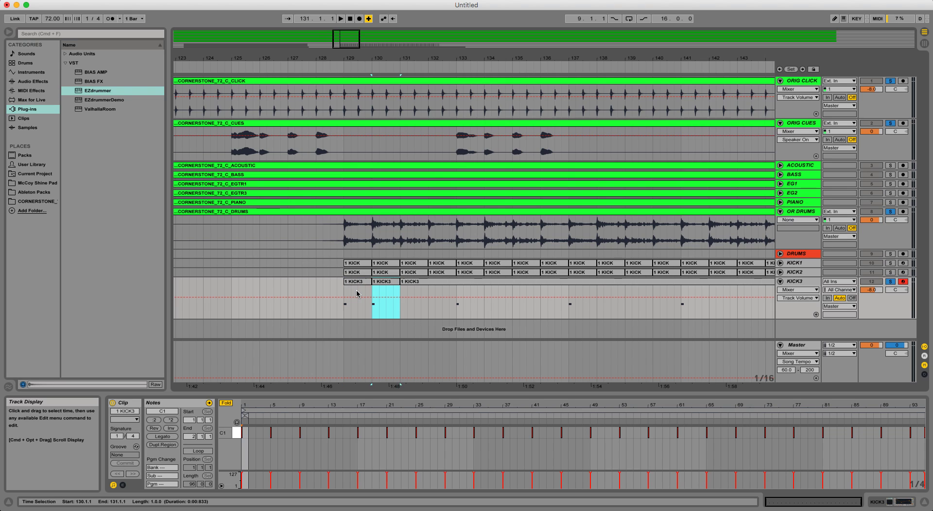
key(super+d)
key(super+d)
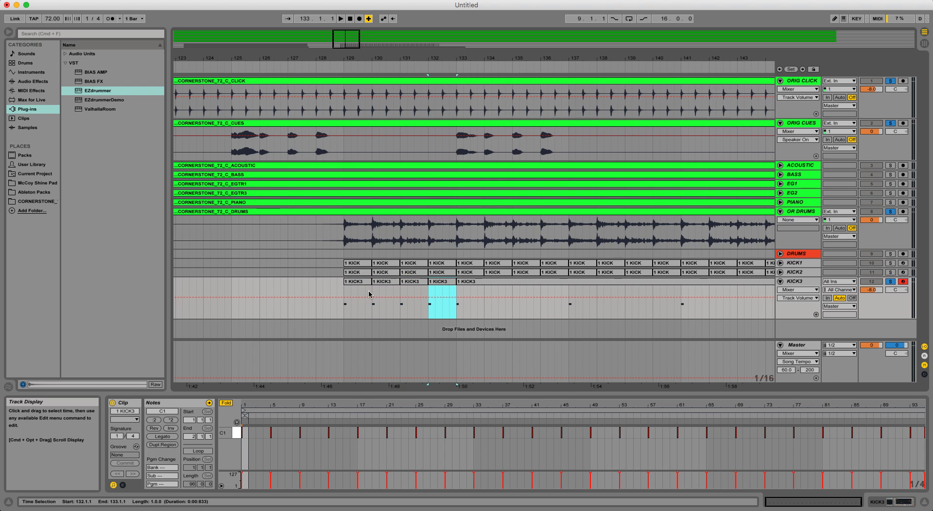
Duplicate the four one-bar KICK3 clips from bars 129 to 133 repeatedly until they reach bar 201
drag(345, 293, 453, 292)
key(super+d)
key(minus)
key(minus)
key(minus)
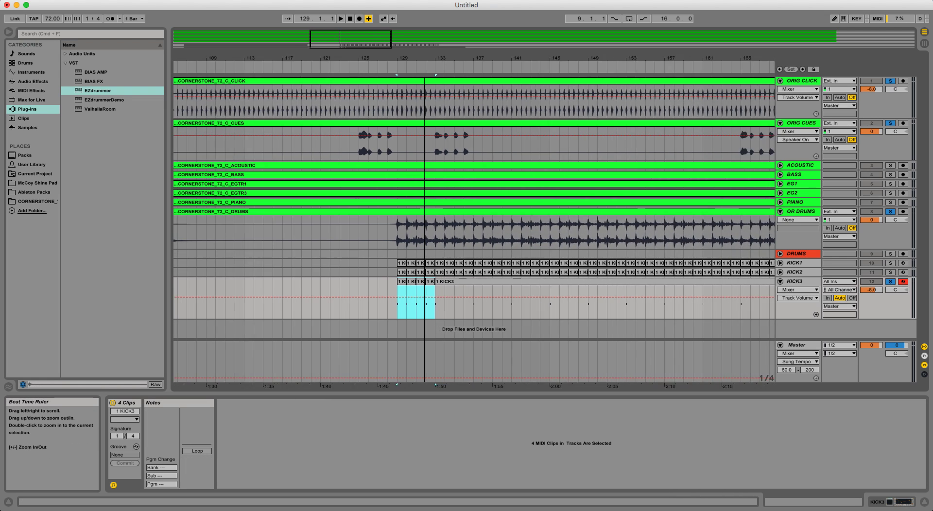
key(super+d)
key(super+d)
scroll(461, 296, right, 5)
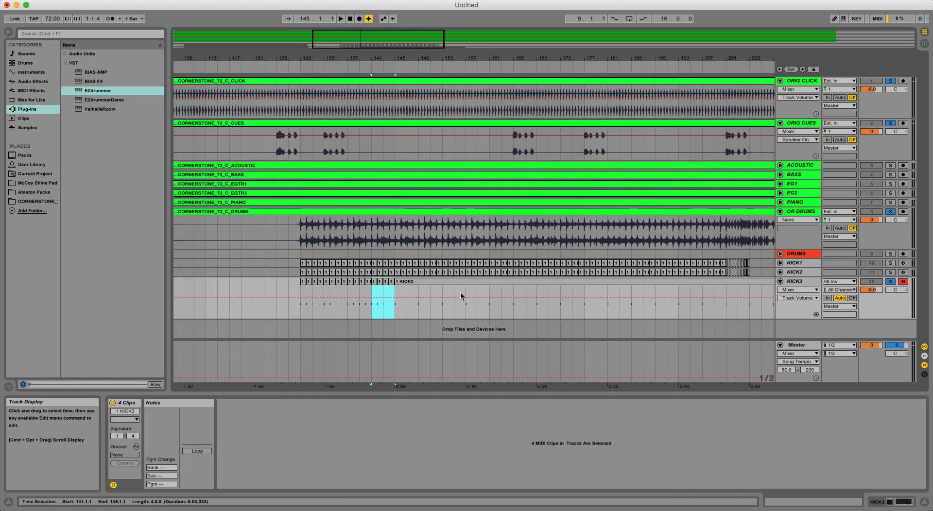
key(super+d)
key(super+d)
key(super+d)
key(super+d)
key(super+d)
key(super+d)
key(super+d)
key(super+d)
key(super+d)
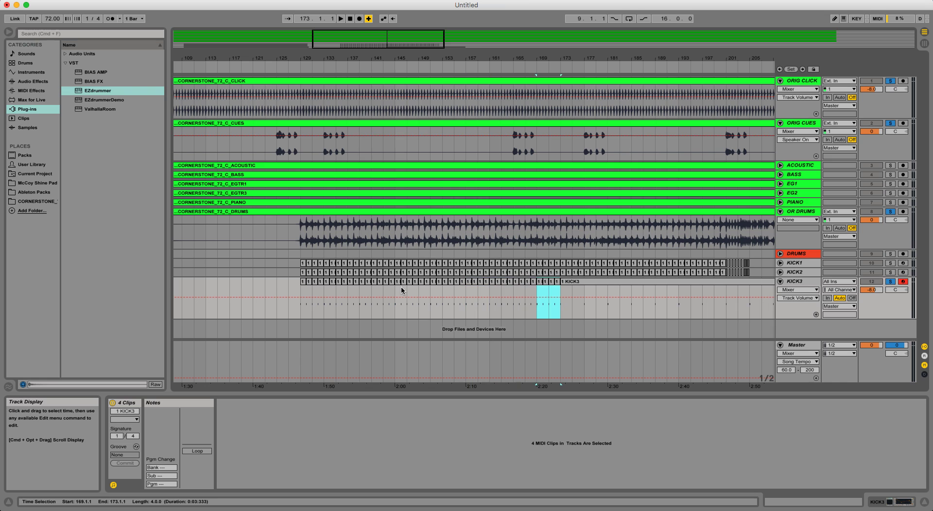
key(super+d)
key(super+d)
key(super+d)
key(super+d)
key(super+d)
Delete the leftover part of the KICK3 clip beyond bar 201
scroll(462, 292, right, 10)
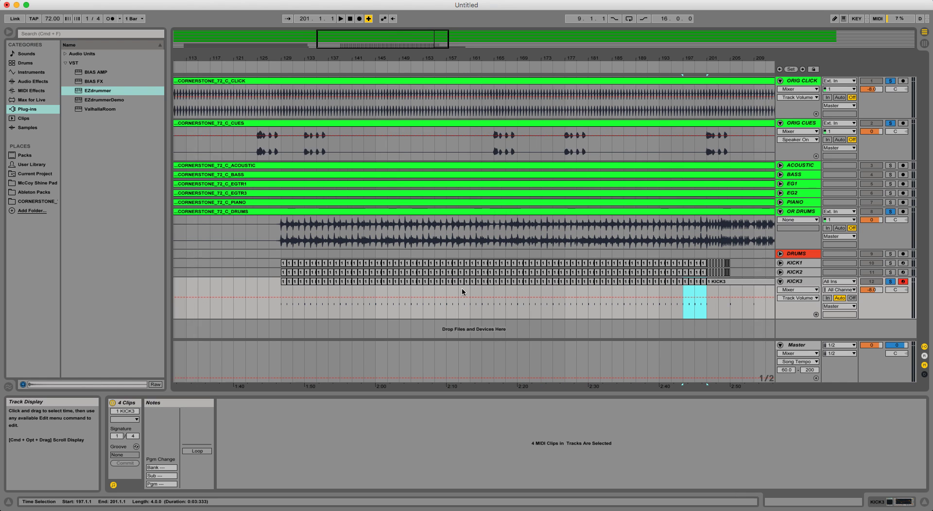
click(462, 291)
key(Delete)
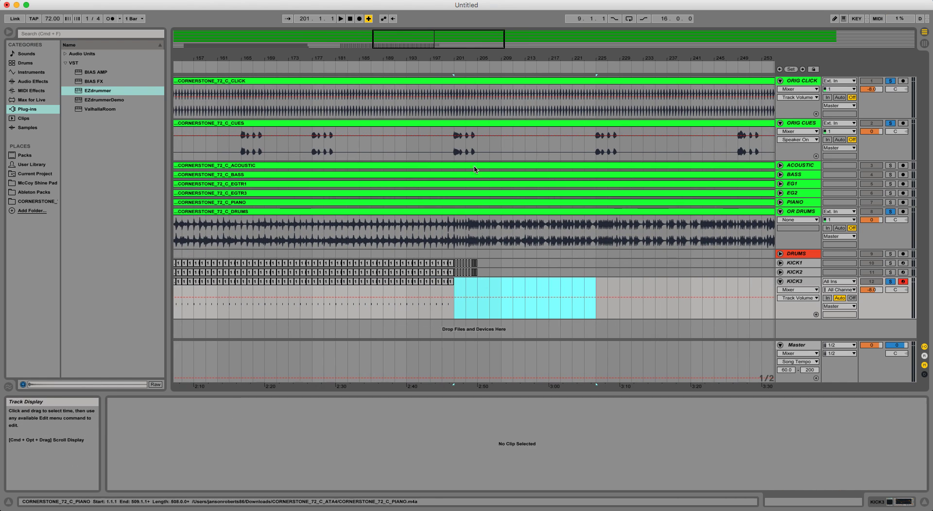
Copy the KICK3 clip from bar 200 to bar 201, trim it to a quarter bar, and repeat it every half bar up to bar 204
drag(471, 56, 331, 359)
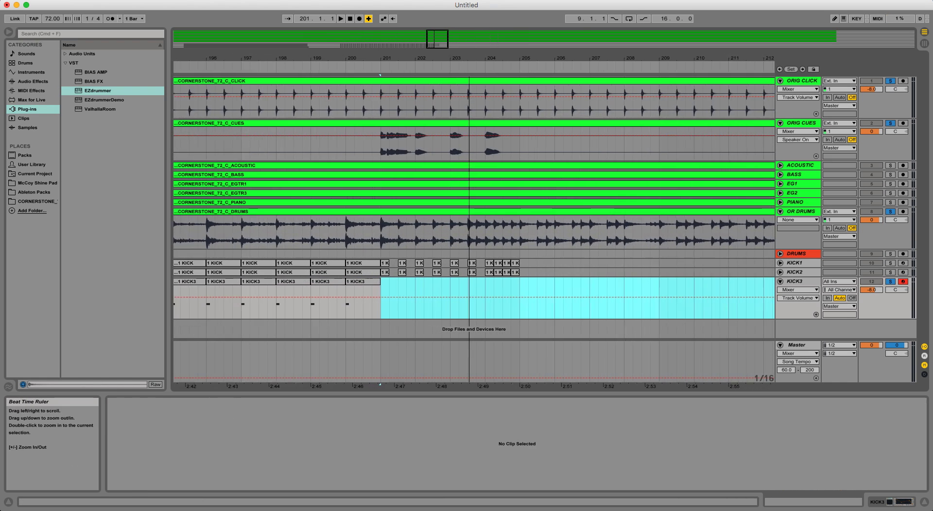
click(364, 280)
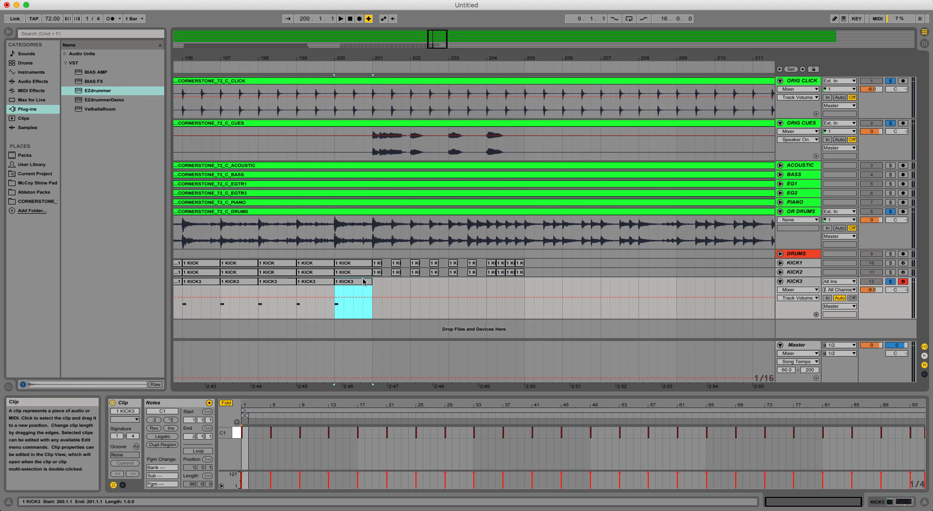
key(super+d)
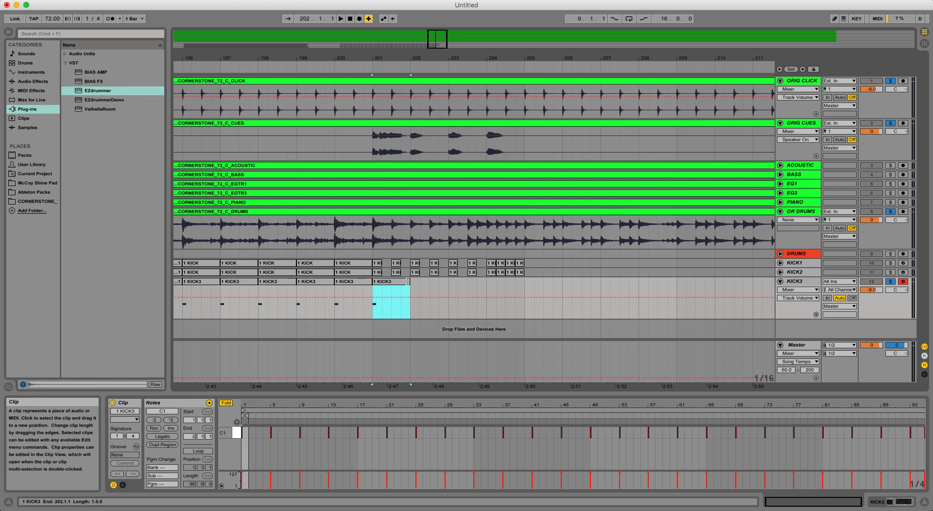
mouse_move(384, 290)
mouse_down()
mouse_move(372, 290)
mouse_move(393, 283)
mouse_move(394, 293)
mouse_up()
key(super+d)
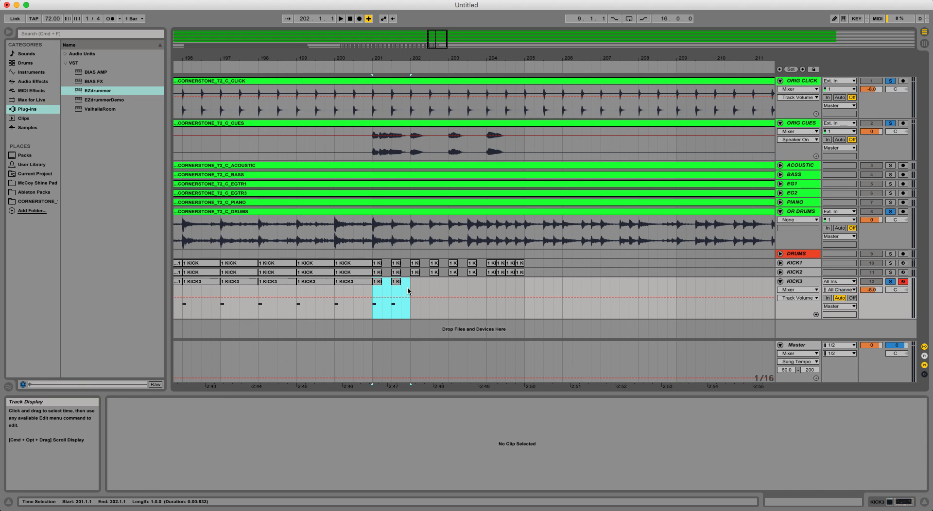
key(super+d)
key(super+d)
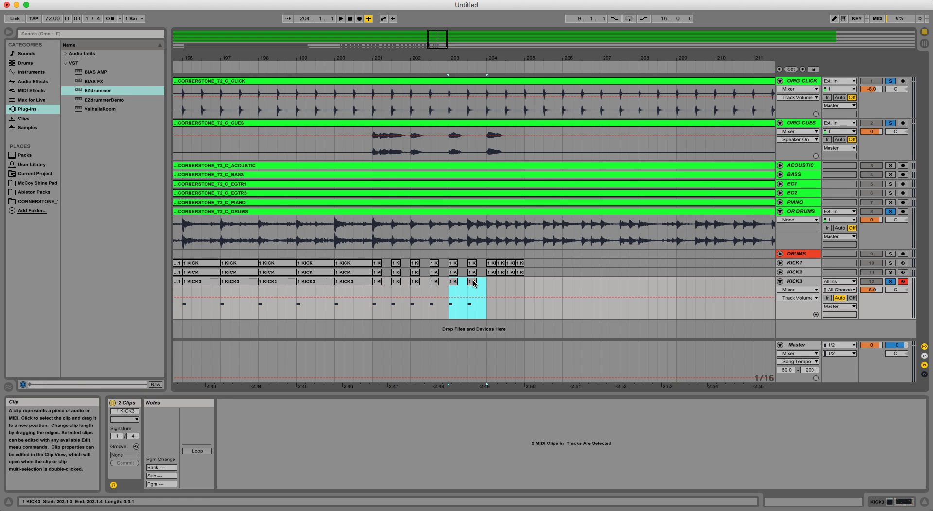
Fill bar 204 on KICK3 with four consecutive quarter-bar copies of the hit at 203.1.3
click(474, 283)
key(super+d)
key(super+d)
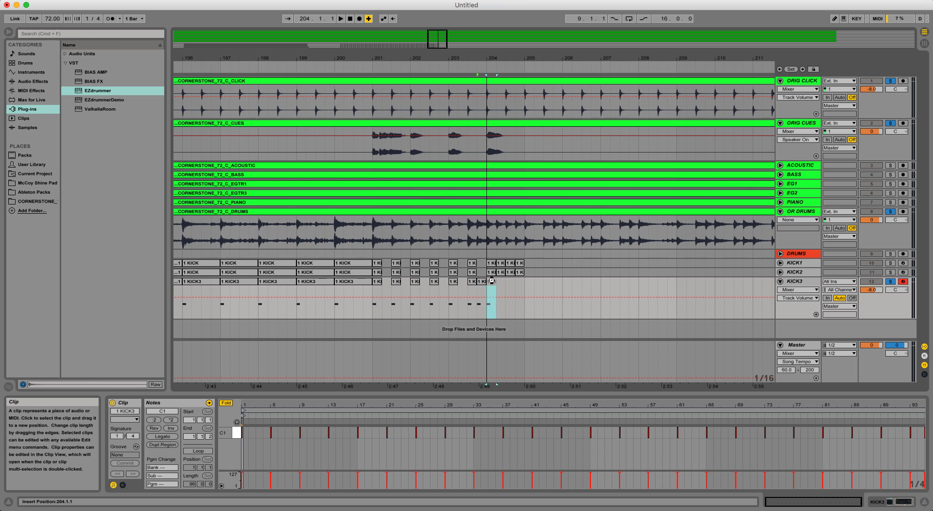
key(super+d)
key(super+d)
key(super+d)
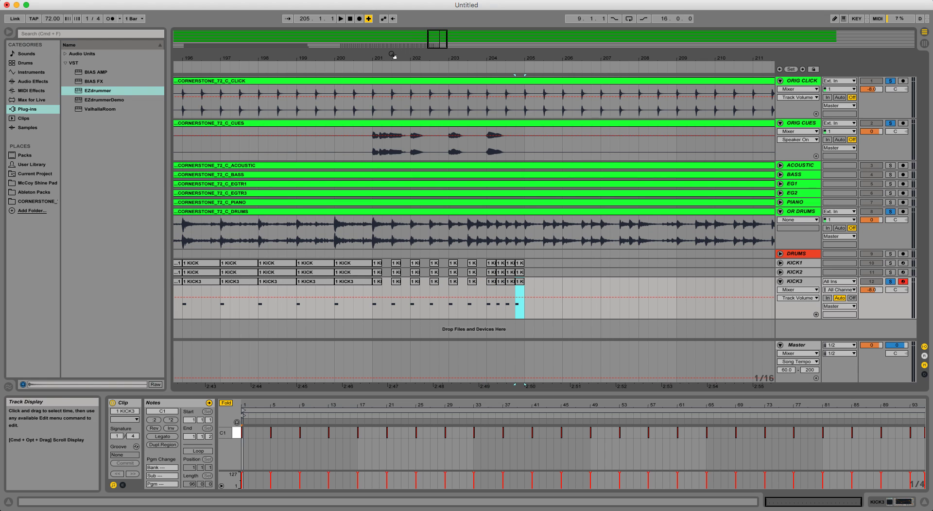
Play back from about bar 169, turn off the OR DRUMS solo, and audition KICK1, KICK2 and KICK3 soloed one at a time
key(minus)
key(minus)
key(minus)
key(minus)
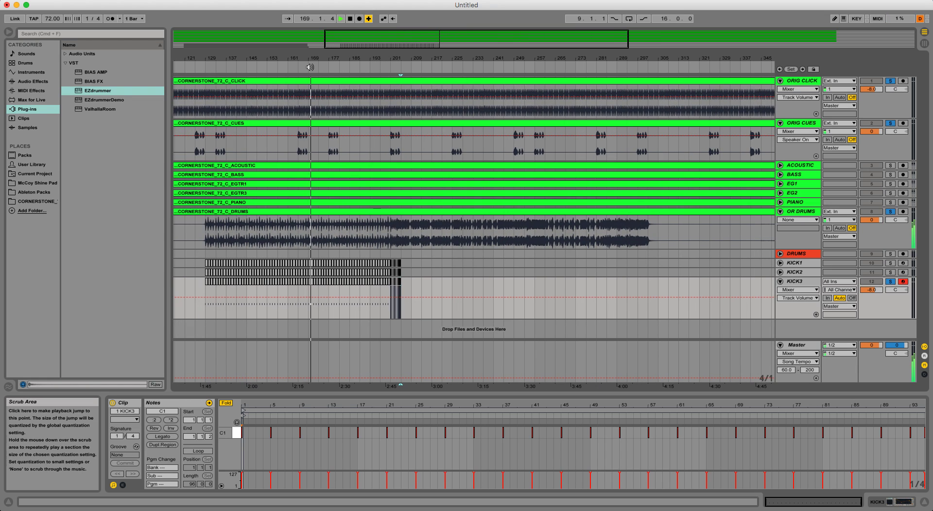
click(890, 211)
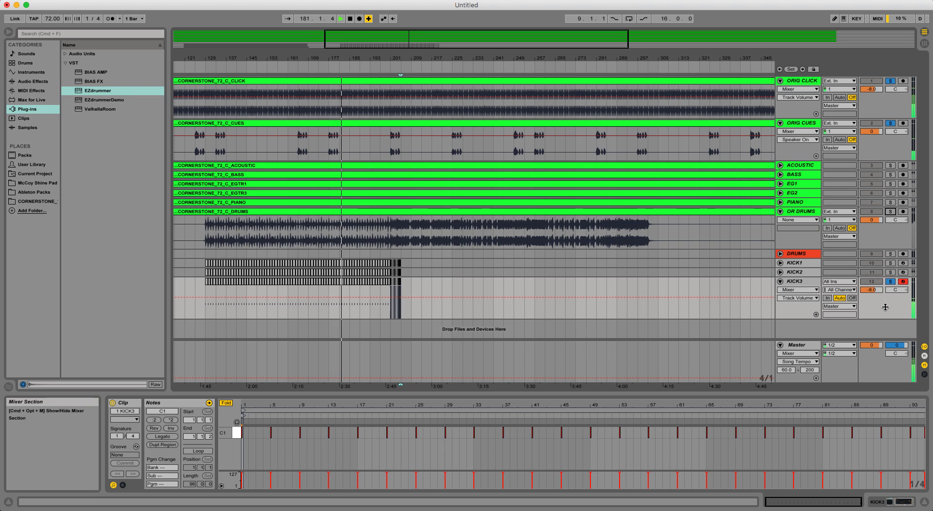
click(891, 263)
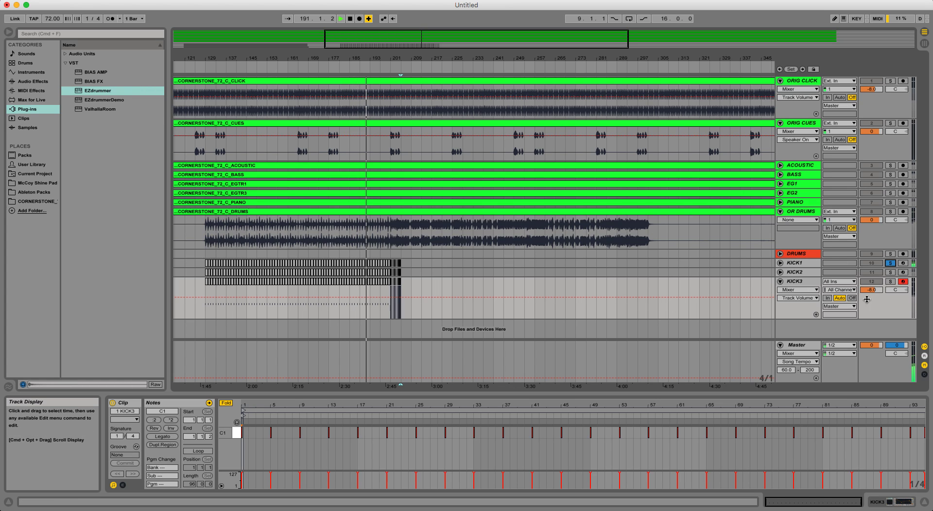
click(891, 273)
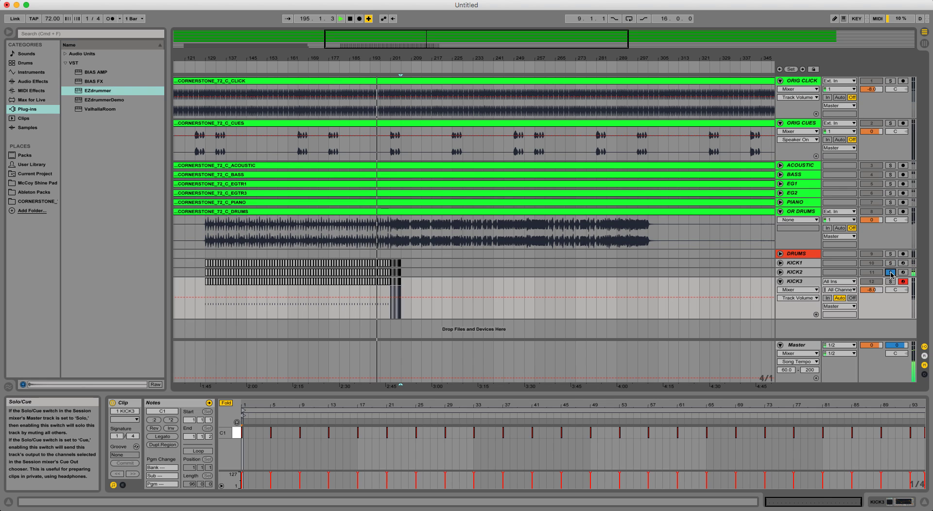
click(890, 282)
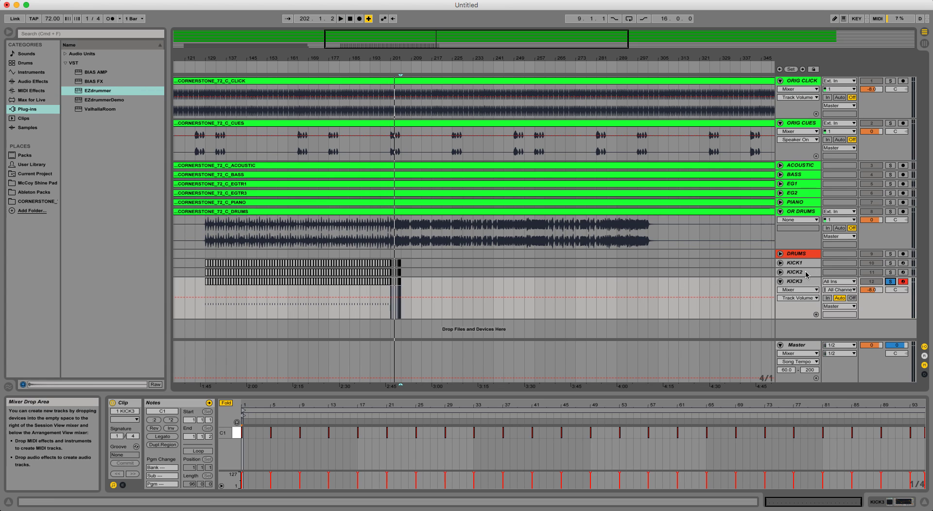
Collapse the KICK3 track and delete the KICK1 track
click(780, 281)
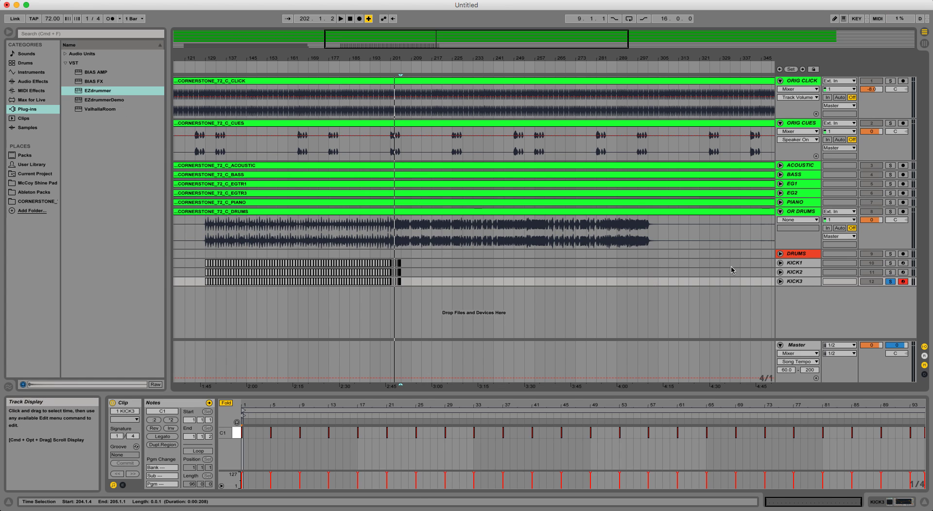
click(799, 265)
key(Delete)
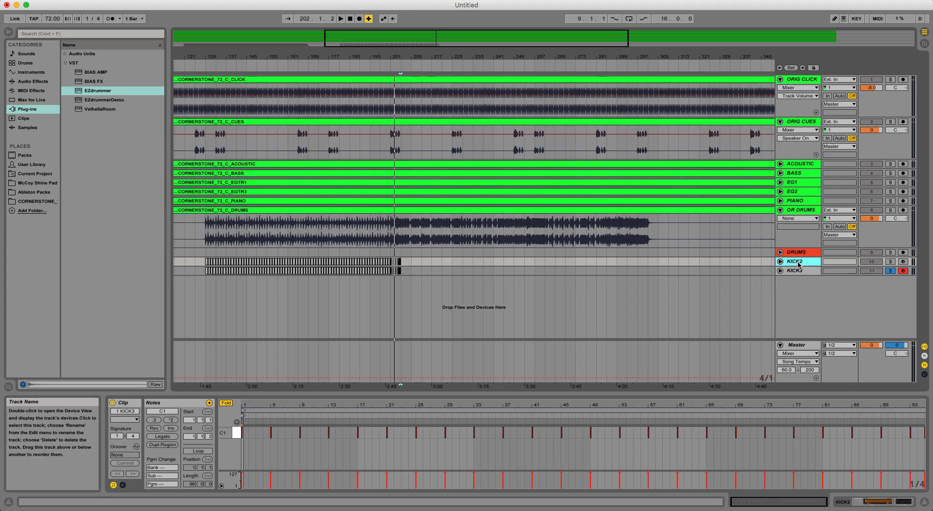
Solo KICK2 together with KICK3, disarm KICK3, and play back the two kicks from about bar 175
click(890, 261)
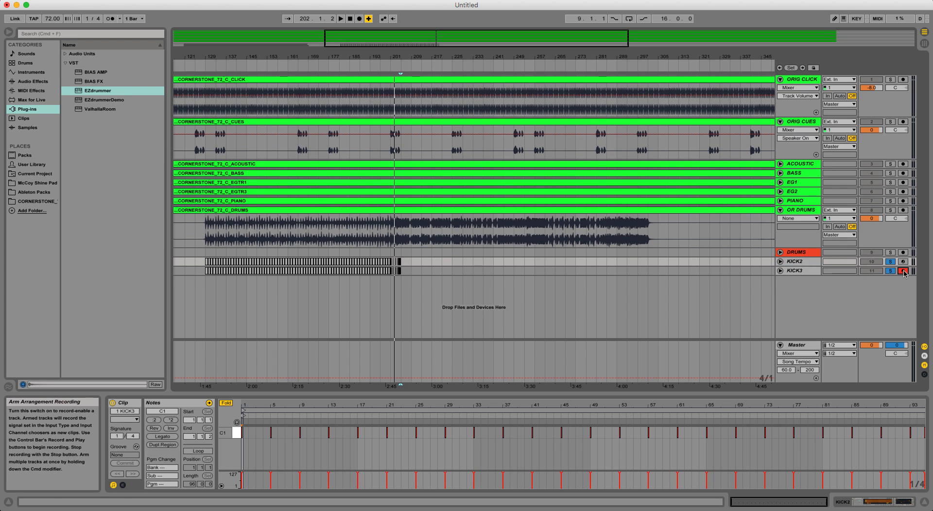
click(903, 271)
click(324, 63)
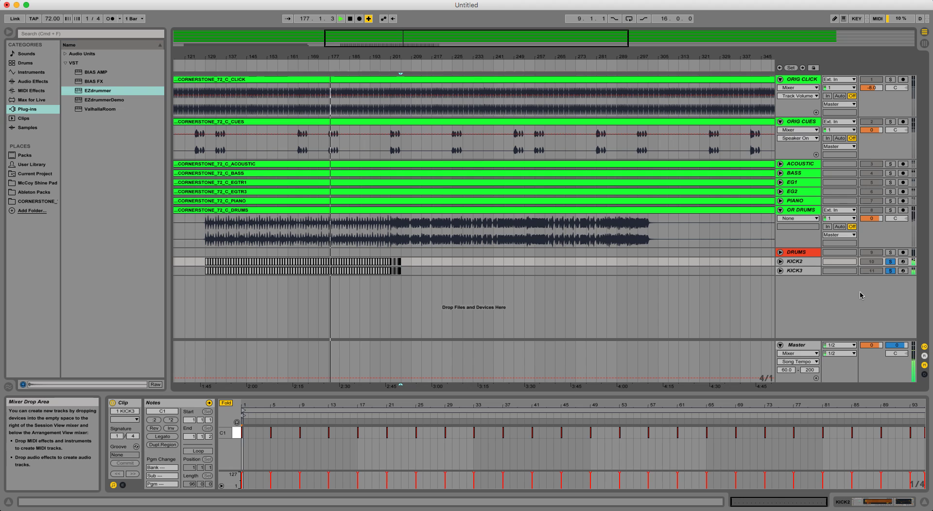
Expand both kick tracks, lower the KICK2 volume to -10, and audition the ending from about bar 203 before stopping playback
click(781, 261)
click(781, 301)
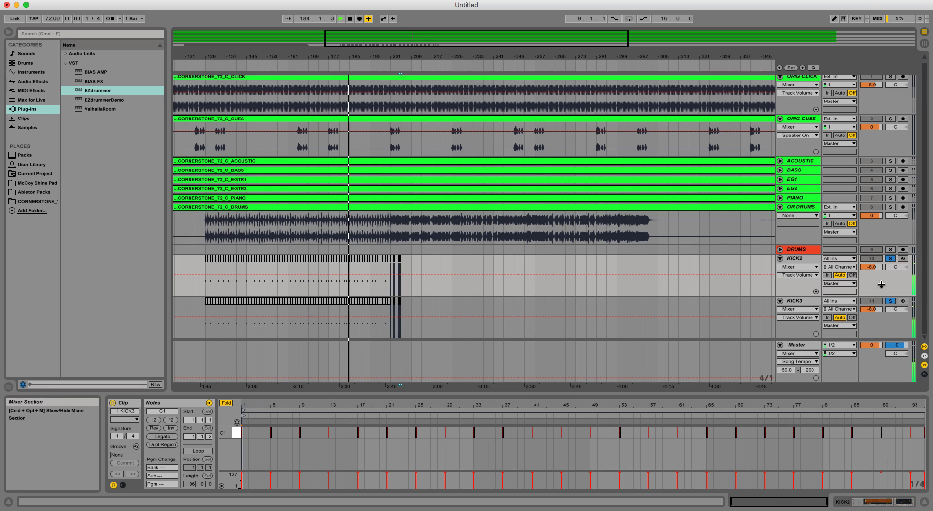
click(871, 267)
drag(871, 267, 873, 286)
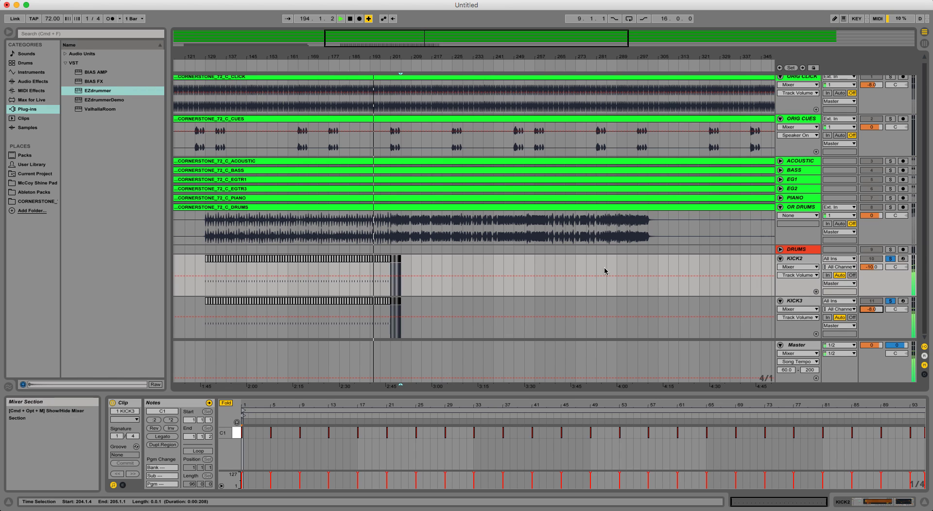
click(396, 64)
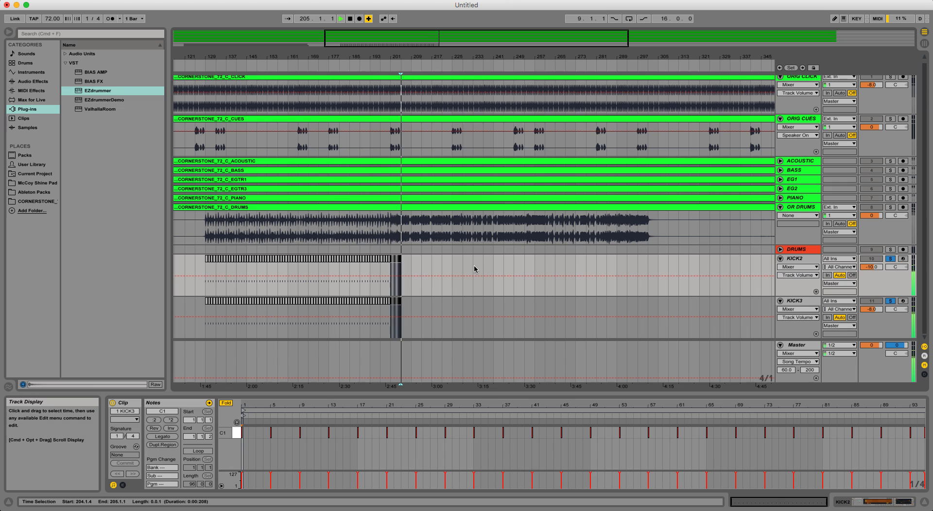
double_click(350, 18)
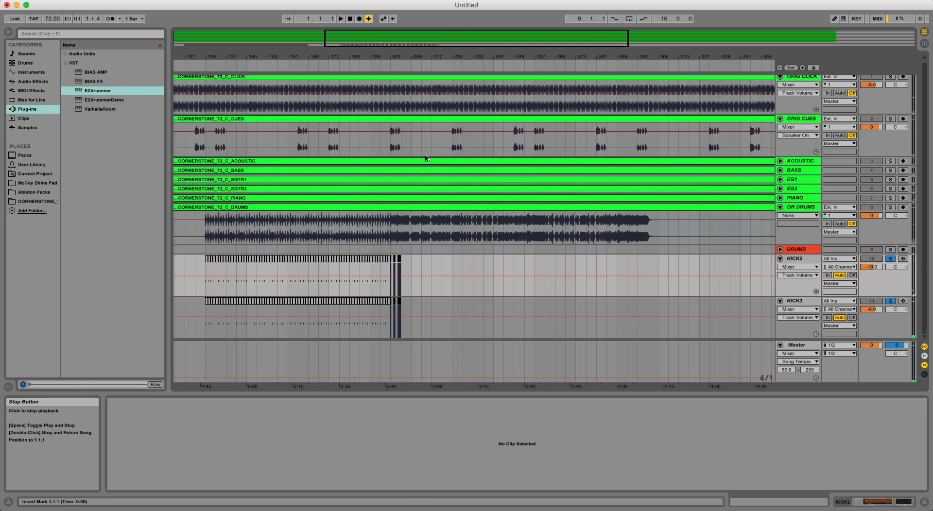
Collapse both kick tracks and insert a MIDI track named SNARE below KICK3
click(780, 258)
click(780, 270)
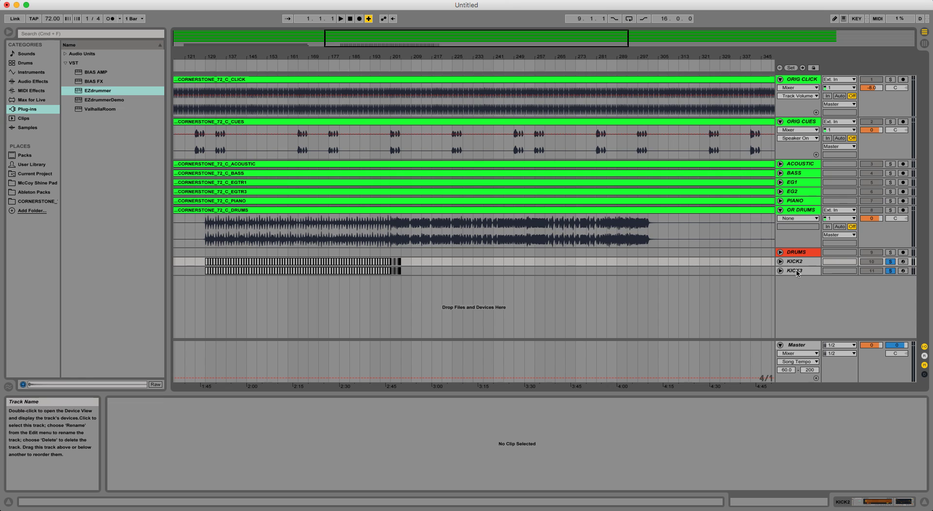
click(797, 271)
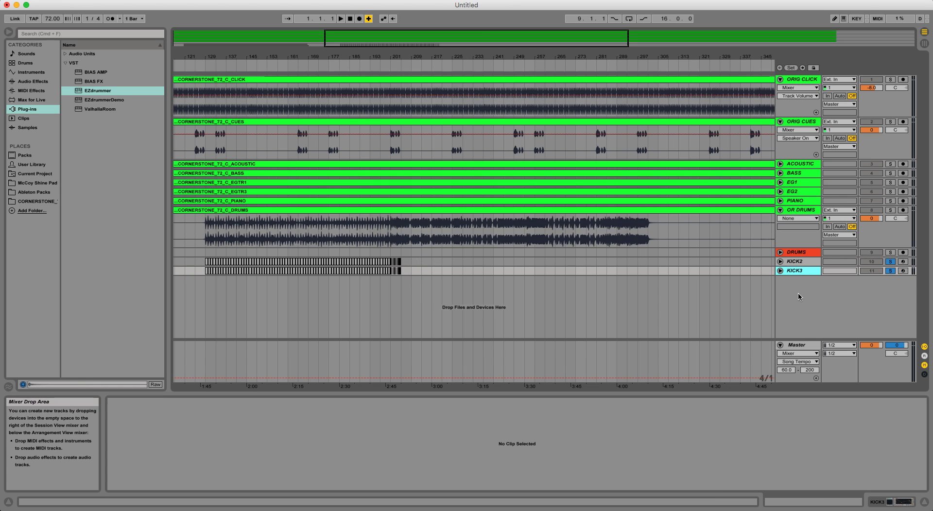
key(super+shift+t)
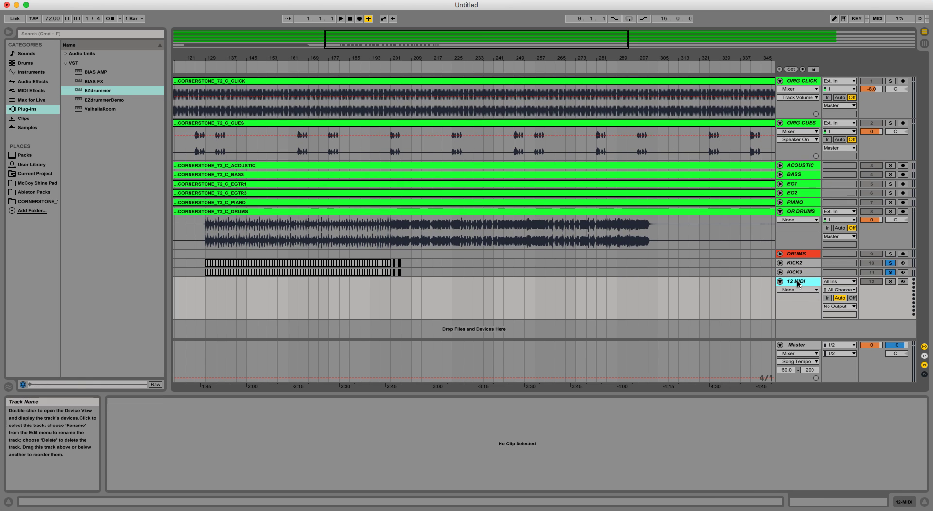
text(SNARE)
key(Return)
Recolour the SNARE track to match the kick tracks, and solo and arm it
right_click(797, 280)
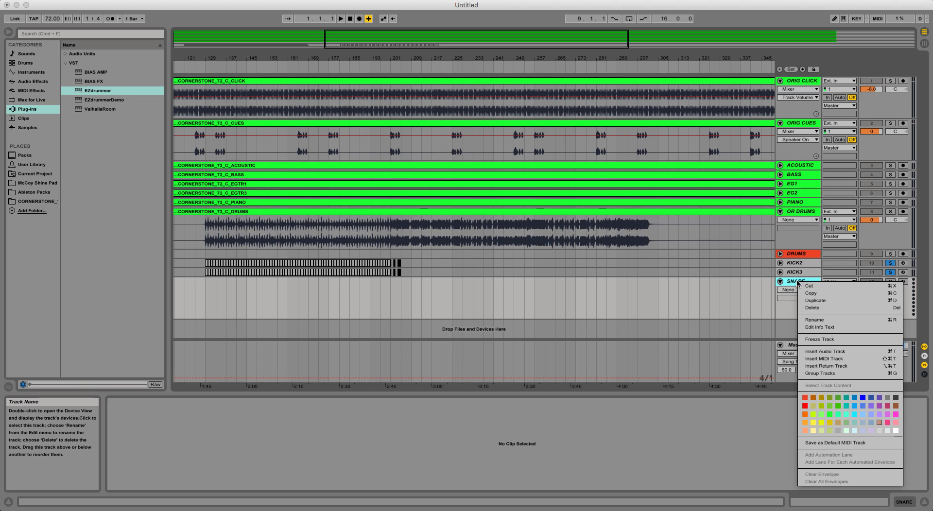
click(839, 430)
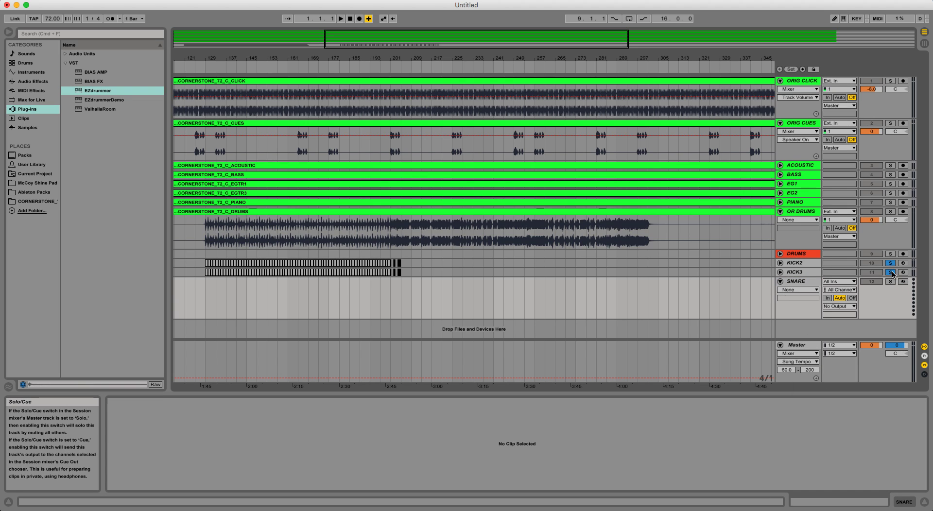
click(904, 282)
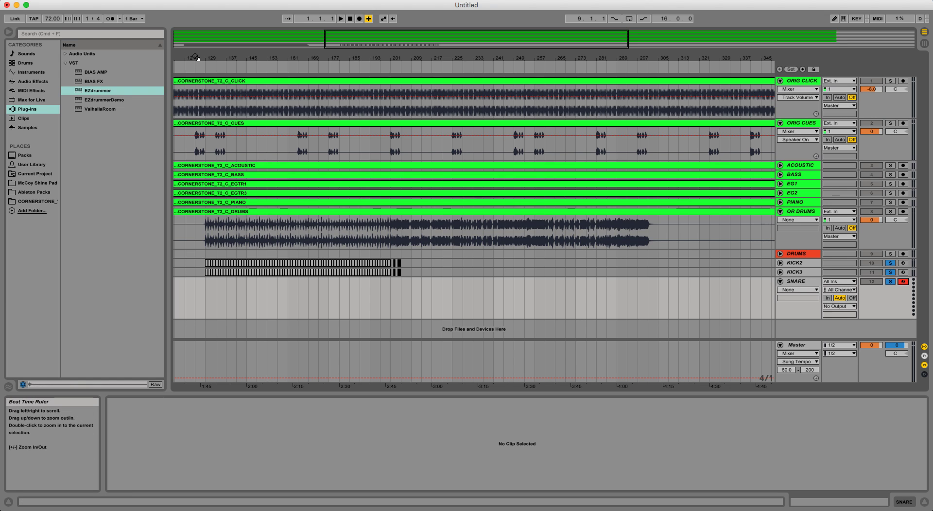
Rename the SNARE track as TOMS
drag(197, 55, 197, 107)
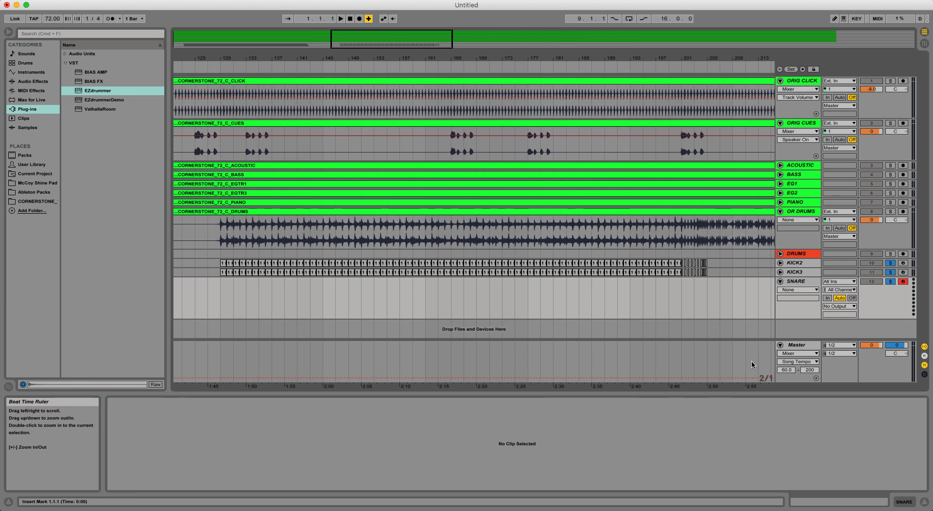
click(798, 283)
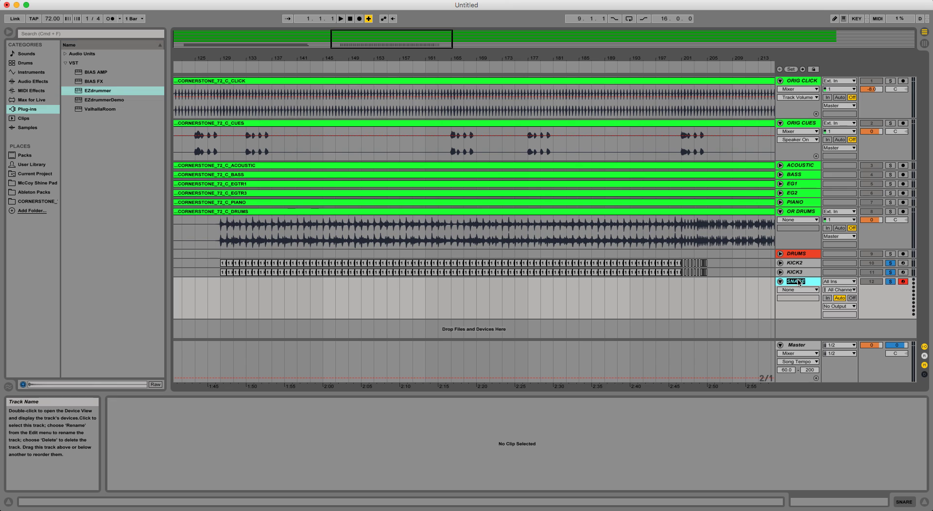
click(515, 307)
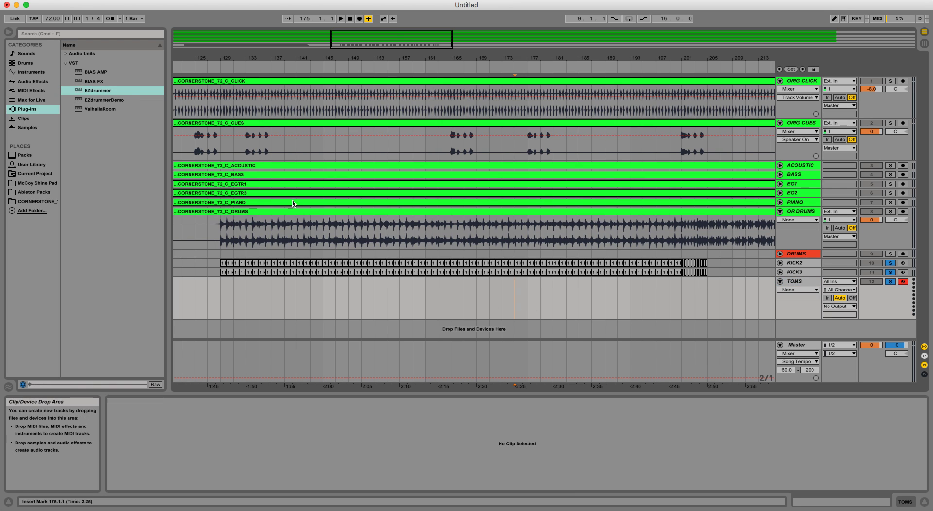
Load EZdrummer onto the TOMS track, audition the floor tom, and close the plug-in window
drag(93, 93, 296, 286)
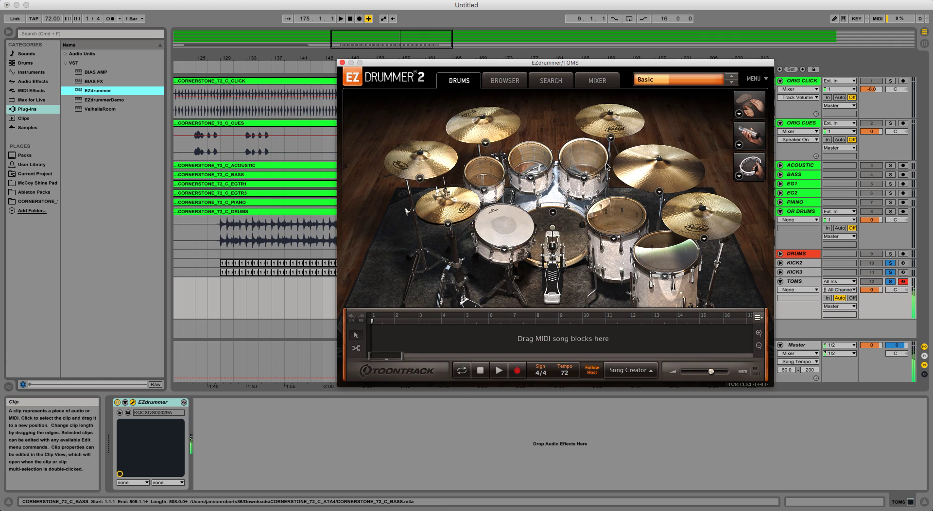
click(660, 251)
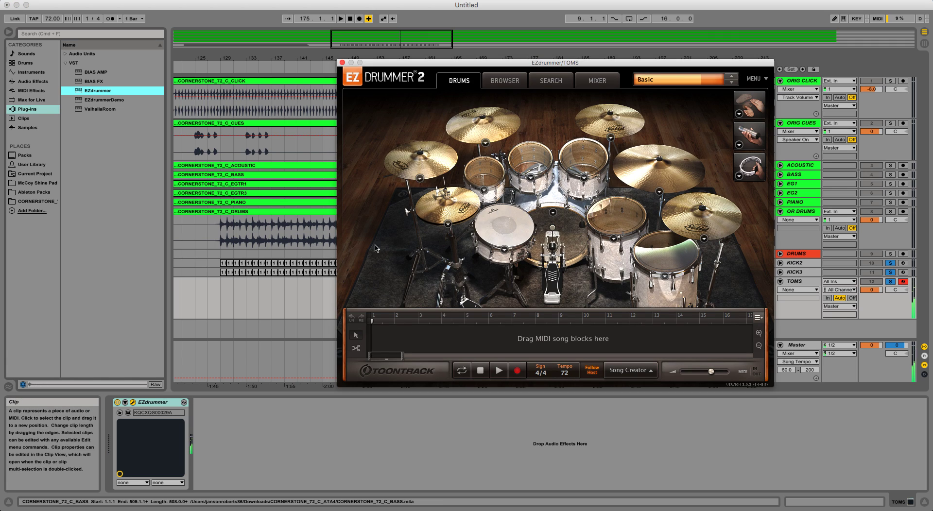
click(132, 404)
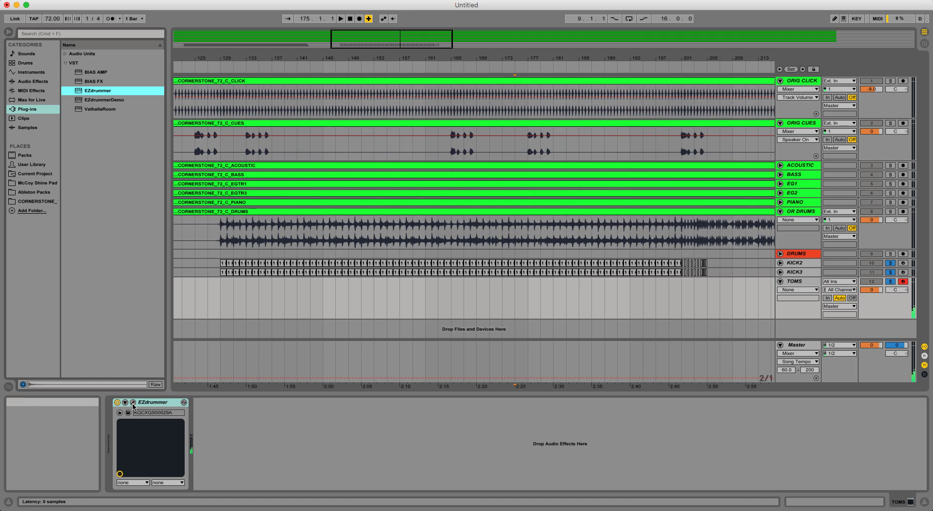
Browse the drum presets of the EQ Eight audio effect and collapse the list again
click(29, 81)
click(65, 146)
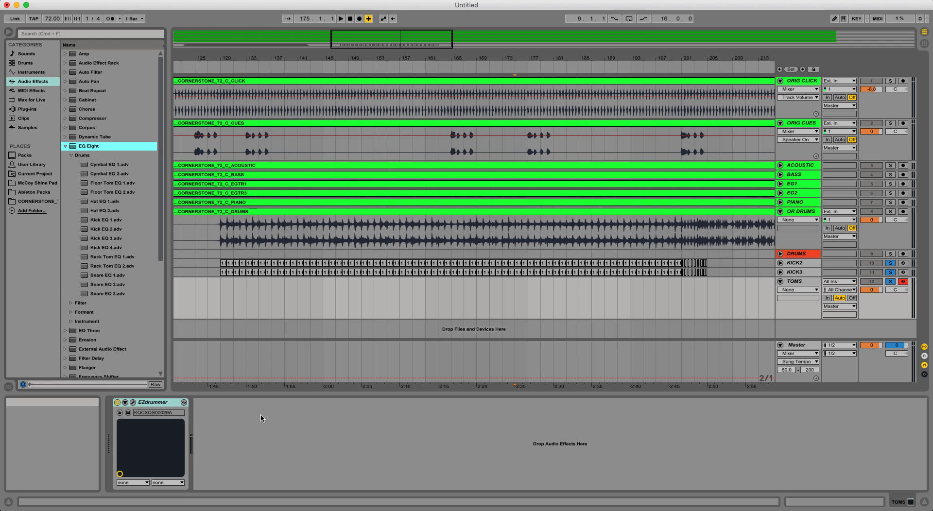
click(65, 146)
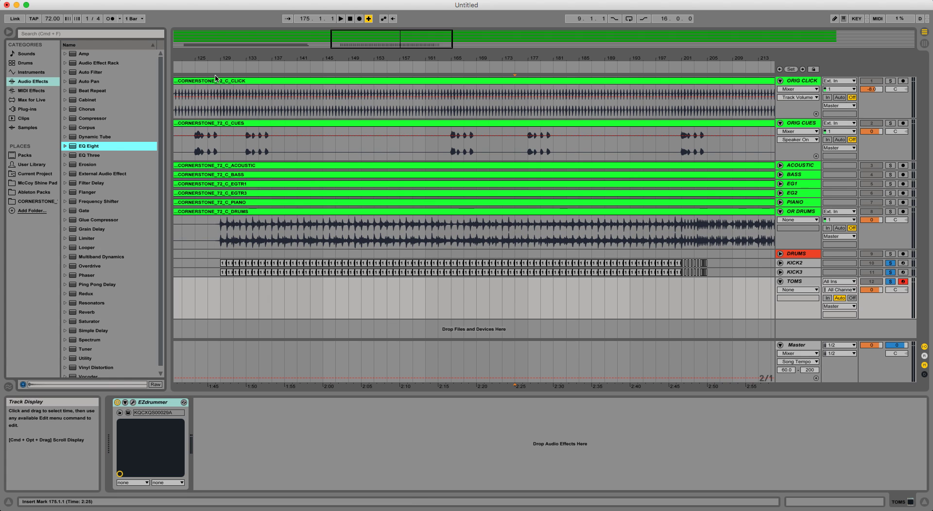
Play back from about bar 128 and switch the solo from the kick tracks to OR DRUMS, keeping TOMS soloed
drag(216, 77, 360, 314)
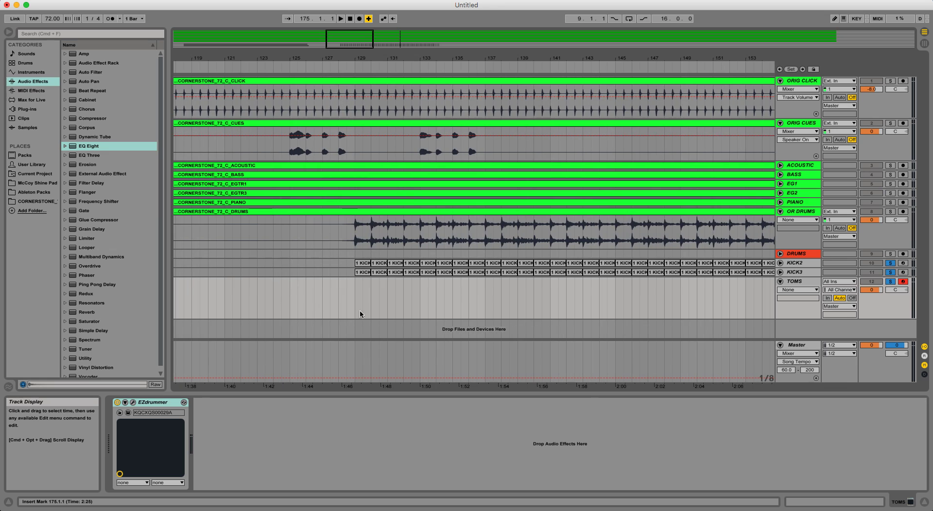
click(806, 291)
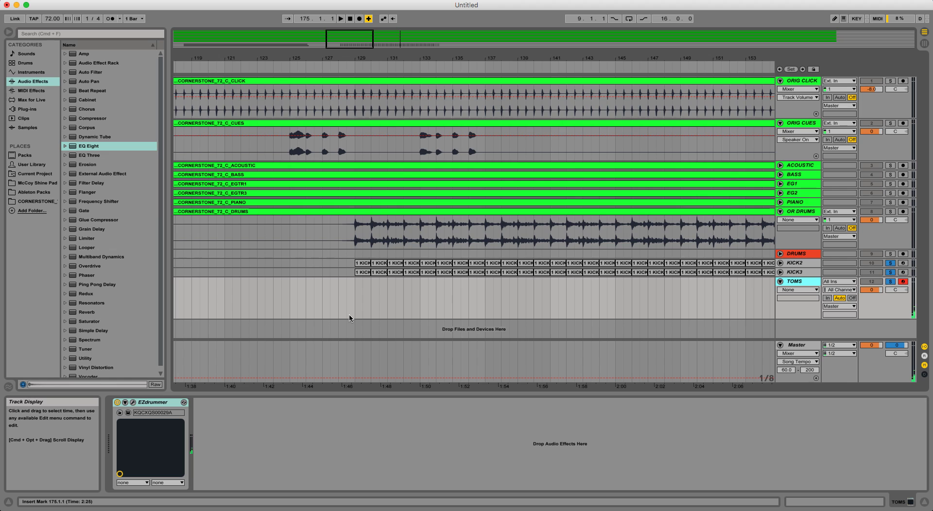
click(342, 66)
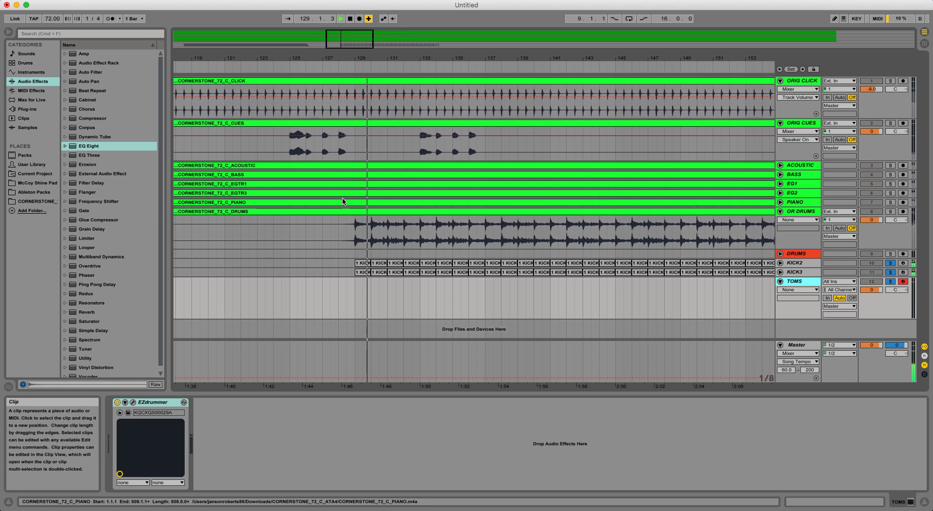
click(891, 212)
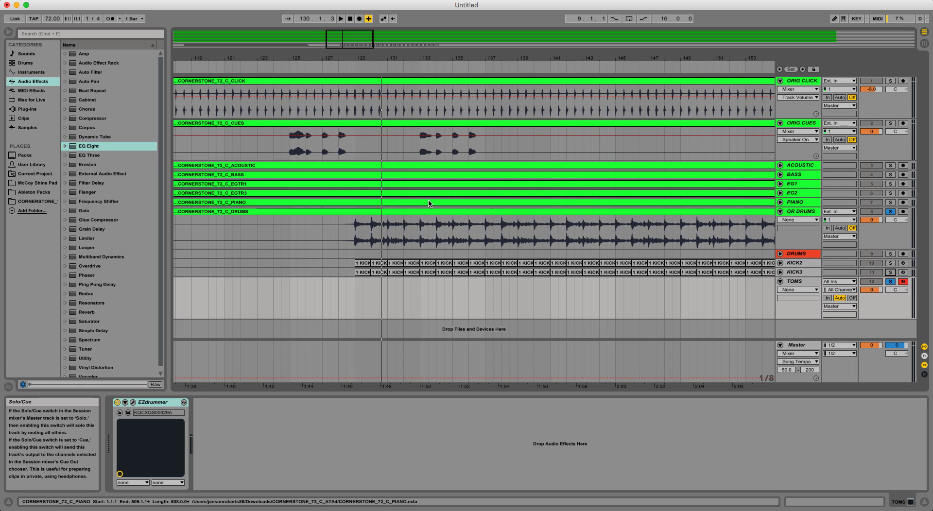
Listen to the original drums from about bar 128 to bar 140 to work out the tom part
click(358, 277)
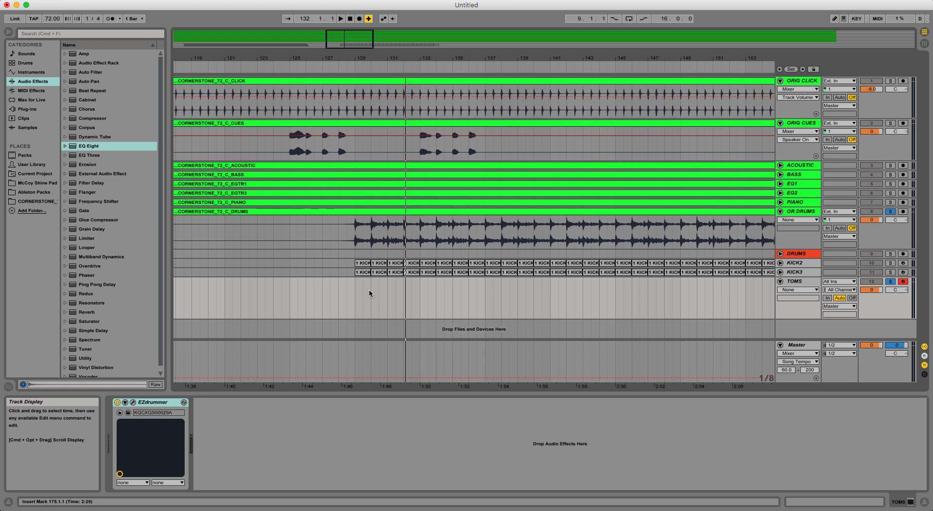
click(352, 292)
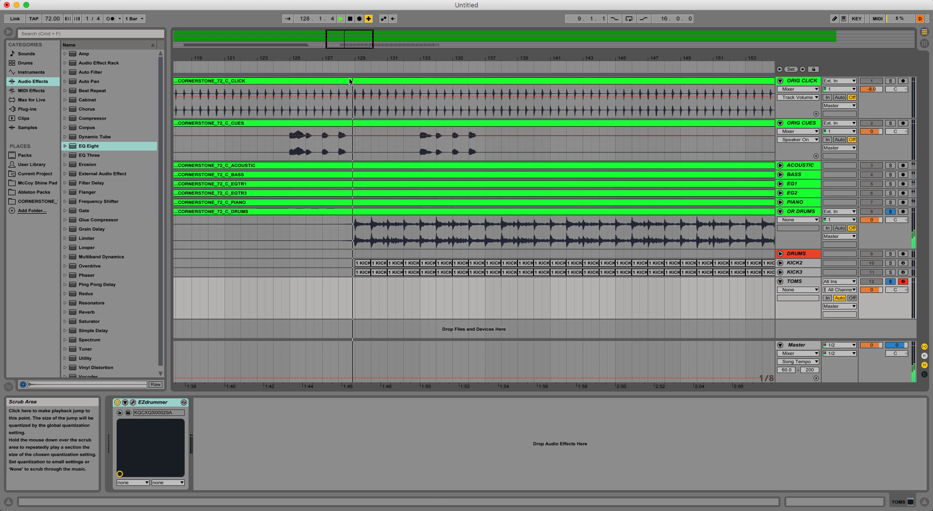
key(space)
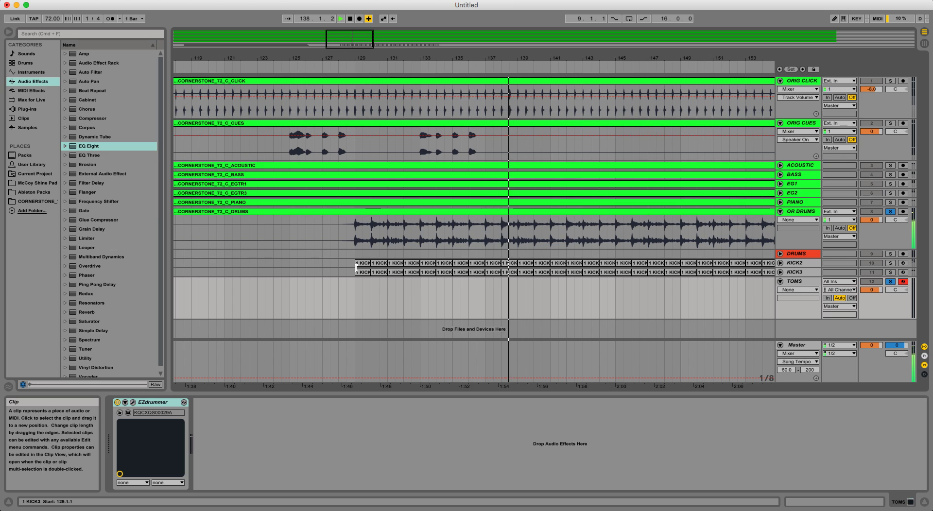
key(space)
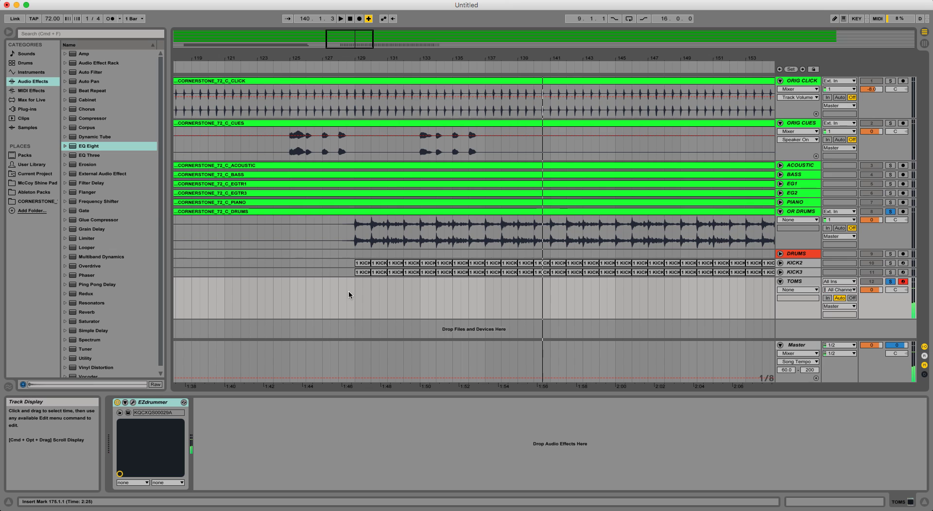
click(287, 299)
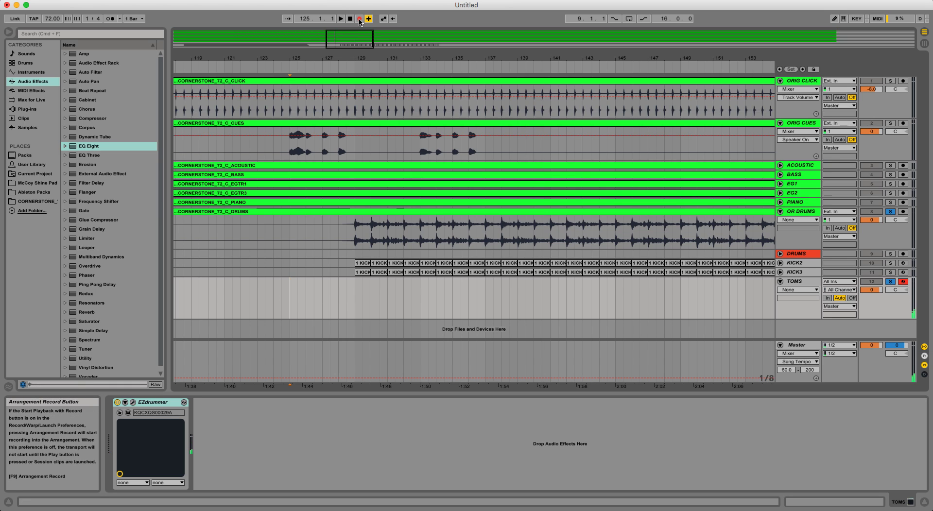
click(360, 19)
click(359, 19)
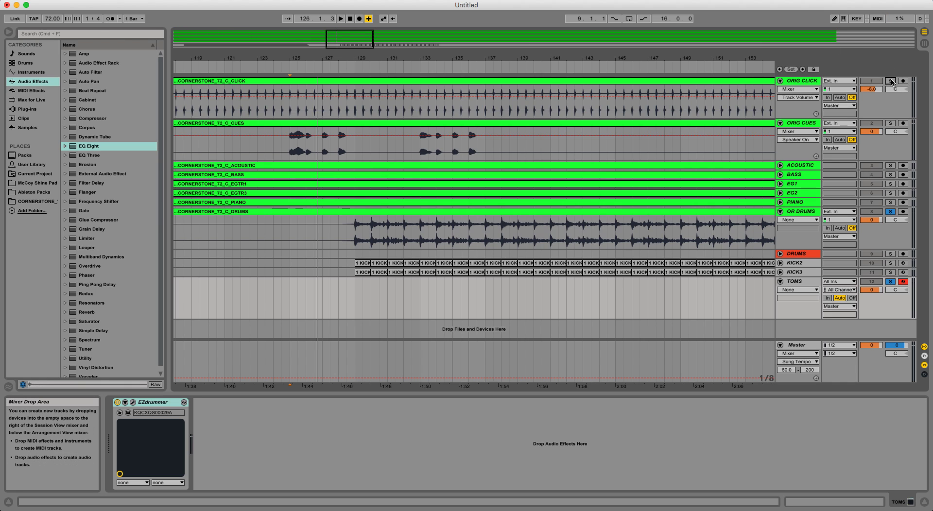
Solo ORIG CLICK and ORIG CUES as well and record the floor tom part onto TOMS from bar 125 to about bar 170
click(891, 123)
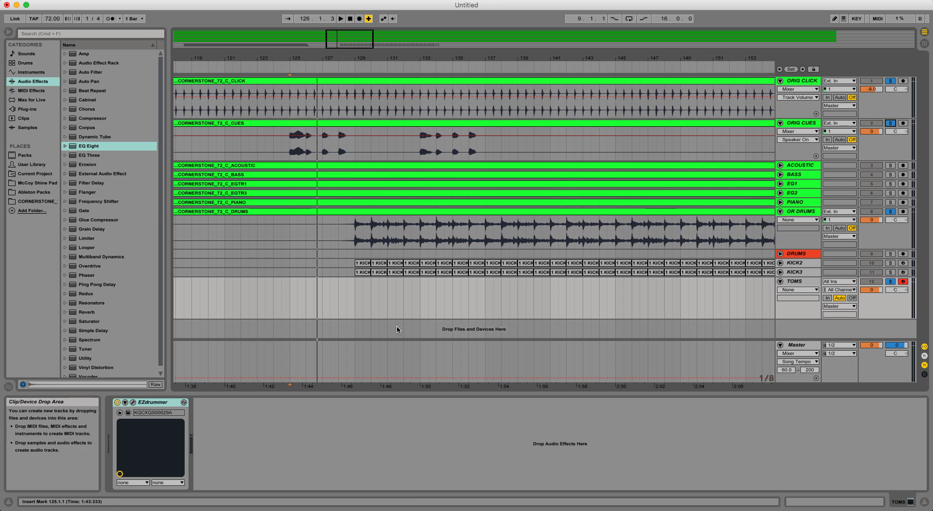
click(290, 288)
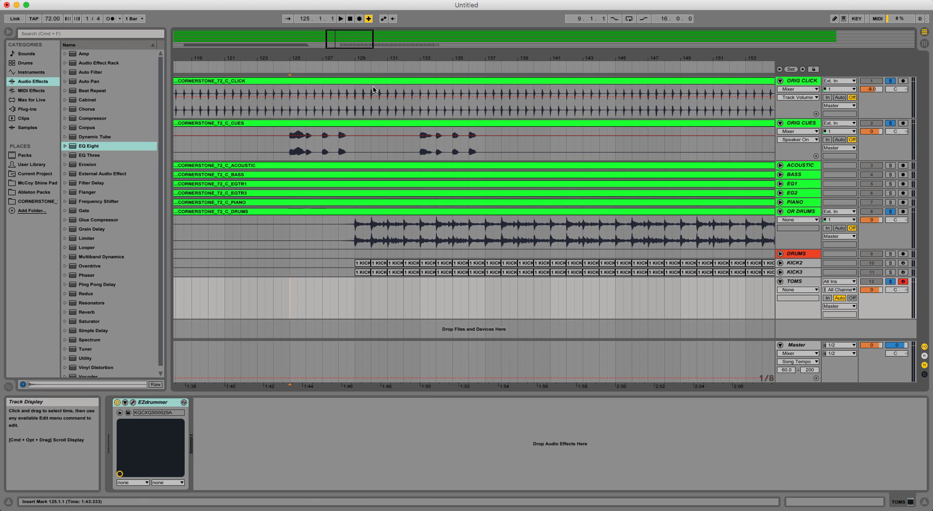
click(359, 19)
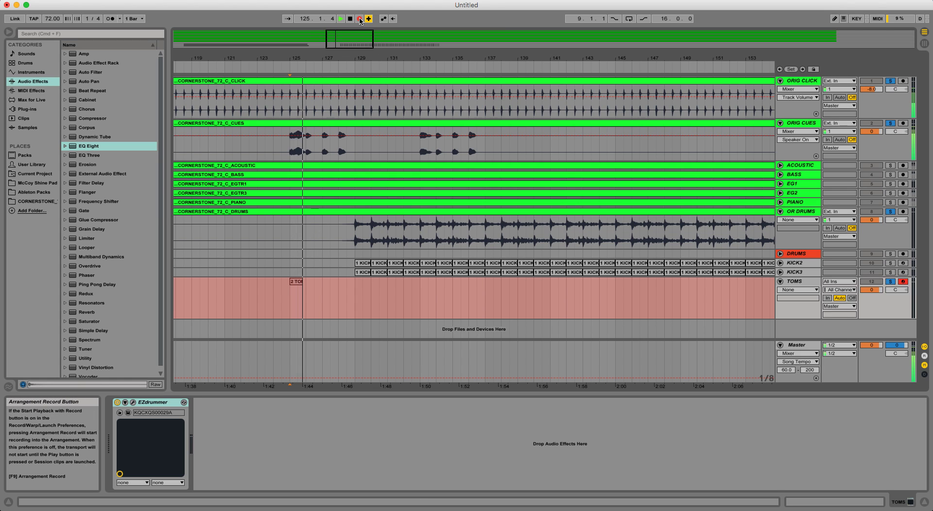
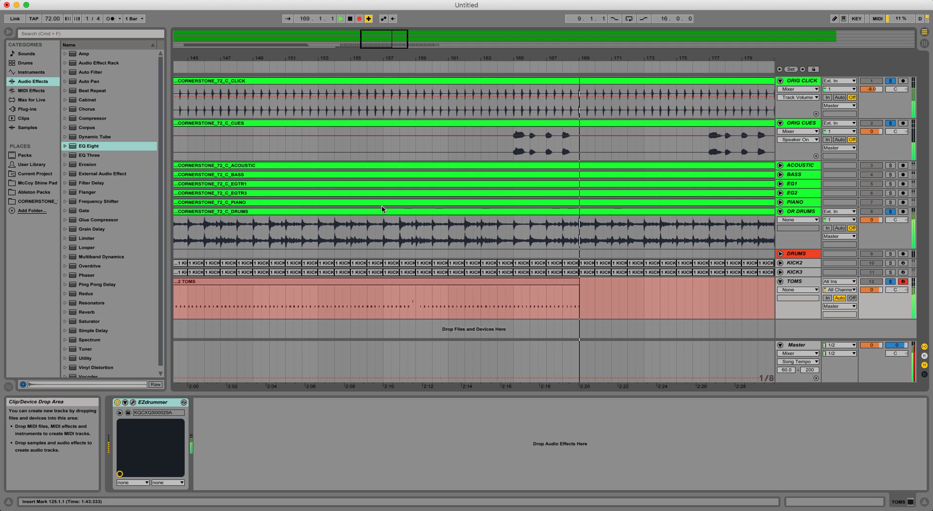
key(space)
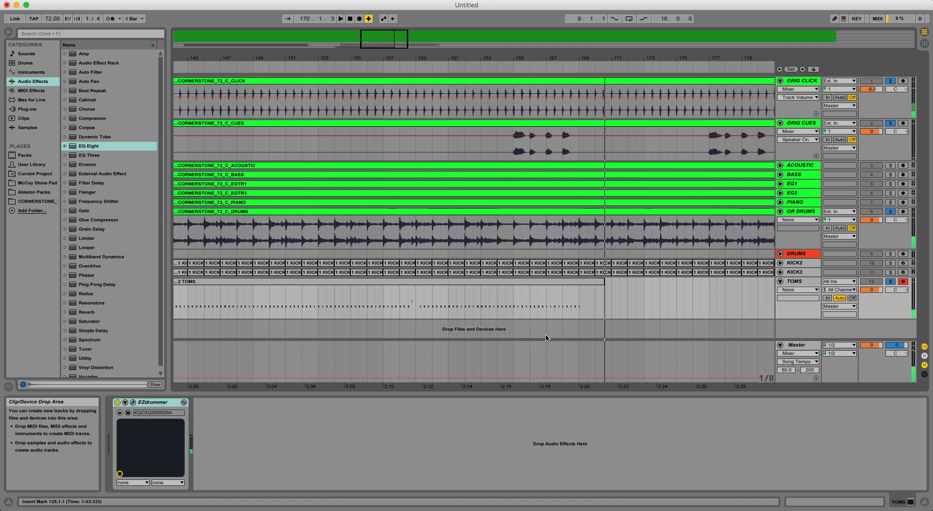
Trim the end of the recorded TOMS clip to 169.1.3 and move its stray B1 note to A1 at 35.1.1
drag(603, 278, 586, 278)
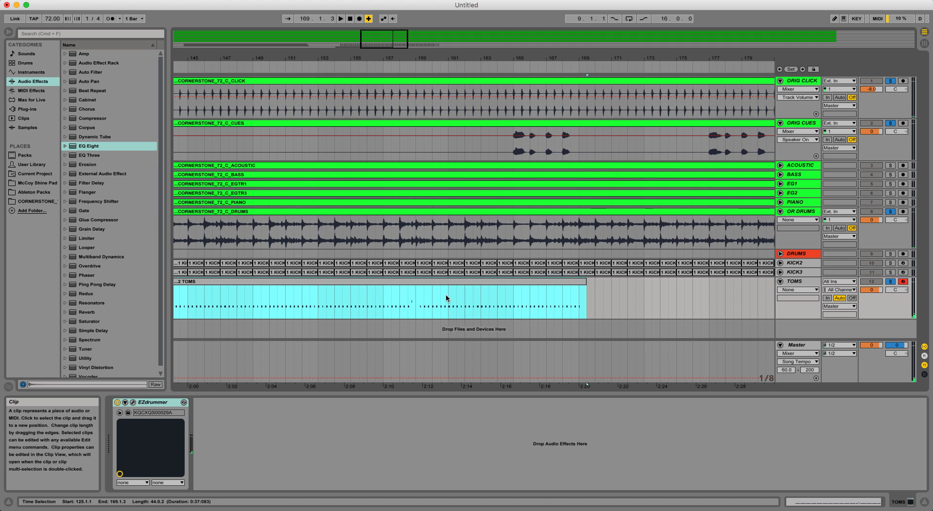
double_click(403, 280)
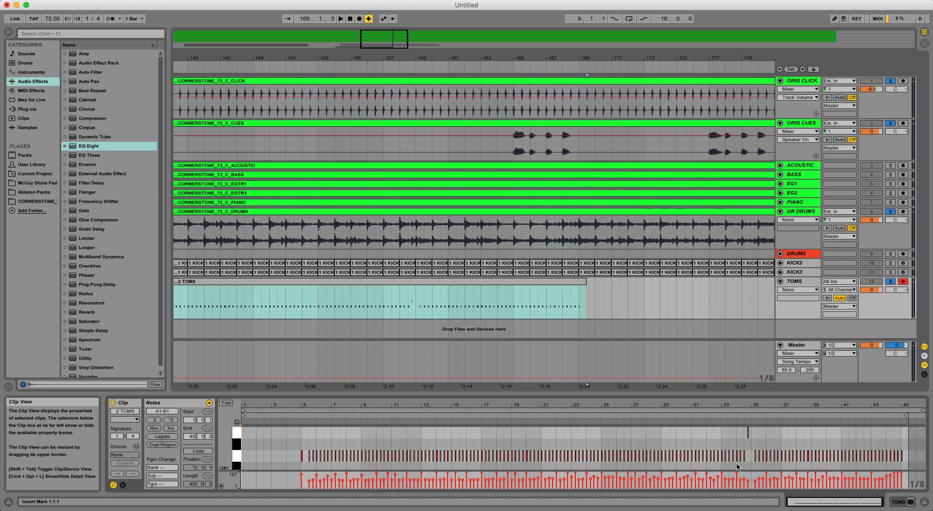
click(747, 433)
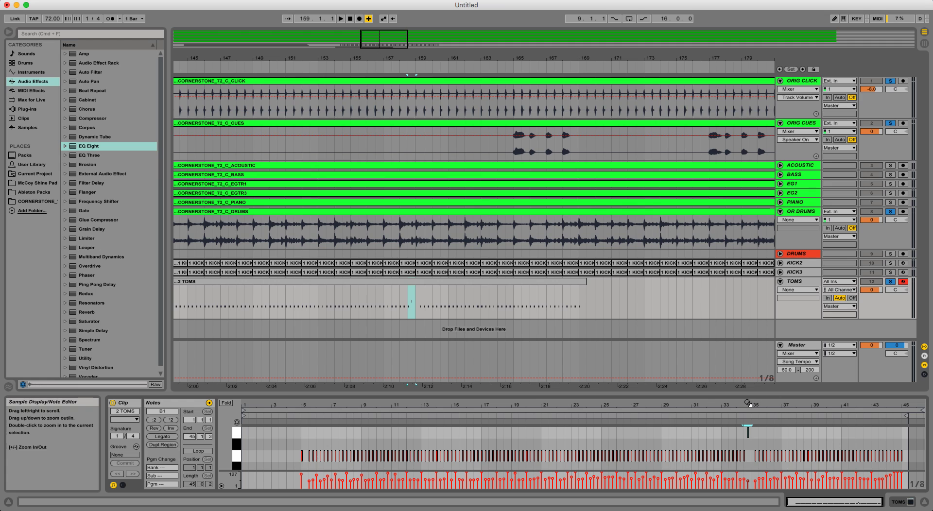
drag(749, 408, 694, 449)
scroll(694, 449, right, 5)
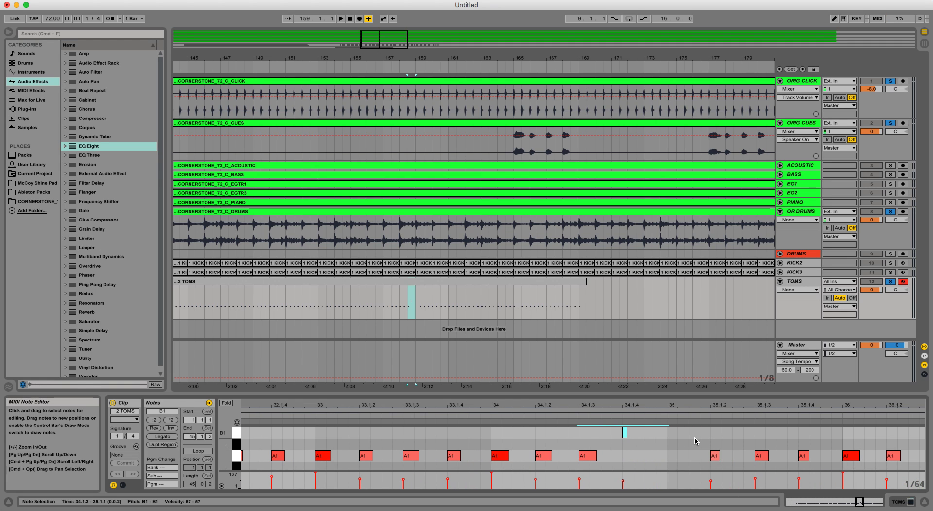
drag(649, 437, 617, 437)
key(Down)
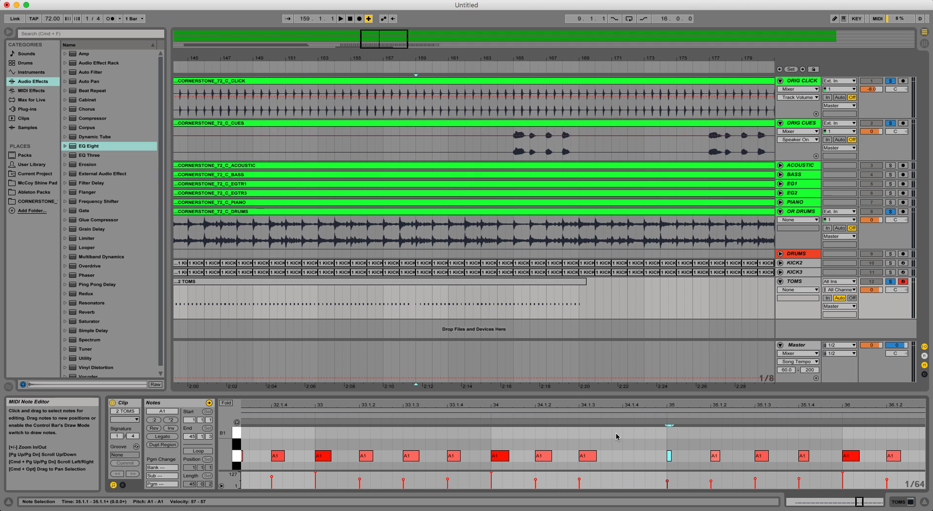
Duplicate the A1 note at 34.1.3 in the TOMS clip and place the copy at 34.1.4
click(592, 456)
right_click(588, 459)
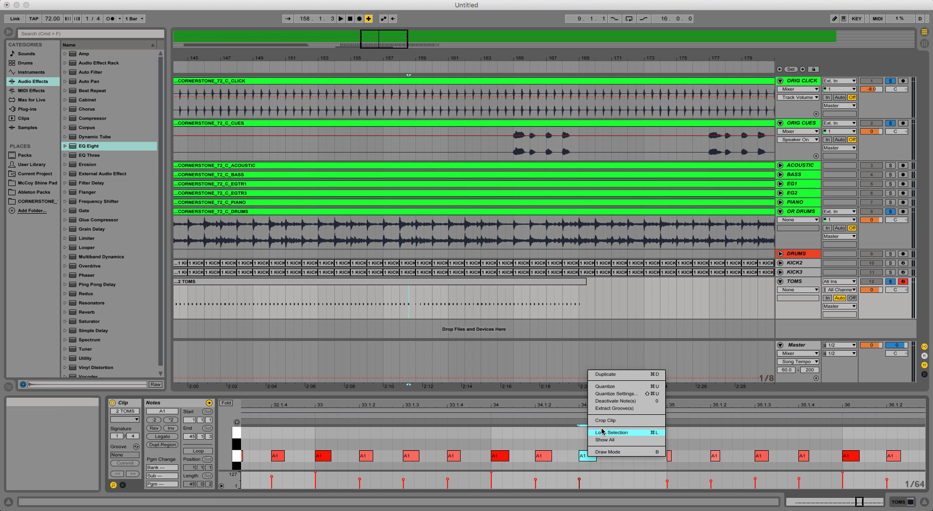
click(602, 384)
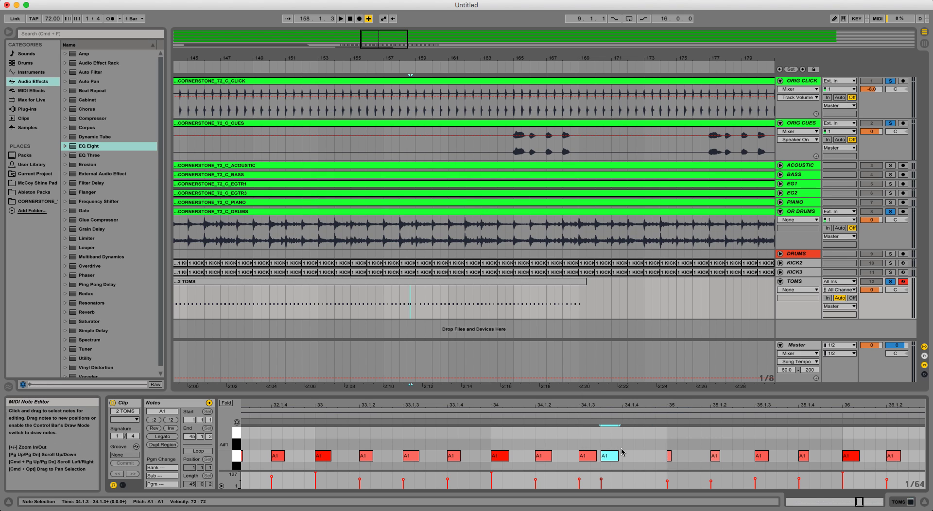
key(Right)
key(Right)
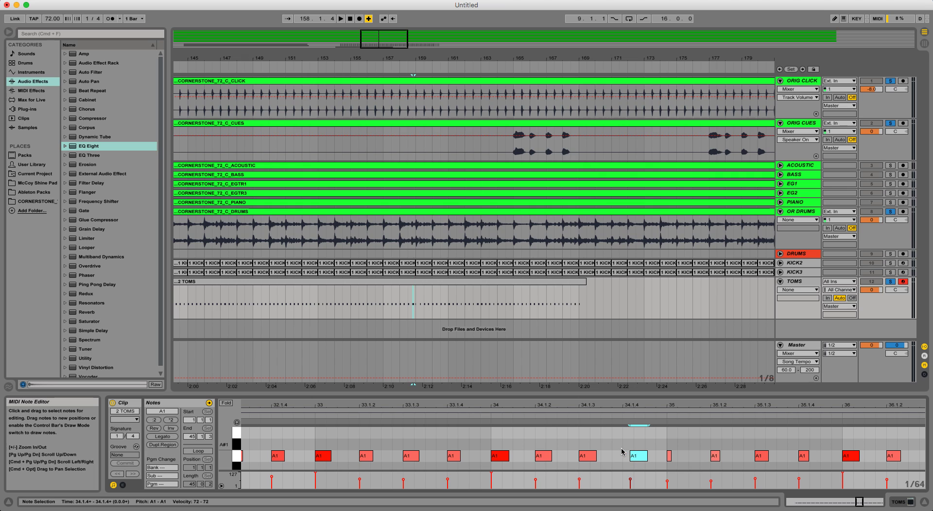
scroll(622, 452, down, 1)
key(Left)
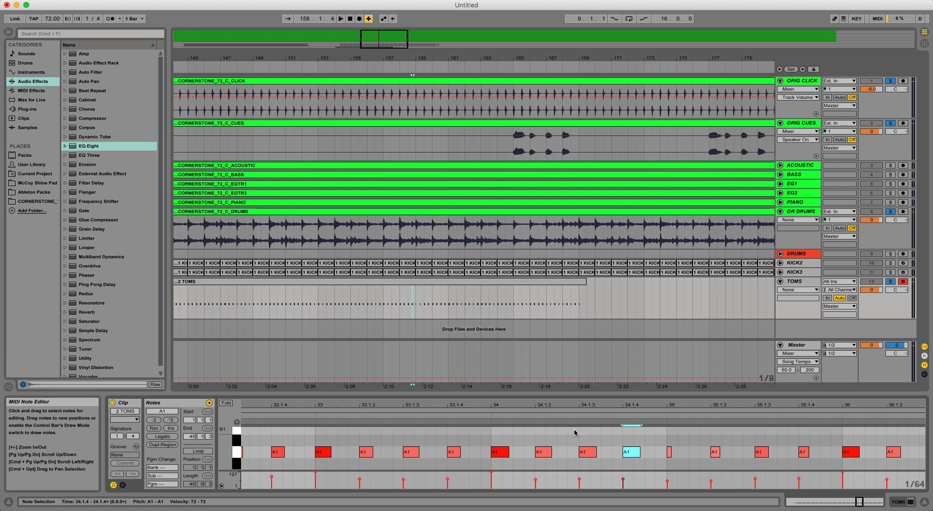
Listen to the corrected tom passage, take OR DRUMS out of solo, and play the toms from before their first hit
key(space)
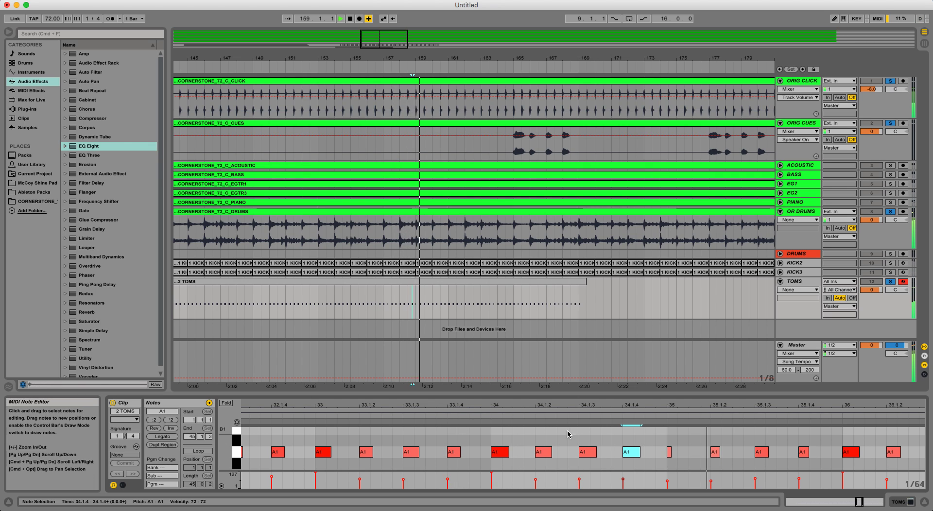
drag(566, 405, 567, 379)
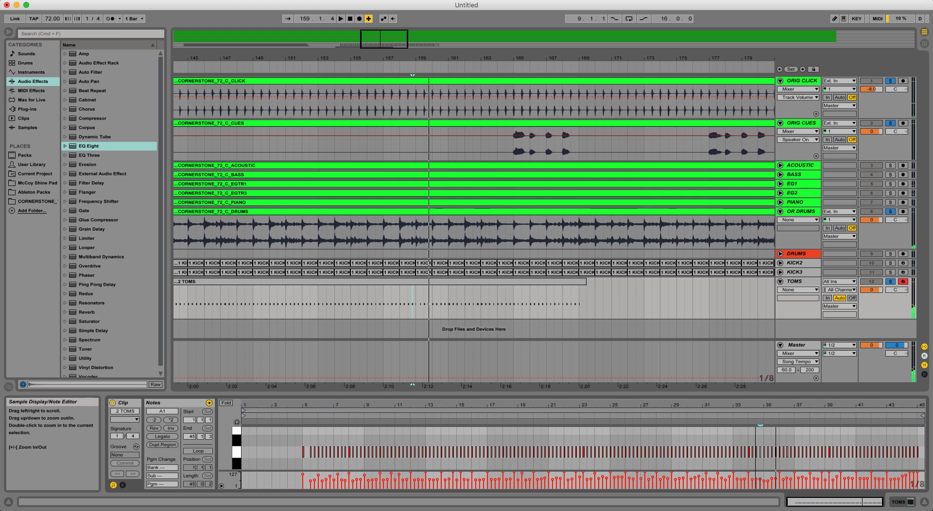
click(890, 212)
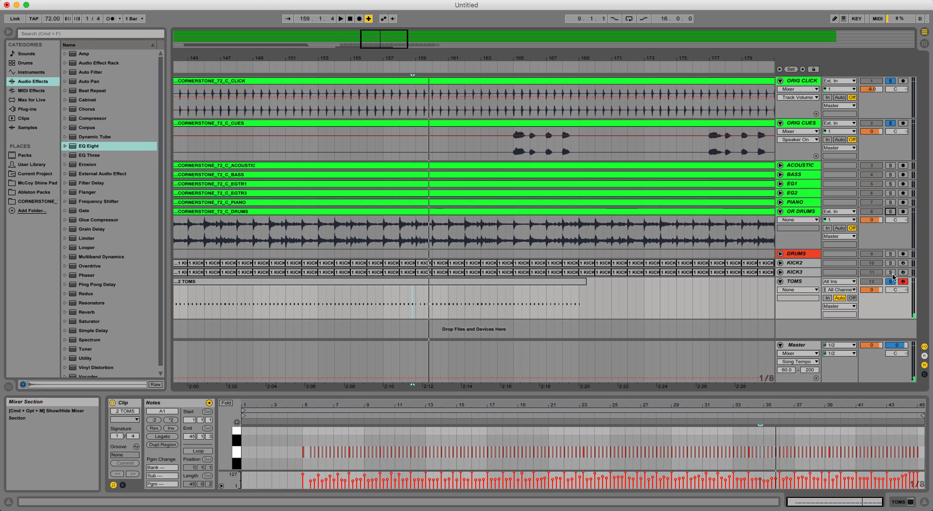
scroll(267, 95, left, 10)
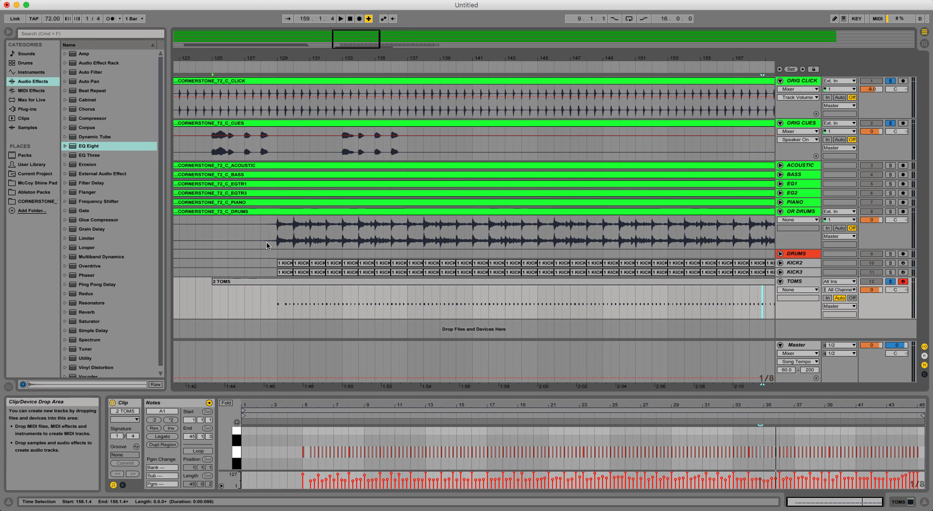
key(space)
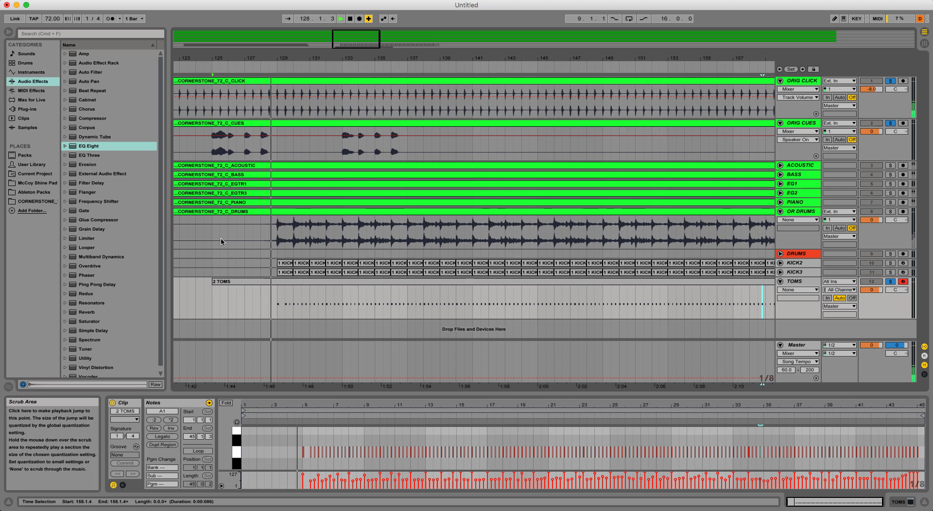
Trim the start of the TOMS clip to bar 129, set the track volume to 4.0 dB, and play it back
click(214, 282)
drag(214, 282, 275, 283)
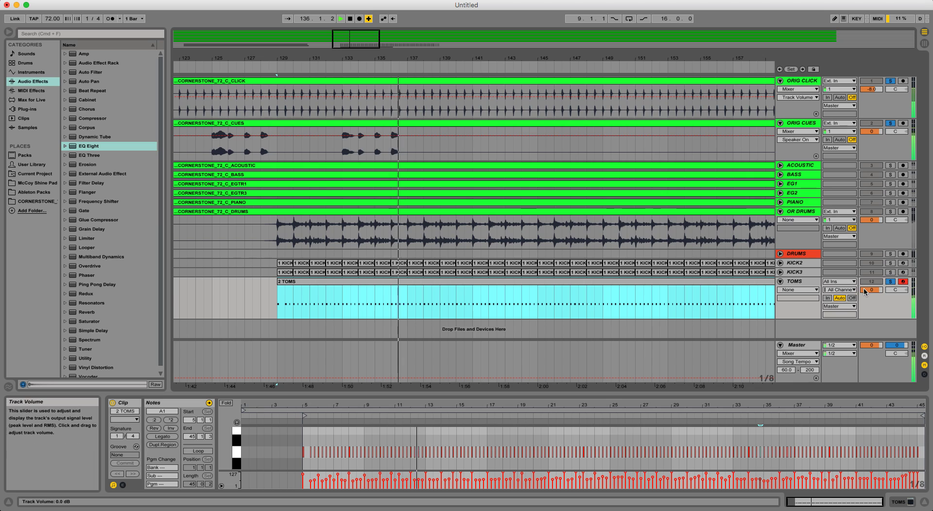
key(space)
click(873, 292)
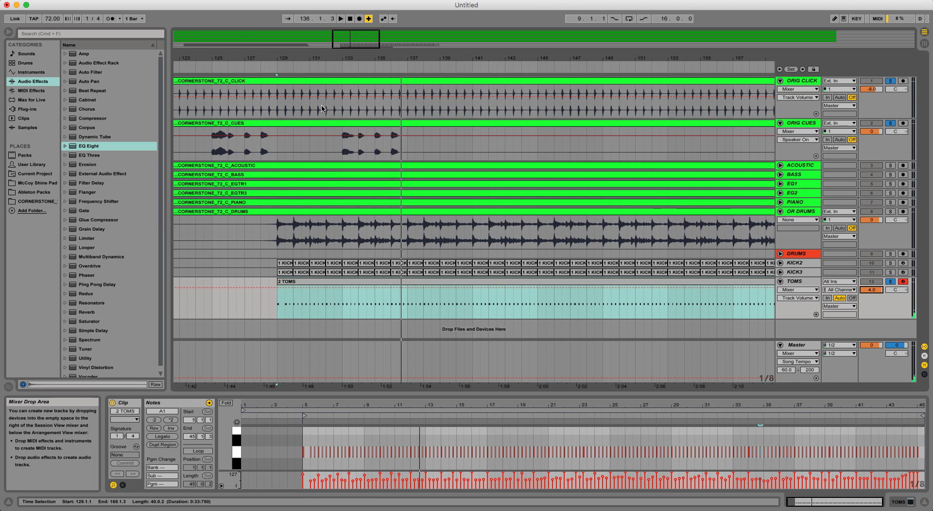
key(space)
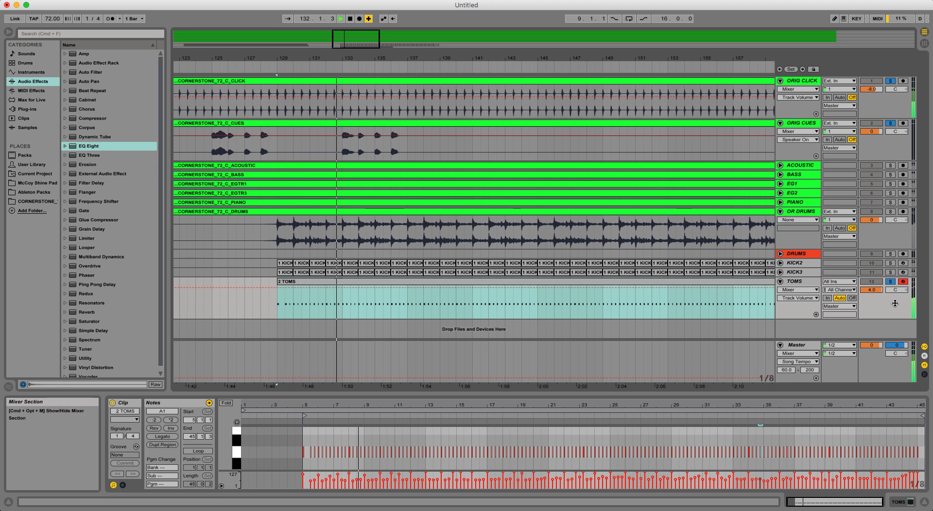
key(space)
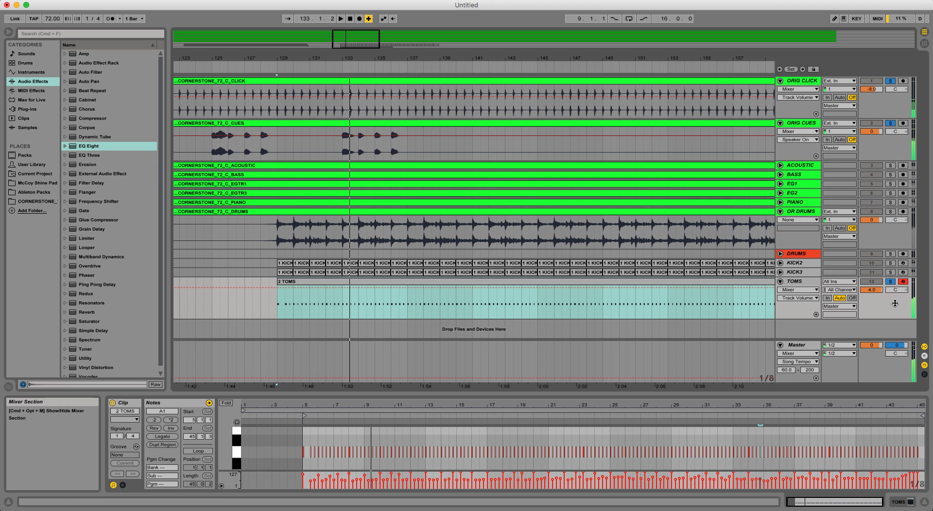
Audition TOMS with KICK2 and KICK3 also soloed, then fold the TOMS track, clear all solos and disarm it
click(891, 271)
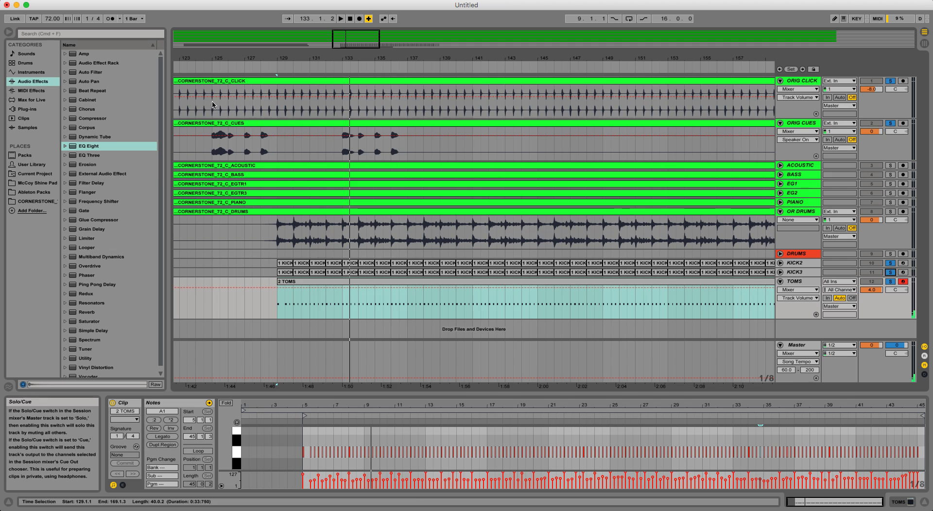
click(244, 66)
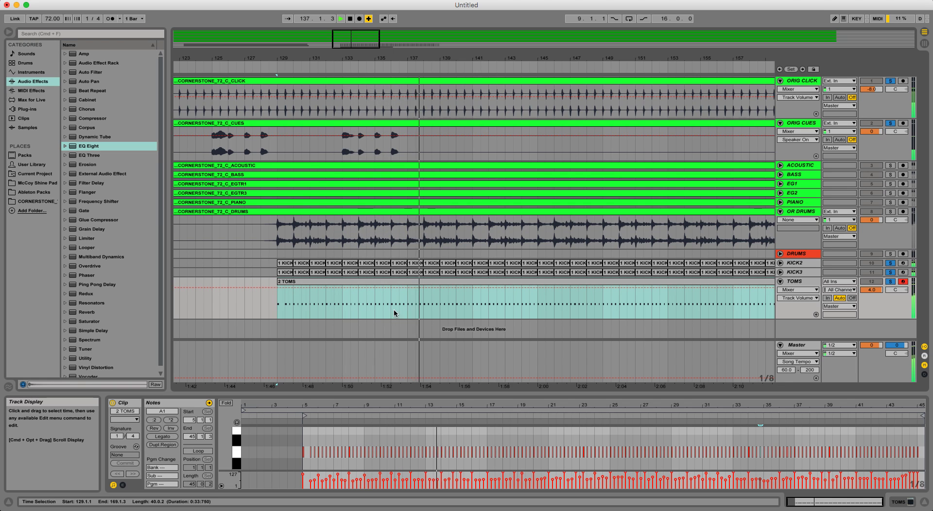
click(780, 282)
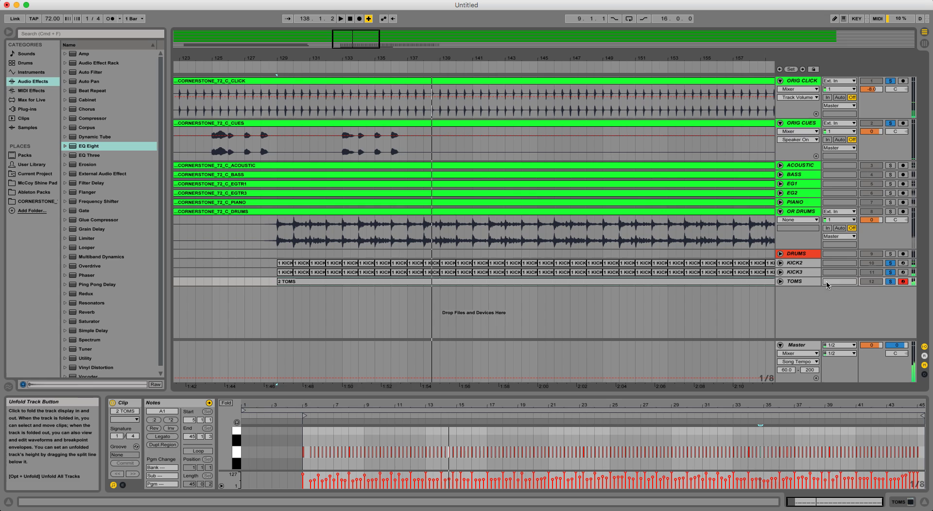
click(891, 282)
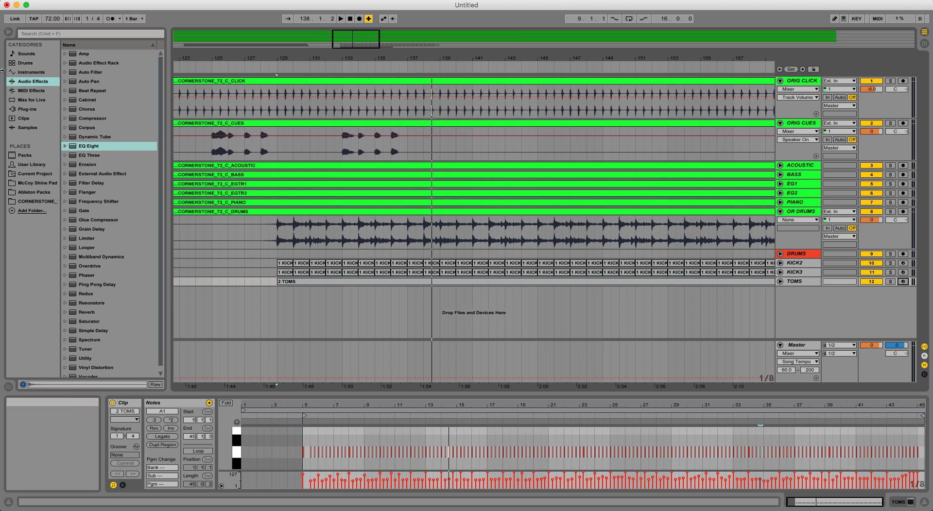
Load the EZdrummer VST plug-in onto a new track below TOMS
click(28, 92)
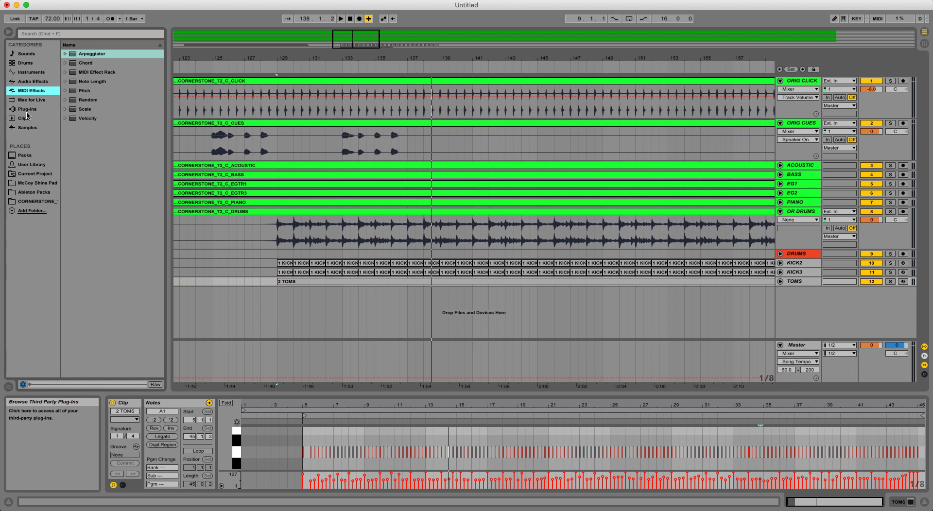
click(27, 109)
click(97, 92)
drag(97, 91, 293, 300)
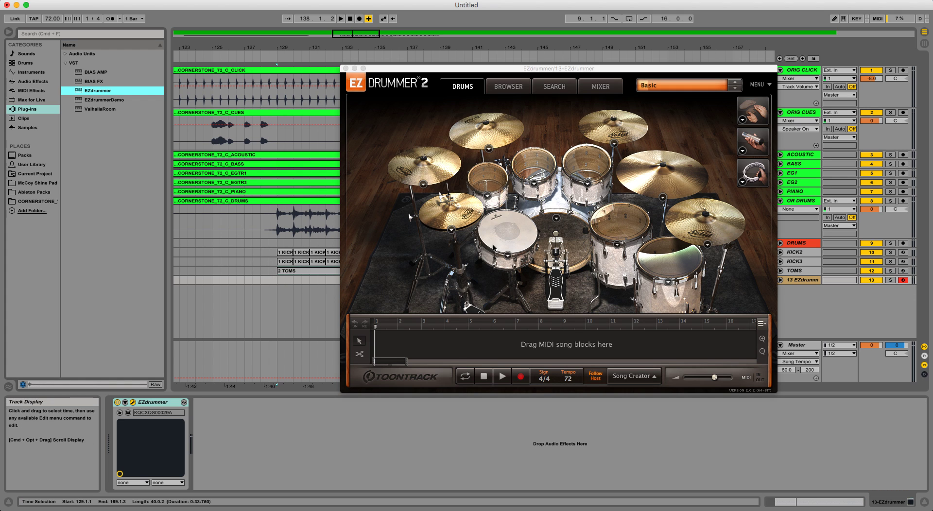
Choose the 6x14" Gretsch USA Custom Chrome over Brass Dampened snare in EZdrummer and close the plug-in window
click(507, 256)
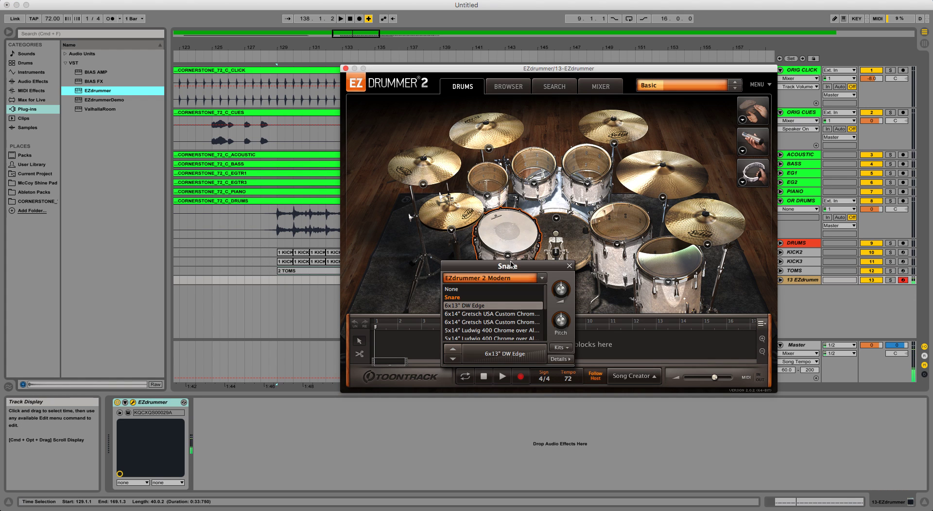
click(485, 323)
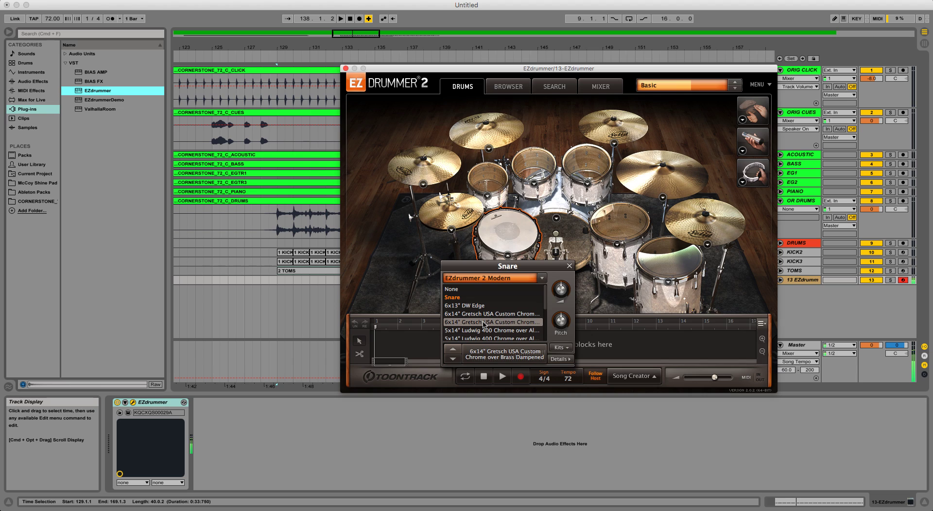
click(133, 402)
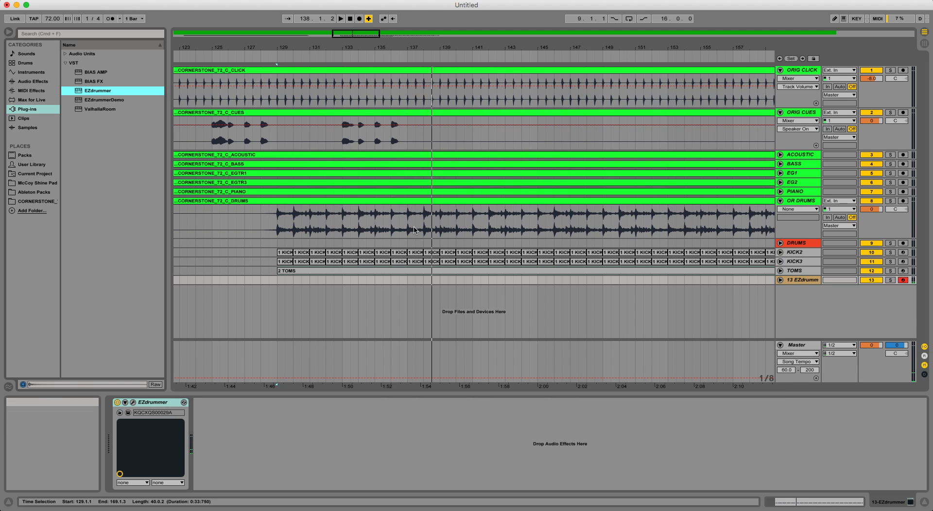
Rename the new EZdrummer track as SNARE
click(448, 295)
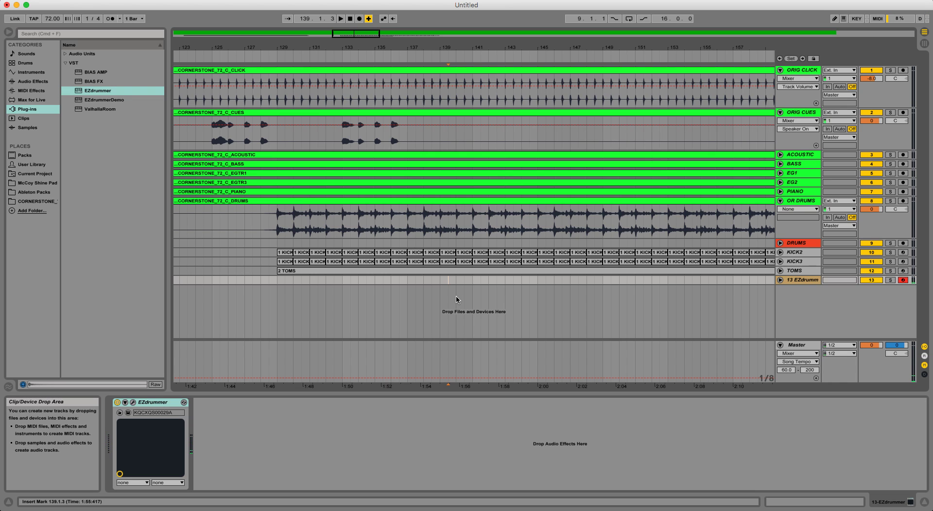
right_click(805, 280)
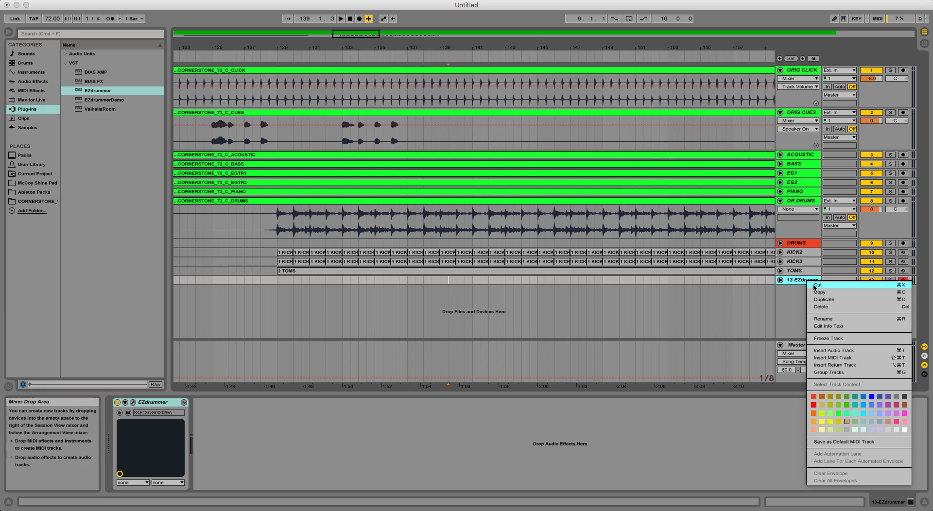
click(822, 319)
text(SNARE)
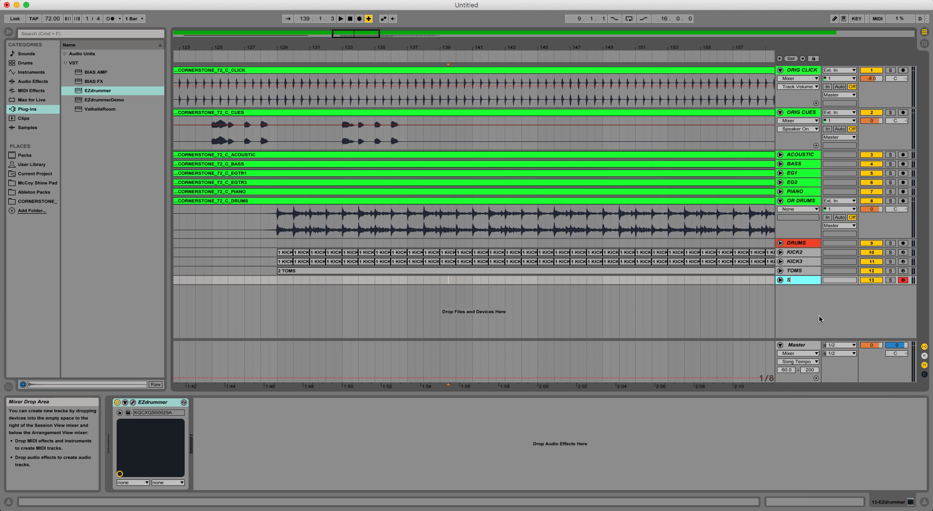
Confirm the SNARE track name and colour the track grey like the other EZdrummer tracks
key(Return)
right_click(796, 279)
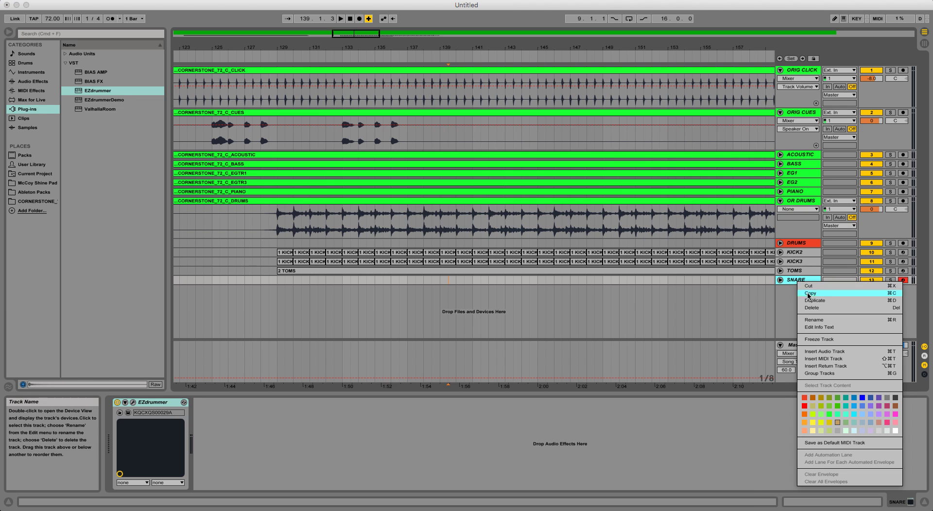
click(839, 430)
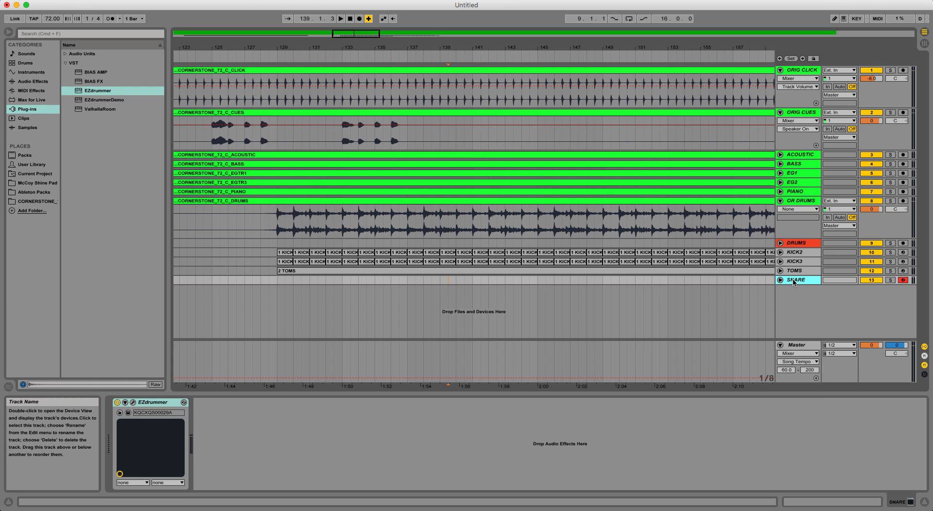
Insert a MIDI track below SNARE, name it CYMBALS and colour it grey
key(super+shift+t)
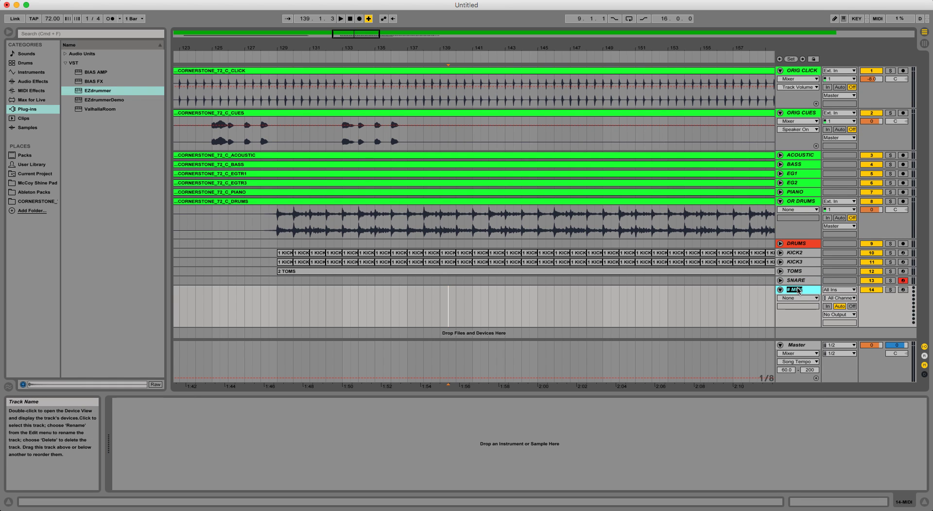
text(YMBALS)
key(Return)
right_click(799, 291)
click(837, 445)
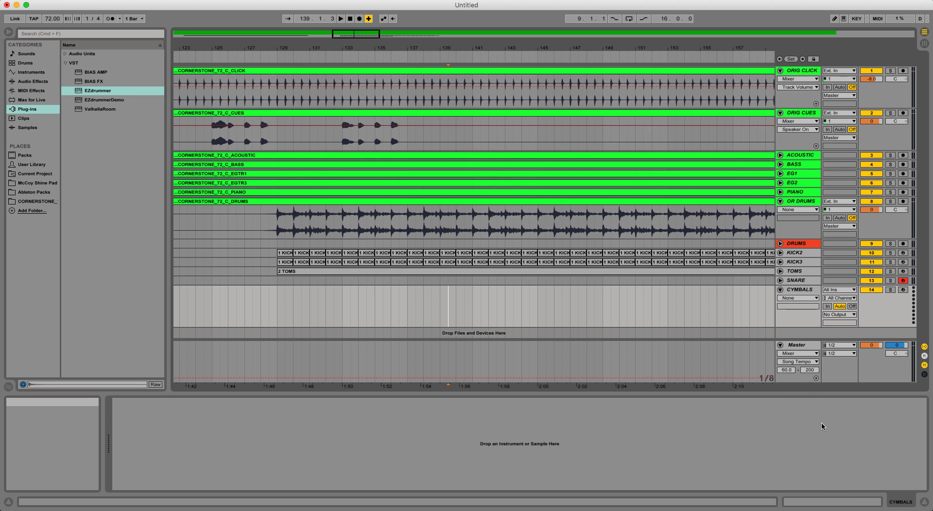
Fold the CYMBALS track and unfold the SNARE track
click(757, 309)
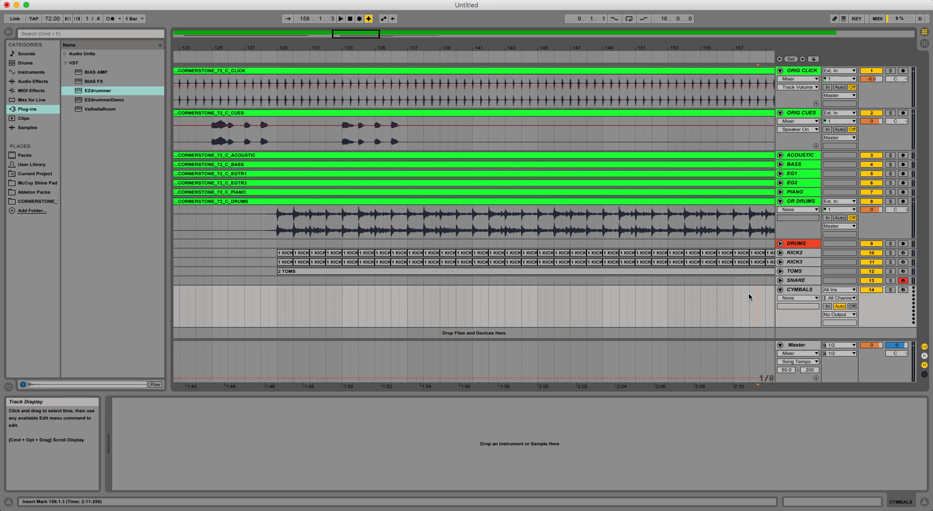
click(781, 289)
click(798, 282)
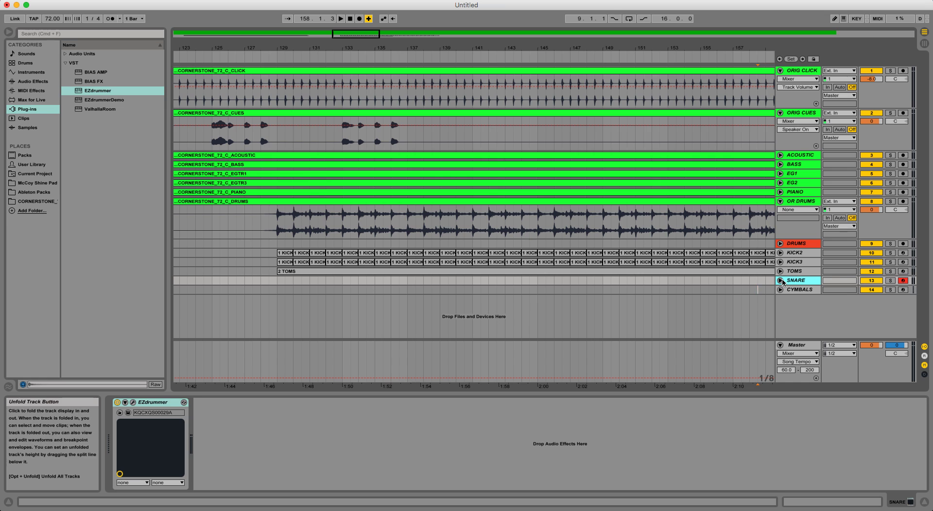
click(781, 281)
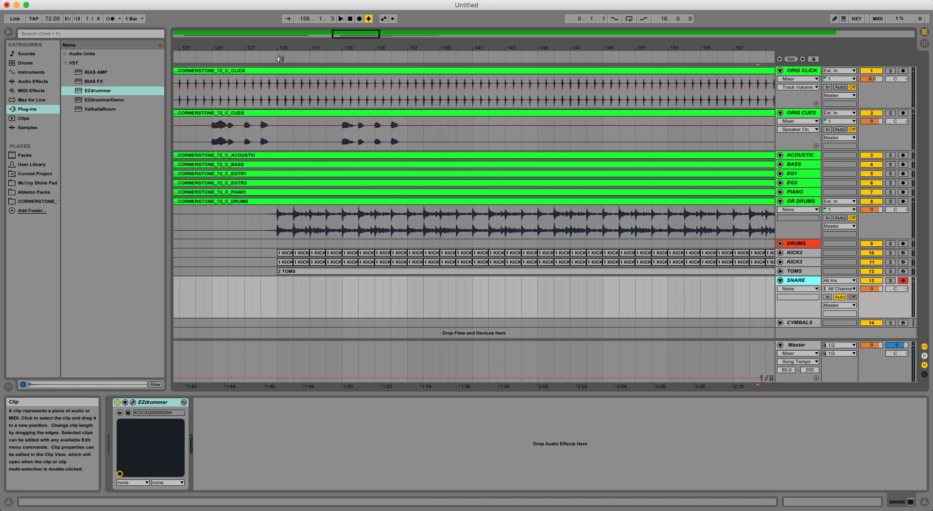
Audition the song from about bar 194 and again from about bar 177 to locate the snare part
scroll(379, 178, right, 5)
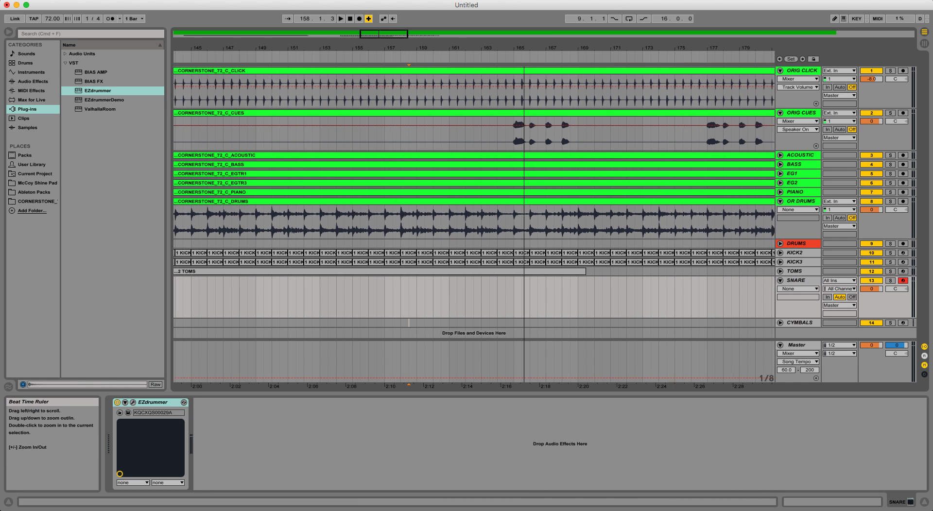
drag(313, 49, 316, 19)
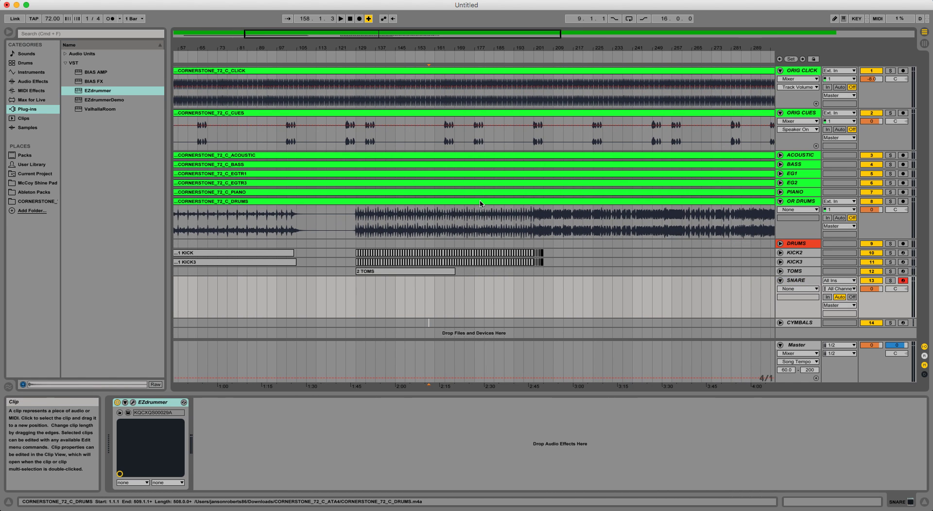
click(514, 58)
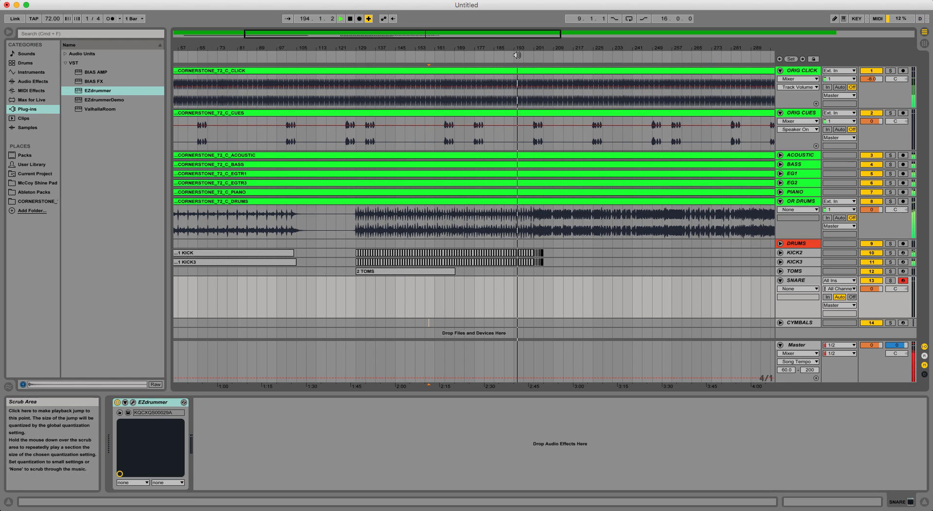
scroll(477, 55, up, 5)
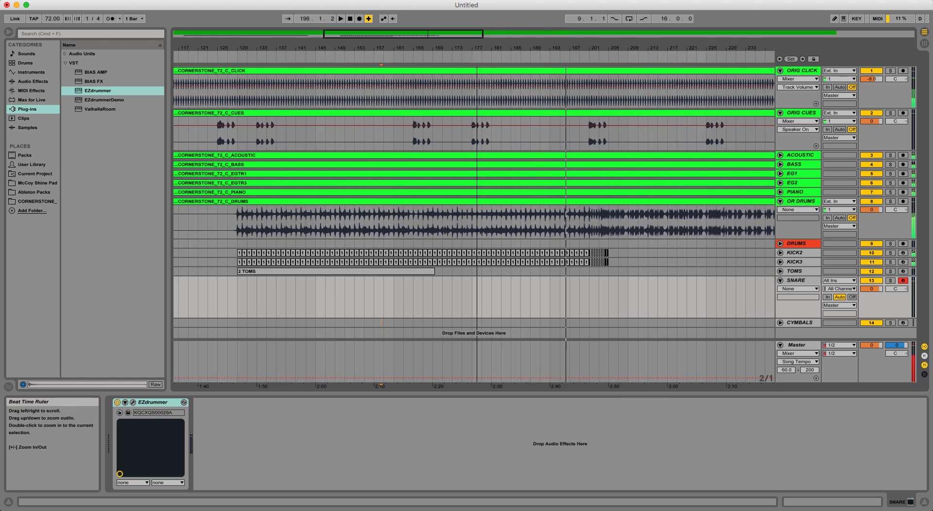
key(space)
click(466, 57)
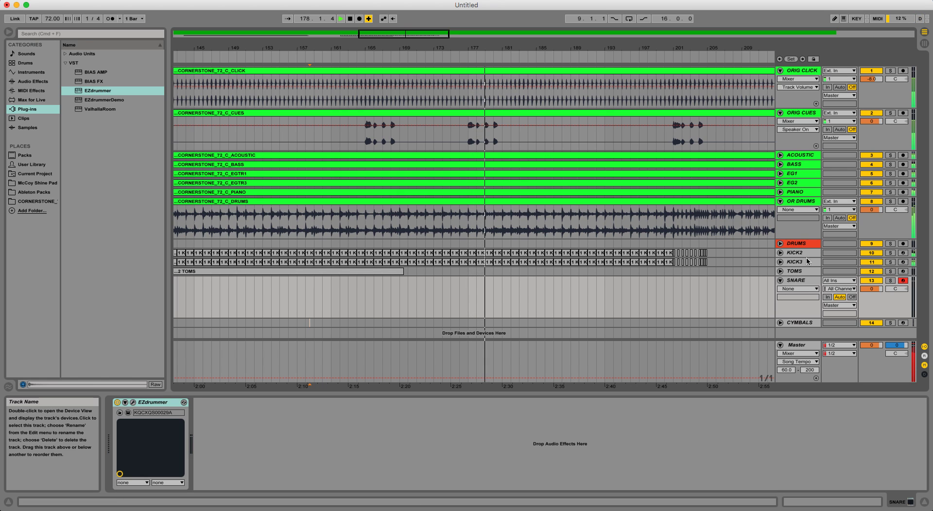
Solo the OR DRUMS, ORIG CUES, ORIG CLICK and SNARE tracks
click(891, 201)
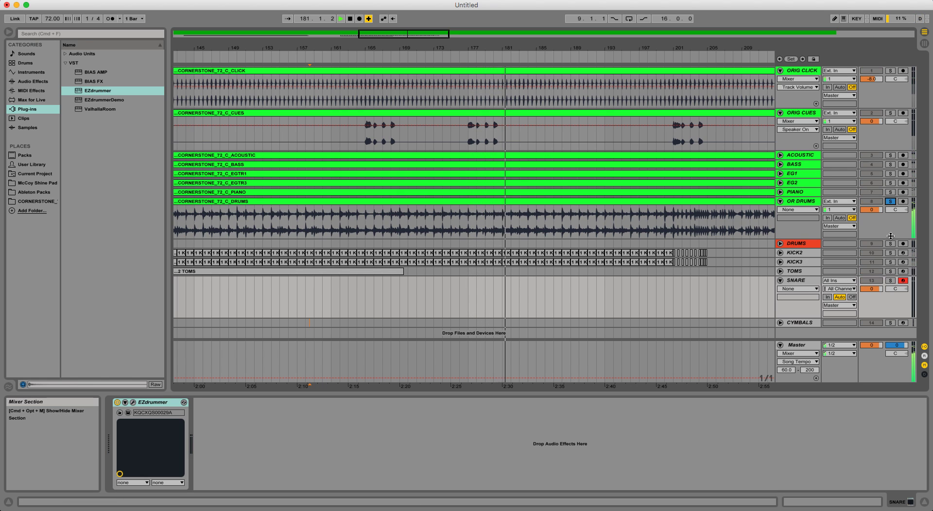
click(891, 112)
click(887, 81)
click(891, 70)
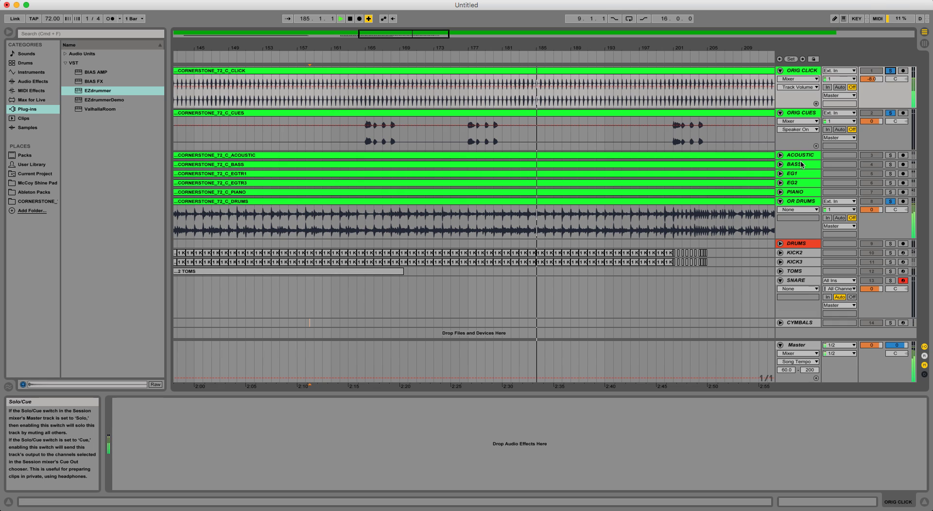
click(890, 280)
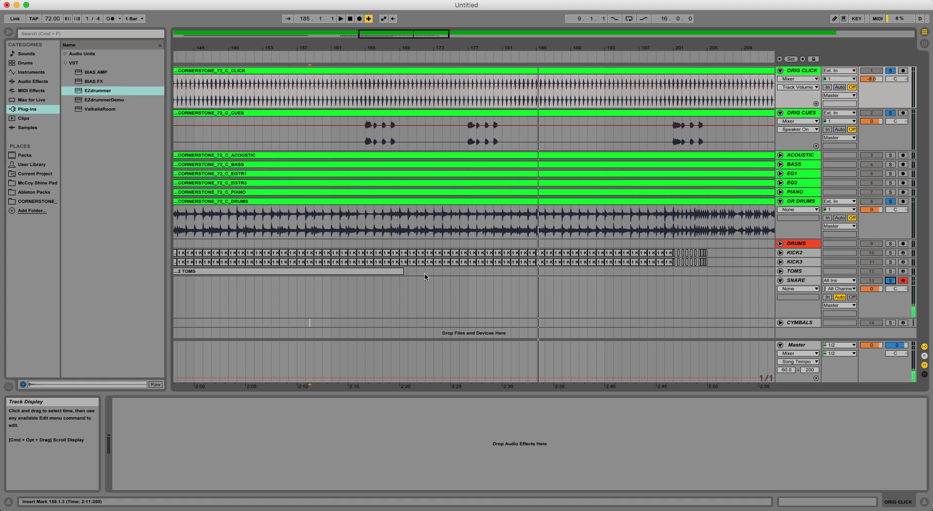
Rehearse with playback, then record the snare part on the SNARE track from bar 177 to about bar 205
click(500, 299)
key(space)
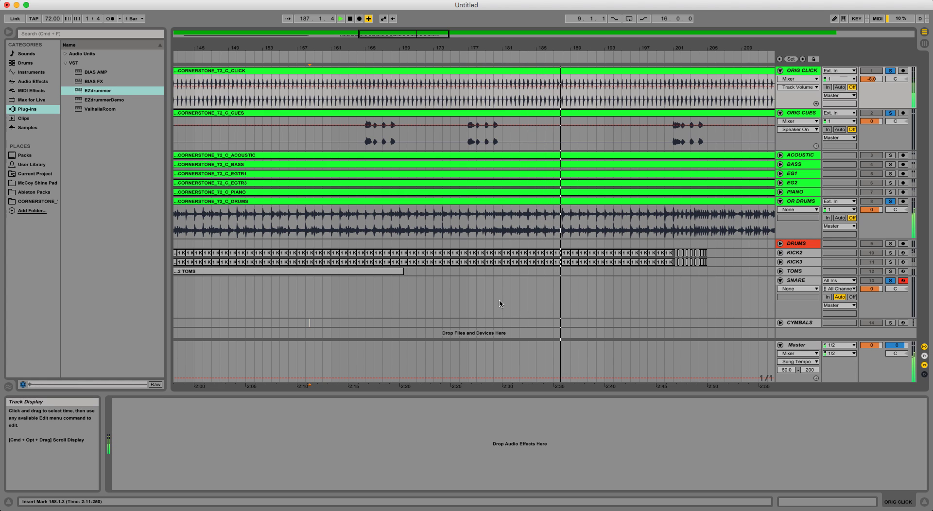
click(471, 305)
key(space)
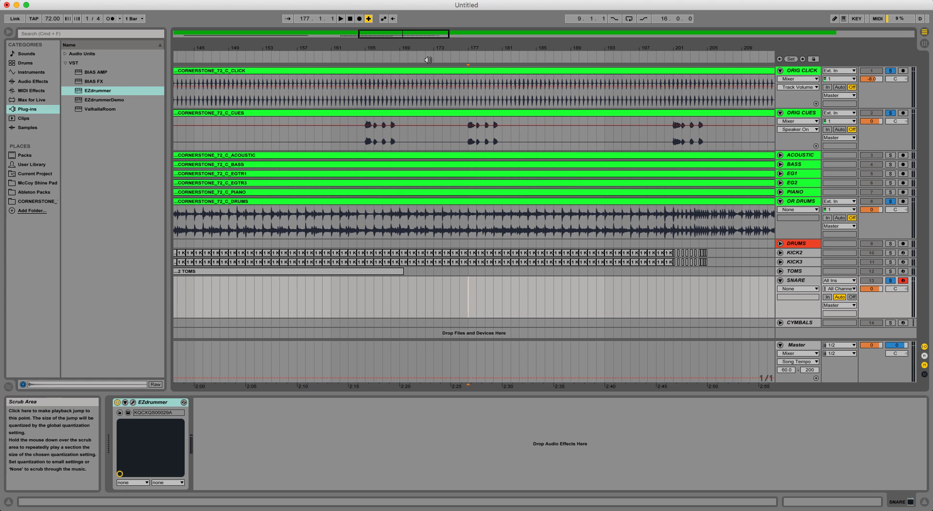
click(361, 20)
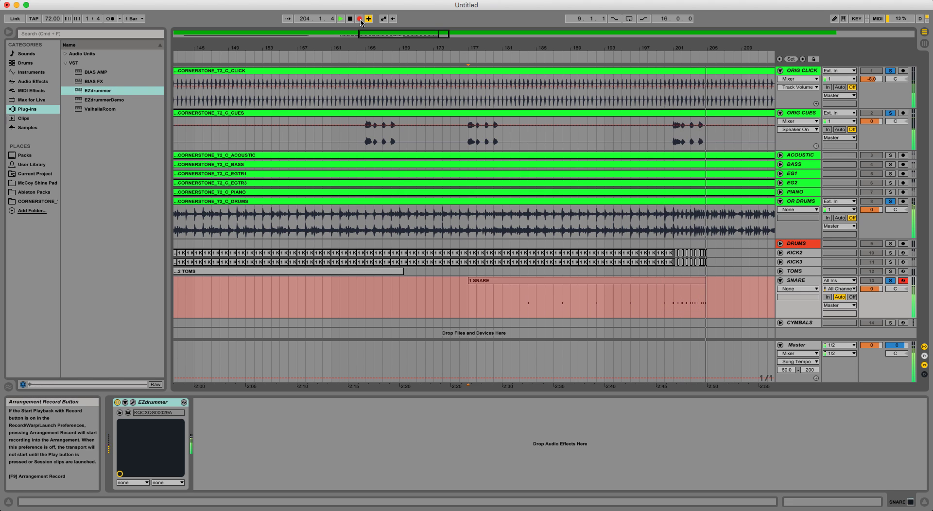
key(space)
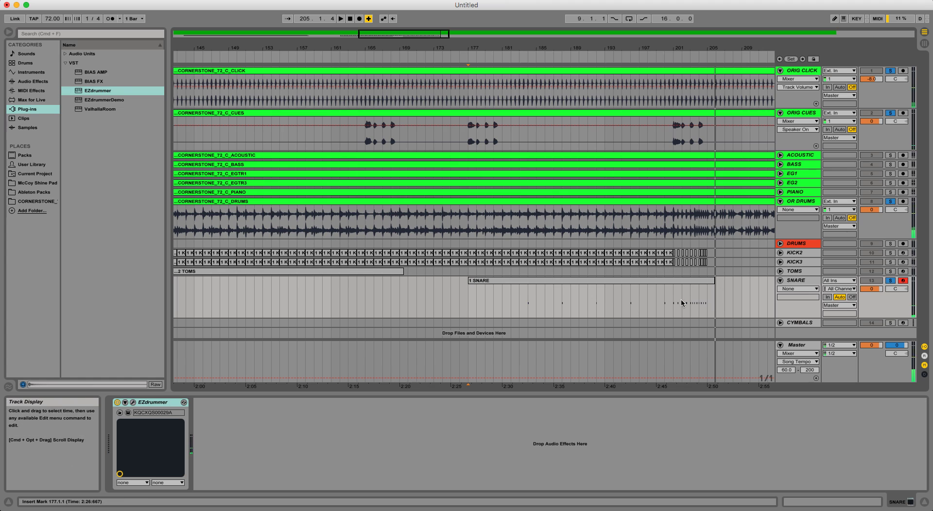
Trim the recorded SNARE clip to run from bar 184 to bar 205 and fold the track
drag(715, 296, 529, 297)
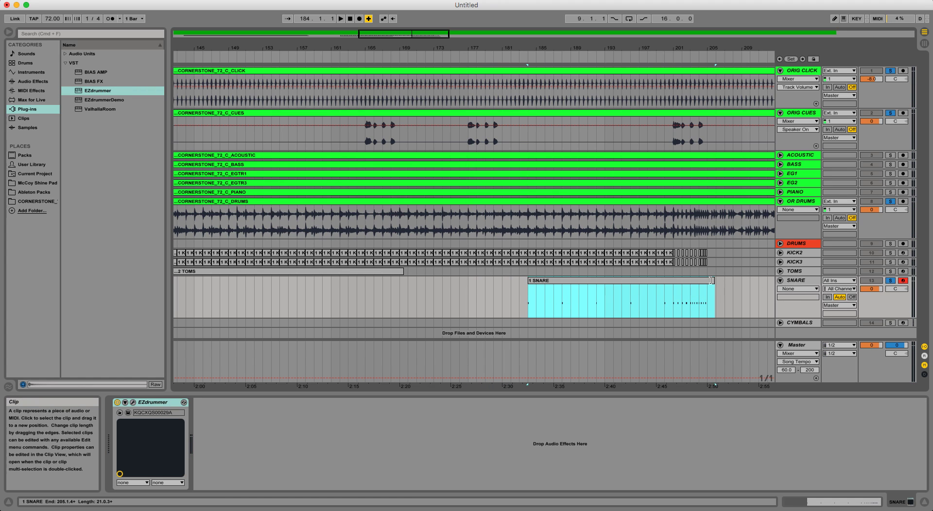
drag(715, 281, 708, 280)
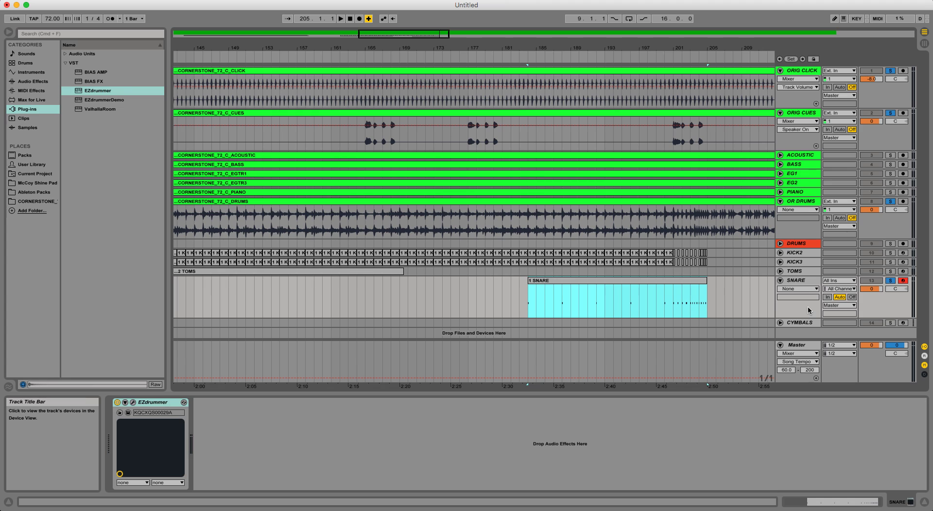
click(780, 280)
Solo CYMBALS instead of SNARE, together with OR DRUMS, ORIG CUES and ORIG CLICK
click(890, 280)
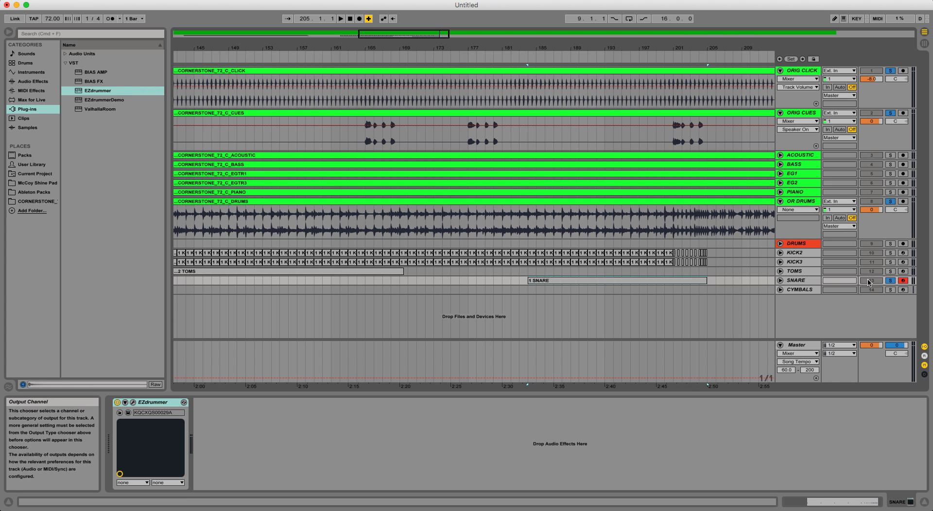
click(891, 291)
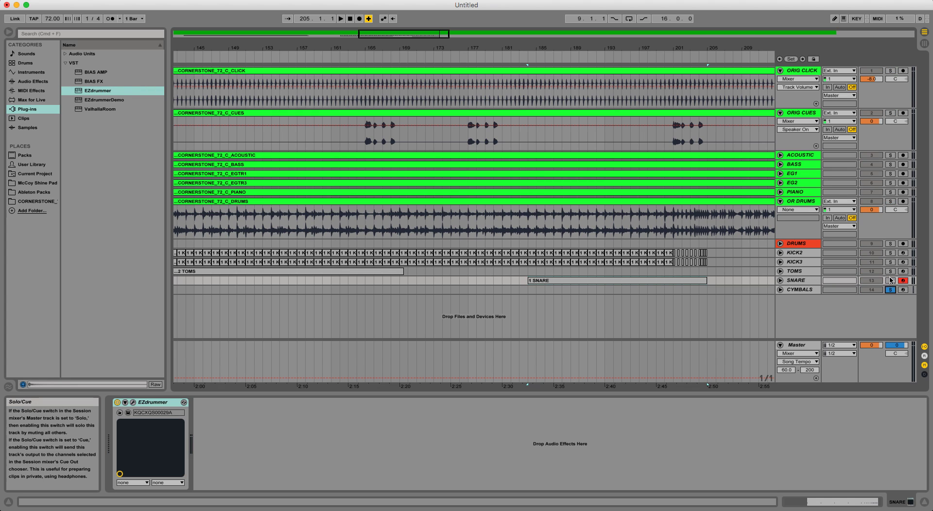
click(891, 201)
click(890, 113)
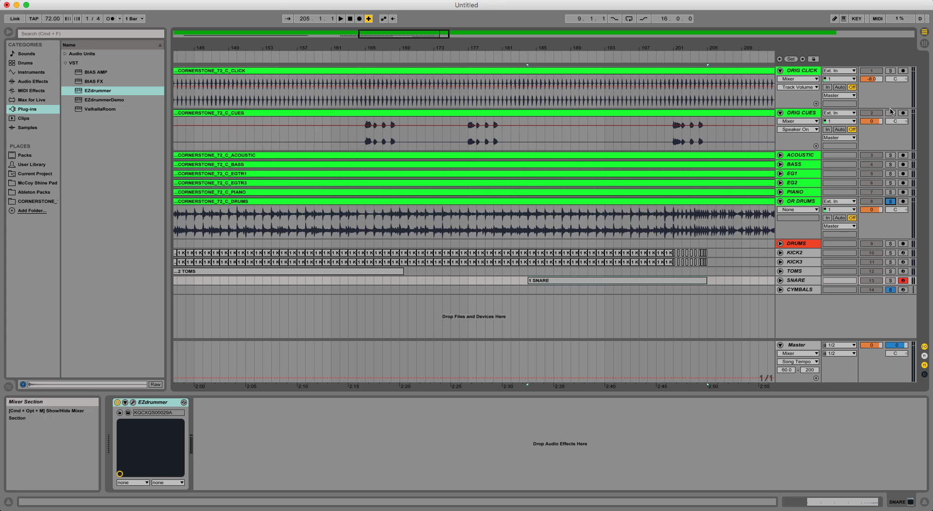
click(891, 70)
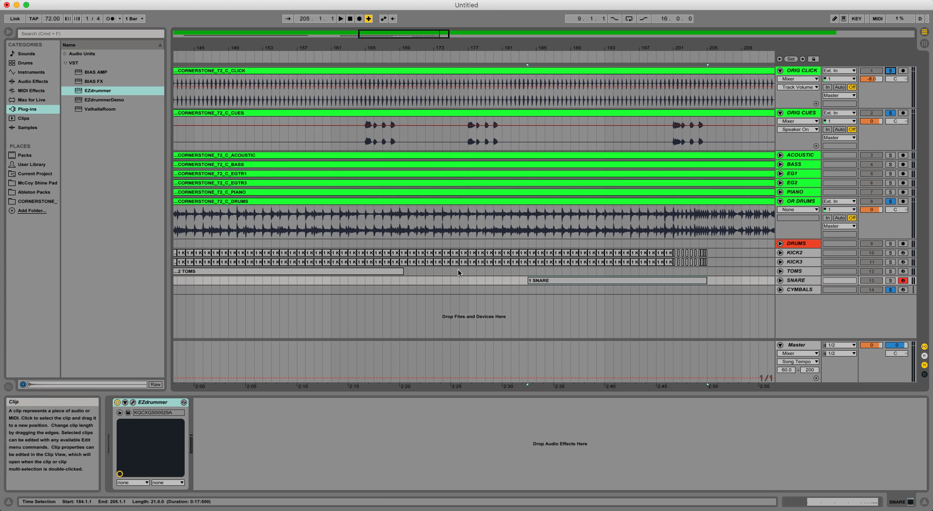
Load the EZdrummer VST plug-in onto the CYMBALS track, look through its Cymbal 1 and kit options, and close the plug-in window
drag(109, 91, 111, 104)
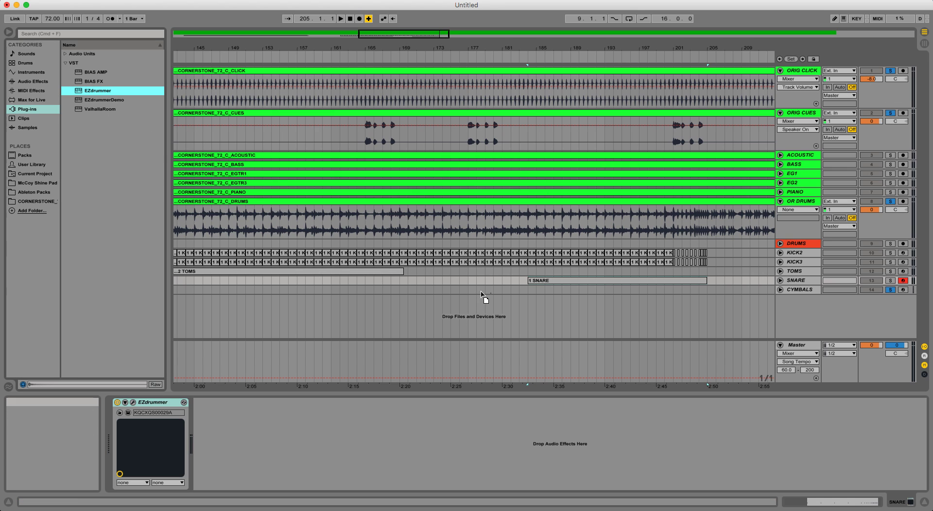
drag(481, 291, 480, 290)
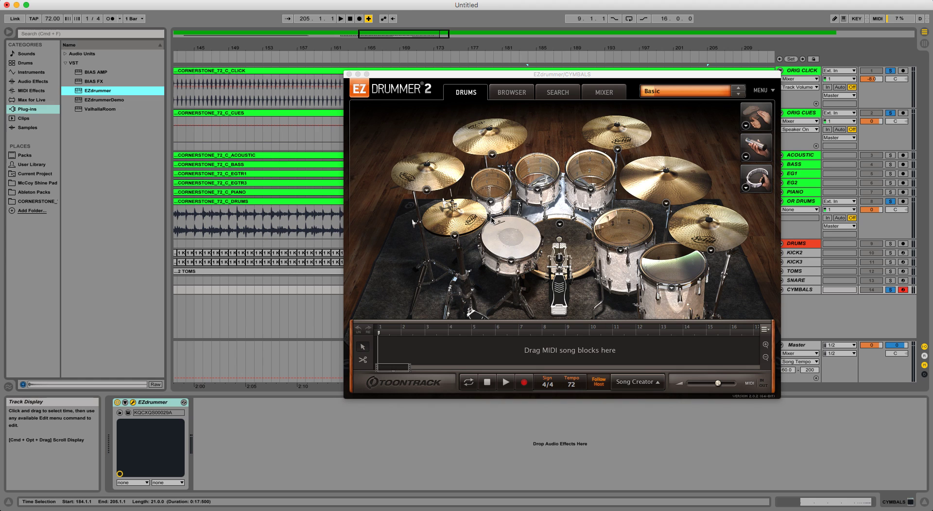
click(427, 190)
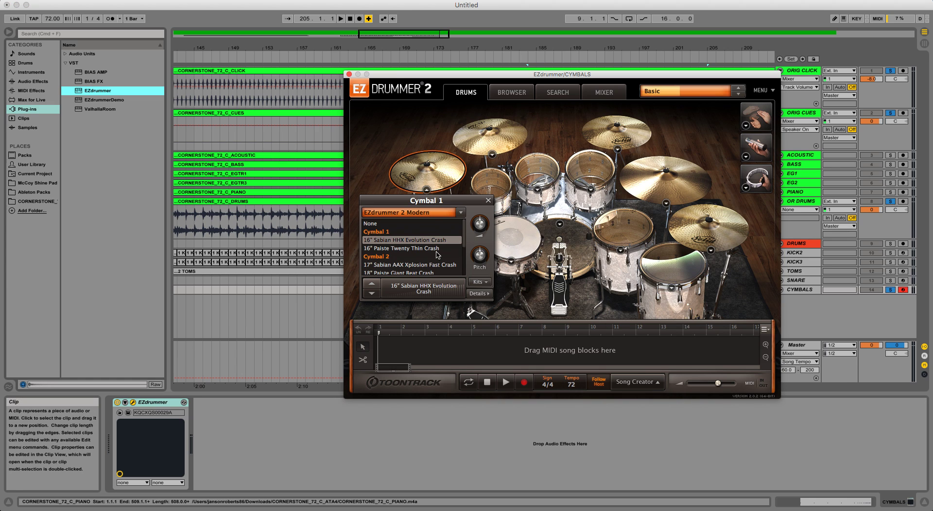
click(479, 283)
click(488, 300)
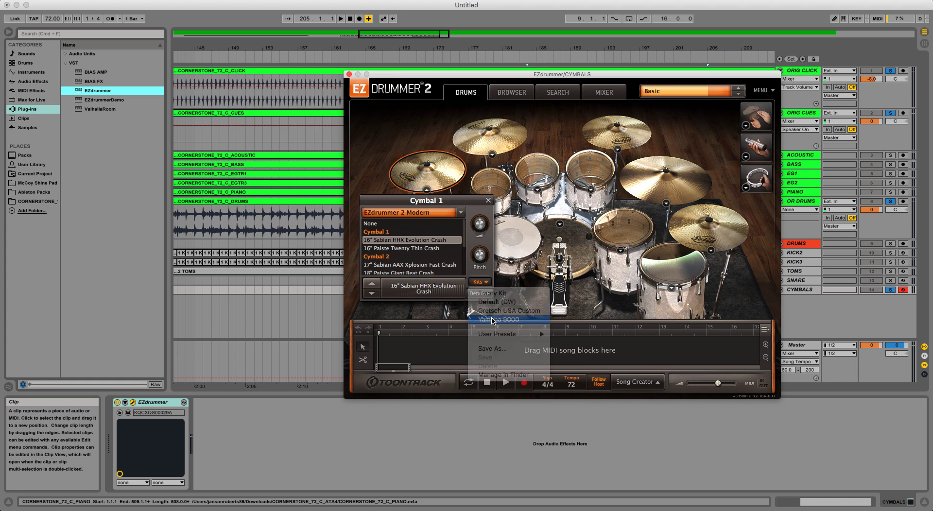
click(488, 201)
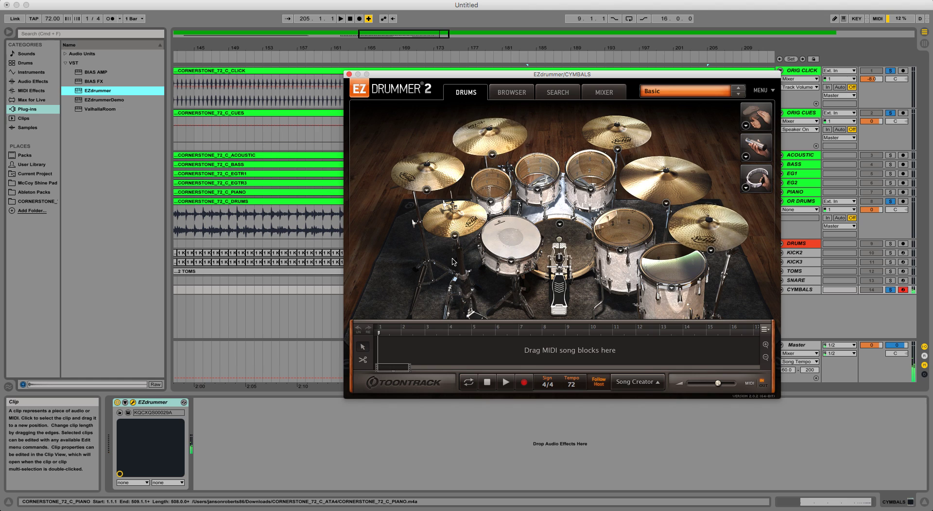
click(133, 403)
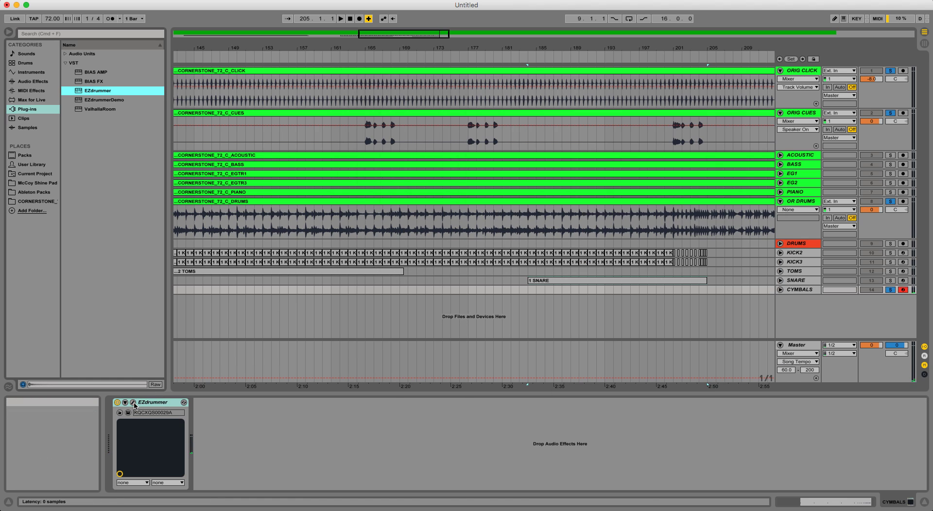
Rehearse from bar 177, then record the cymbal part on the CYMBALS track from bar 177 to about bar 207
click(468, 291)
key(space)
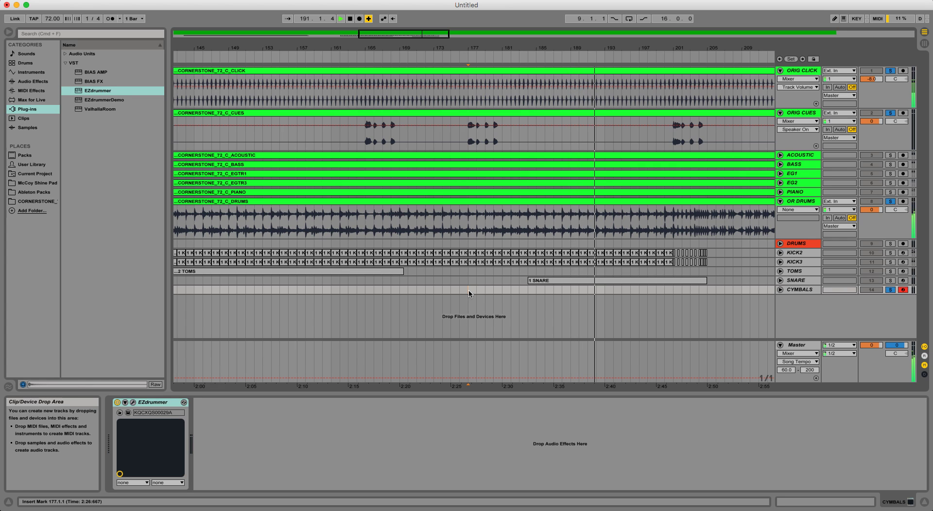
key(space)
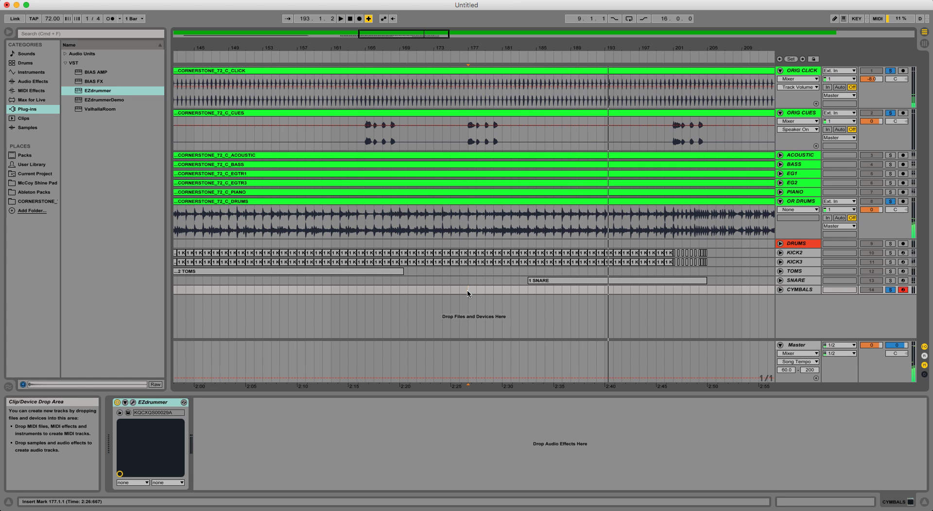
click(360, 20)
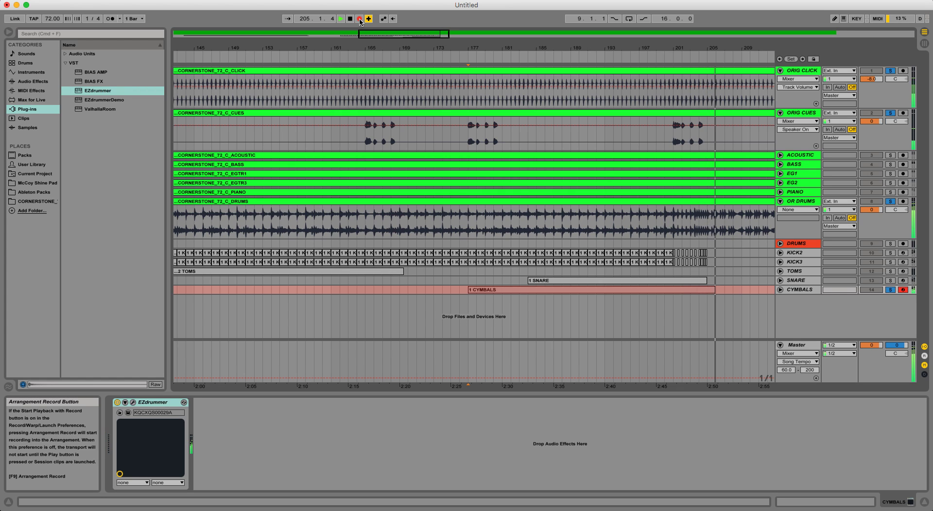
click(360, 19)
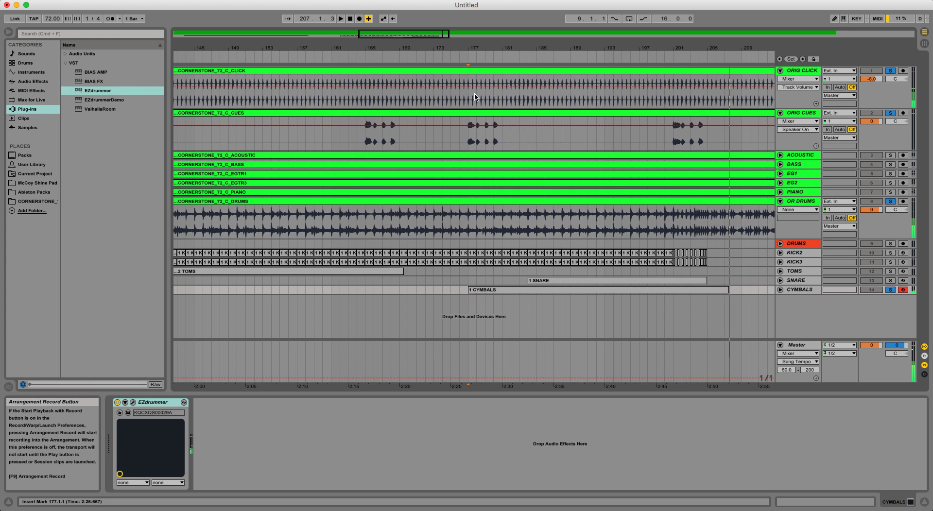
Unfold CYMBALS and lower the recorded clip's loudest note velocities, setting the final A2 hit to 112 and the C#2 hit at 20.1.1 to 91
click(780, 290)
click(580, 311)
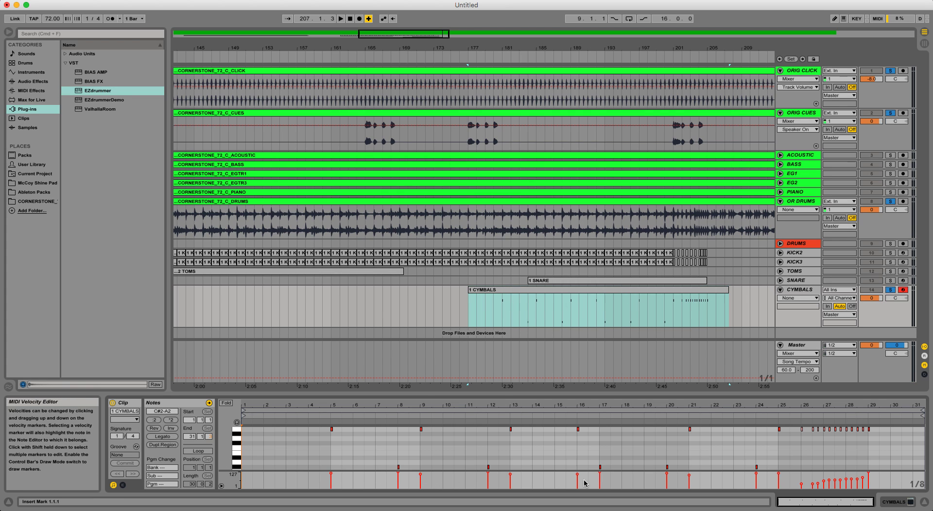
click(869, 477)
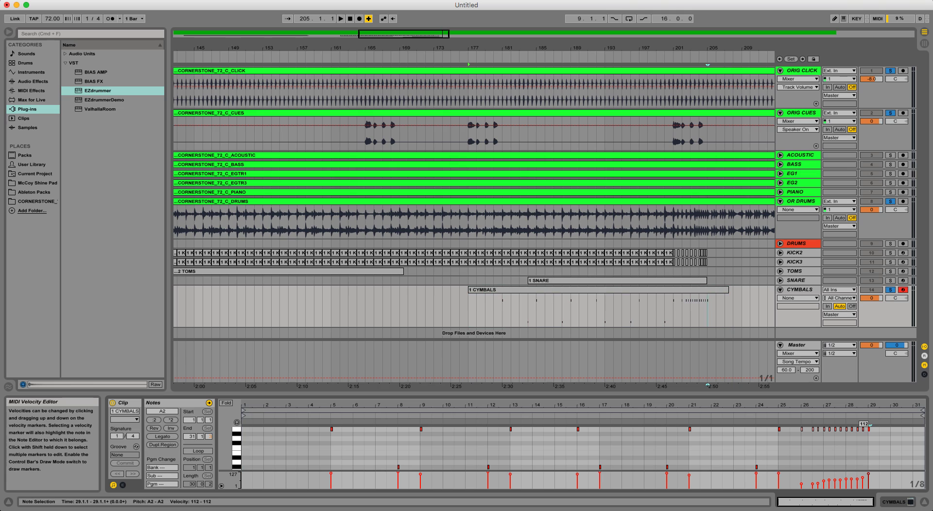
mouse_move(781, 476)
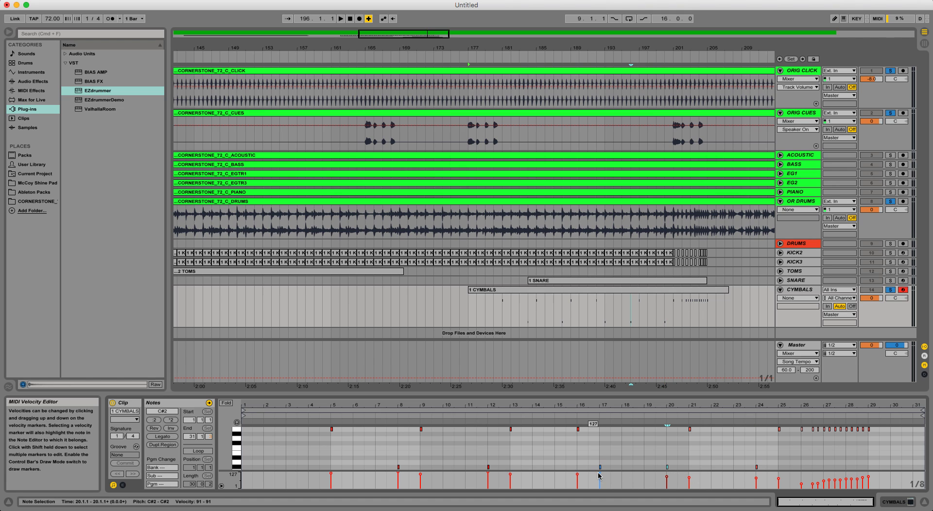
click(577, 475)
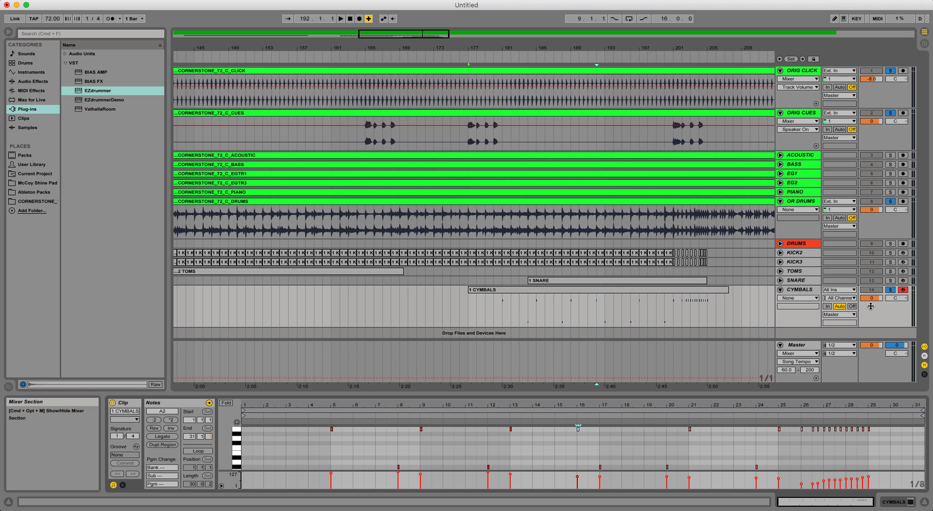
Solo KICK2, KICK3, TOMS, SNARE and CYMBALS together in place of OR DRUMS, and play back the rebuilt drums
click(890, 280)
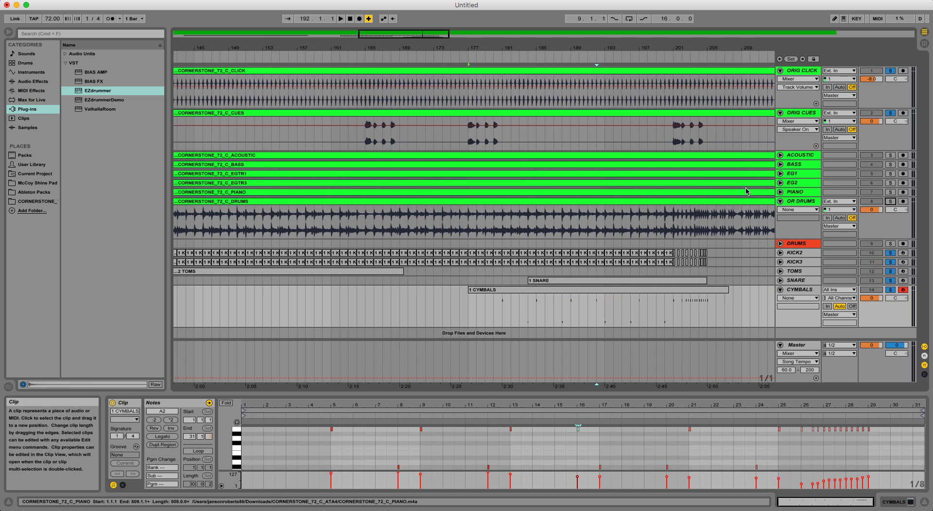
click(373, 58)
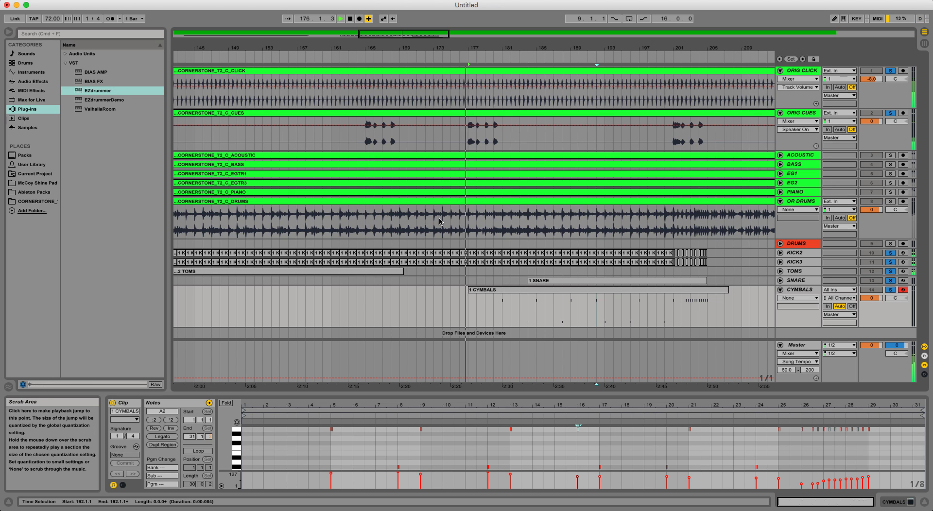
Copy the 2 TOMS clip that starts at bar 129 and paste it on the TOMS track at bar 181
click(361, 272)
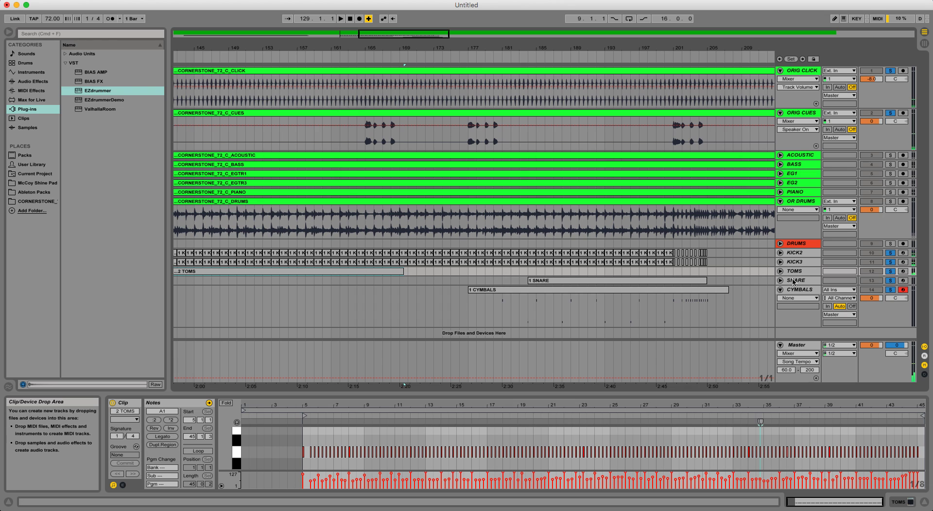
click(780, 272)
scroll(503, 277, left, 5)
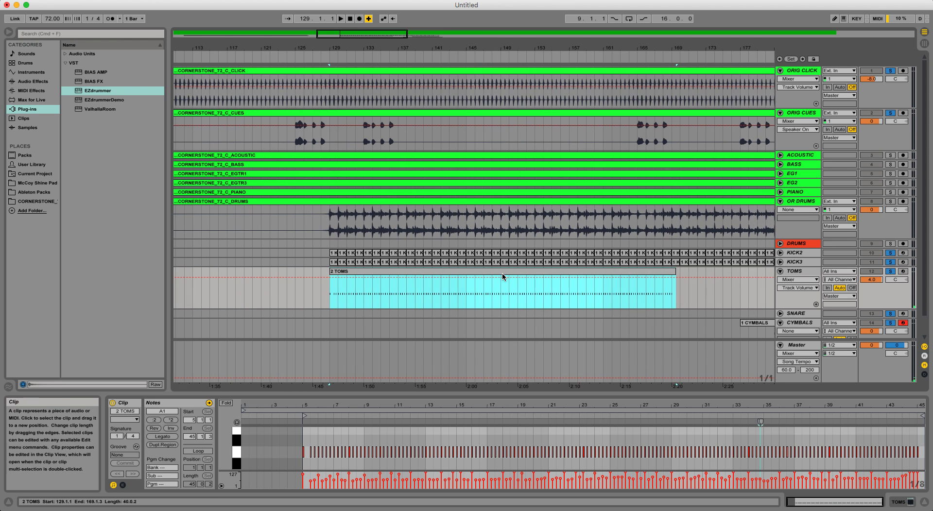
scroll(486, 272, right, 4)
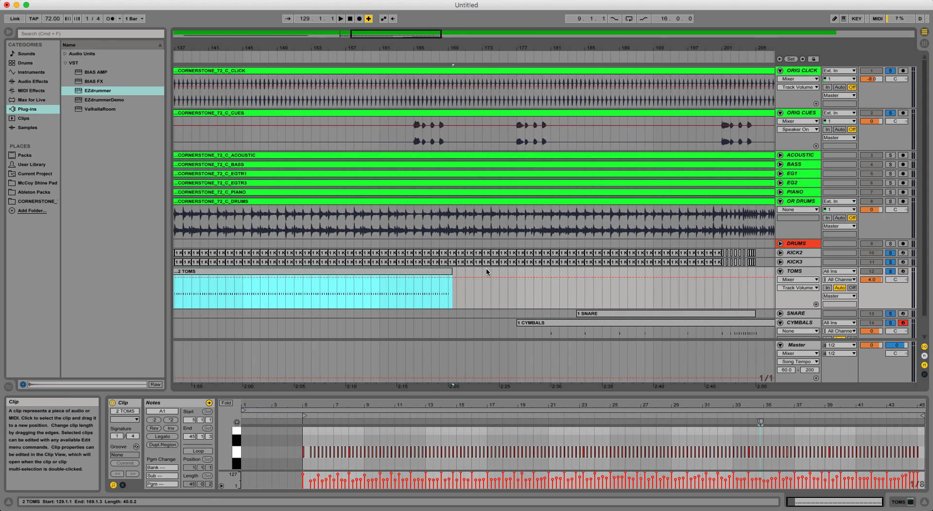
click(552, 289)
key(super+v)
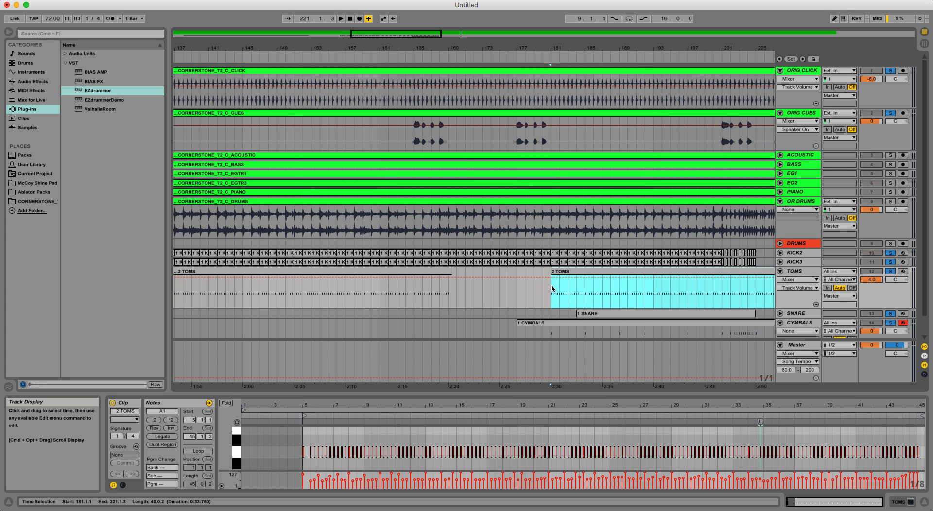
Play the drum layers from about bar 177, fold TOMS and set the CYMBALS track volume to -7.0
scroll(545, 278, right, 2)
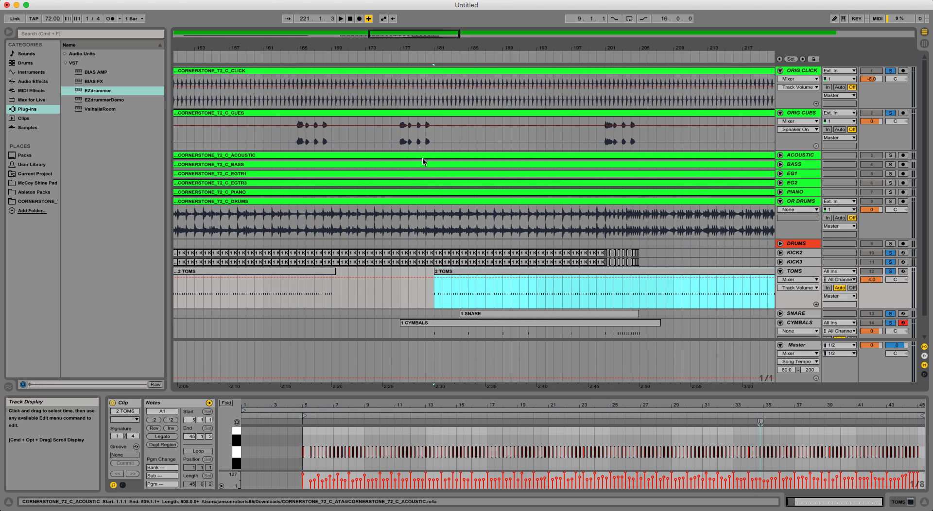
click(399, 49)
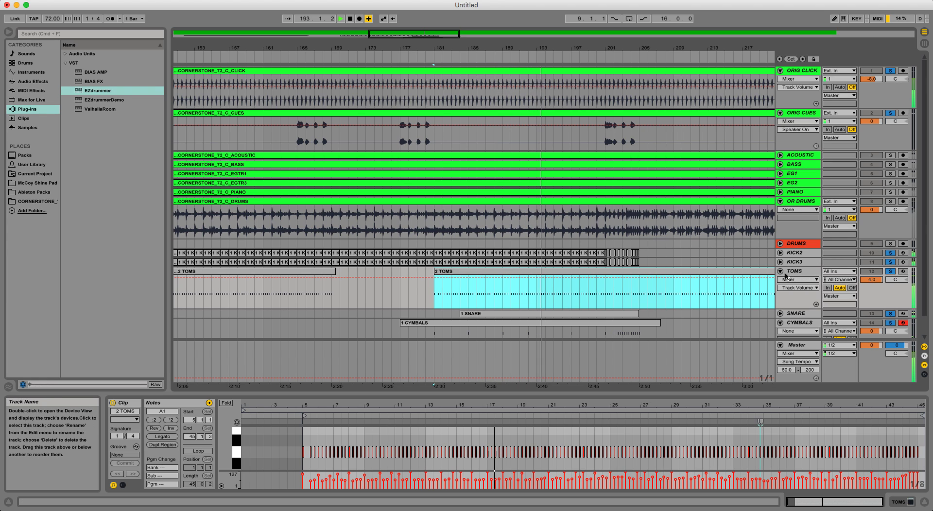
key(Left)
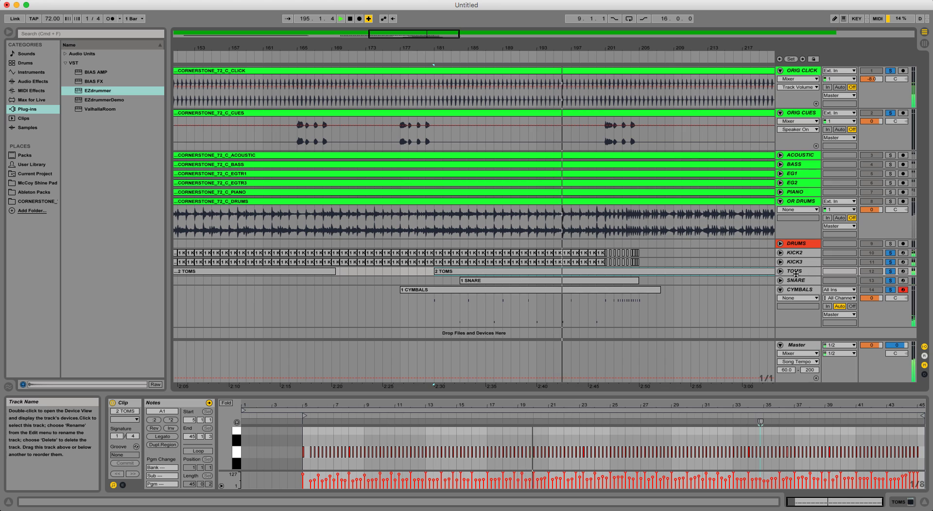
key(space)
click(873, 299)
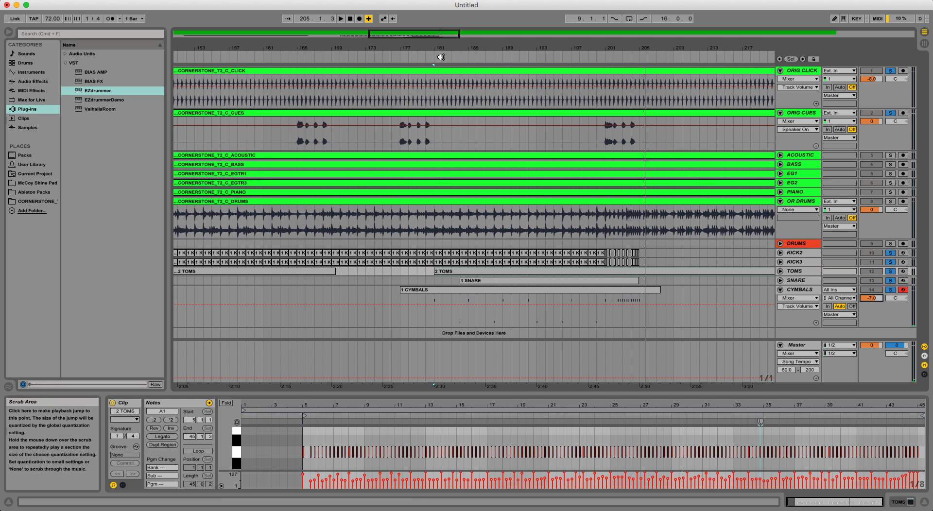
Replay from about bar 180, setting the SNARE volume to -2.0 and TOMS to 0, and fold TOMS, SNARE and CYMBALS
click(428, 54)
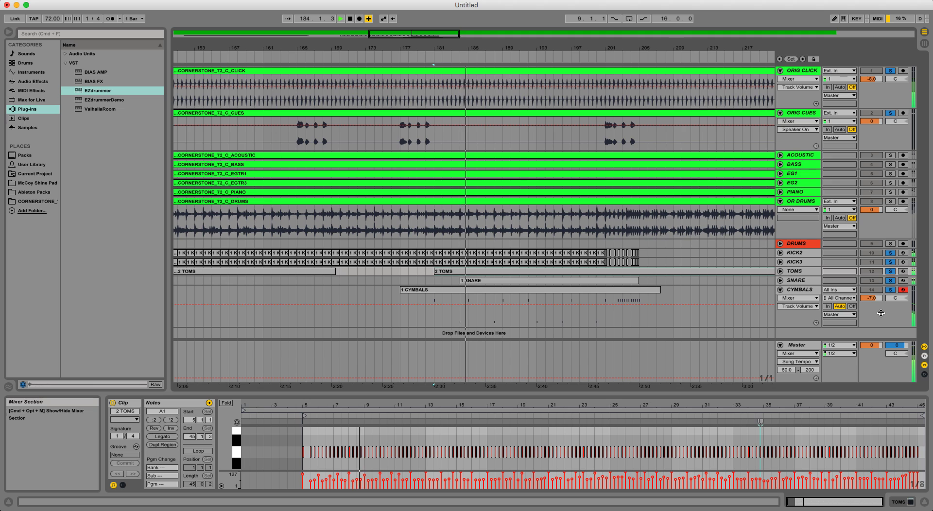
click(780, 280)
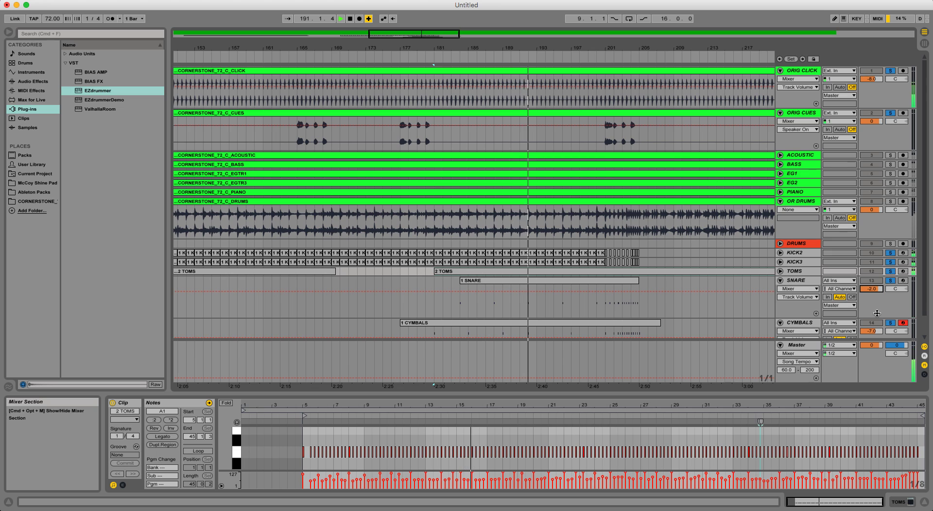
click(789, 274)
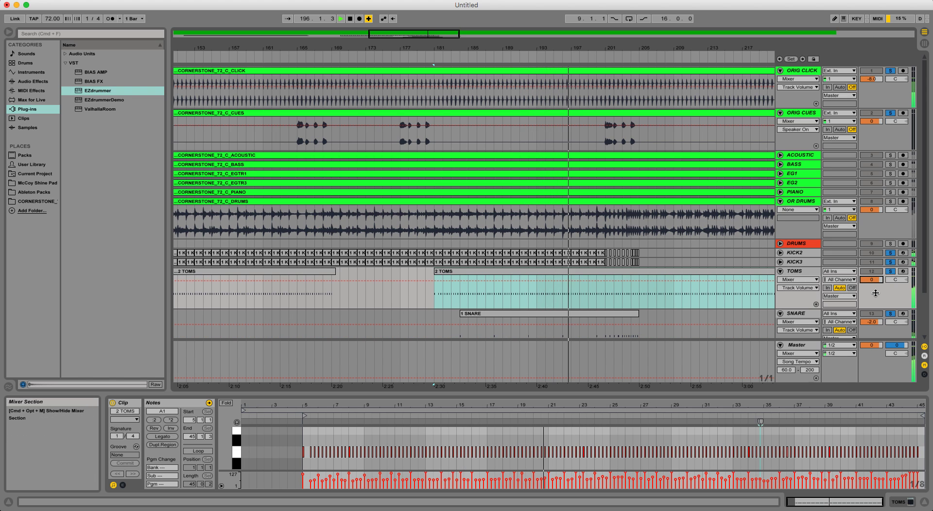
click(781, 272)
click(781, 280)
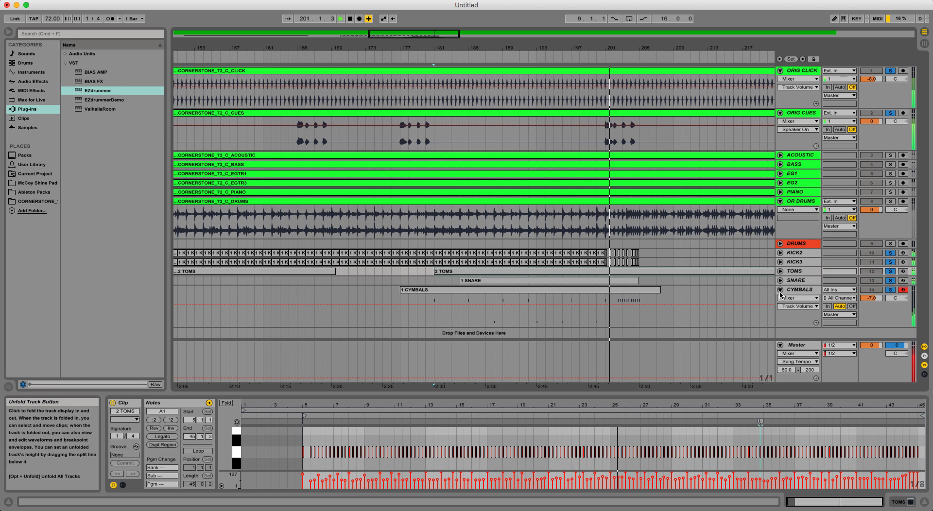
click(781, 290)
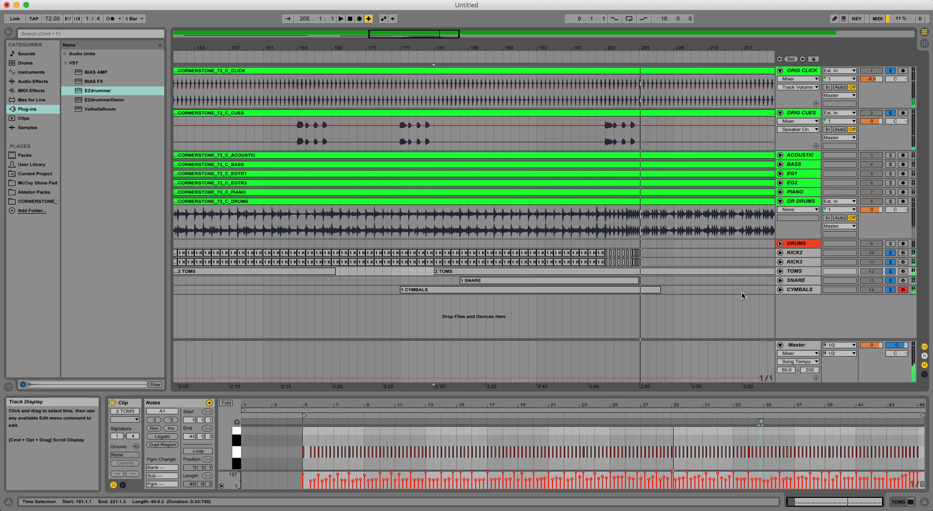
Delete everything in the pasted 2 TOMS clip from bar 201 onward
click(695, 272)
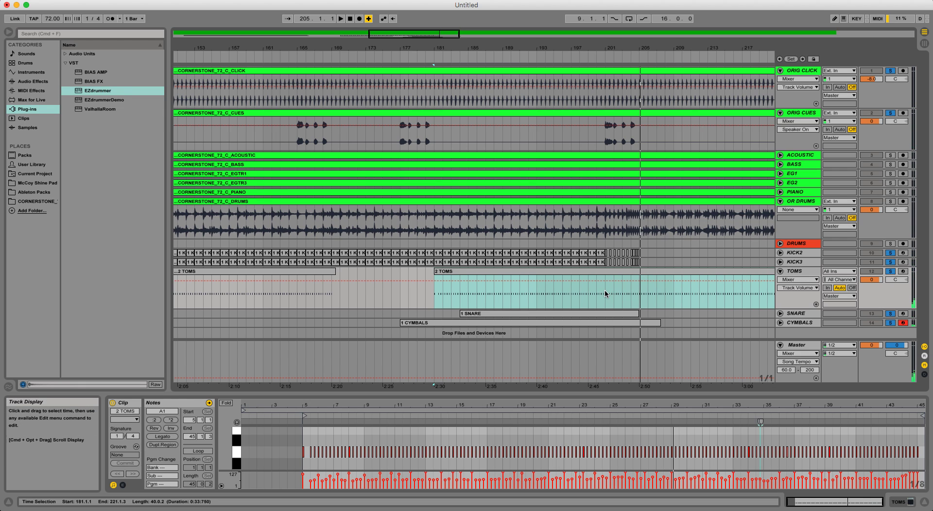
drag(607, 290, 621, 290)
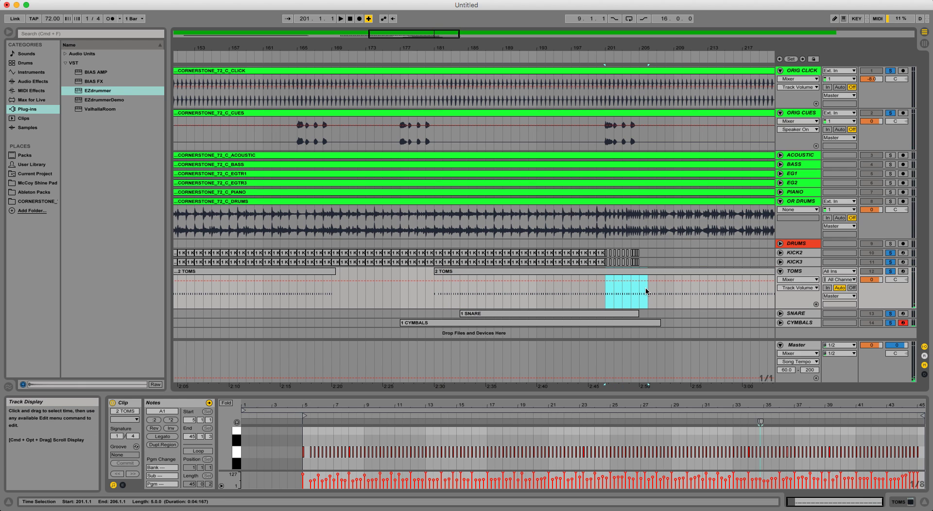
key(Delete)
click(661, 275)
key(Delete)
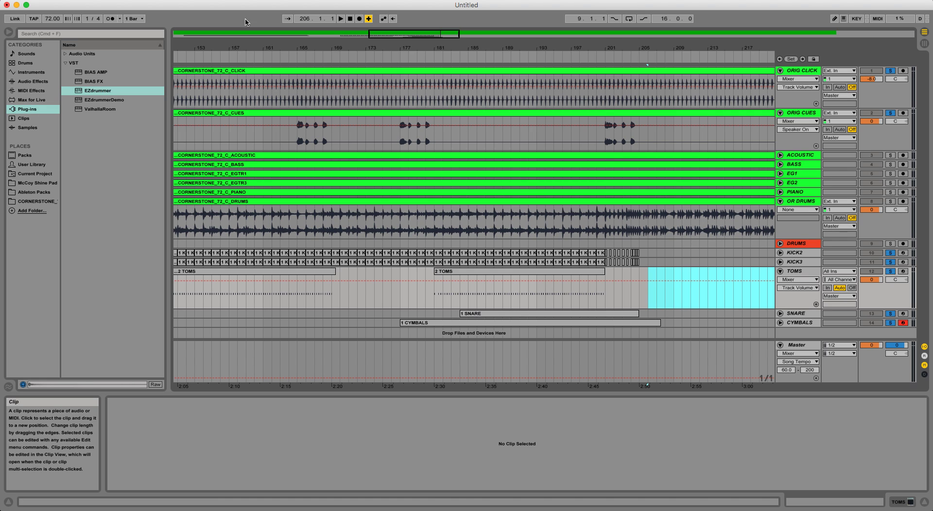
Show the browser's Drums category, fold the TOMS track and disarm CYMBALS for recording
click(30, 64)
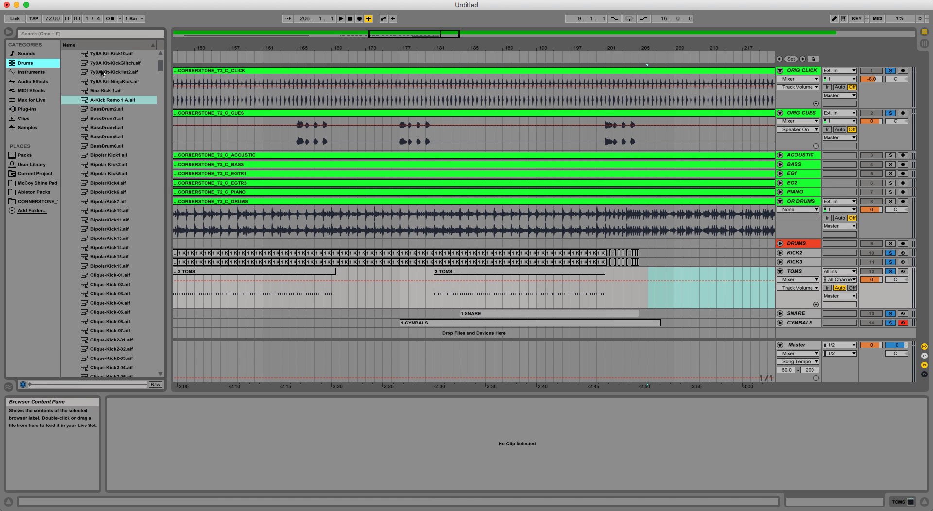
click(780, 271)
click(903, 290)
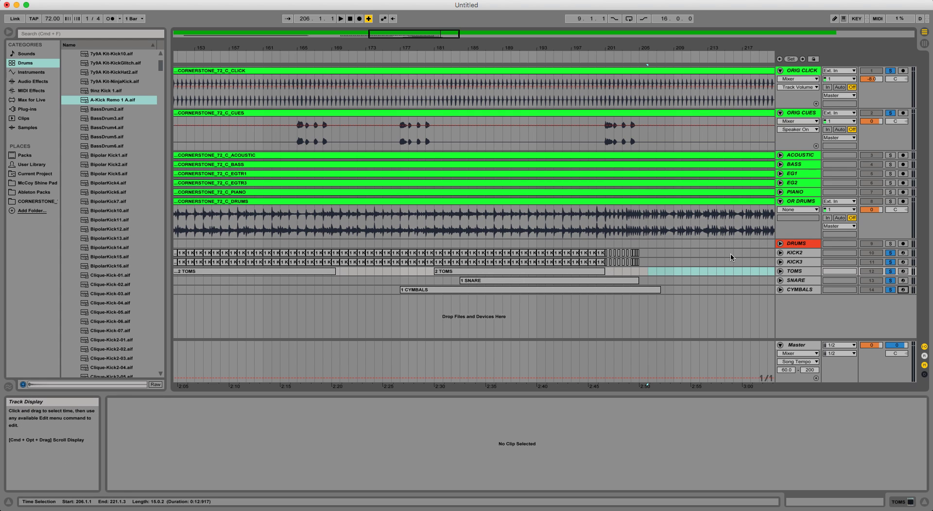
Set the DRUMS track's monitoring to In and fold the track again
click(797, 244)
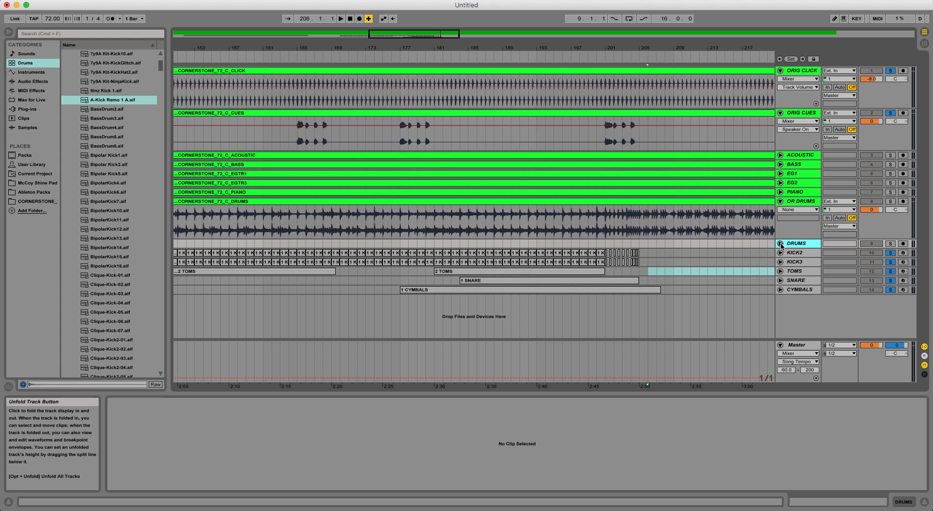
click(781, 244)
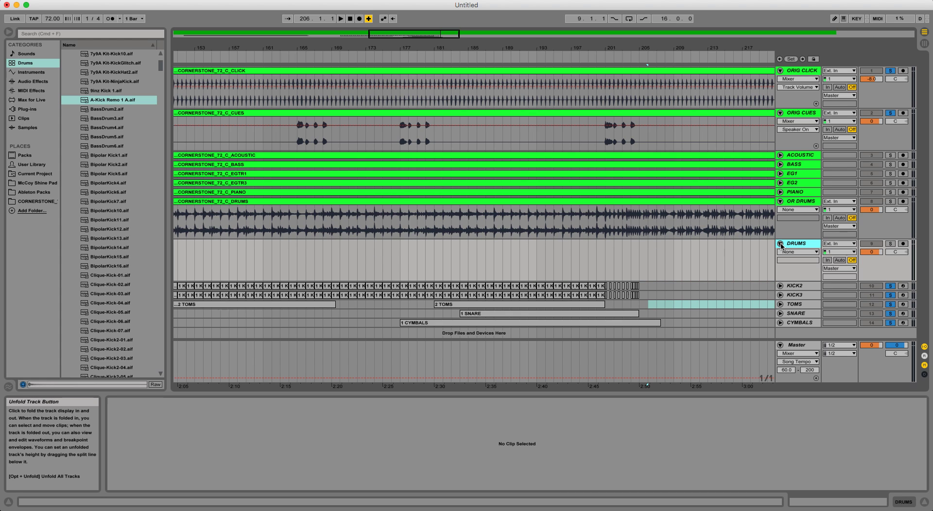
click(828, 260)
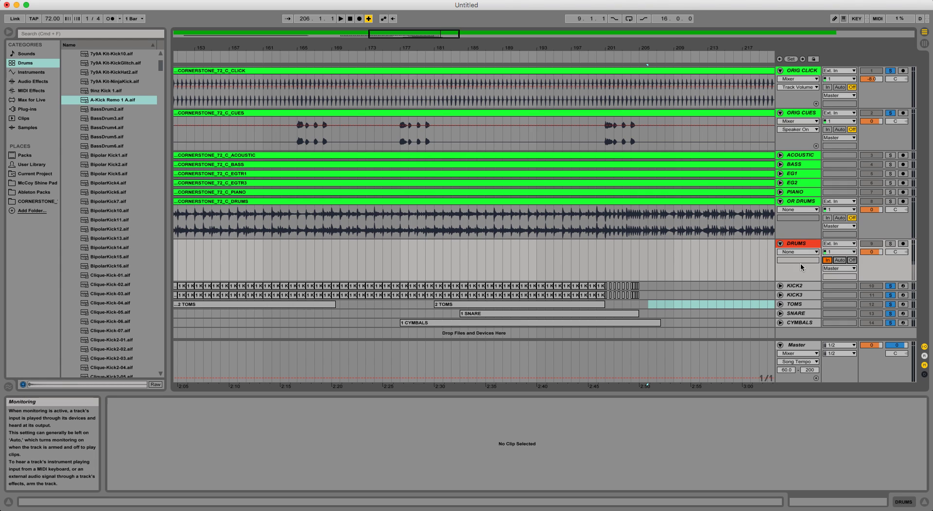
click(780, 244)
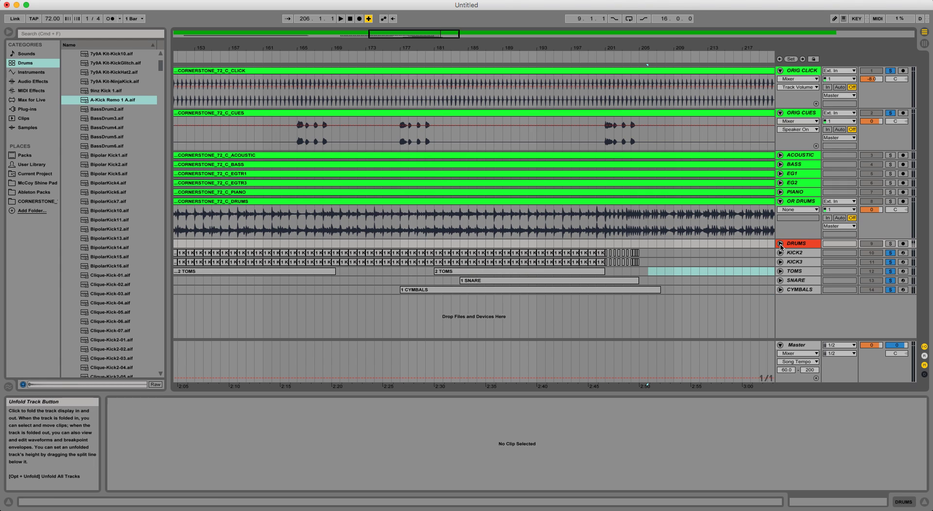
Route the audio output of KICK2, KICK3, TOMS, SNARE and CYMBALS to the DRUMS track and fold them
click(801, 253)
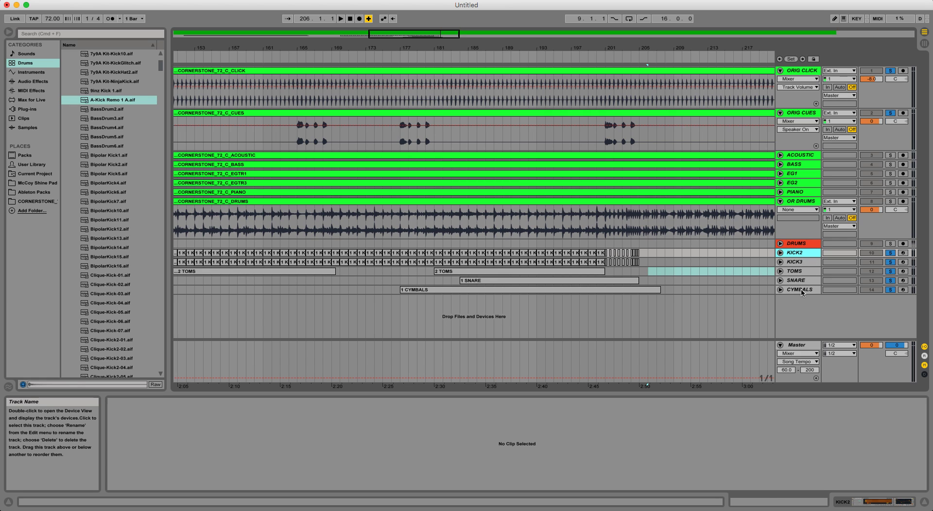
shift+click(801, 290)
click(780, 253)
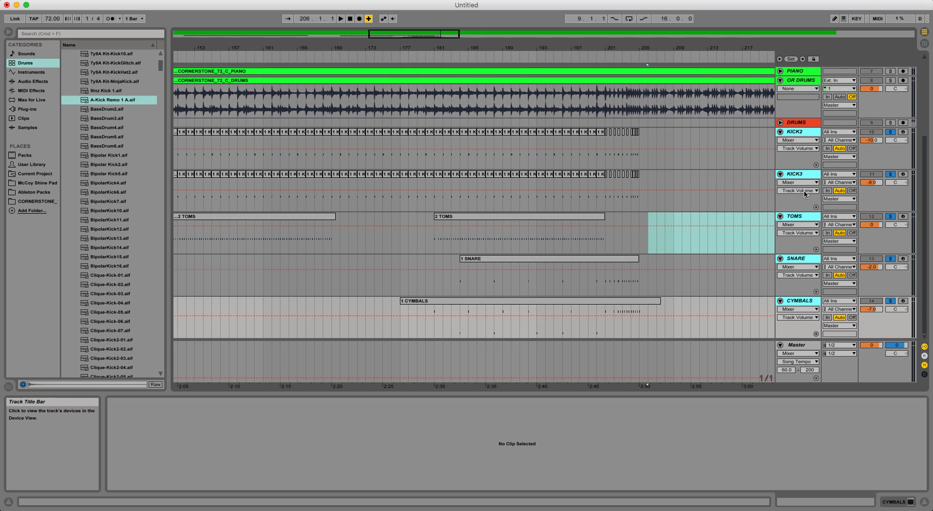
click(834, 157)
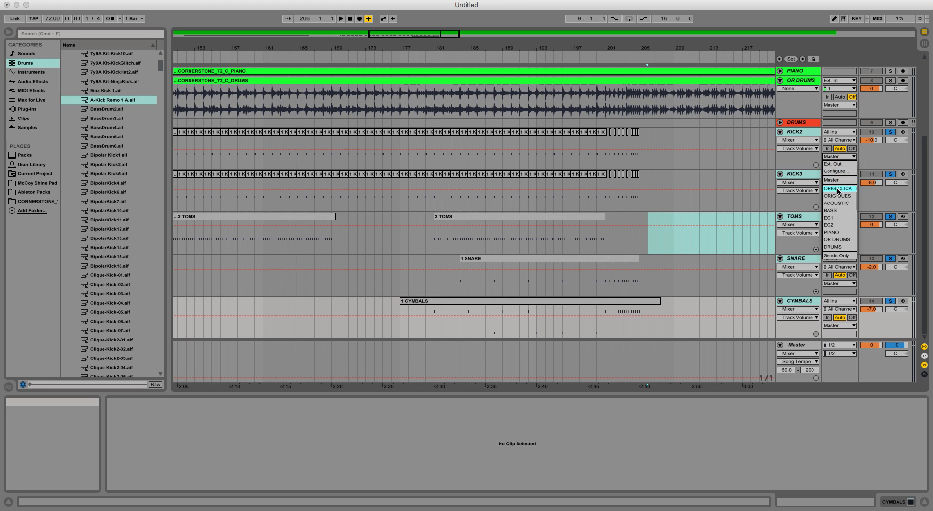
click(832, 246)
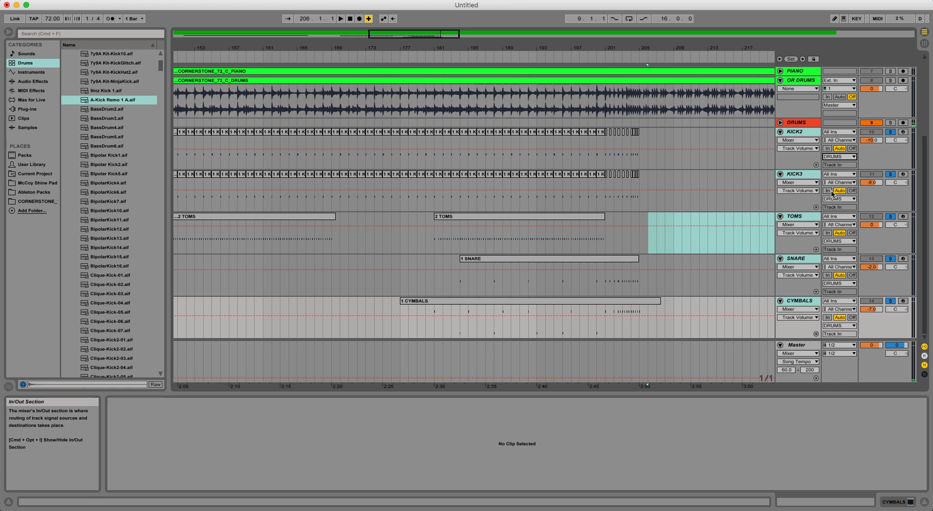
click(780, 132)
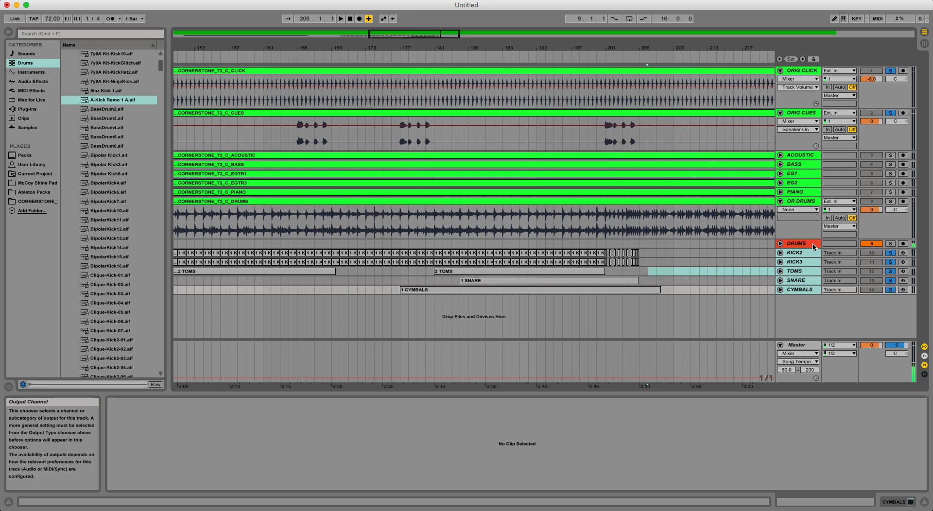
Unfold DRUMS and its five source tracks and turn off all track solos
click(780, 244)
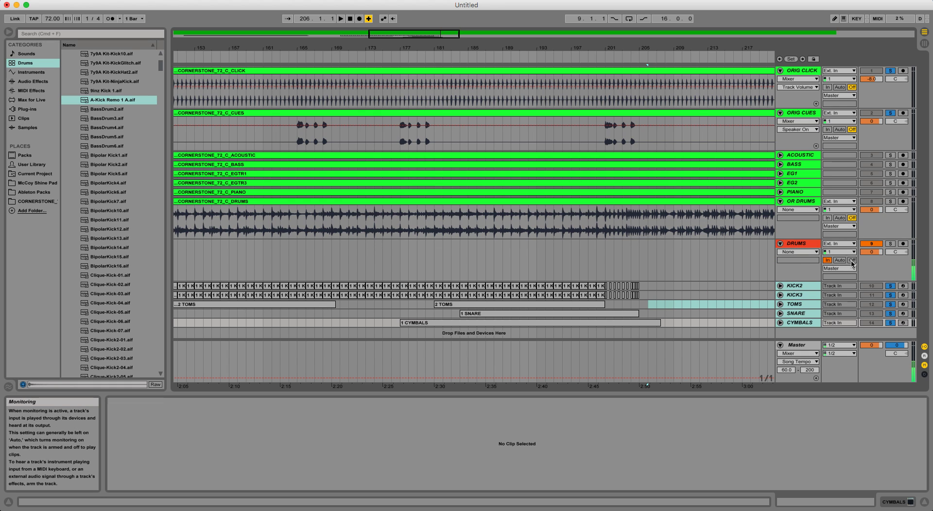
click(782, 285)
click(891, 249)
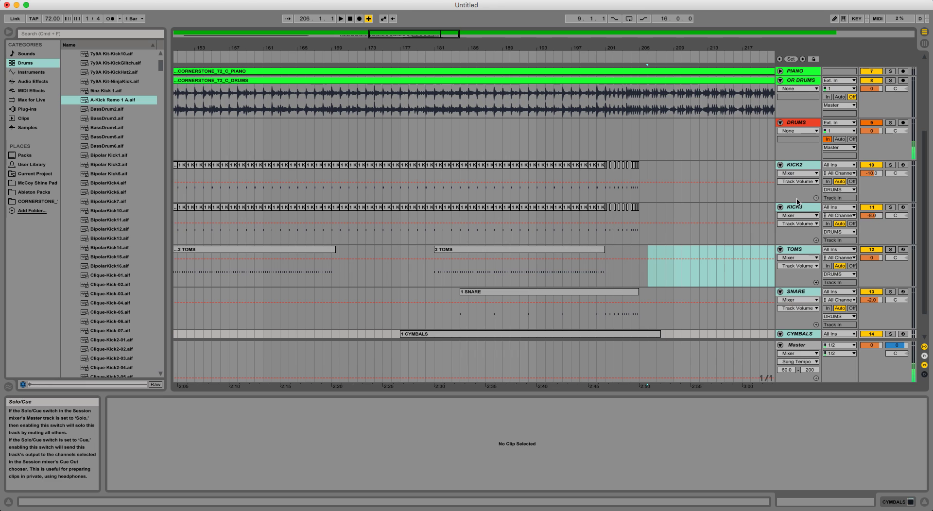
Fold DRUMS and its five source tracks, solo DRUMS and start playback from about bar 181
click(781, 166)
click(780, 244)
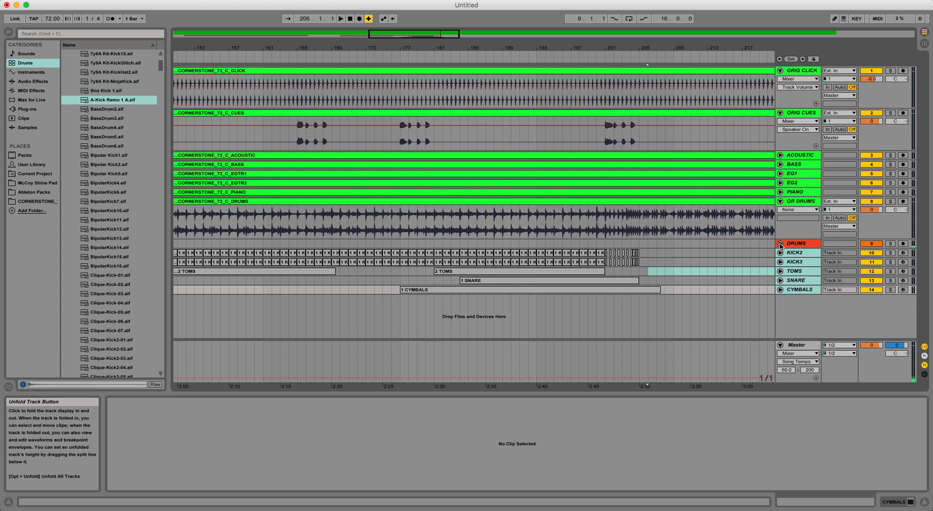
click(890, 244)
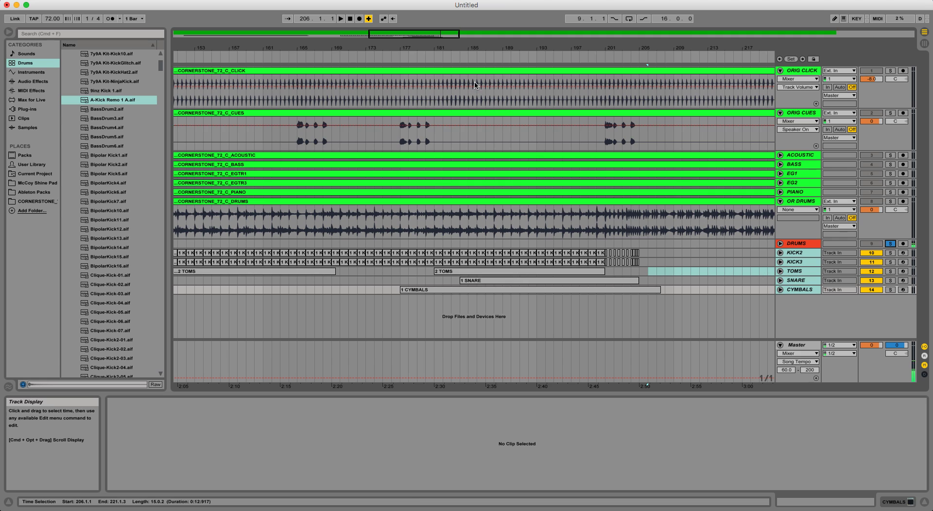
click(439, 58)
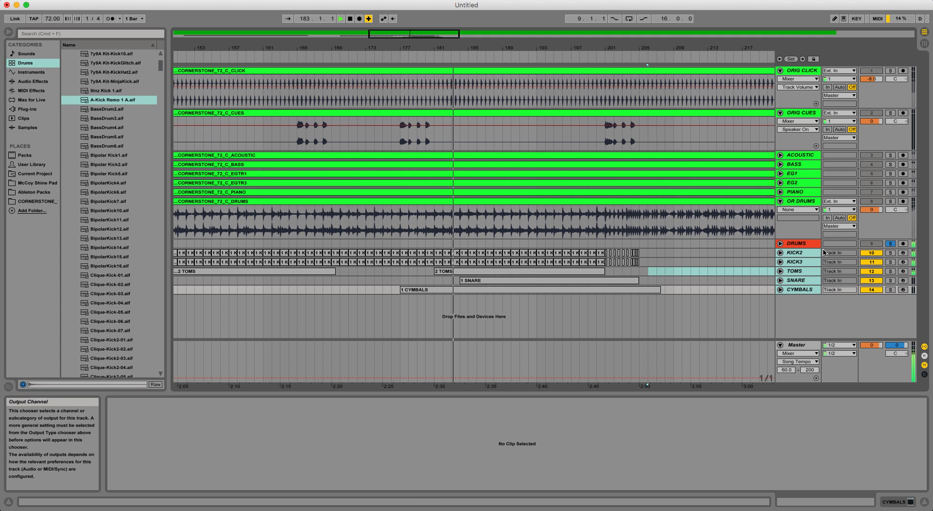
Unfold DRUMS, check the routing of its five source tracks and fold those source tracks again
click(781, 244)
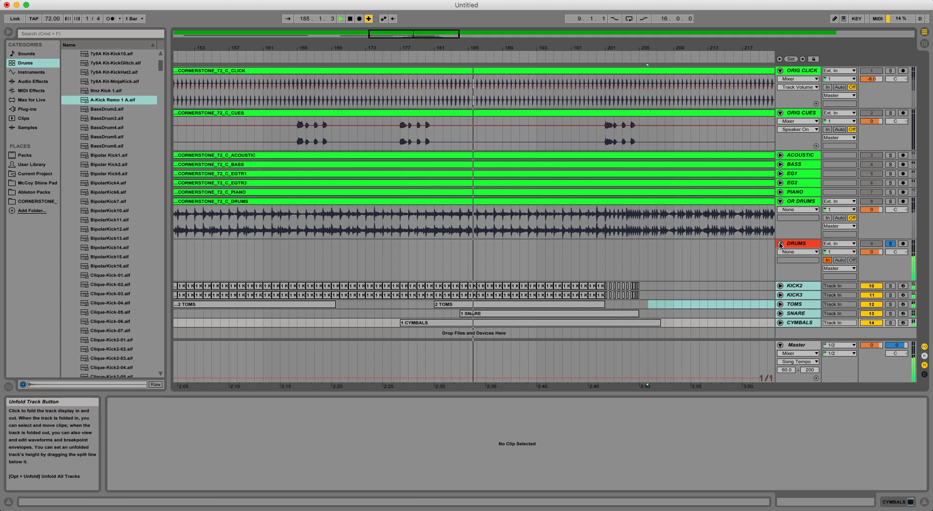
alt+click(780, 287)
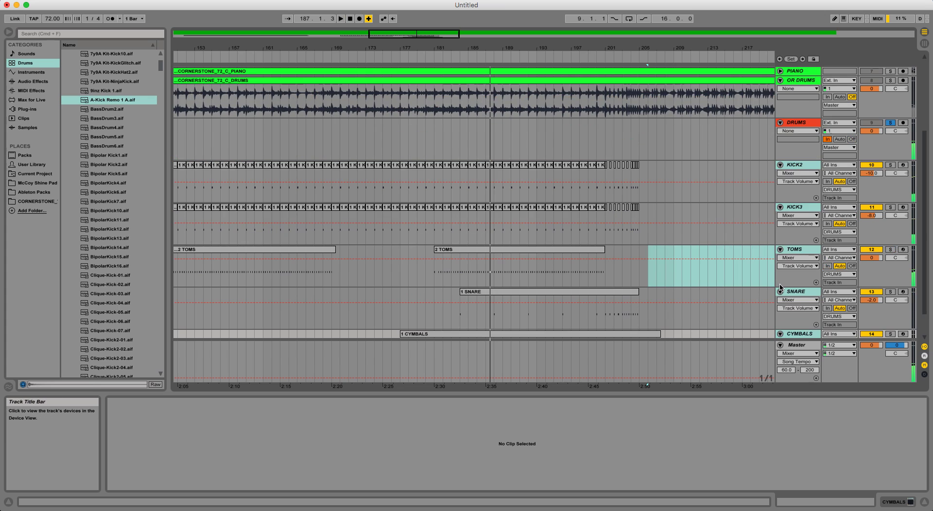
click(852, 266)
alt+click(780, 165)
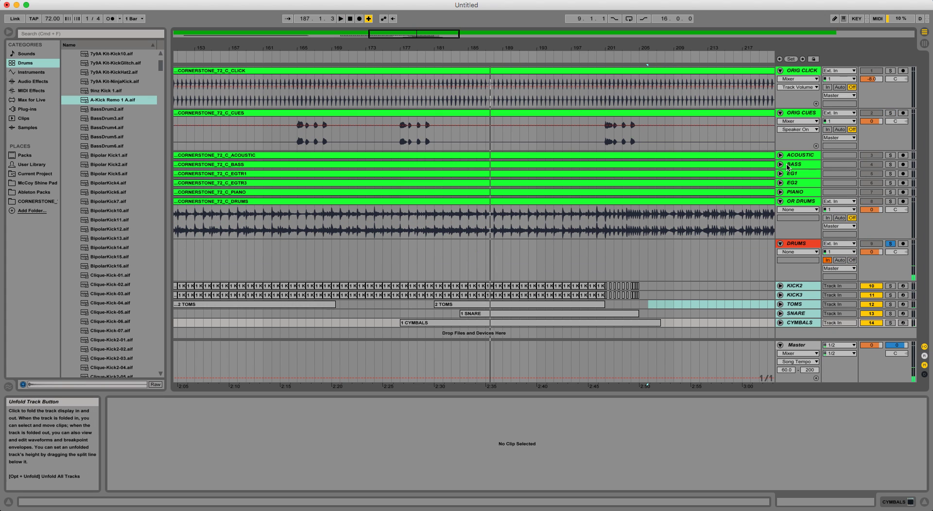
Audition the soloed DRUMS track with its monitoring set to Off and to In, ending on Off
click(853, 260)
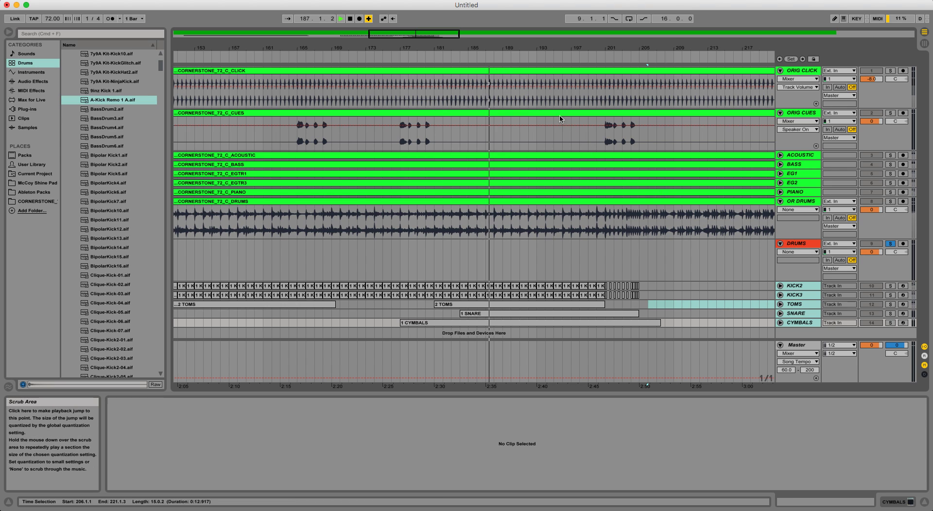
key(space)
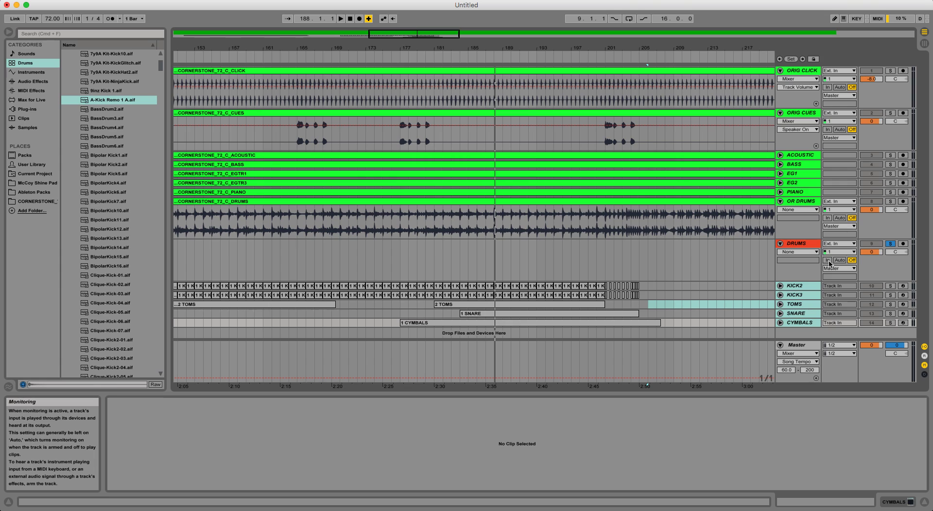
click(828, 261)
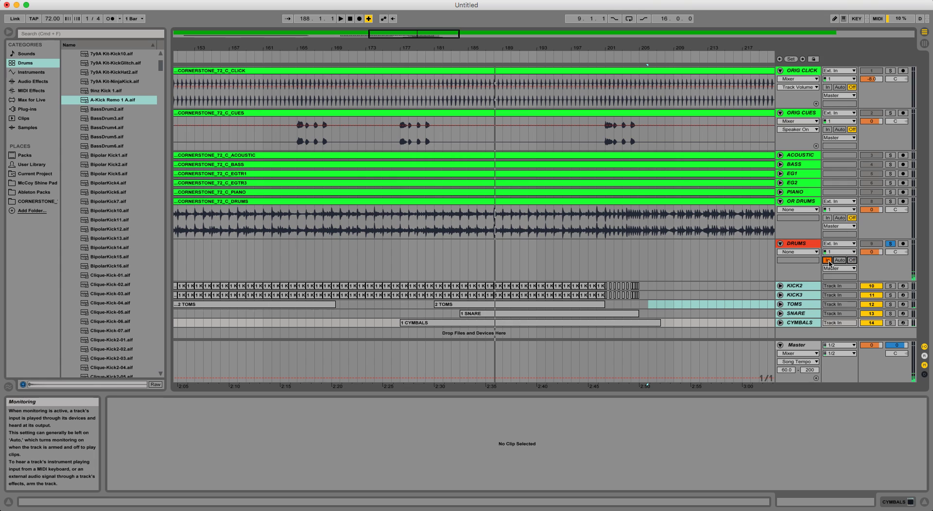
click(431, 58)
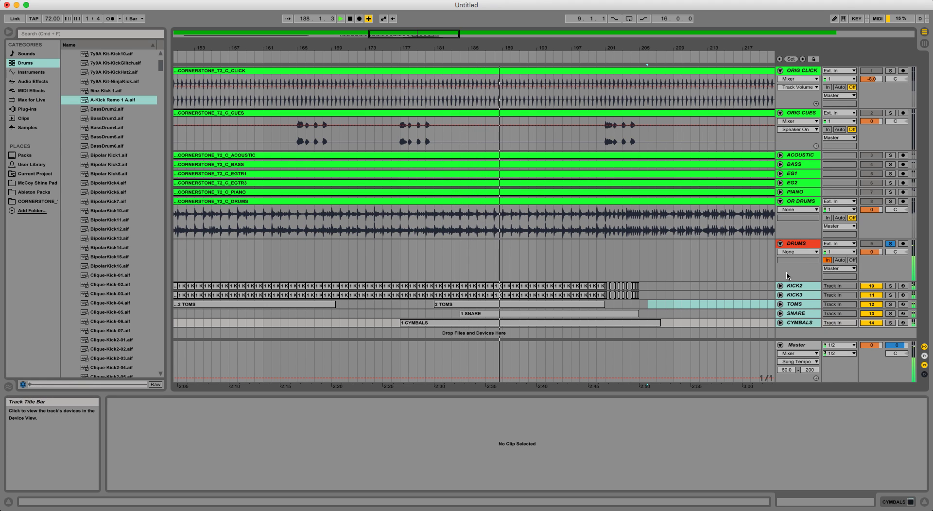
click(852, 260)
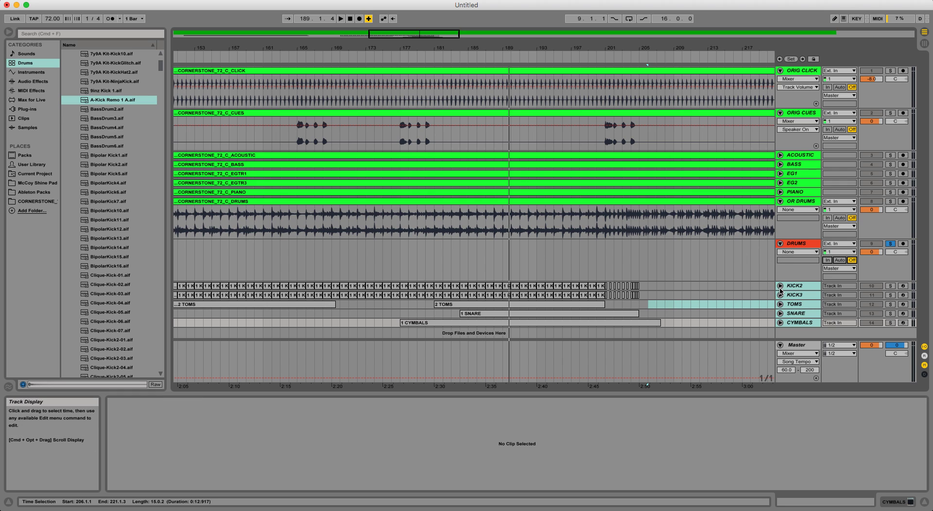
Turn off the solo on DRUMS, select that track and return the playback position to 1.1.1
click(795, 270)
click(760, 279)
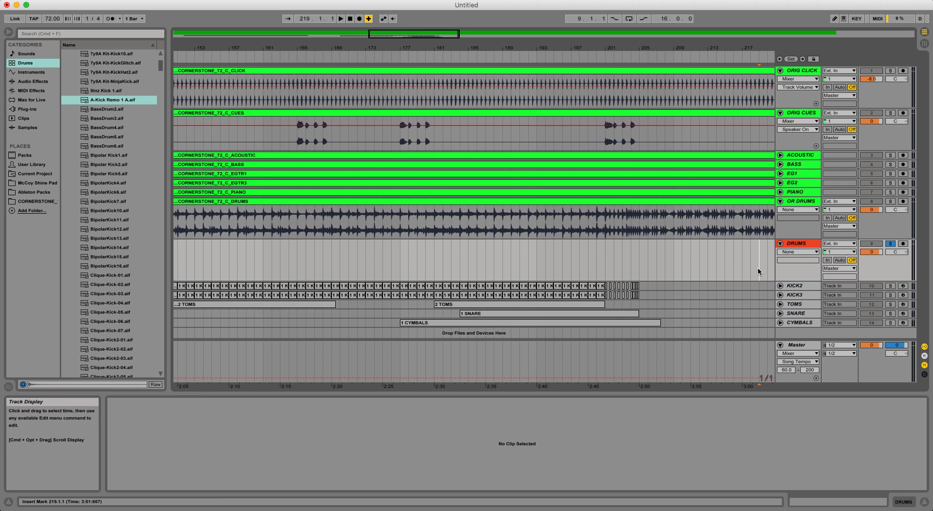
click(891, 244)
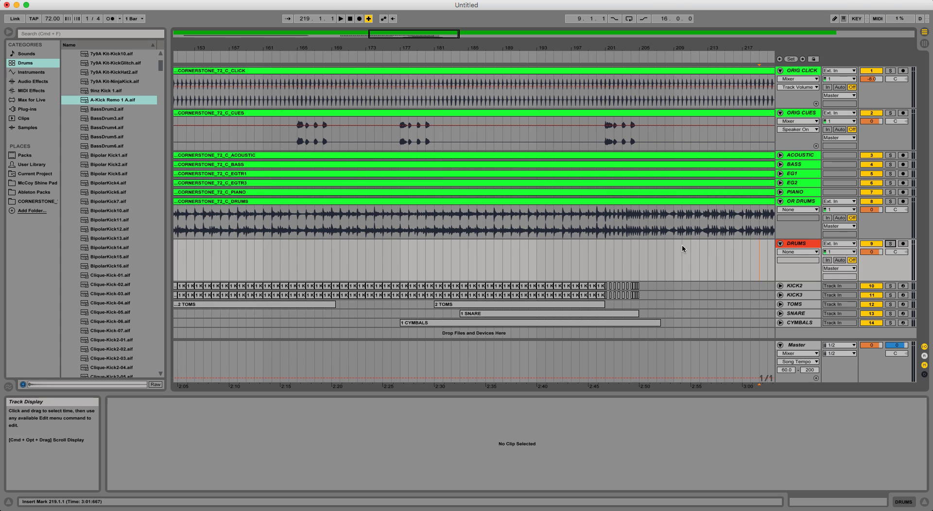
click(797, 245)
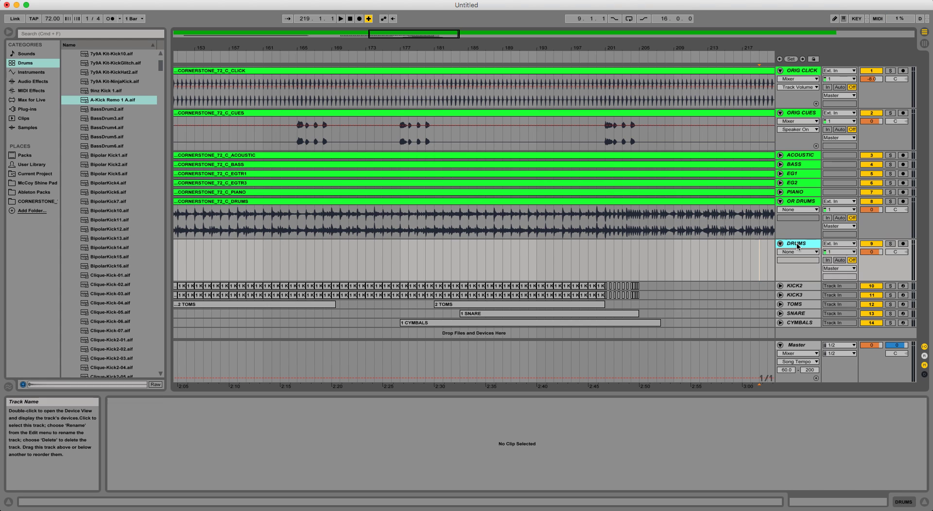
click(350, 18)
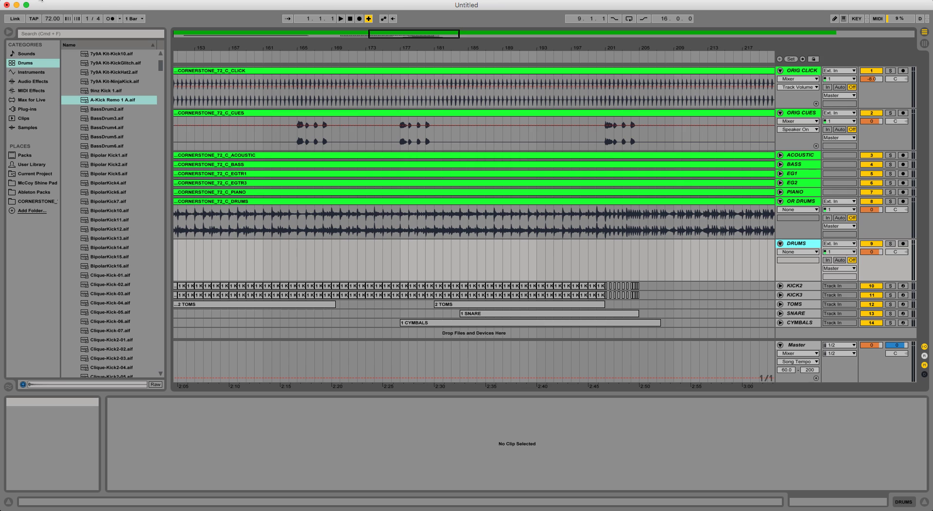
Set up an audio export with DRUMS as the rendered track and a sample rate of 44100
click(52, 0)
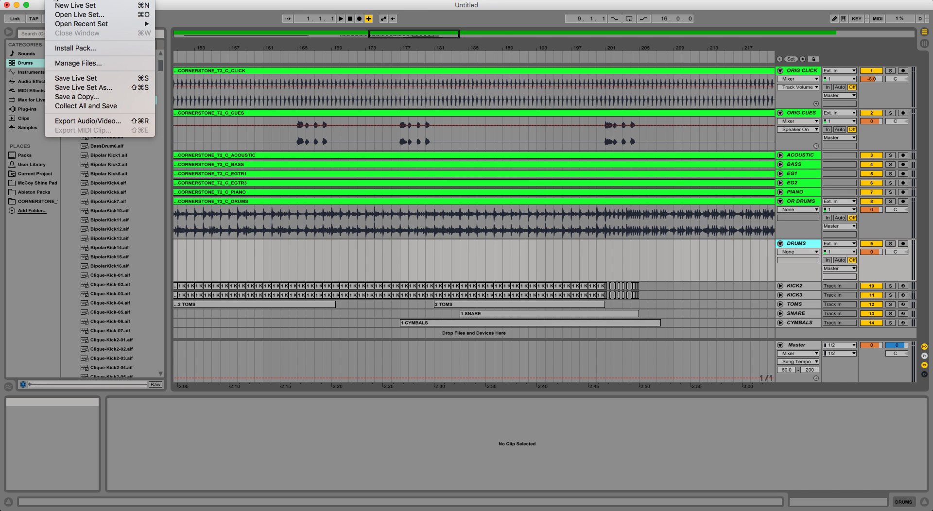
click(102, 119)
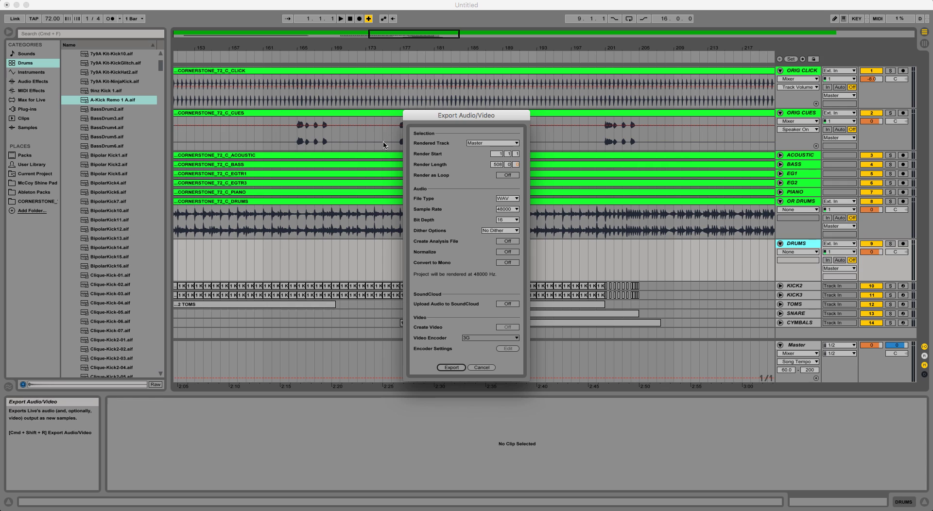
click(475, 144)
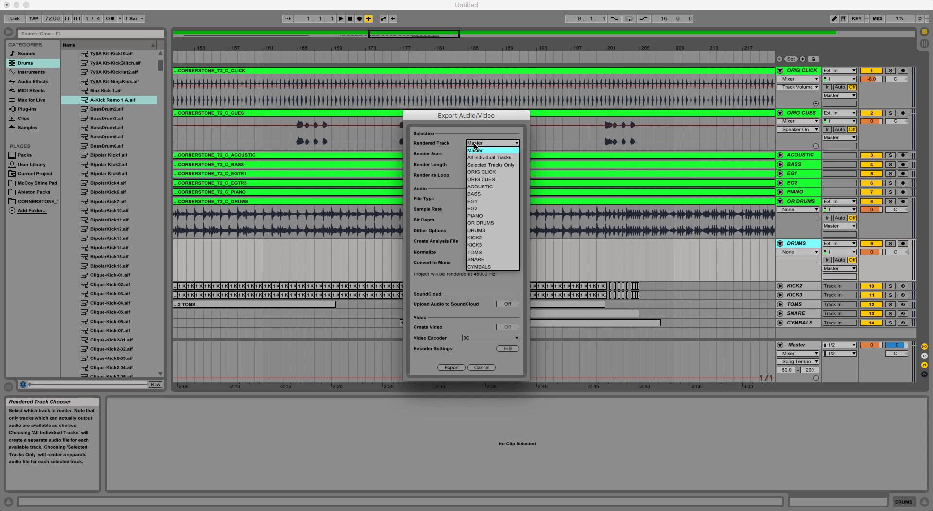
click(475, 229)
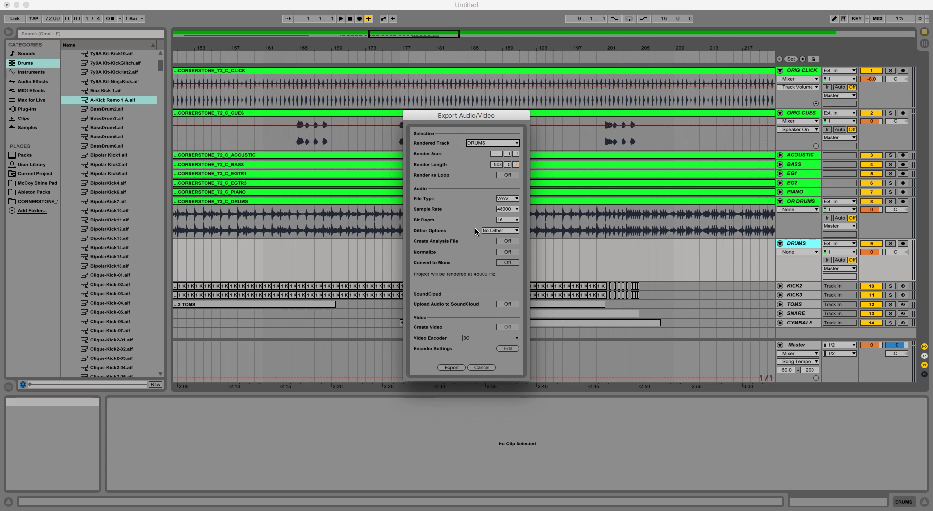
click(507, 209)
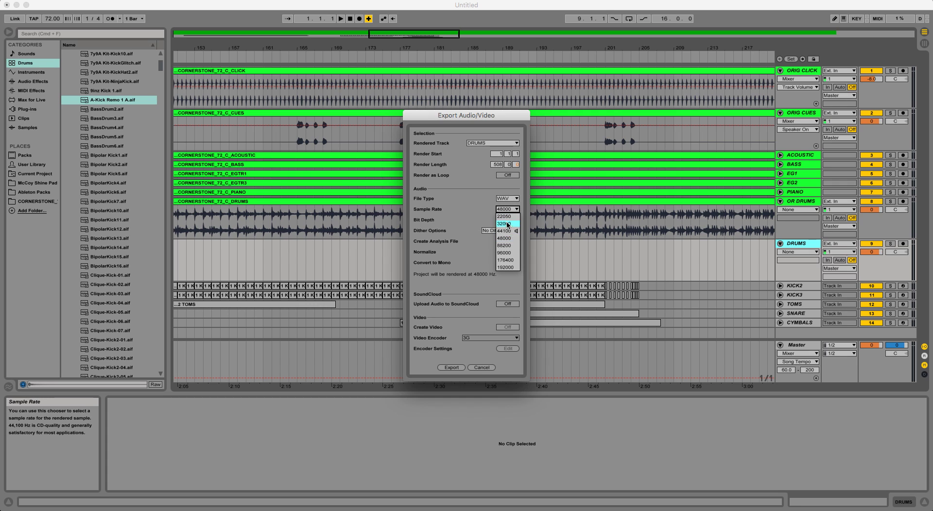
click(507, 229)
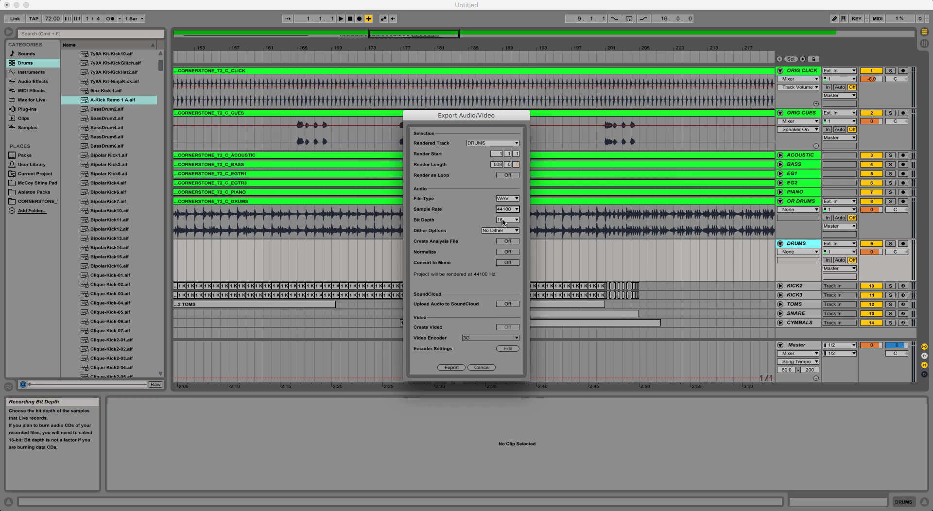
Enter CORNERSTONE_72_C_DRUMS as the export's file name, and cancel both the save and the export
click(452, 368)
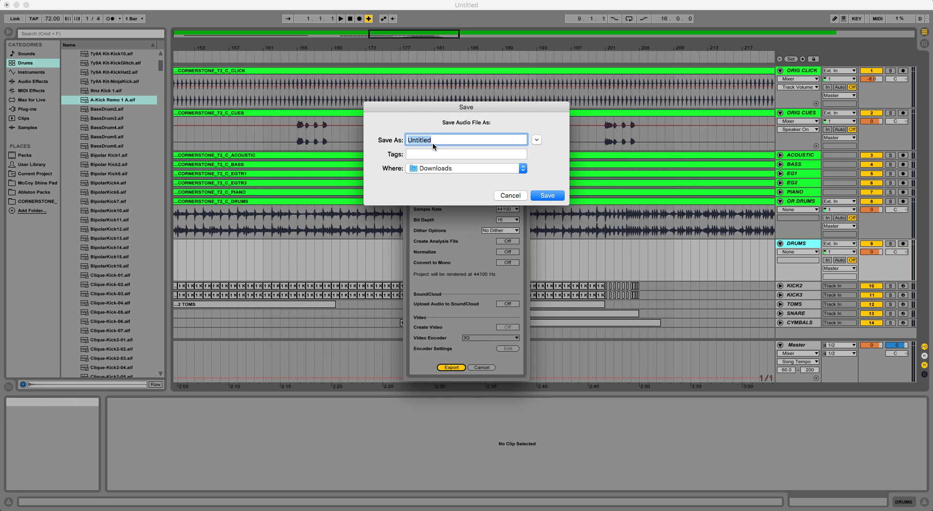
click(442, 168)
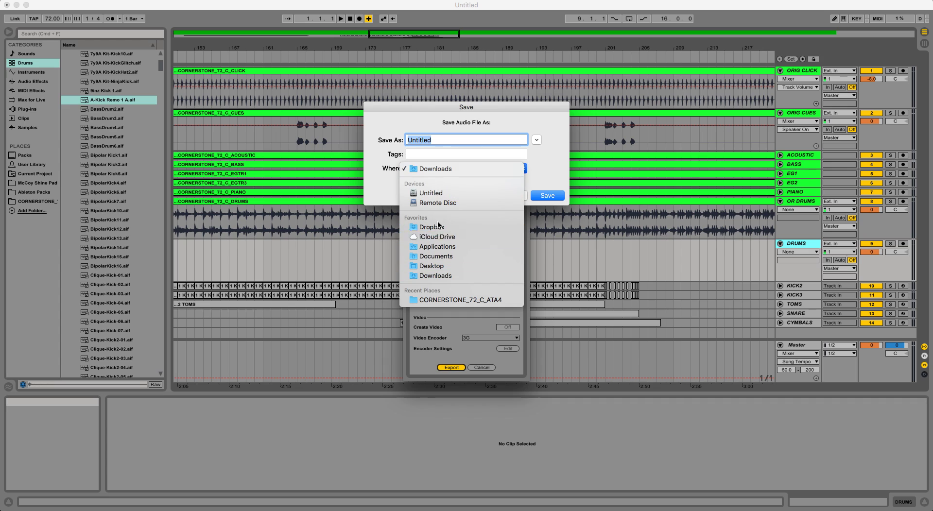
click(448, 142)
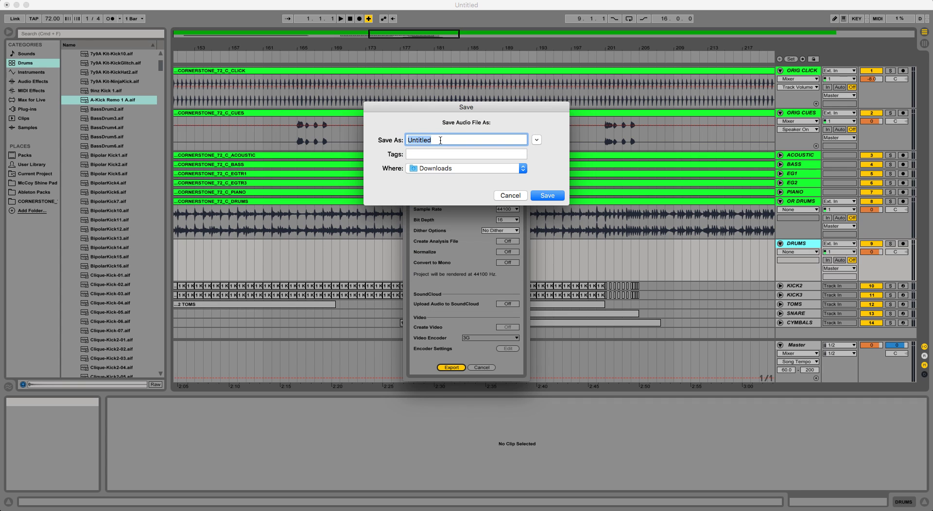
text(CORNERSTONE_72_C_DRUMS)
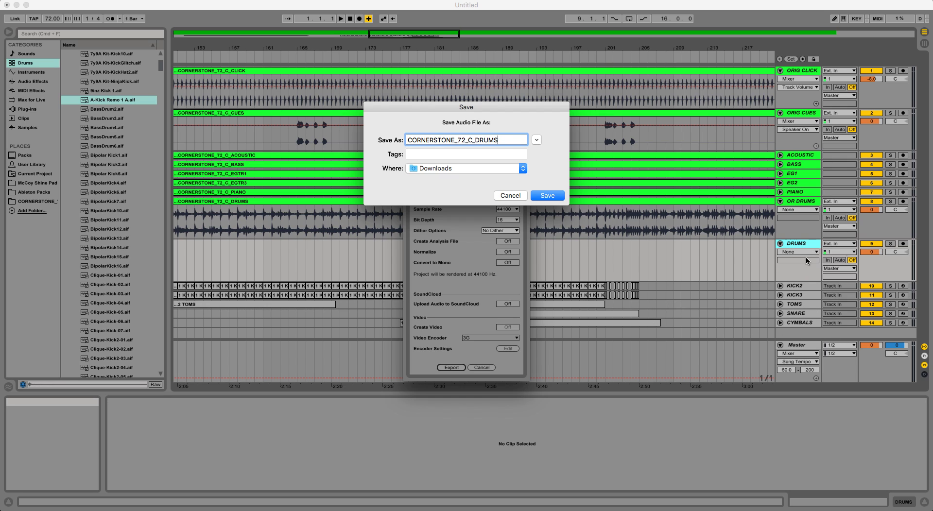
click(511, 195)
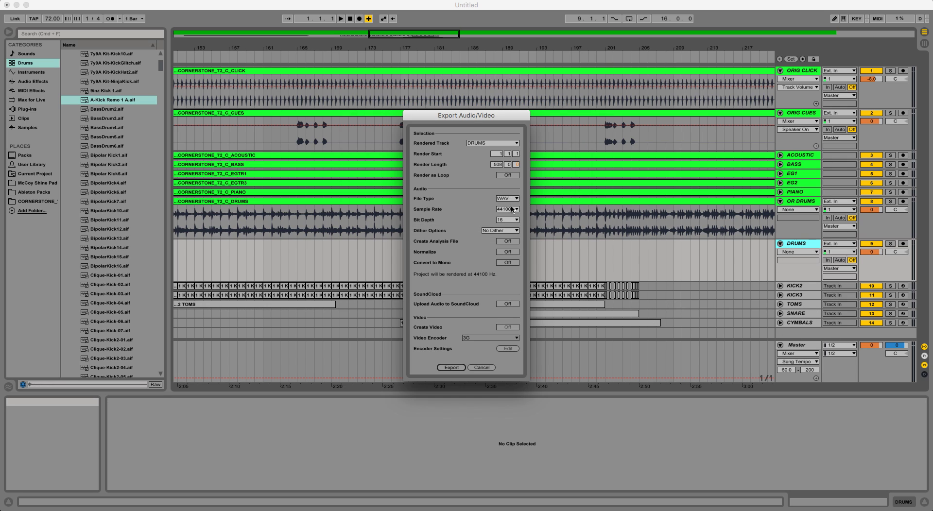
click(479, 368)
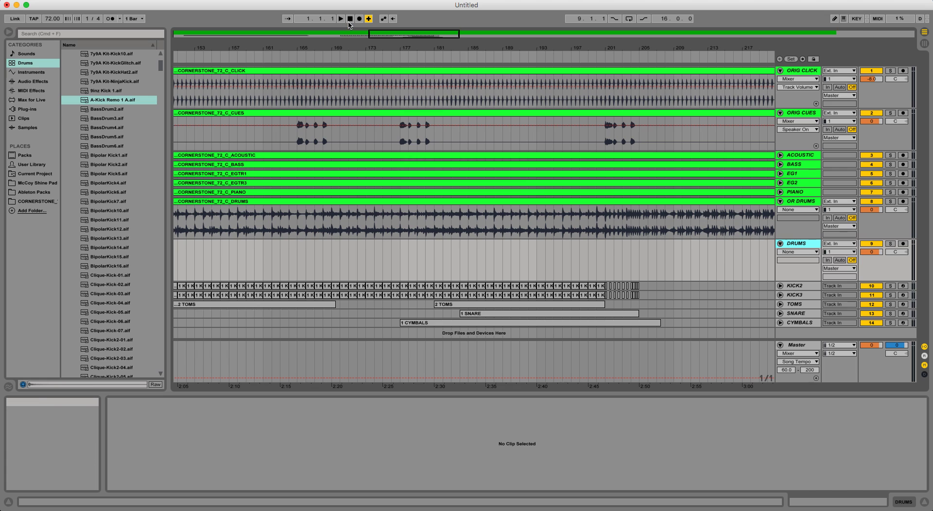
Mute the DRUMS track and play the whole arrangement from the beginning
drag(362, 48, 362, 19)
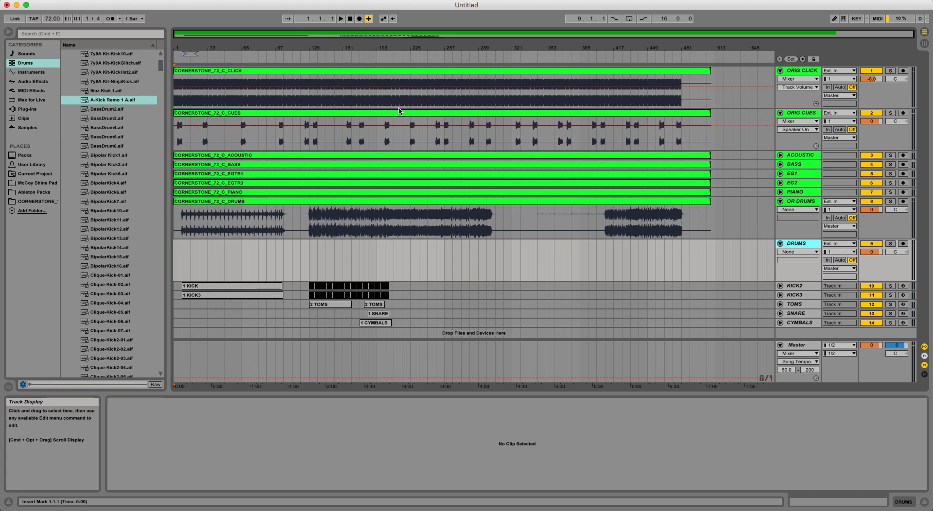
click(871, 244)
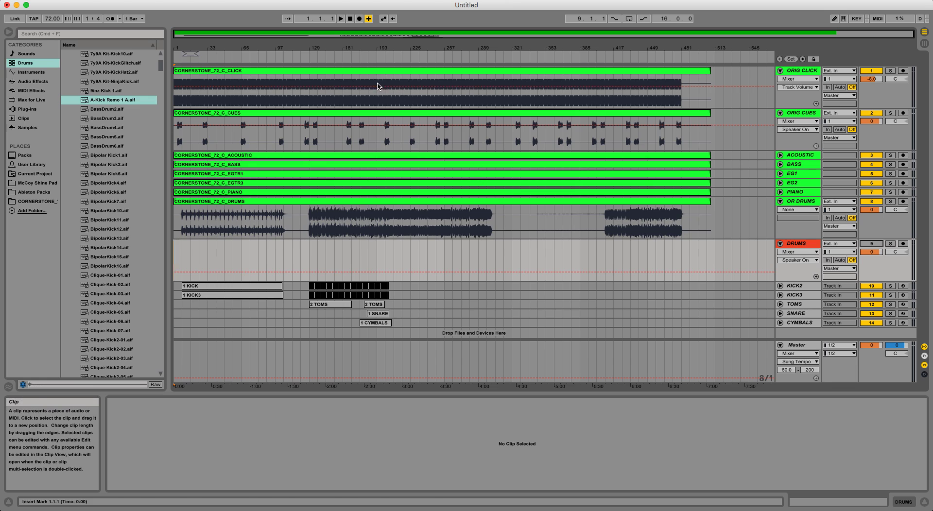
click(340, 19)
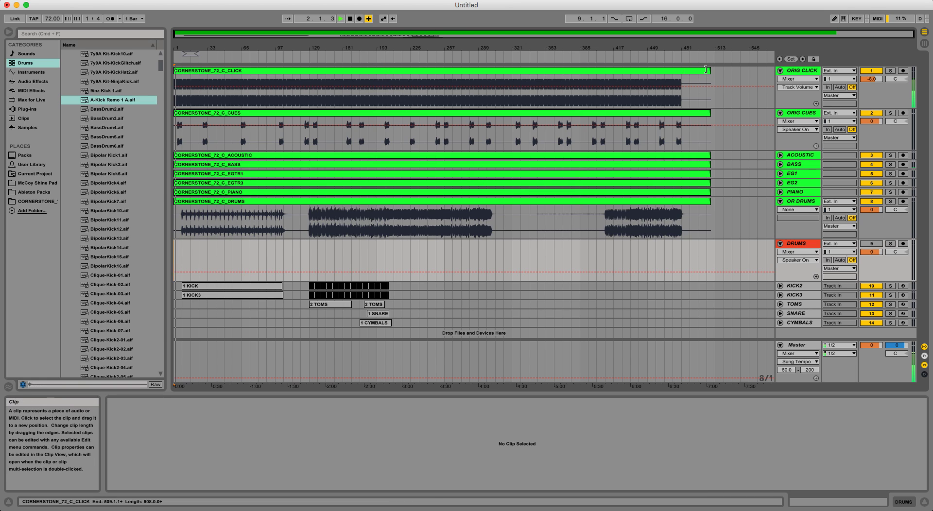